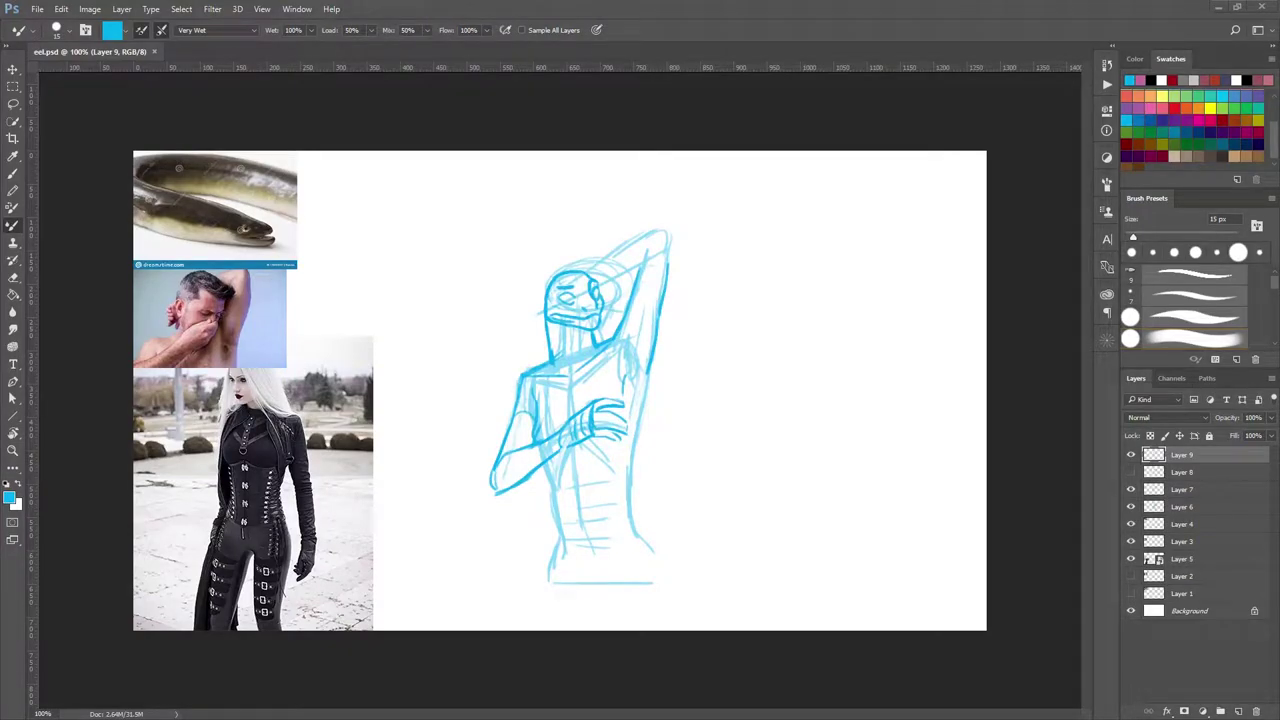
Show the Layer 8 sketch and strengthen the line along the raised arm
left_click(1131, 471)
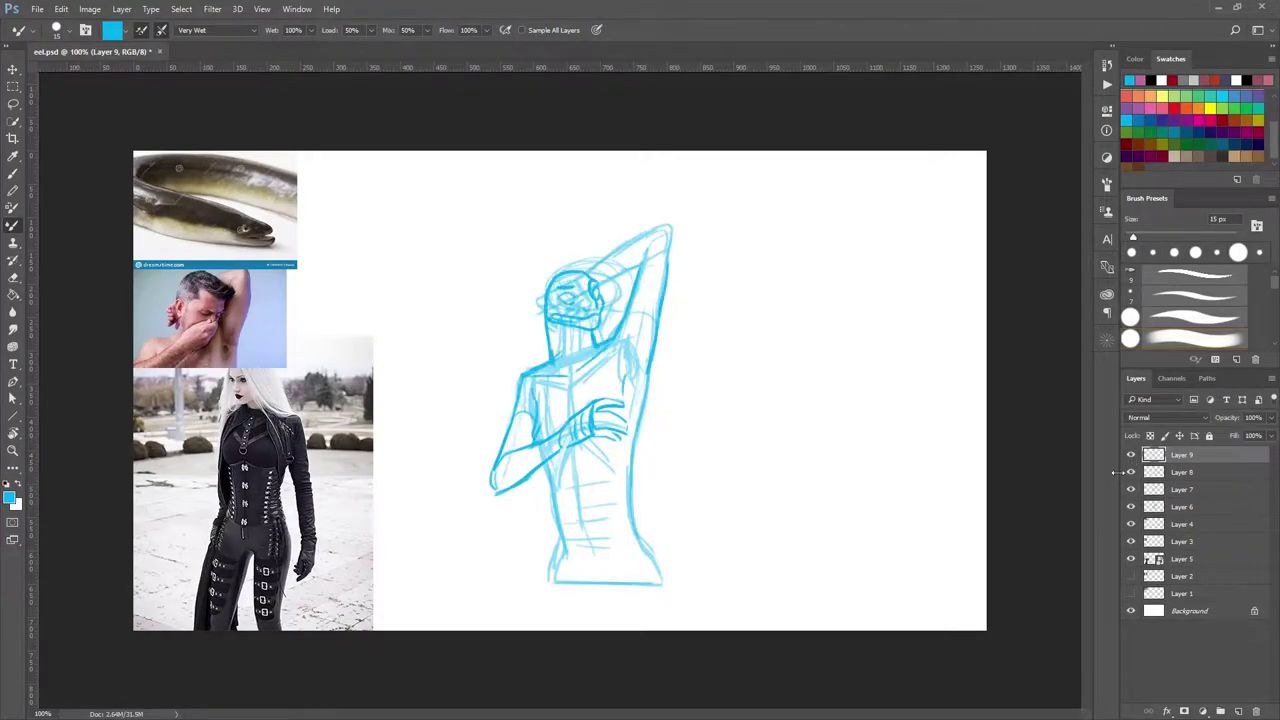
key("ctrl+plus")
key("ctrl+plus")
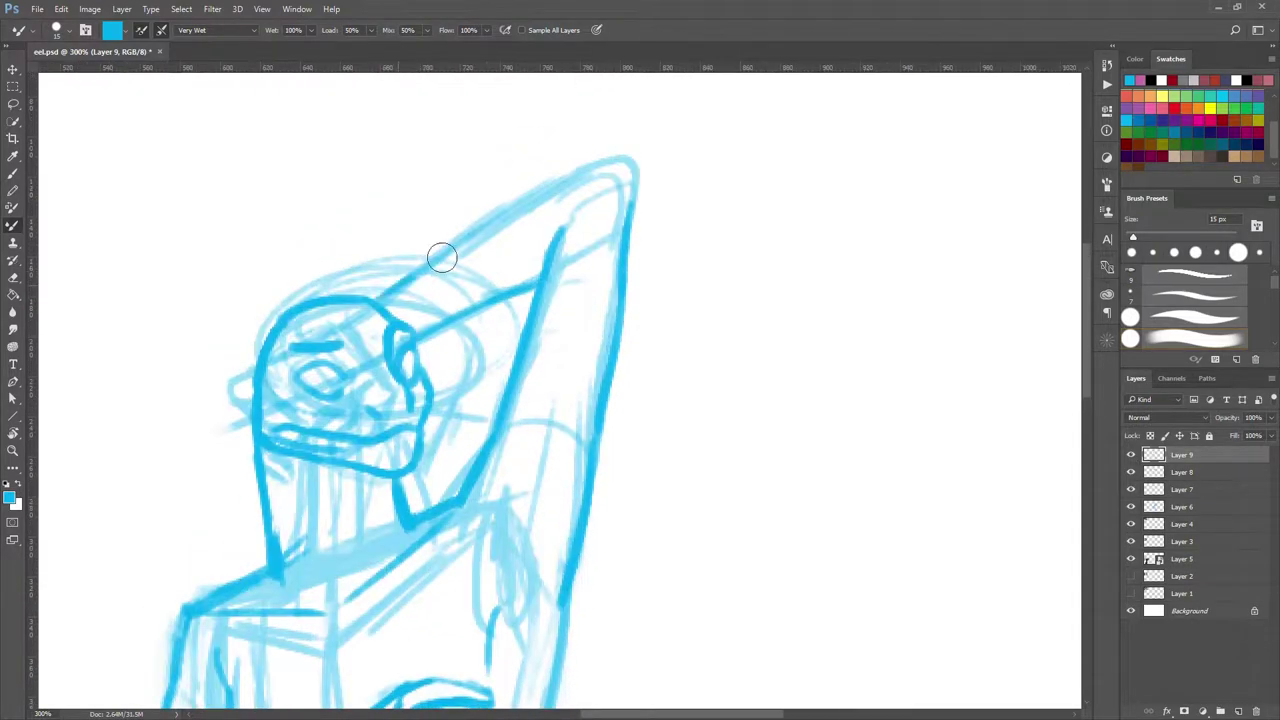
left_click_drag(442, 257, 623, 214)
scroll(623, 214, "down", 3)
scroll(623, 214, "left", 3)
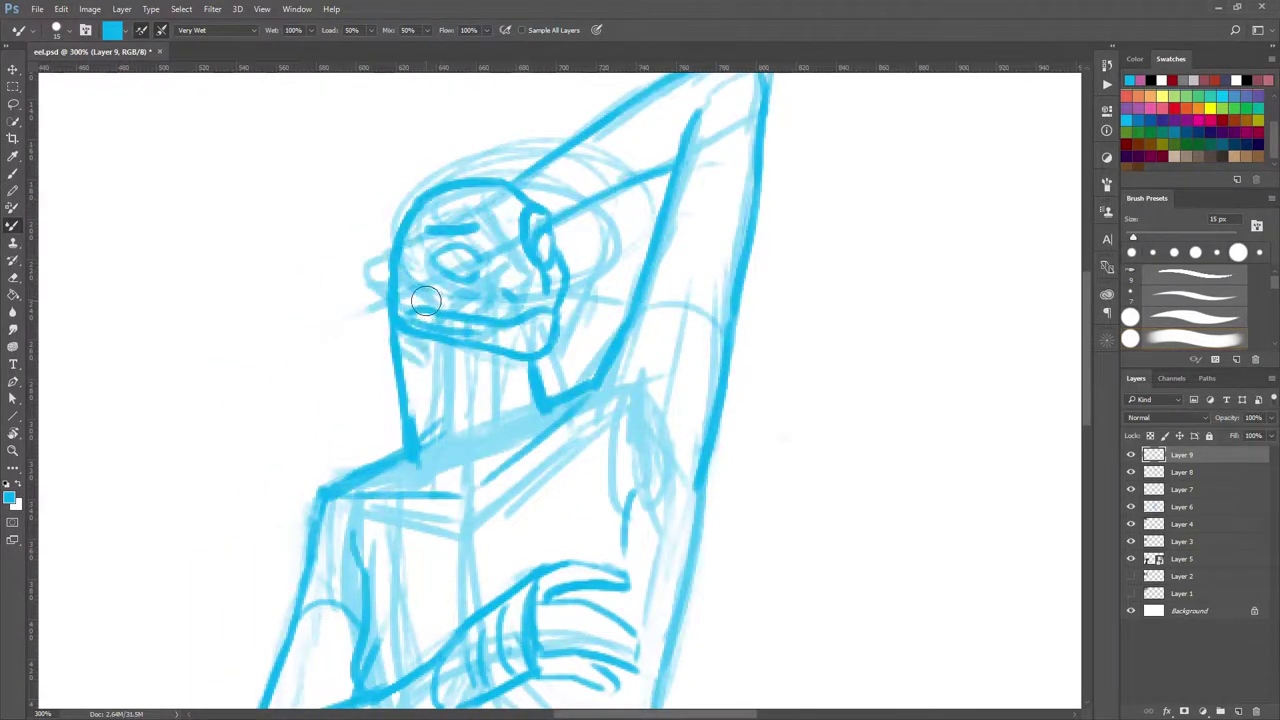
On a new layer, draw a nose stroke on the face
key("ctrl+plus")
key("ctrl+shift+n")
left_click_drag(395, 310, 372, 355)
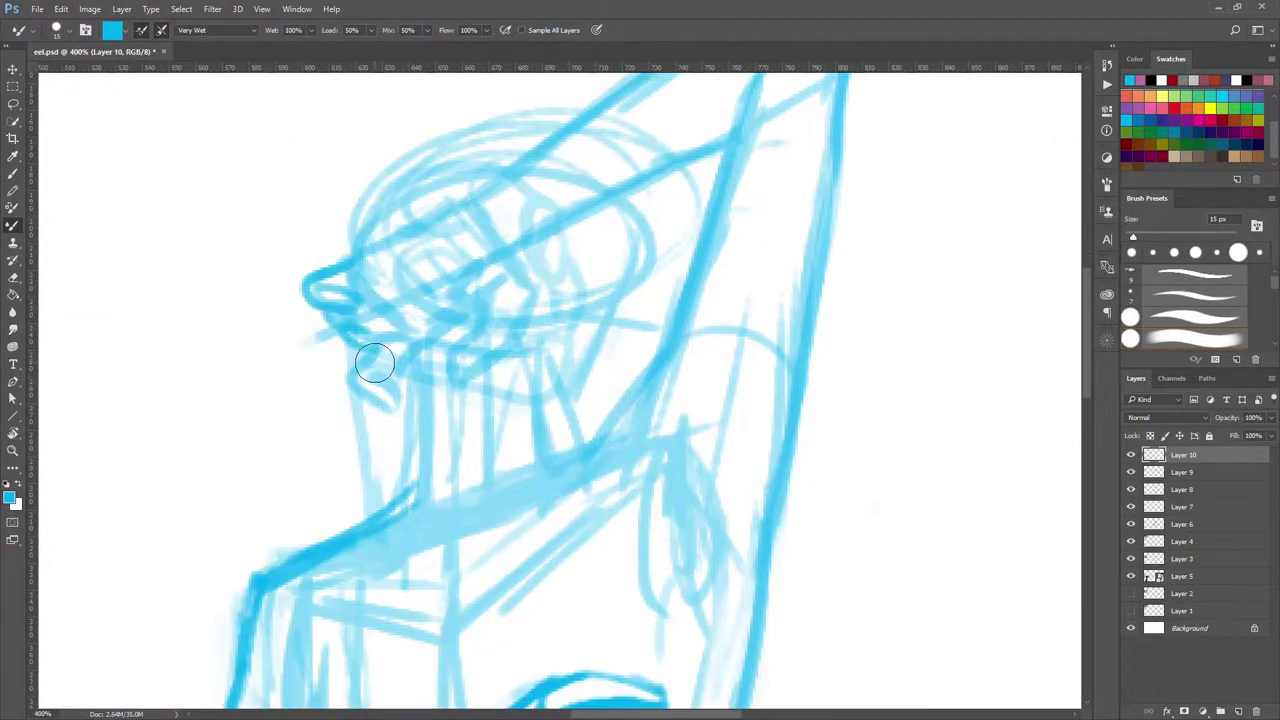
key("ctrl+minus")
key("ctrl+minus")
key("ctrl+plus")
Back on Layer 9, add a curved contour along the upper arm
key("alt+bracketleft")
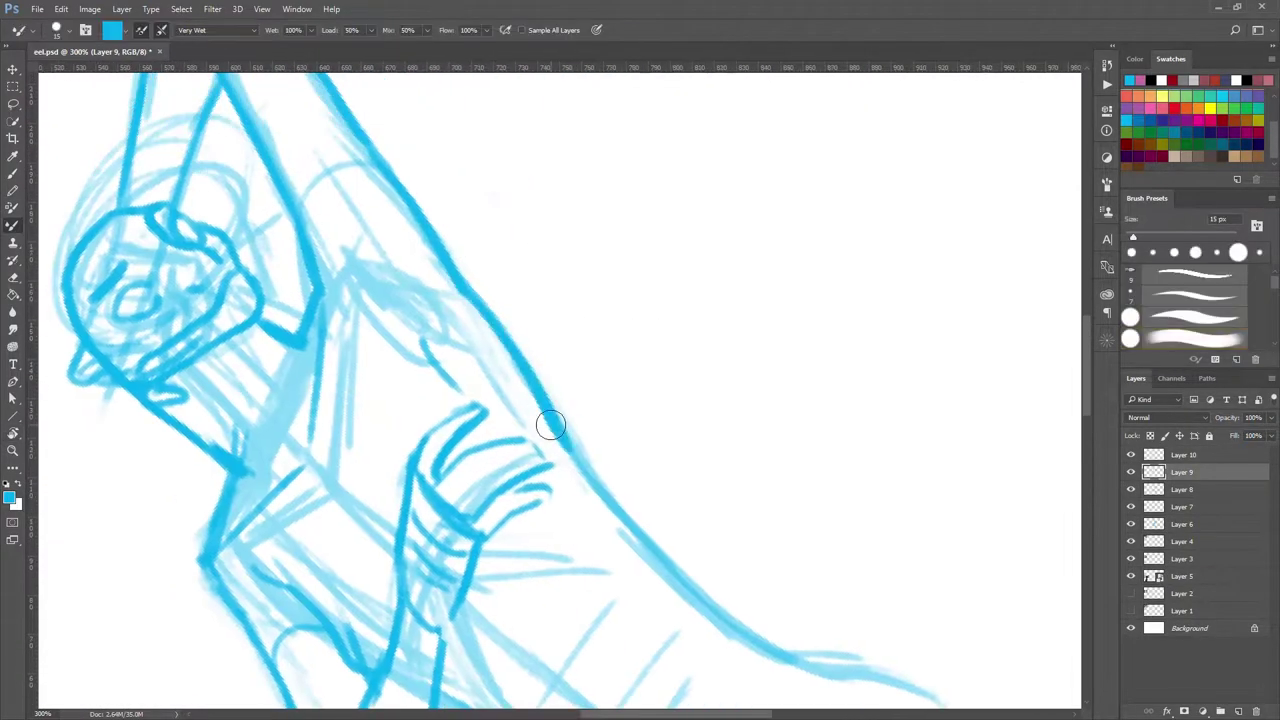
key("ctrl+minus")
key("ctrl+plus")
left_click_drag(472, 330, 473, 304)
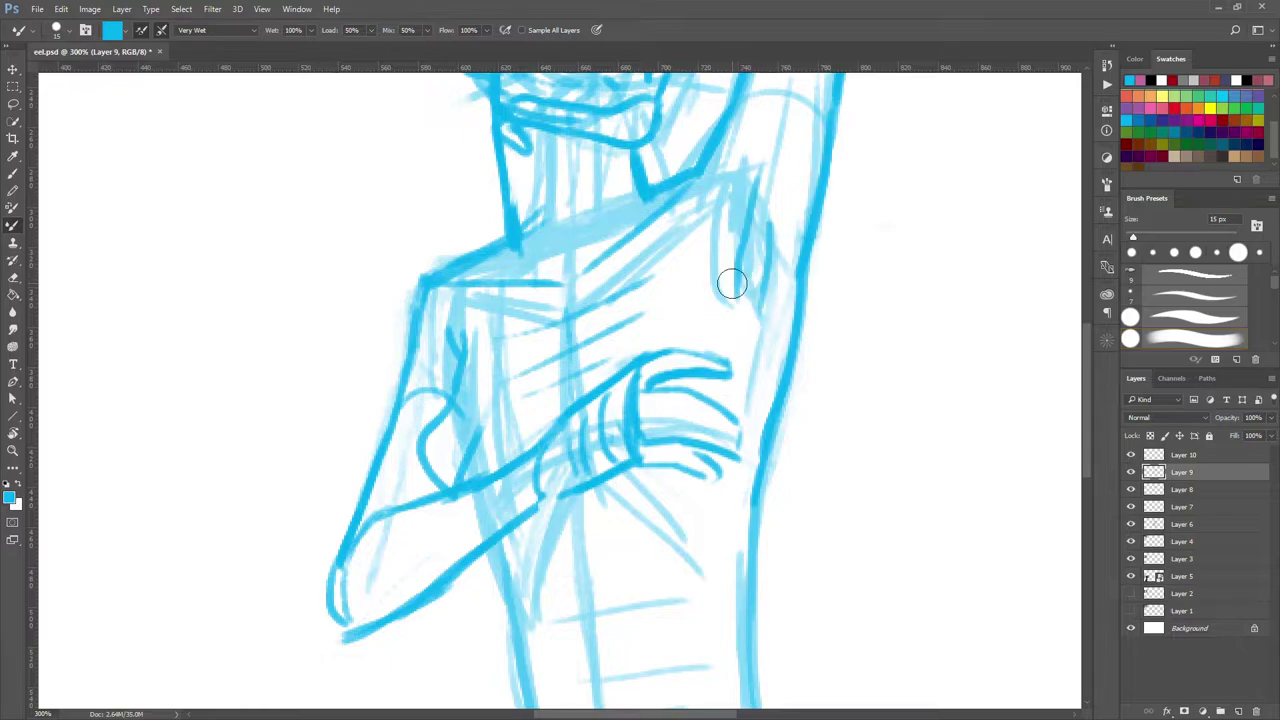
Rotate the canvas and draw the chest curve, armpit diagonal and right torso contour
key("r")
mouse_move(726, 280)
left_mouse_down()
mouse_move(477, 420)
mouse_move(557, 350)
left_mouse_up()
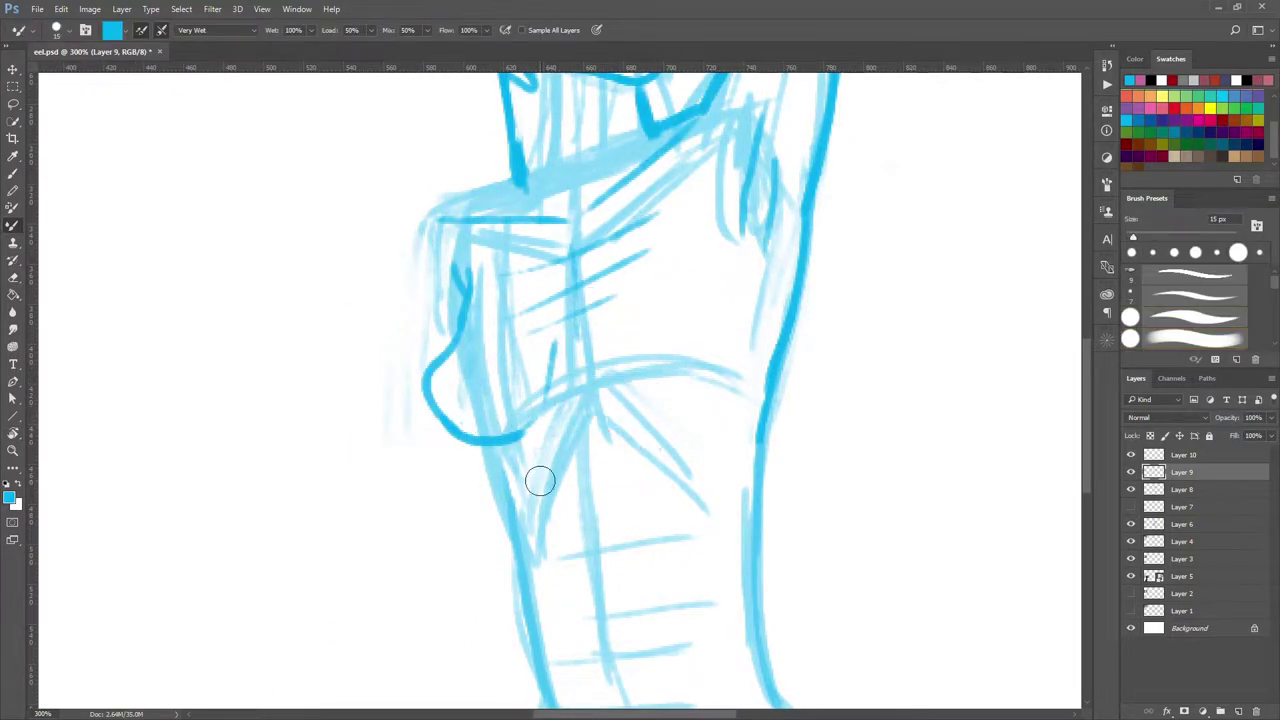
left_click_drag(539, 481, 740, 314)
mouse_move(730, 240)
left_mouse_down()
mouse_move(710, 345)
mouse_move(665, 451)
left_mouse_up()
key("ctrl+z")
mouse_move(728, 200)
left_mouse_down()
mouse_move(670, 362)
mouse_move(594, 463)
left_mouse_up()
left_click_drag(688, 290, 556, 458)
left_click_drag(544, 372, 544, 400)
Bring the torso into view and tidy the torso's left-edge line on Layer 9
scroll(599, 381, "up", 3)
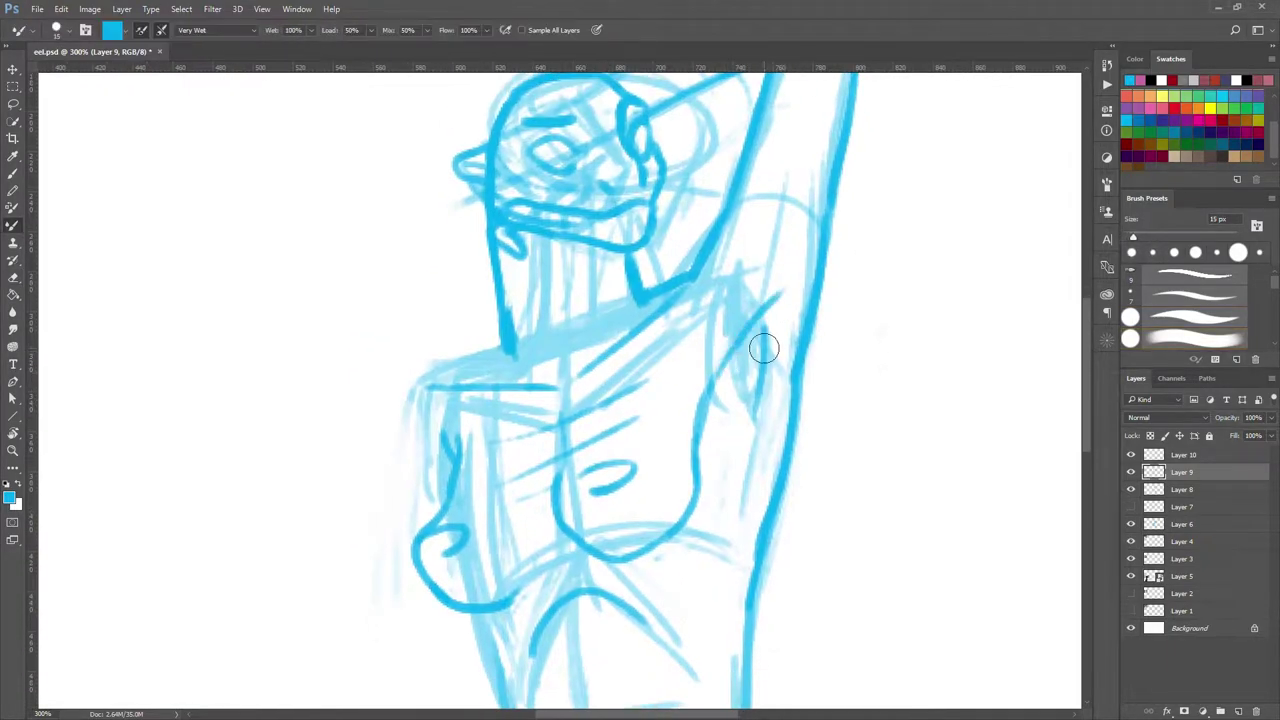
scroll(763, 346, "down", 5)
mouse_move(631, 414)
left_mouse_down()
mouse_move(641, 250)
mouse_move(638, 537)
left_mouse_up()
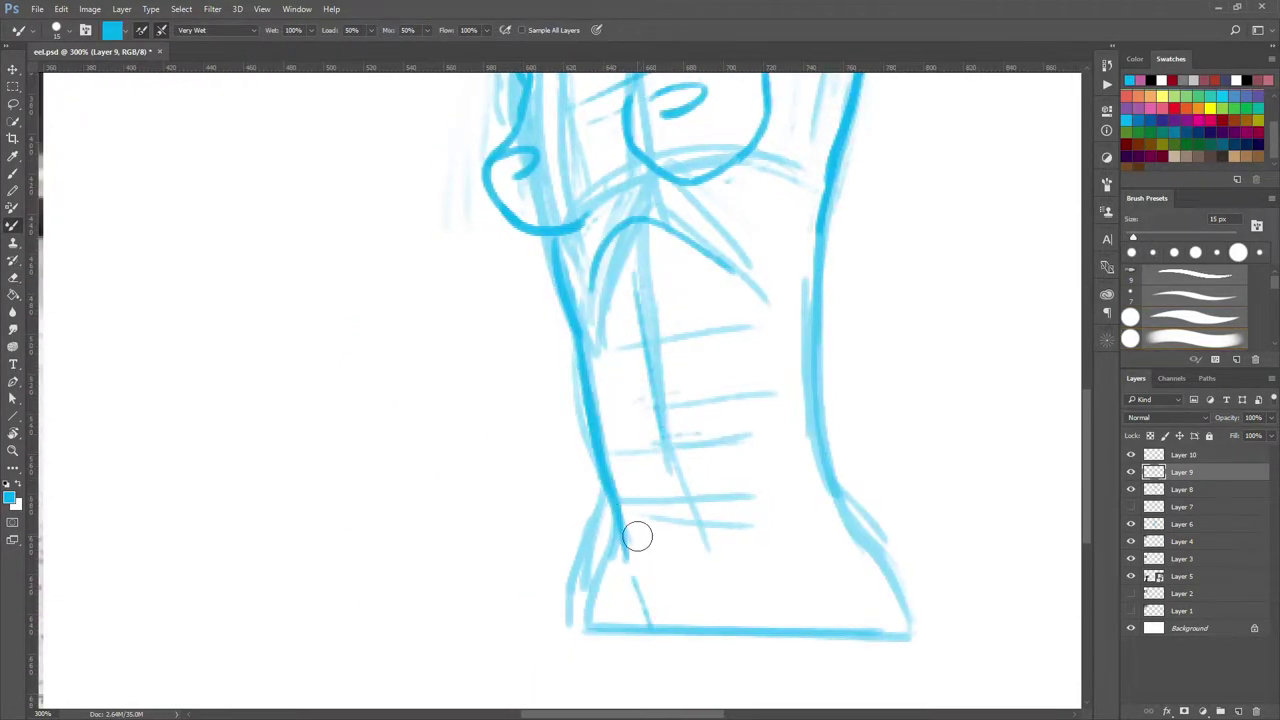
scroll(640, 400, "down", 1)
scroll(574, 543, "up", 1)
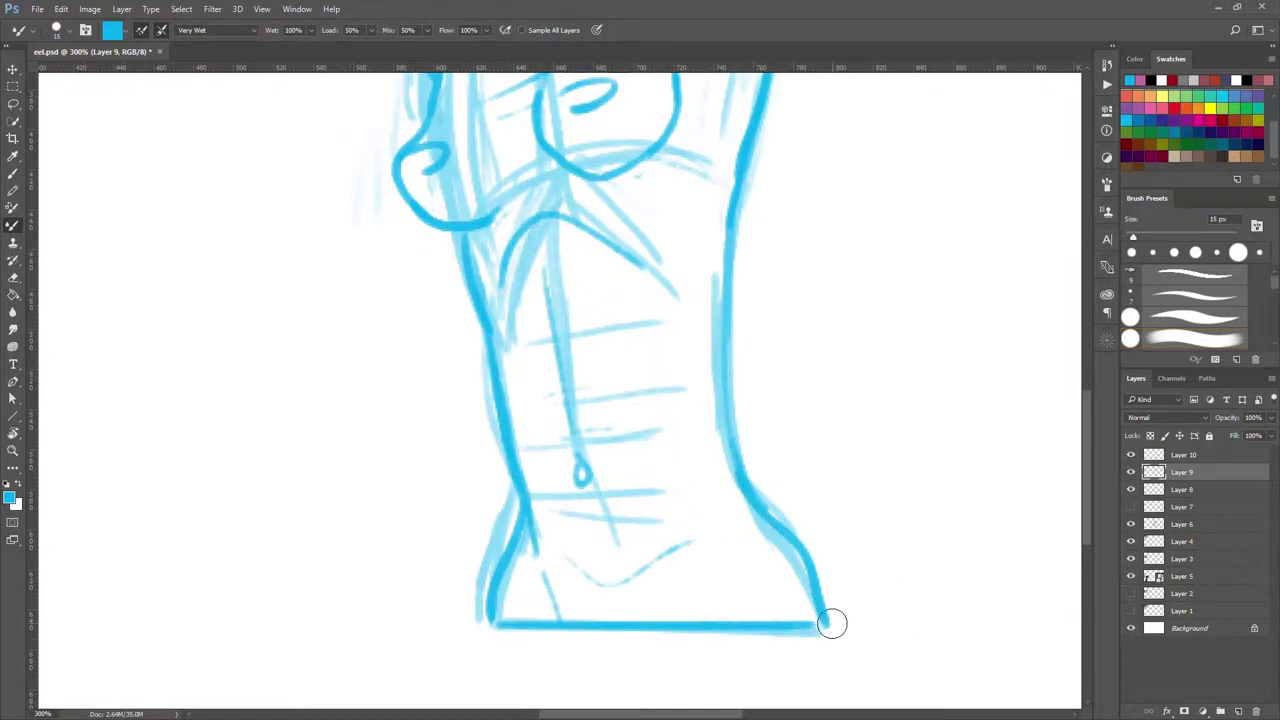
scroll(831, 617, "up", 3)
left_click(1182, 507)
scroll(700, 350, "up", 3)
key("alt+bracketright")
key("alt+bracketright")
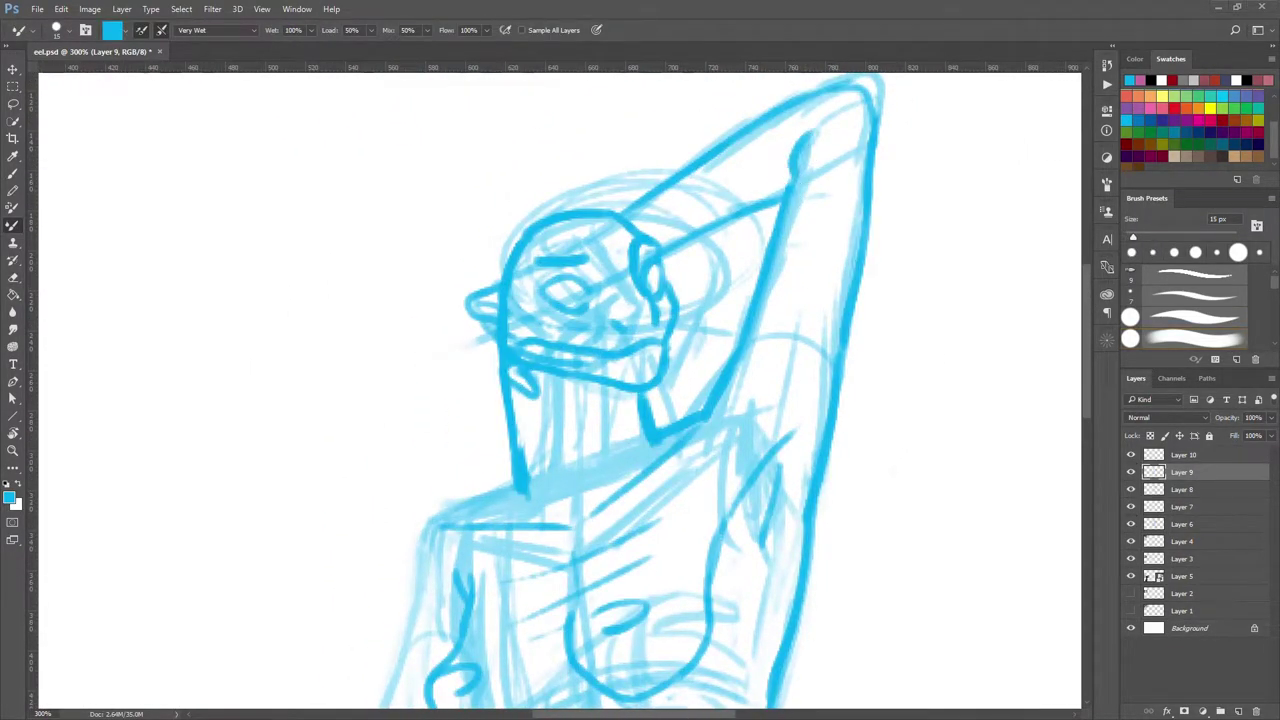
scroll(608, 357, "down", 2)
scroll(537, 280, "up", 2)
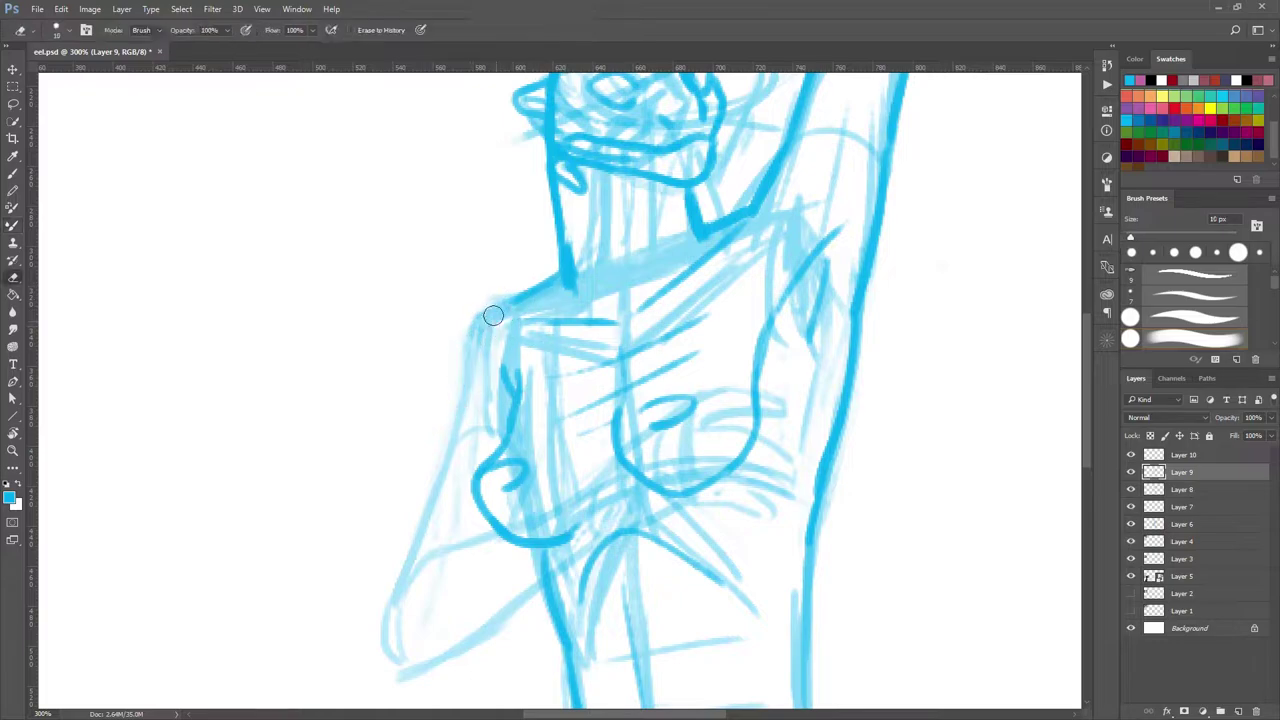
mouse_move(491, 314)
left_mouse_down()
mouse_move(464, 395)
mouse_move(466, 486)
left_mouse_up()
Select Layer 7 and lower its opacity to 40%
scroll(557, 313, "down", 2)
scroll(466, 486, "down", 3)
left_click(1133, 507)
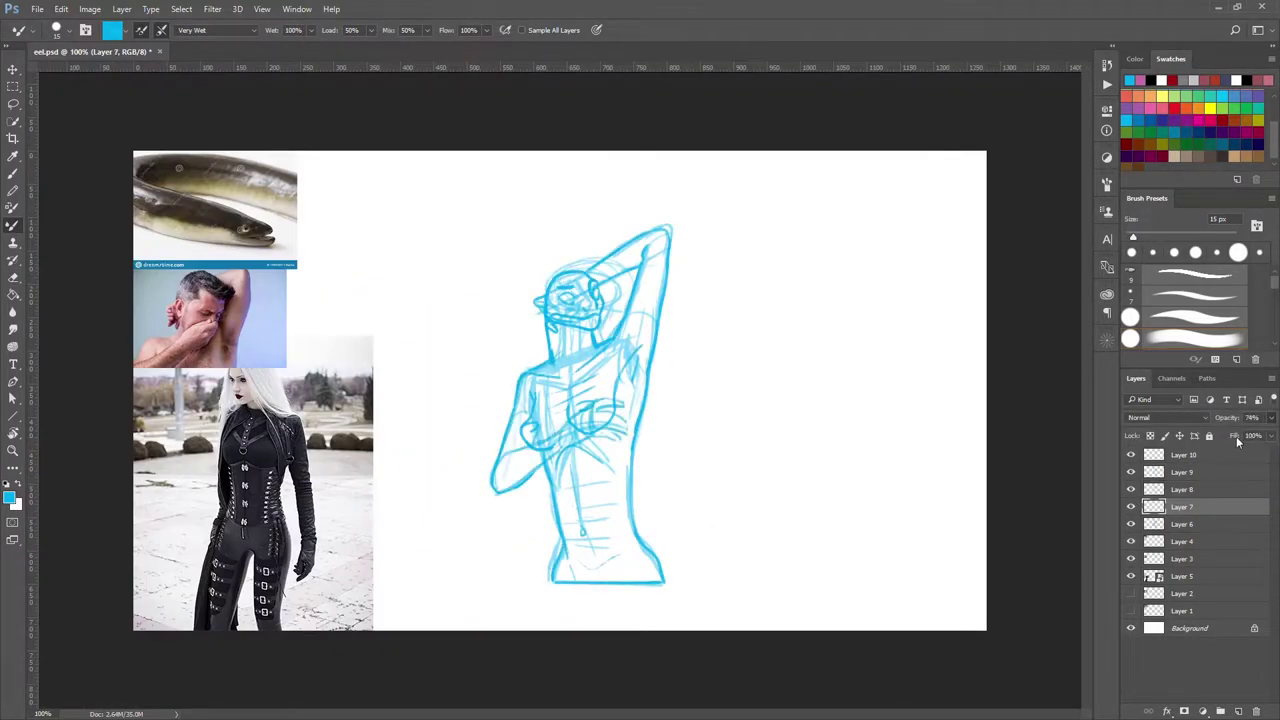
Hide Layer 8, add a new arm layer above Layer 9, and draw the navy forearm
left_click(1131, 489)
key("ctrl+shift+alt+n")
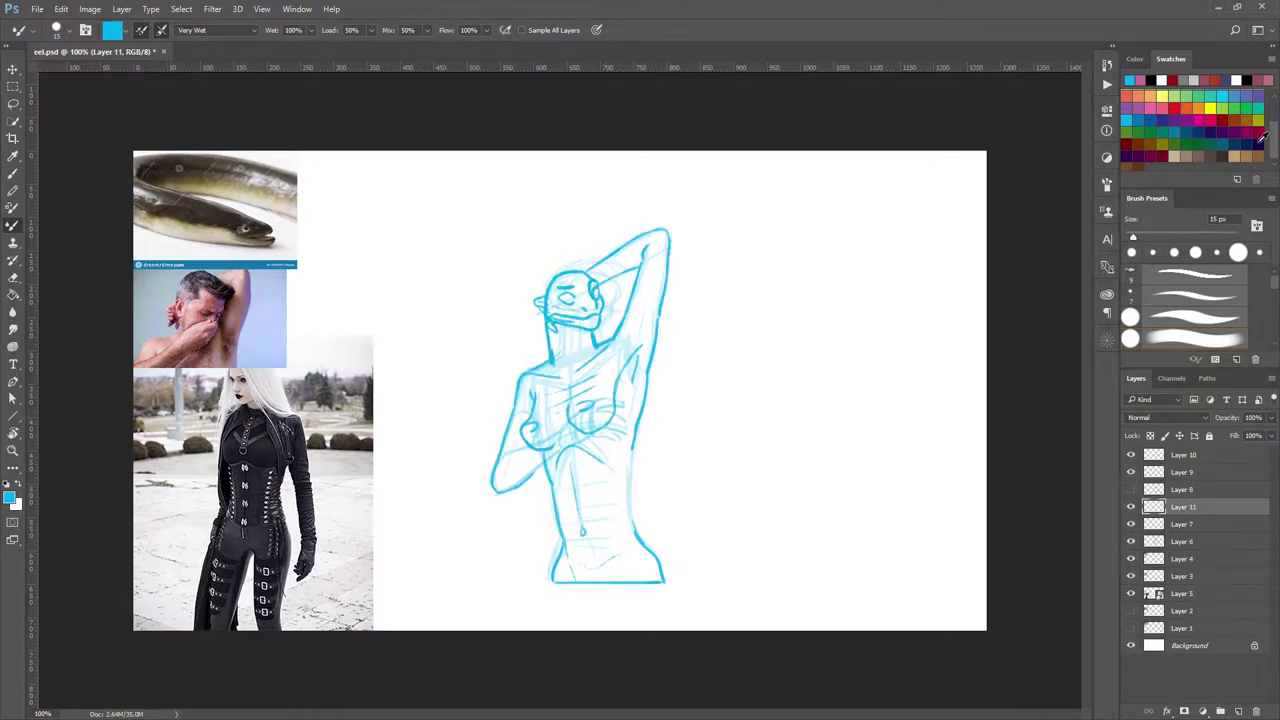
scroll(397, 484, "up", 3)
key("ctrl+bracketright")
key("ctrl+bracketright")
mouse_move(357, 482)
left_mouse_down()
mouse_move(529, 400)
mouse_move(571, 425)
mouse_move(517, 522)
left_mouse_up()
Transform the breast strokes on Layer 7 to adjust their shape
key("v")
left_click(557, 514, "ctrl")
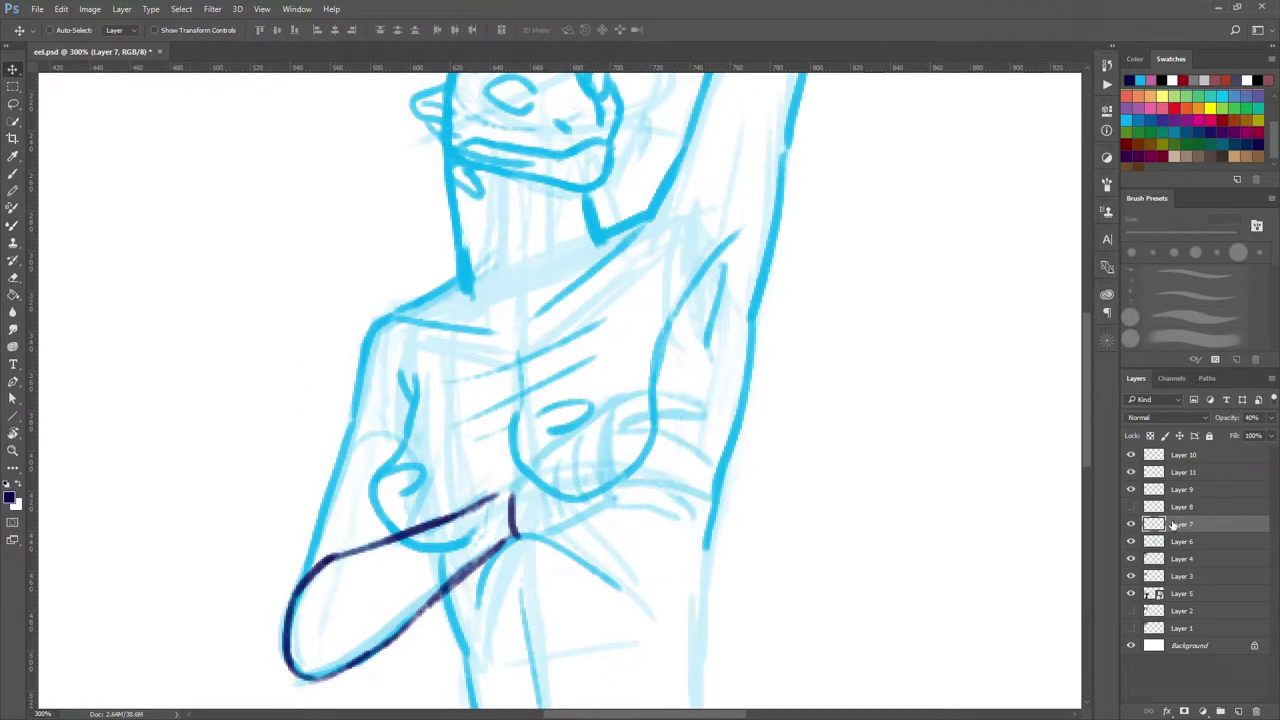
key("ctrl+t")
key("Return")
On the new arm layer, paint more of the navy arm and the hand's fingers
key("ctrl+minus")
key("ctrl+minus")
key("ctrl+minus")
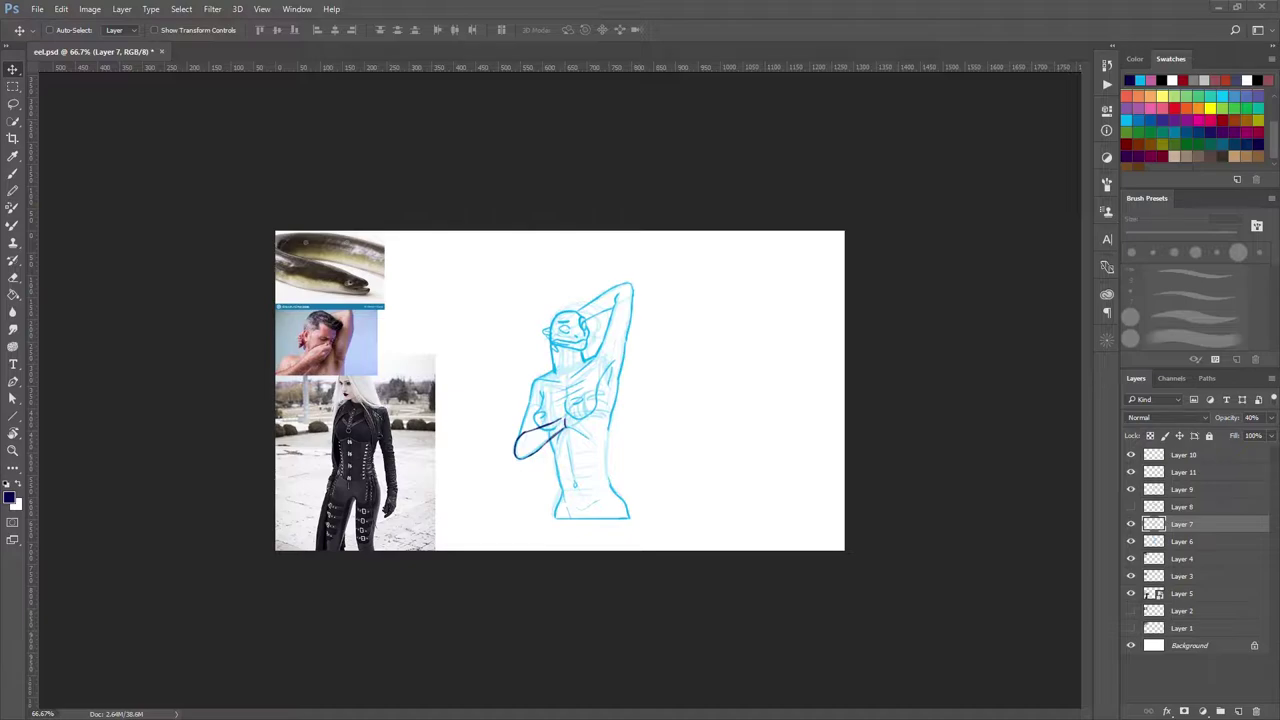
key("ctrl+plus")
key("ctrl+plus")
key("ctrl+plus")
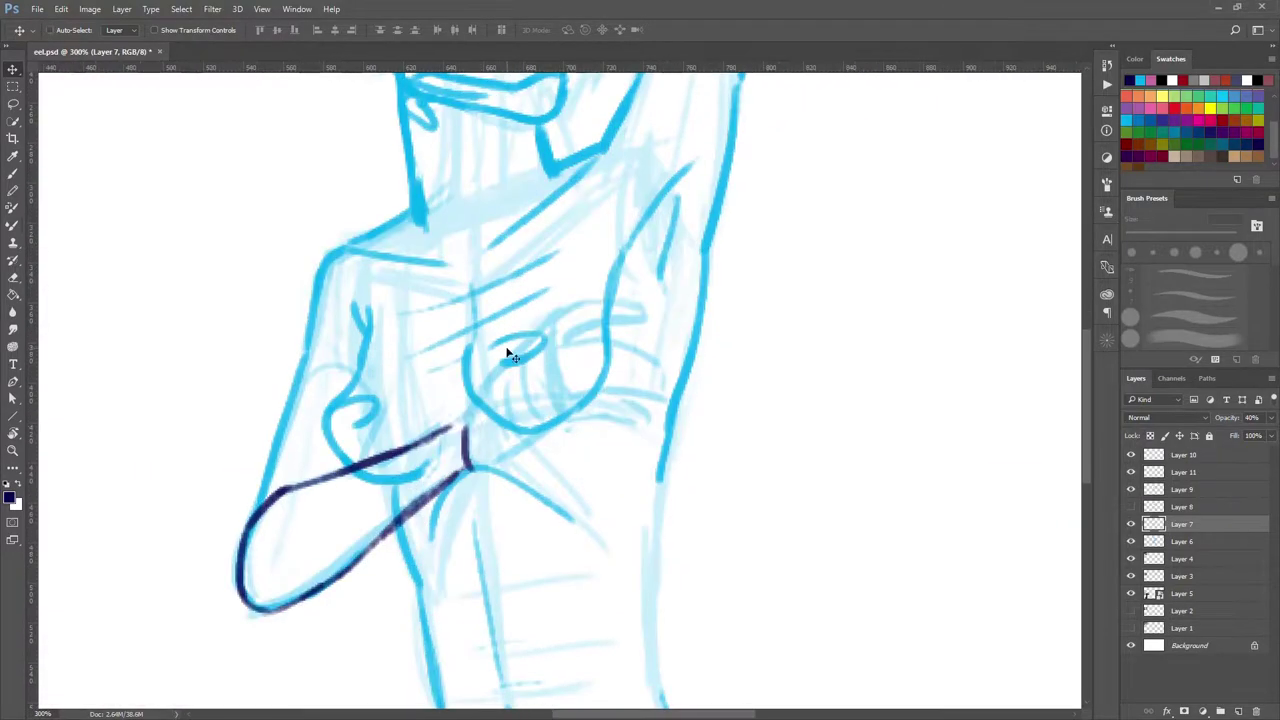
key("b")
left_click(1183, 472)
key("ctrl+plus")
left_click_drag(440, 415, 532, 302)
left_click_drag(570, 425, 435, 495)
left_click_drag(535, 330, 560, 402)
mouse_move(530, 322)
left_mouse_down()
mouse_move(648, 252)
mouse_move(672, 340)
mouse_move(705, 330)
mouse_move(580, 395)
mouse_move(690, 410)
left_mouse_up()
Lasso and move the upper finger stroke into place, then erase the stray line near the hand
key("e")
key("b")
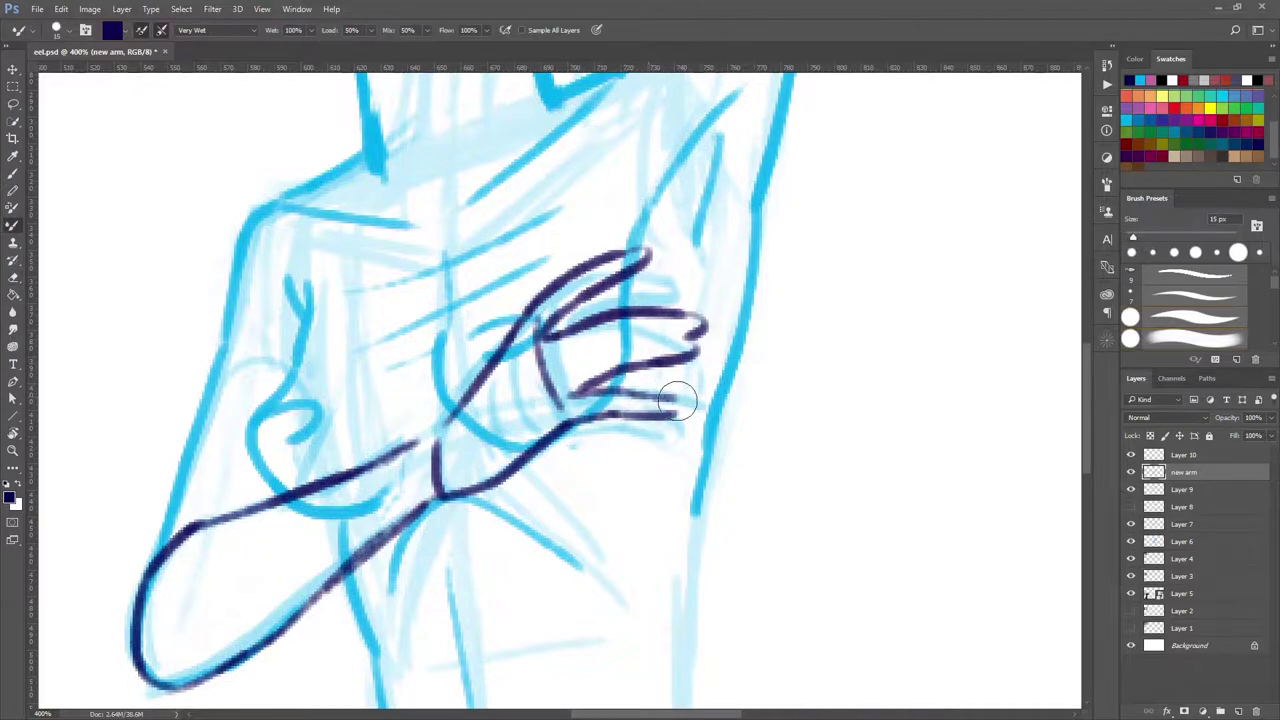
left_click_drag(560, 370, 700, 340)
key("l")
key("v")
mouse_move(520, 300)
left_mouse_down()
mouse_move(515, 290)
mouse_move(515, 360)
left_mouse_up()
key("ctrl+d")
key("e")
mouse_move(430, 445)
left_mouse_down()
mouse_move(300, 490)
mouse_move(432, 442)
left_mouse_up()
key("b")
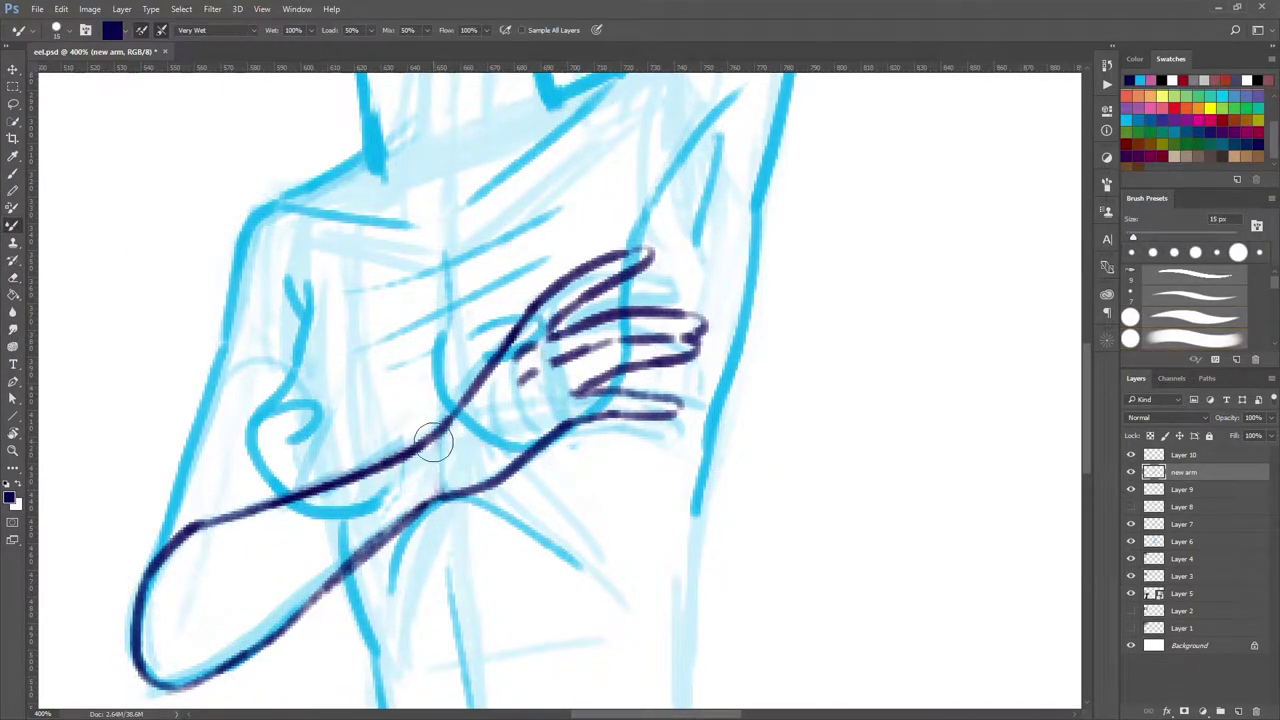
scroll(420, 440, "up", 5)
Rename Layer 9 to 'body sketch'
key("ctrl+1")
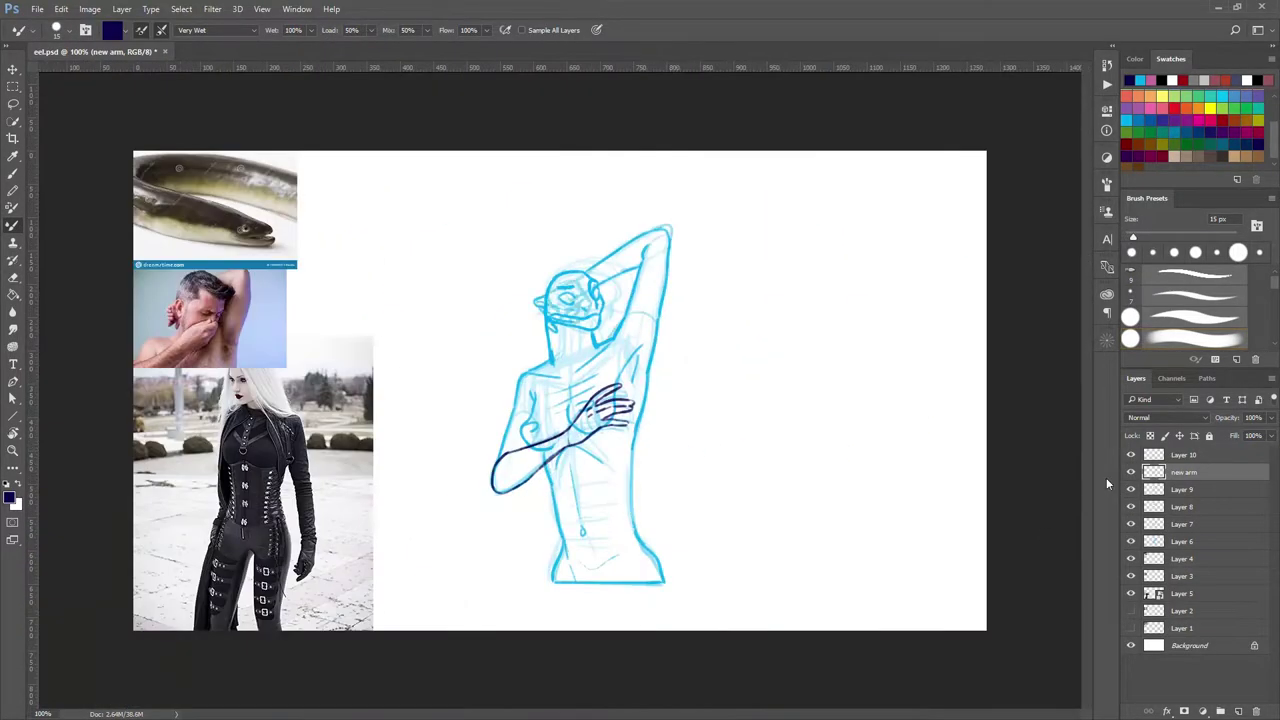
double_click(1182, 489)
type("body sketch")
scroll(674, 454, "up", 3)
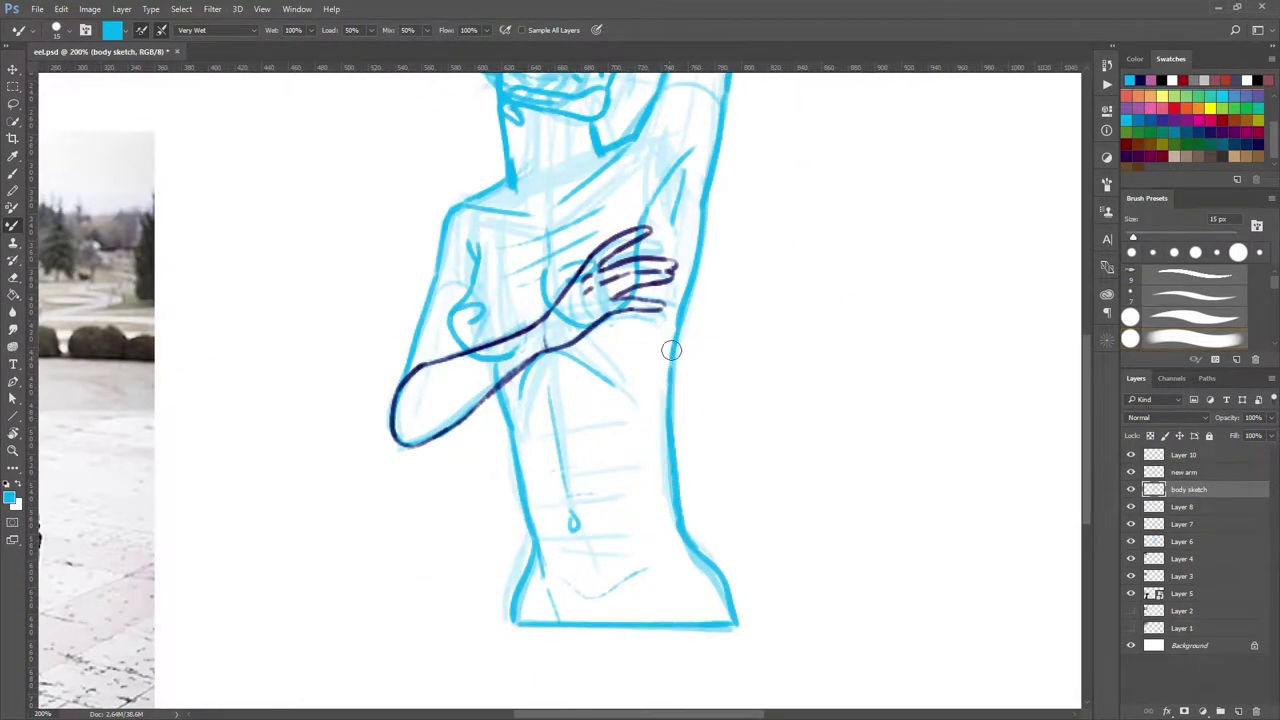
scroll(657, 394, "down", 3)
scroll(657, 394, "up", 5)
Lasso and delete the stray scribble near the head
left_click(1133, 459)
key("v")
scroll(971, 457, "down", 2)
scroll(976, 463, "down", 2)
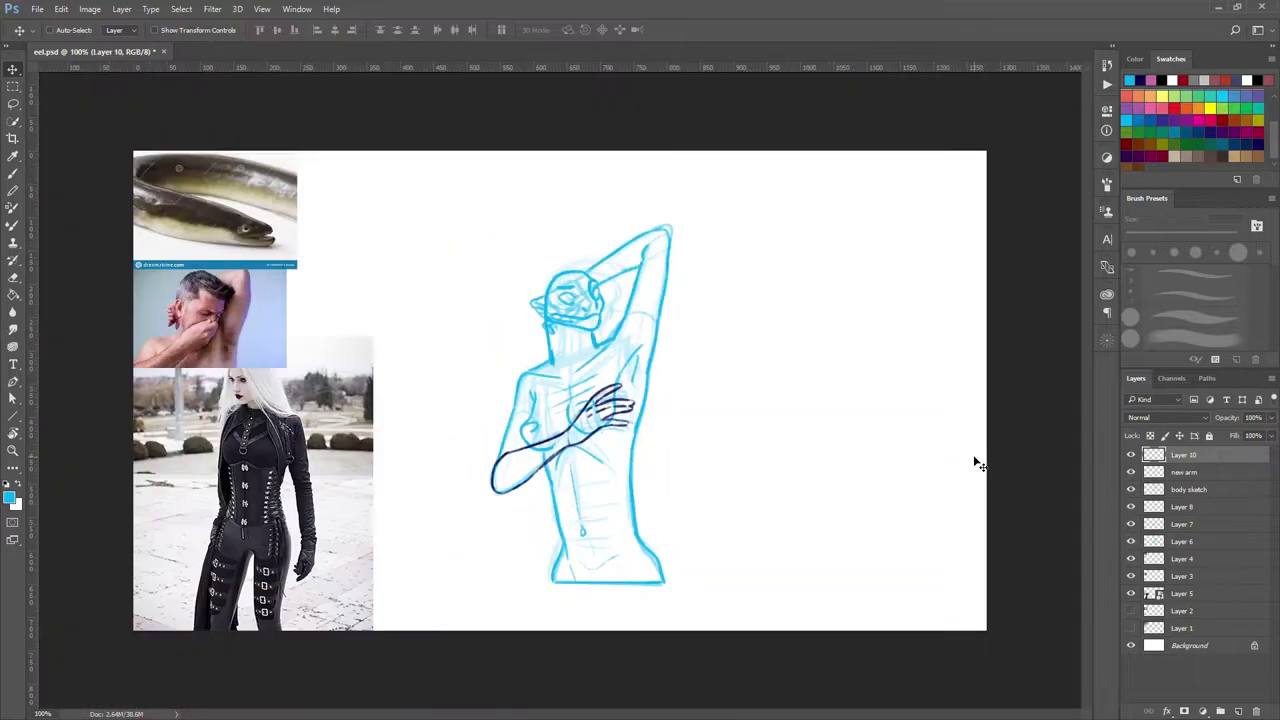
left_click(1131, 489)
left_click(1183, 472)
scroll(565, 390, "up", 2)
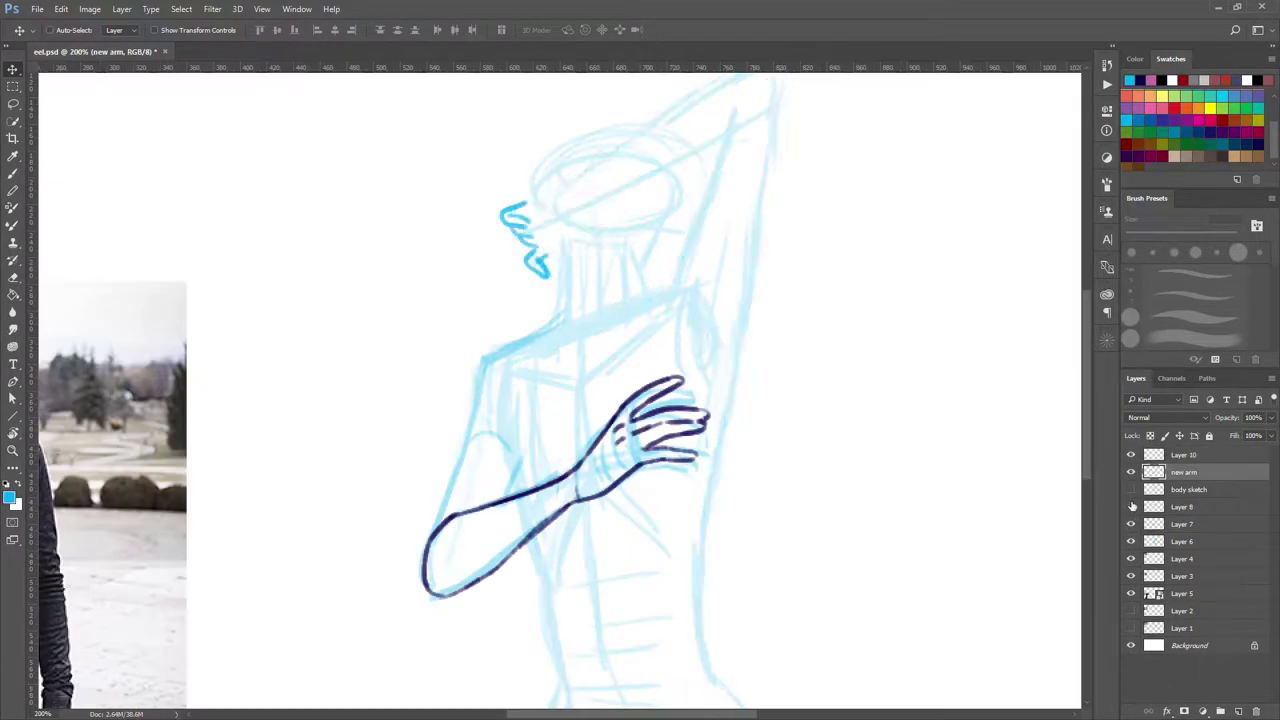
left_click(1183, 507)
key("l")
mouse_move(486, 192)
left_mouse_down()
mouse_move(576, 259)
mouse_move(486, 209)
left_mouse_up()
key("Delete")
left_click(1183, 455)
key("v")
Add a new top layer named 'final body sketch'
left_click(1131, 489)
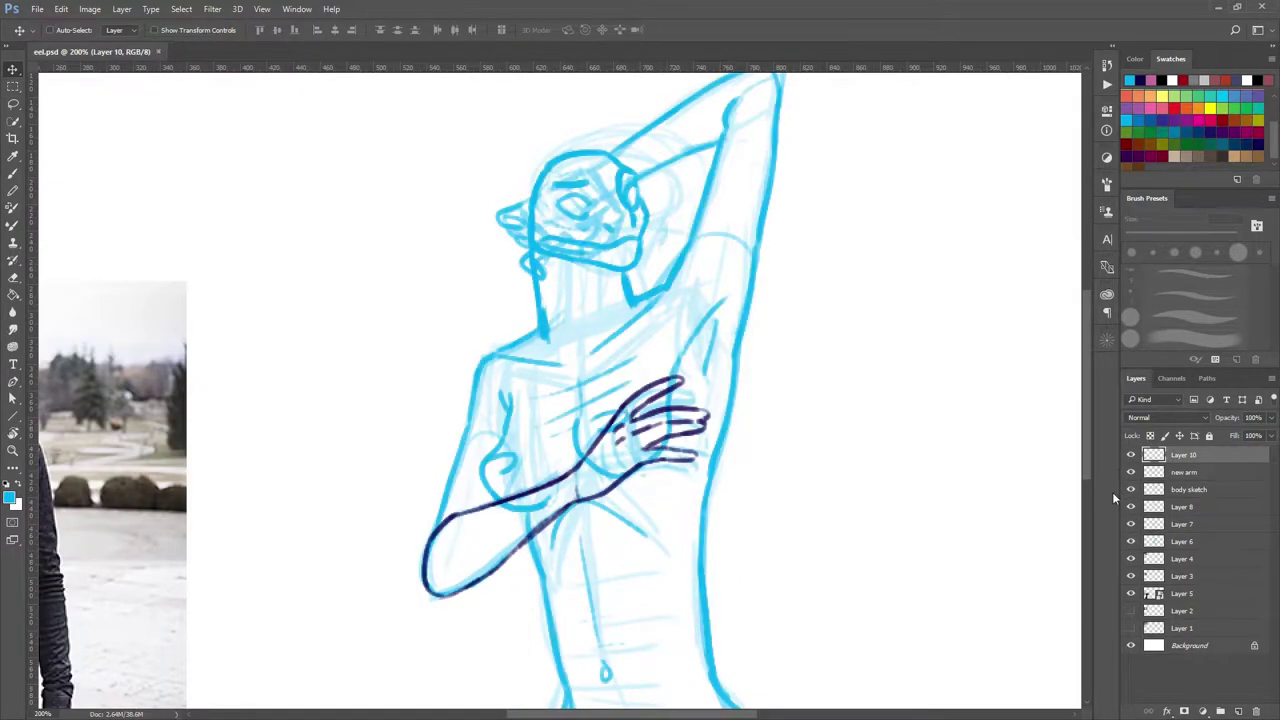
key("ctrl+minus")
left_click(1238, 711)
double_click(1183, 455)
type("final body sketch")
left_click(1183, 472)
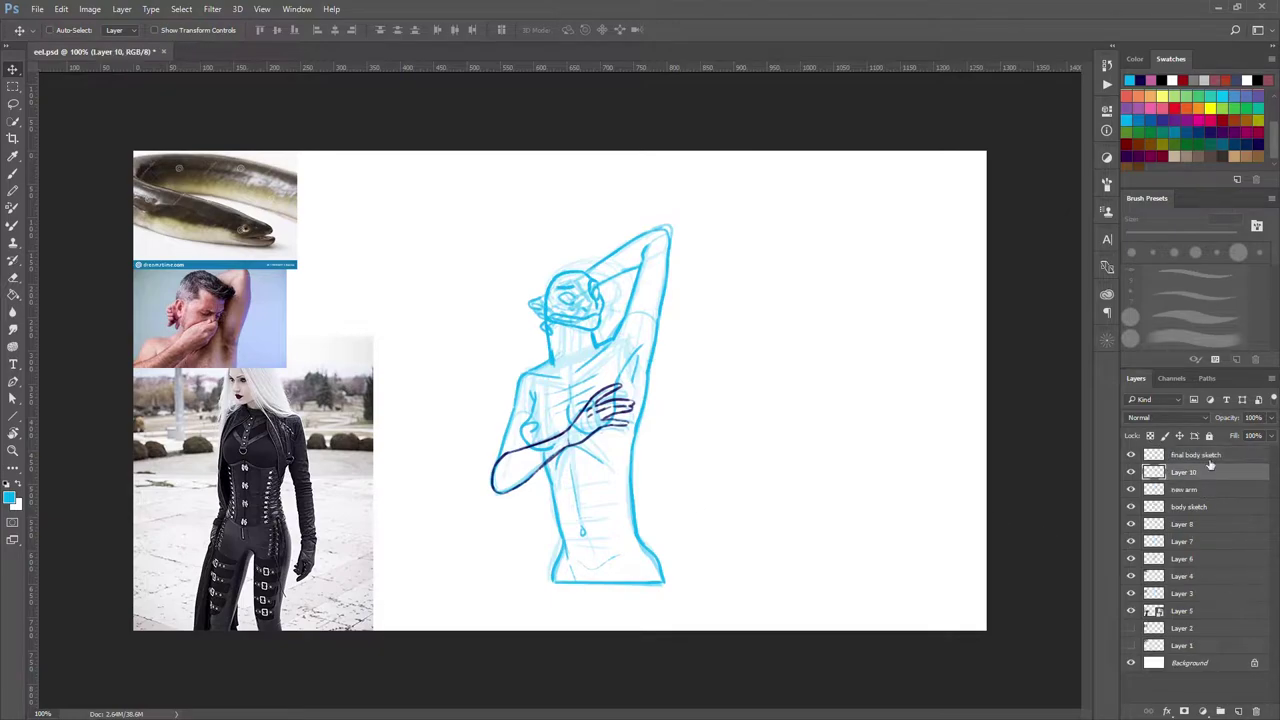
Fade the new arm and body sketch lines to 50% opacity
left_click(1183, 489)
left_click(1189, 507, "shift")
key("3")
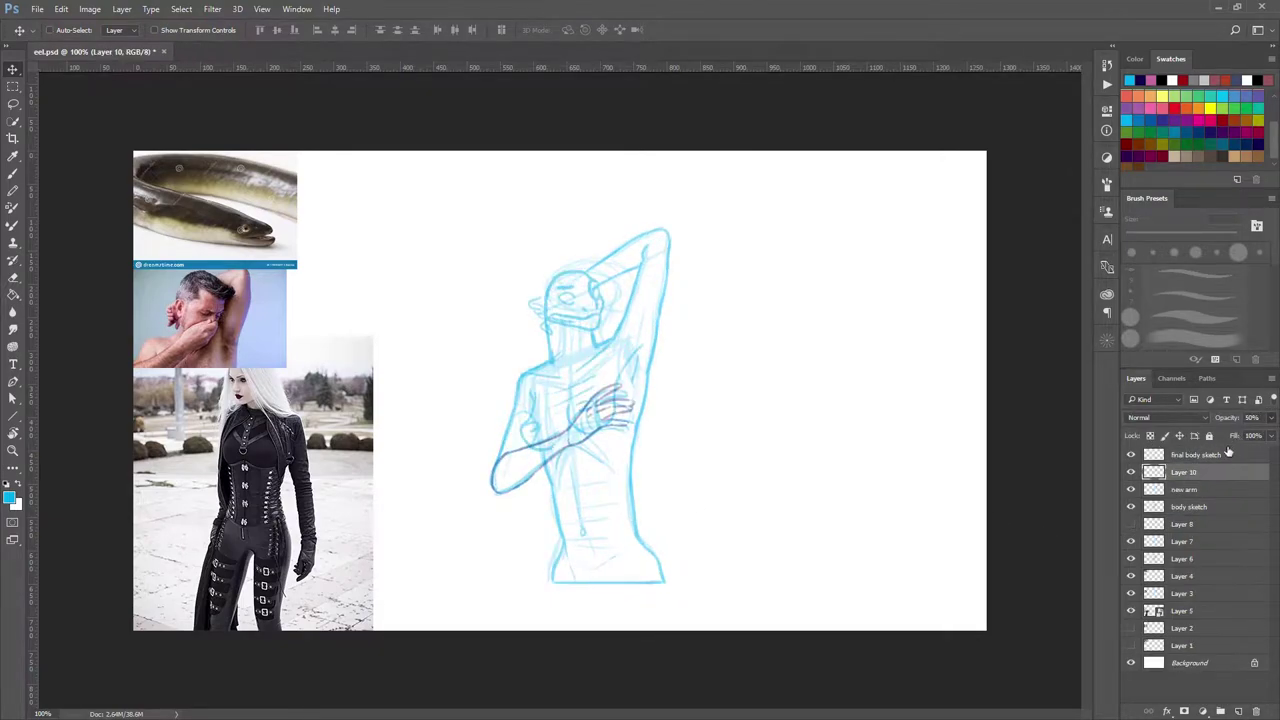
On final body sketch, ink the head outline and jaw in dark blue
left_click(1195, 455)
left_click(1197, 128)
key("b")
scroll(523, 400, "up", 3)
mouse_move(655, 305)
left_mouse_down()
mouse_move(340, 315)
mouse_move(298, 165)
left_mouse_up()
Ink the head outline, eye, ear, nose mark, long mouth and jaw line in dark blue
left_click_drag(590, 150, 605, 250)
scroll(600, 237, "down", 1)
left_click_drag(598, 180, 612, 235)
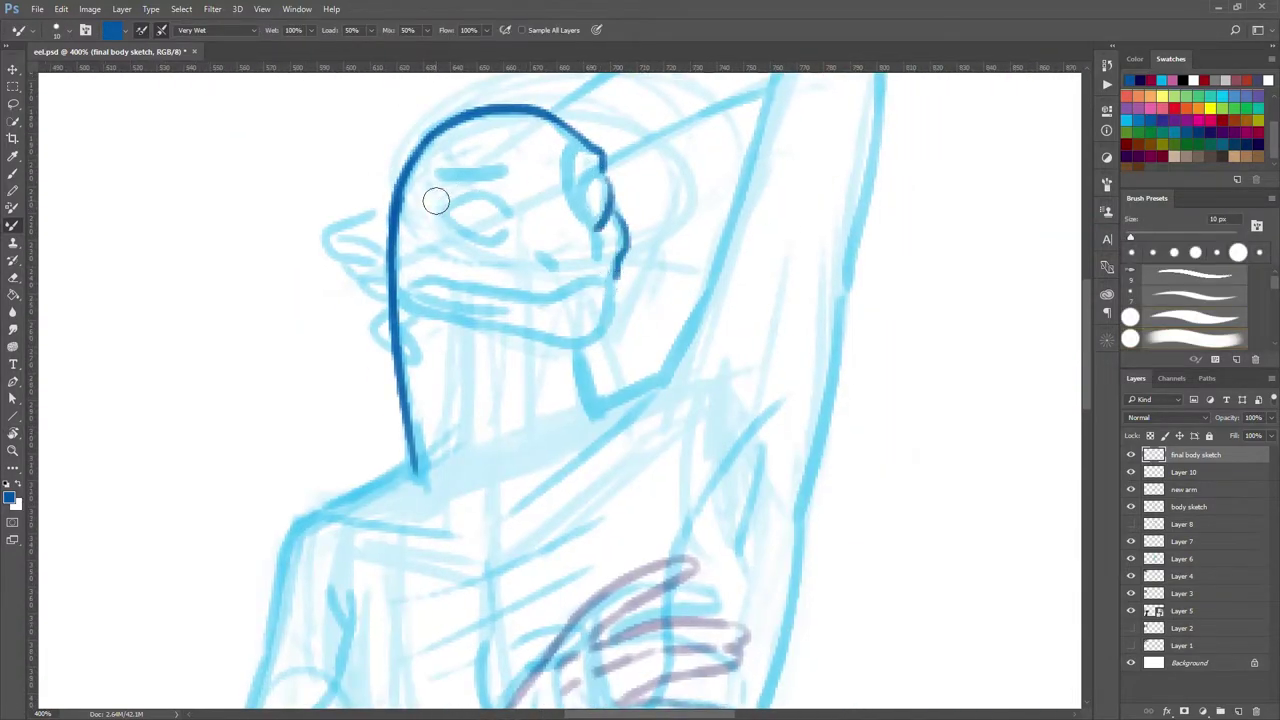
left_click_drag(508, 186, 501, 241)
mouse_move(600, 150)
left_mouse_down()
mouse_move(570, 205)
mouse_move(615, 270)
mouse_move(562, 265)
left_mouse_up()
left_click_drag(435, 292, 610, 274)
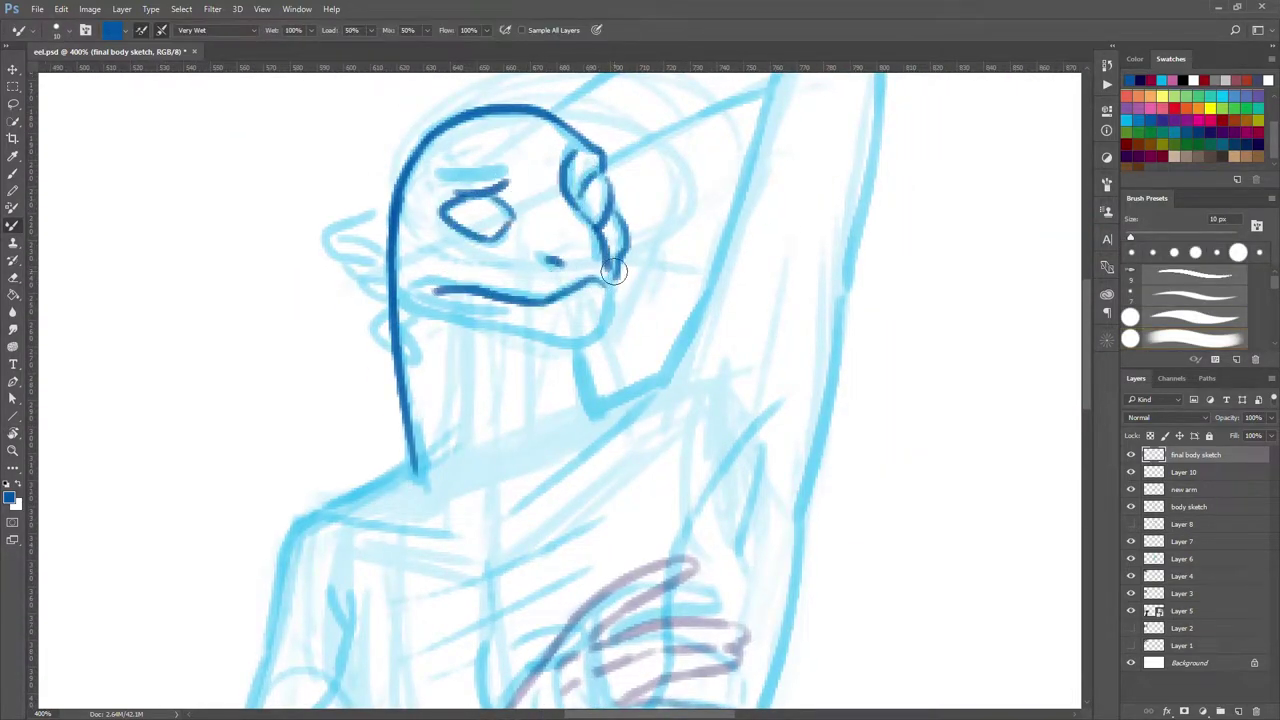
left_click_drag(610, 318, 428, 316)
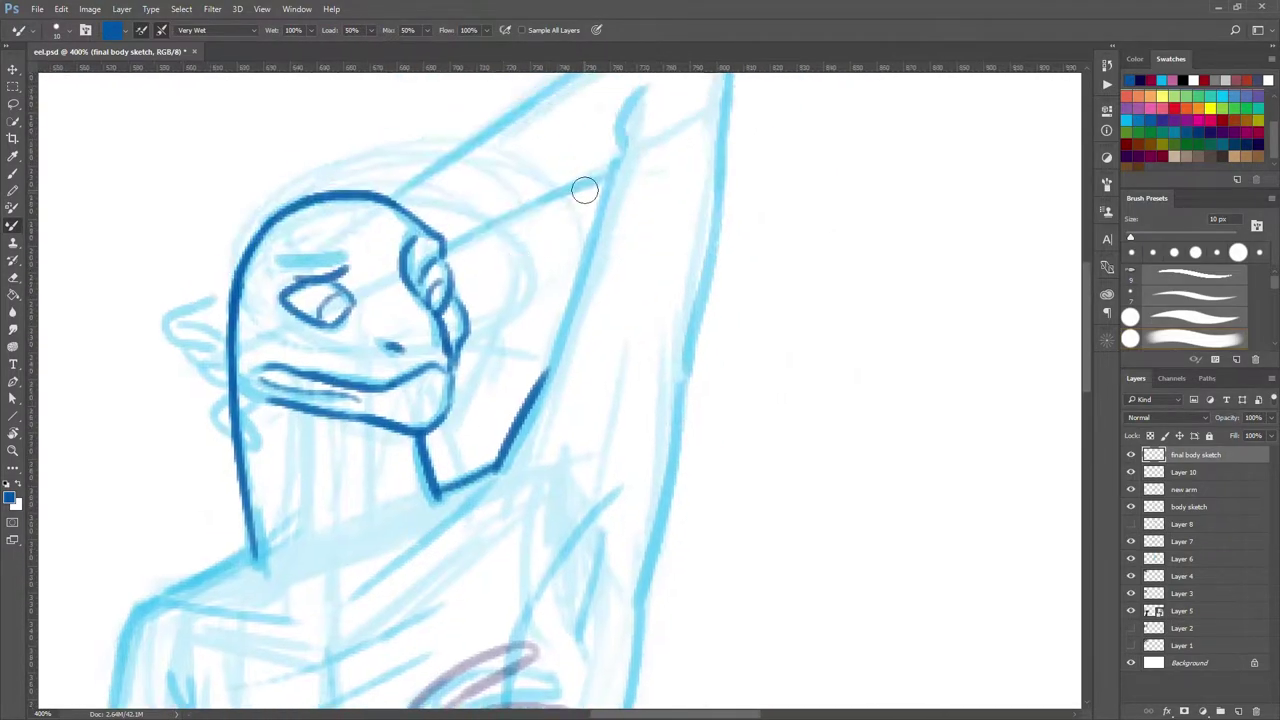
Ink the top edge of the raised arm, tilting the canvas view as needed
left_click_drag(294, 228, 416, 312)
mouse_move(480, 200)
left_mouse_down()
mouse_move(869, 398)
mouse_move(454, 229)
mouse_move(266, 266)
left_mouse_up()
key("r")
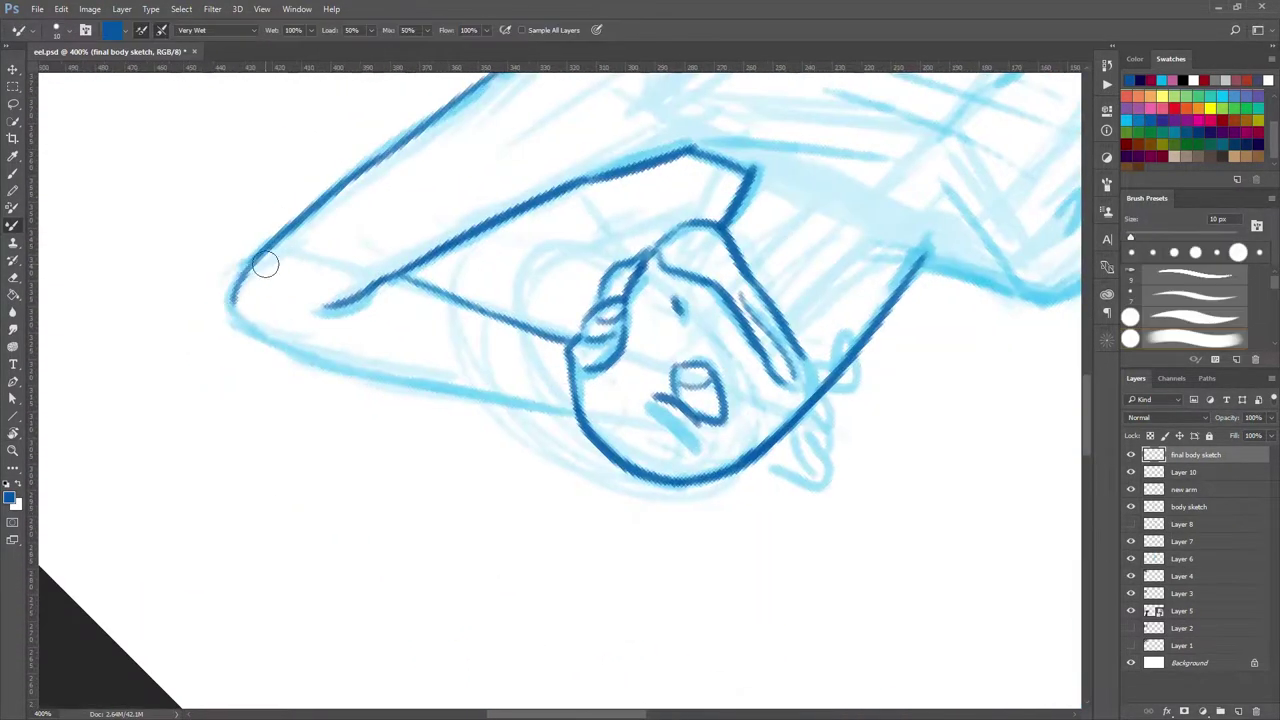
left_click_drag(534, 409, 575, 288)
key("Escape")
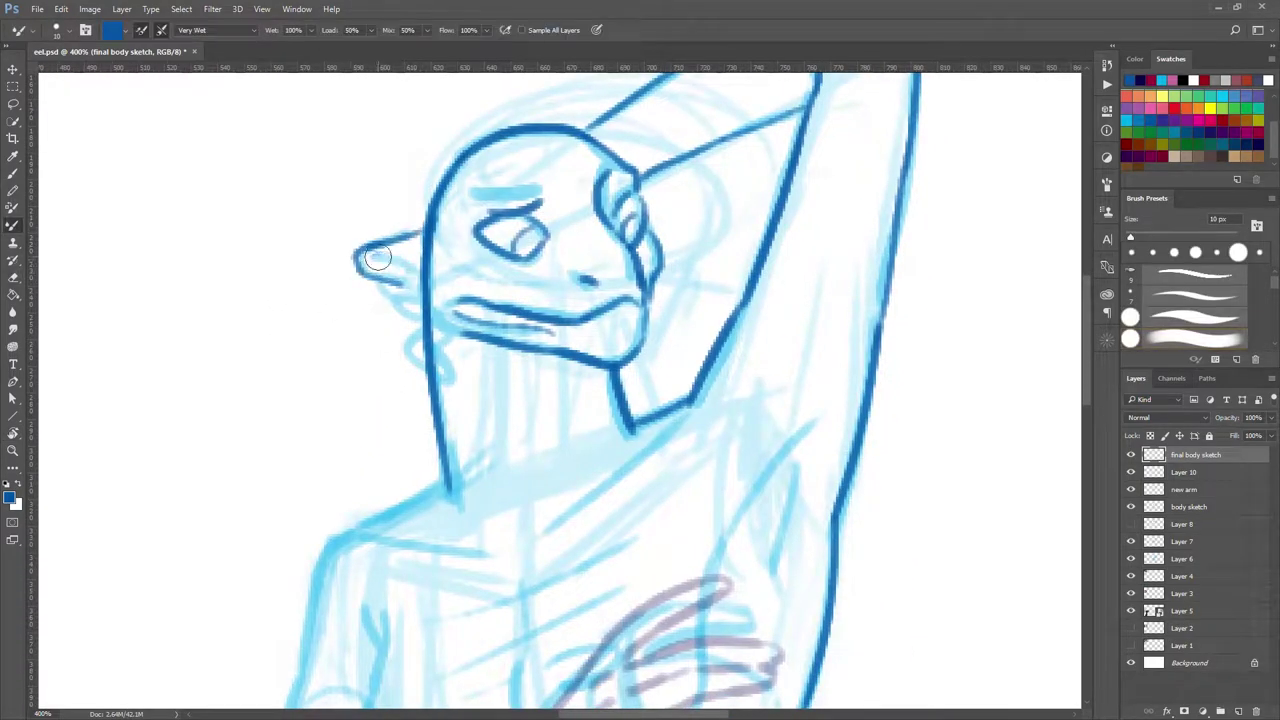
left_click_drag(418, 339, 406, 315)
scroll(410, 345, "down", 5)
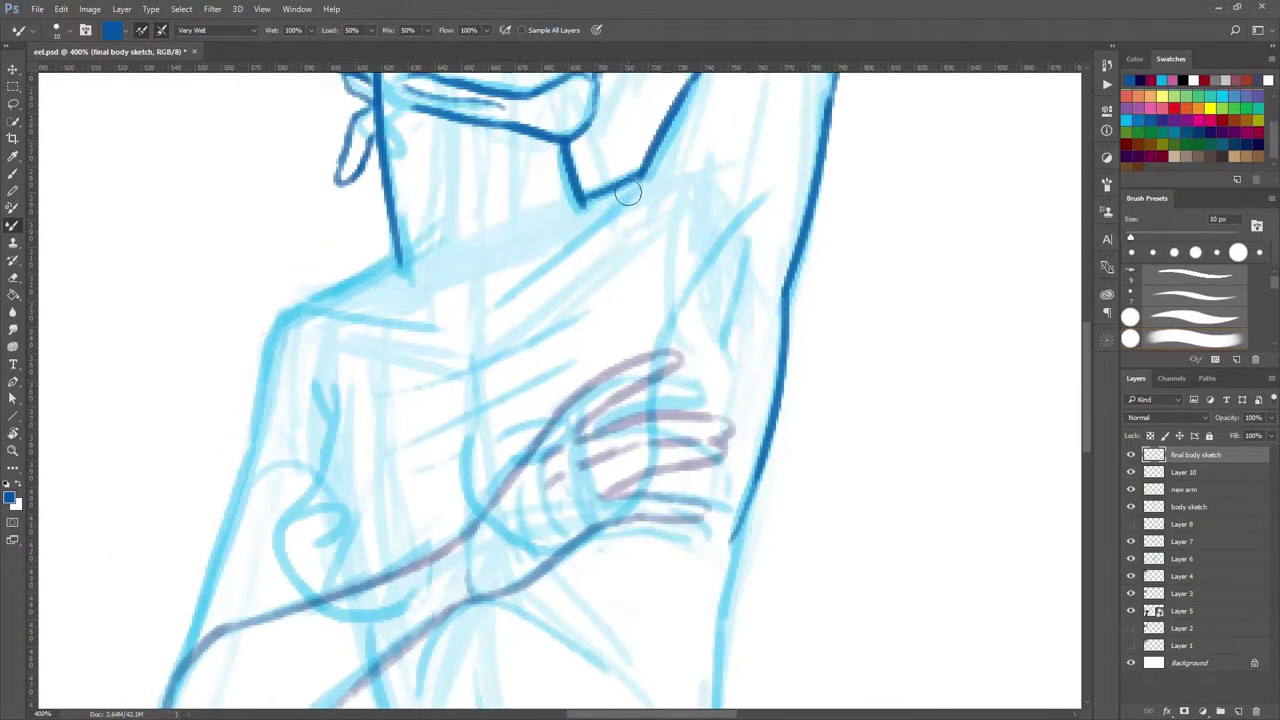
scroll(306, 300, "down", 2)
mouse_move(409, 323)
left_mouse_down()
mouse_move(735, 448)
mouse_move(748, 388)
left_mouse_up()
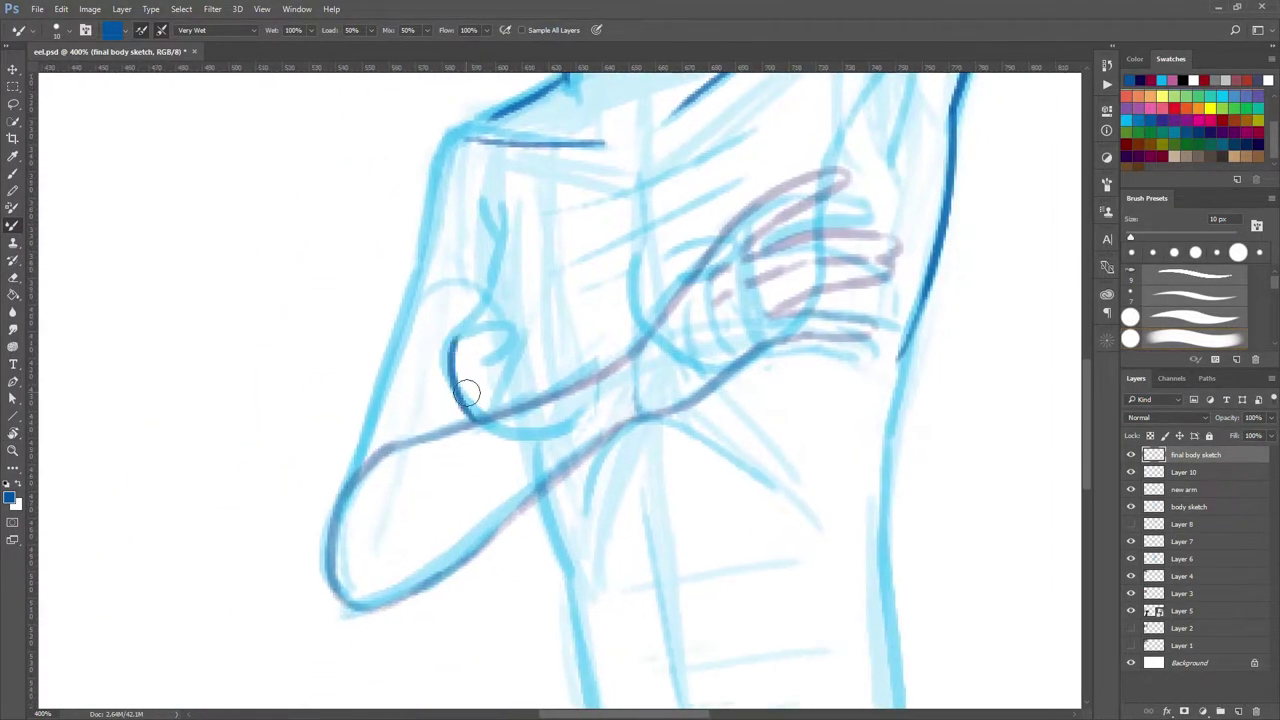
Rotate the view sideways and ink the forearm outline and breast curve in dark blue
key("r")
left_click_drag(486, 171, 674, 337)
key("Escape")
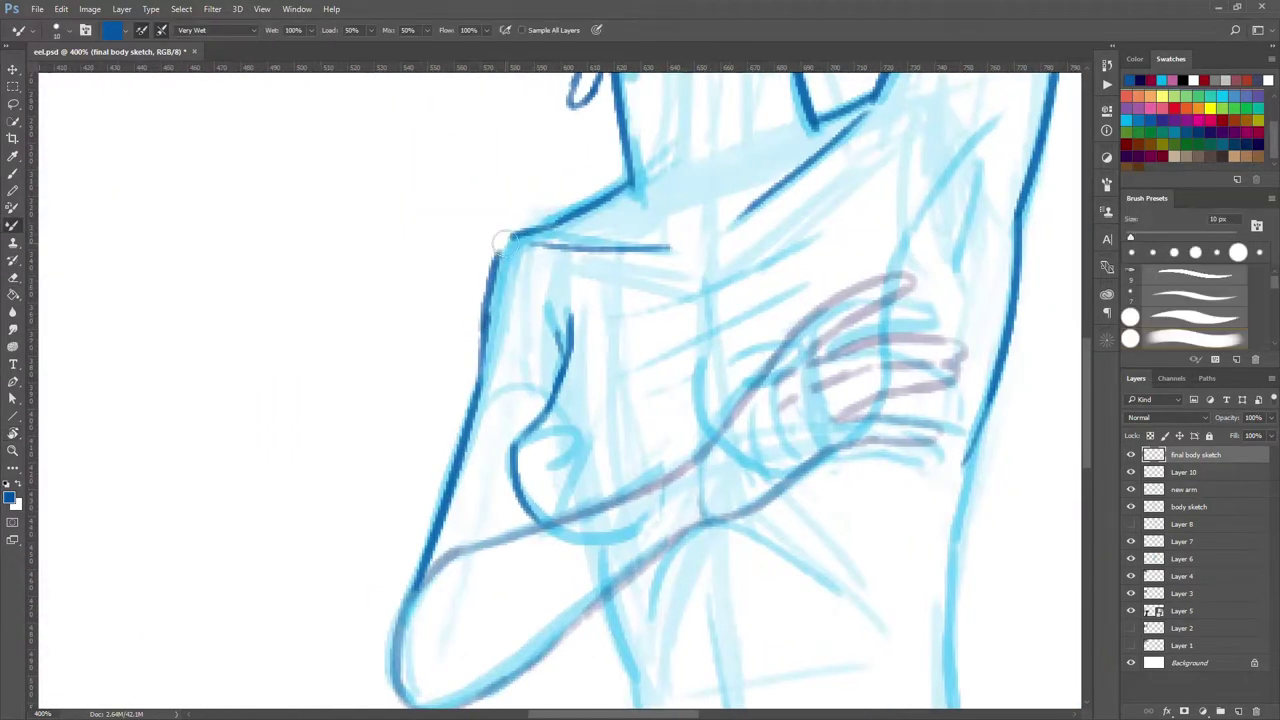
scroll(480, 177, "down", 3)
key("ctrl+0")
scroll(533, 193, "up", 5)
scroll(533, 193, "up", 3)
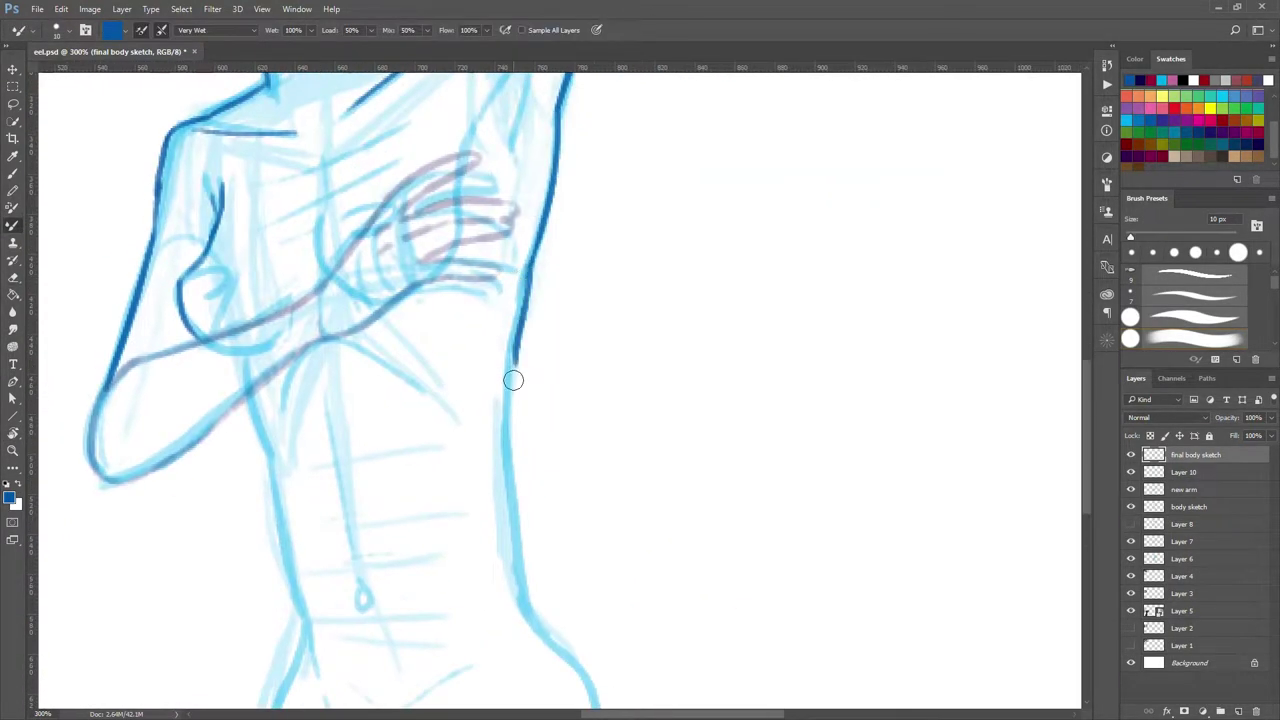
scroll(514, 377, "down", 3)
scroll(687, 248, "down", 3)
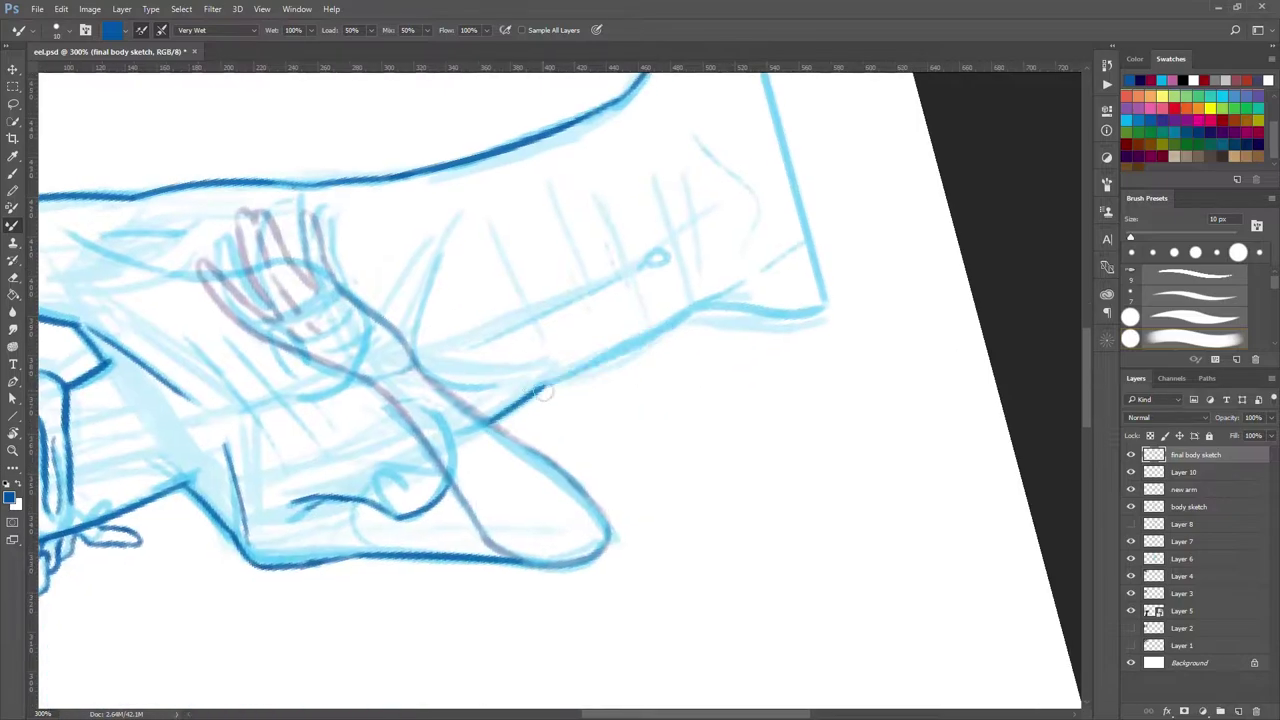
scroll(608, 388, "up", 3)
left_click_drag(608, 388, 520, 523)
scroll(520, 523, "up", 3)
scroll(411, 417, "up", 2)
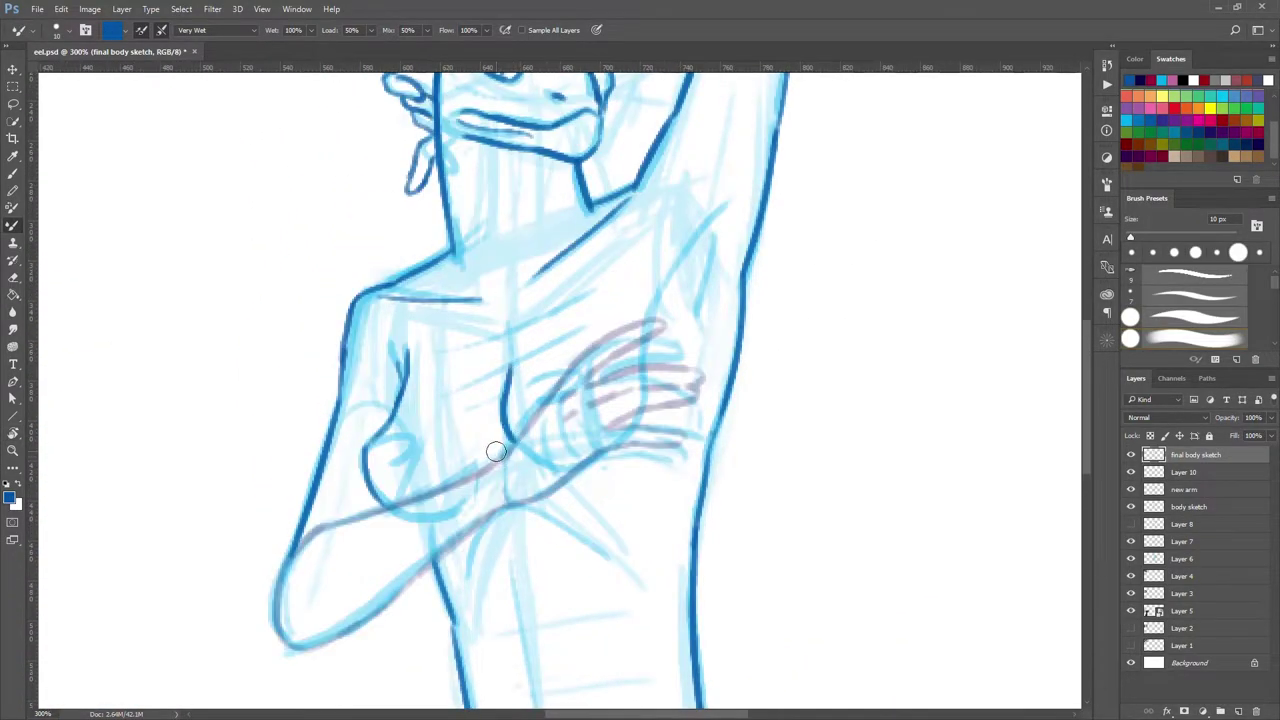
scroll(430, 420, "up", 2)
scroll(446, 400, "up", 2)
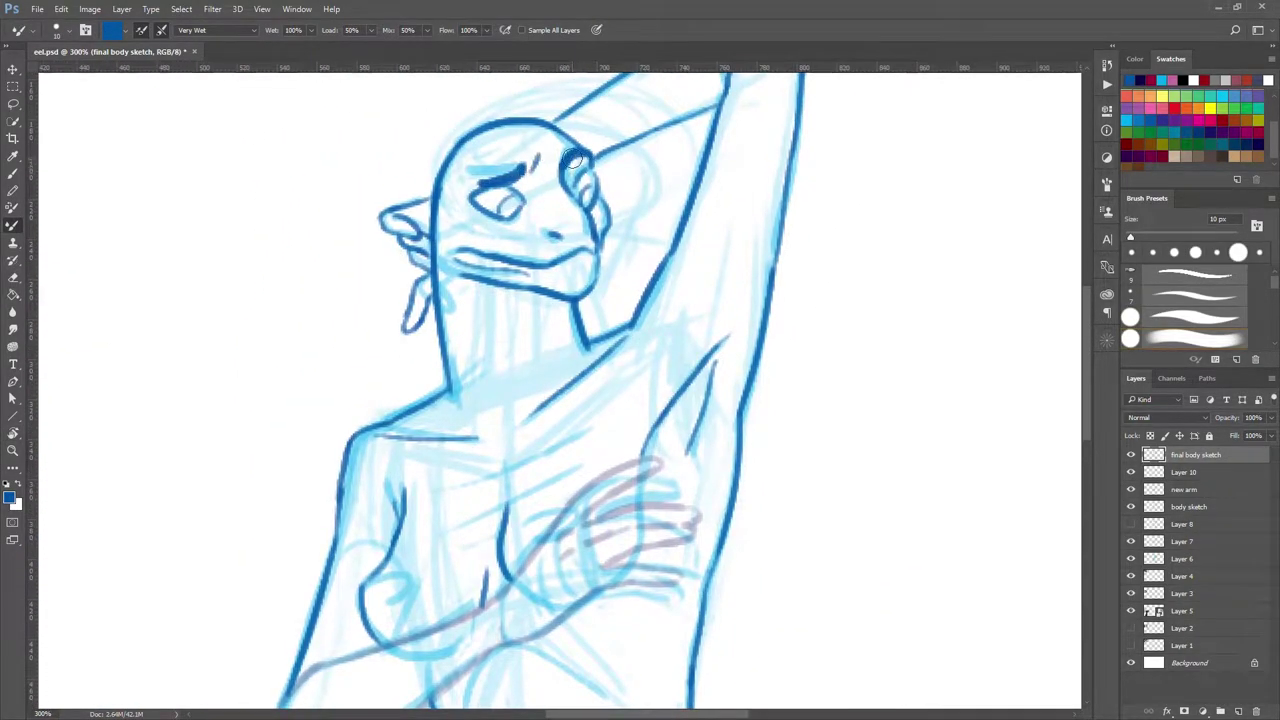
scroll(574, 160, "down", 3)
mouse_move(575, 410)
left_mouse_down()
mouse_move(352, 555)
mouse_move(368, 440)
mouse_move(575, 362)
left_mouse_up()
left_click_drag(462, 412, 447, 346)
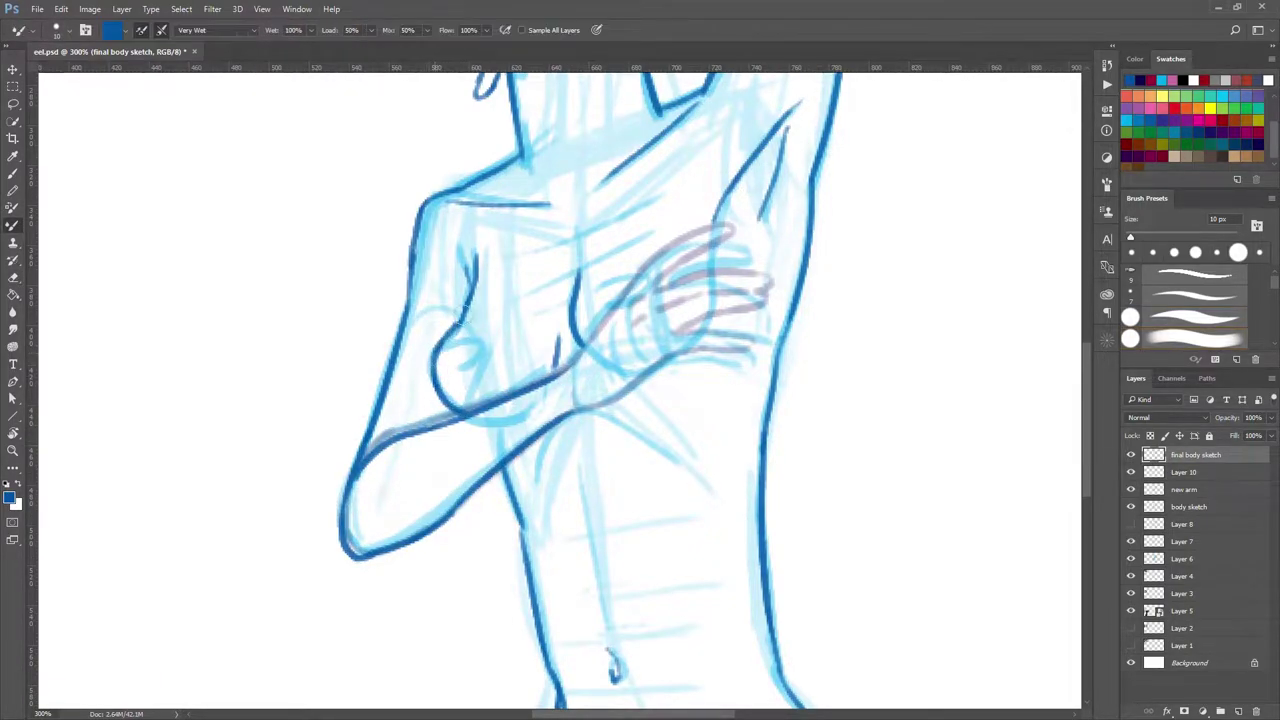
Ink the fingers of the hand, giving the top finger a darker line
key("ctrl+1")
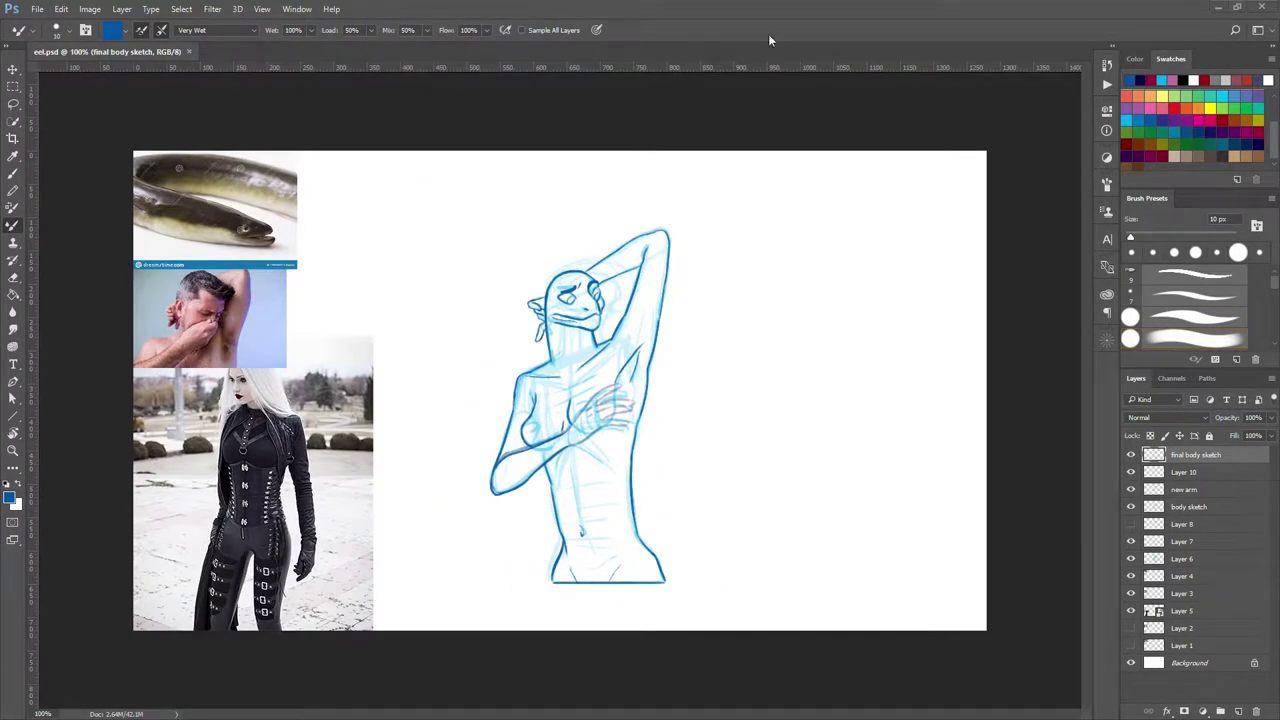
key("ctrl+plus")
key("ctrl+plus")
key("ctrl+plus")
mouse_move(505, 402)
left_mouse_down()
mouse_move(640, 383)
mouse_move(515, 453)
left_mouse_up()
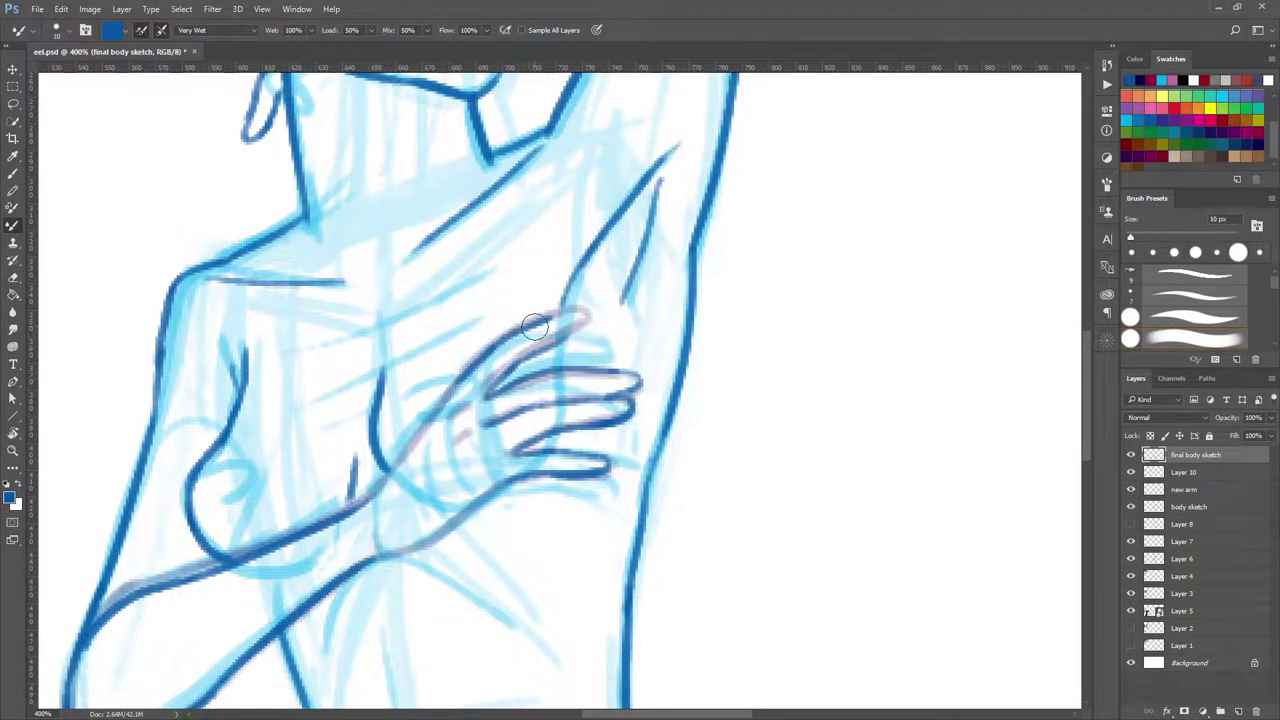
scroll(534, 326, "down", 2)
key("ctrl+minus")
key("ctrl+minus")
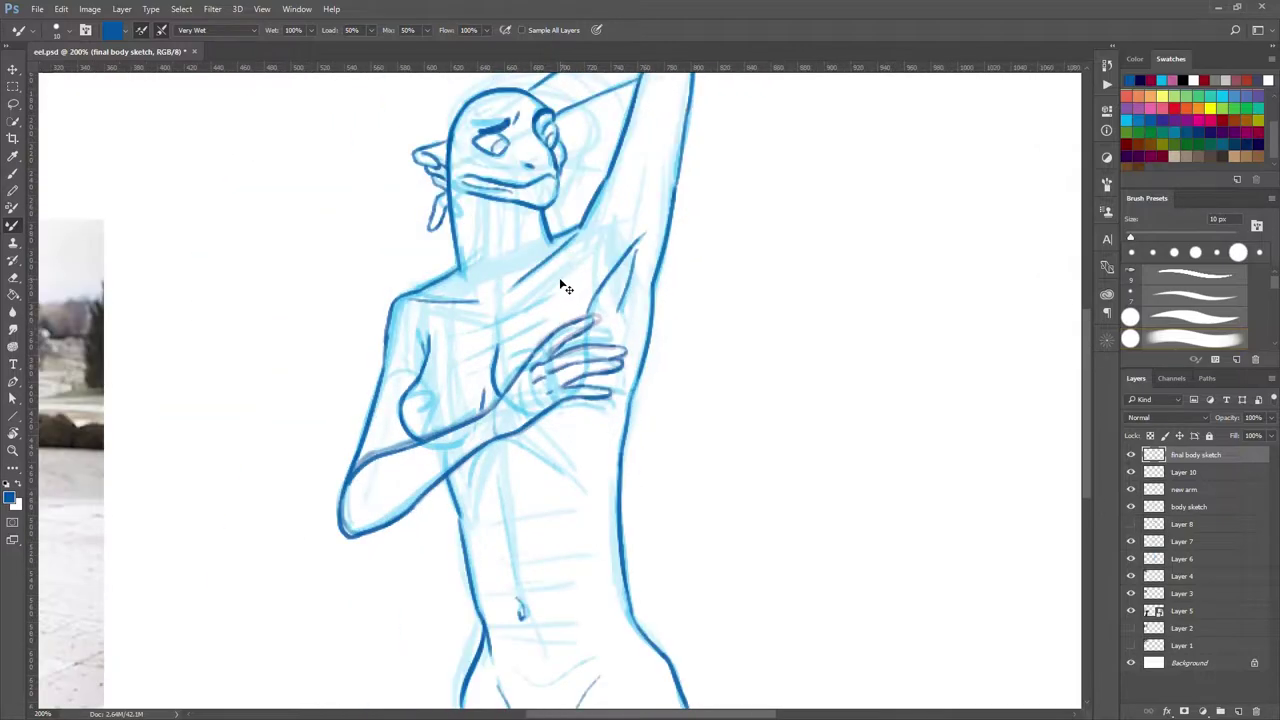
scroll(548, 356, "up", 2)
scroll(548, 356, "down", 4)
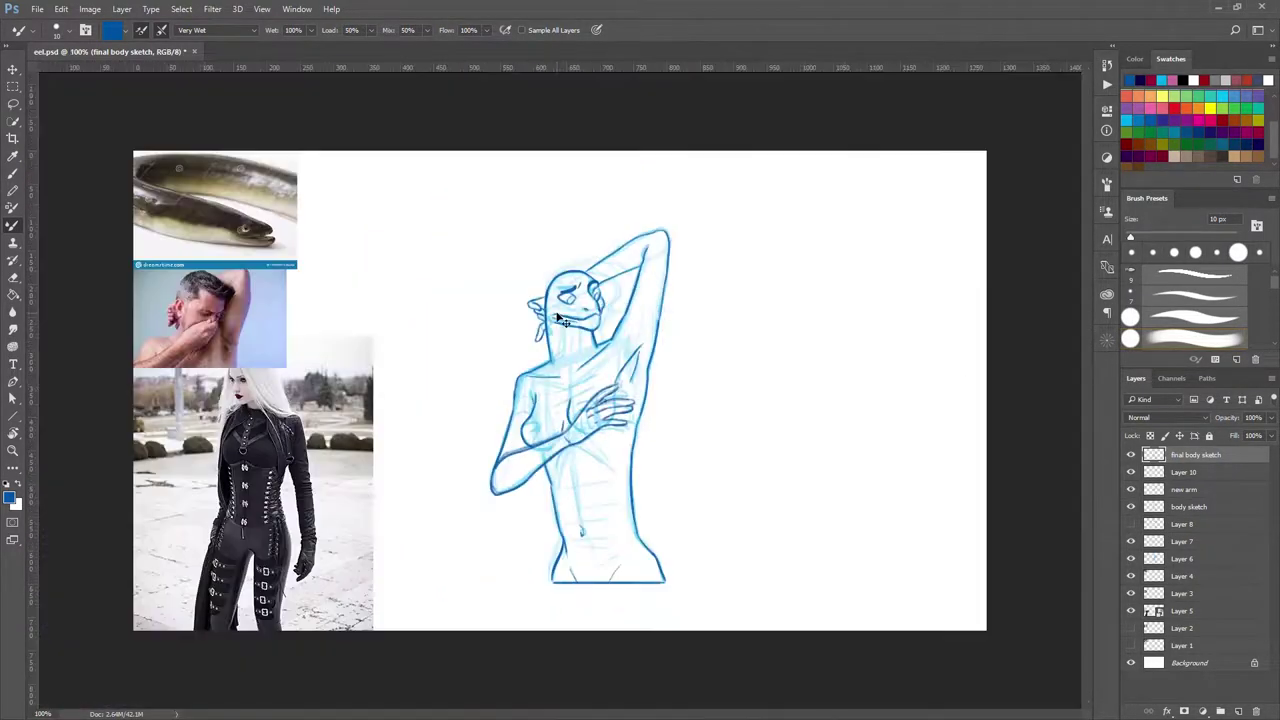
scroll(545, 365, "up", 4)
left_click_drag(541, 378, 672, 362)
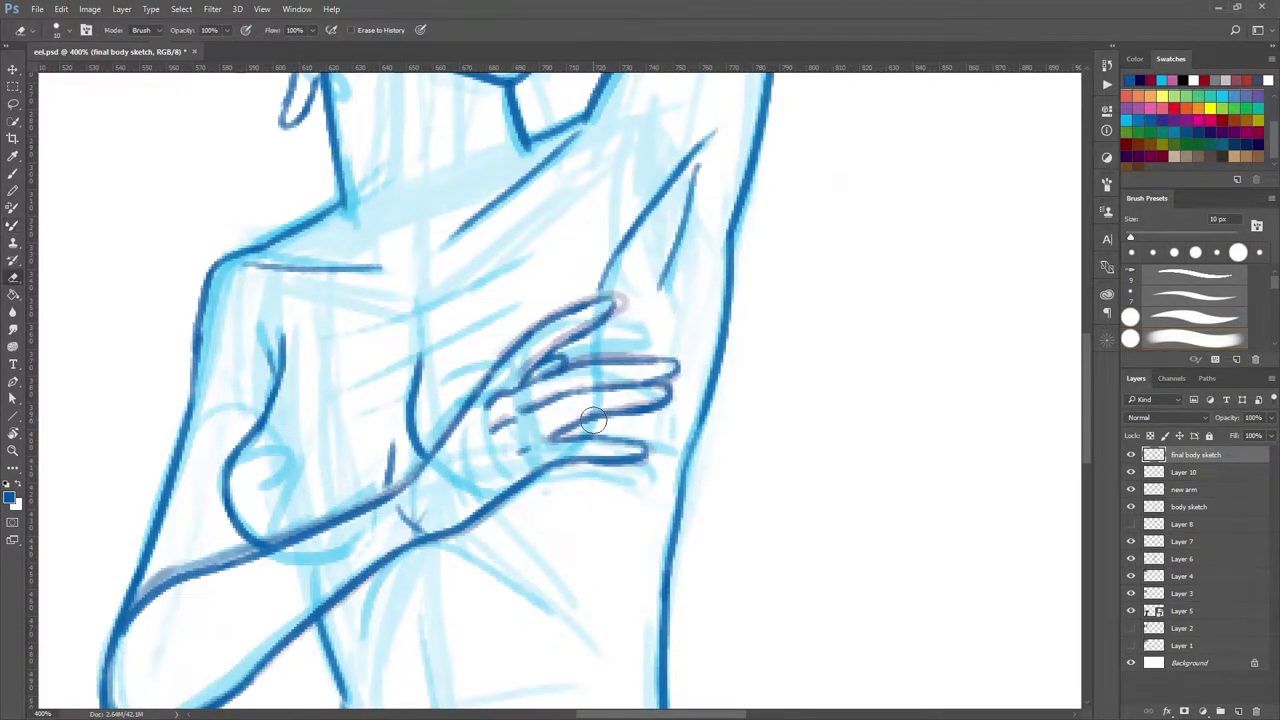
Touch up with the eraser and hide the rough sketch layers
key("e")
scroll(596, 400, "down", 2)
key("b")
scroll(596, 400, "up", 1)
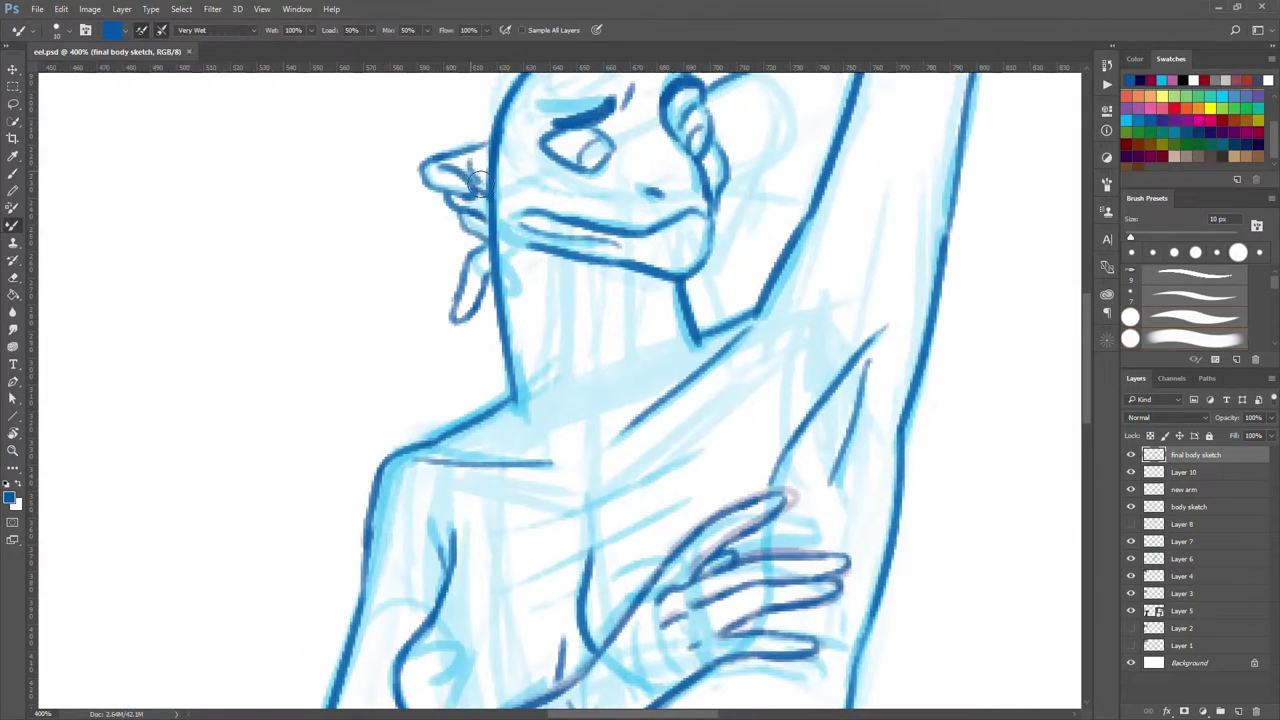
scroll(596, 400, "down", 3)
left_click_drag(1131, 558, 1128, 510)
Create a new layer named 'clothes'
key("ctrl+shift+n")
type("clothes")
key("Return")
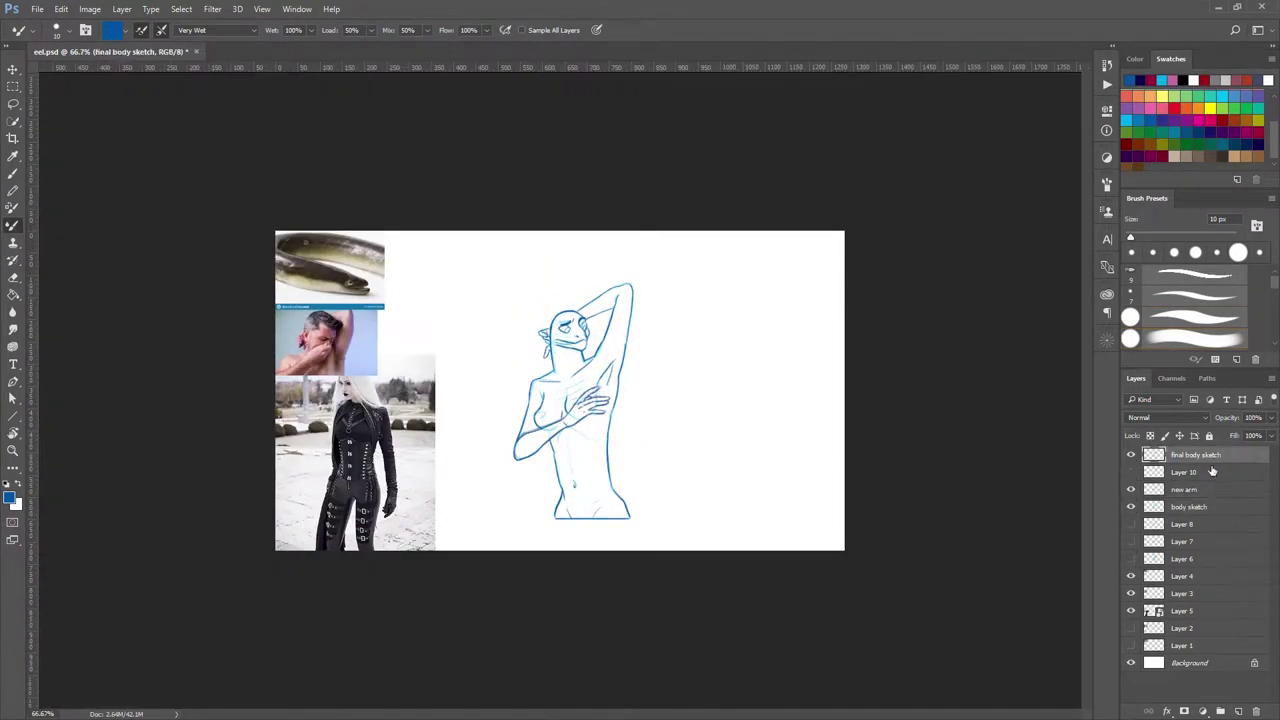
key("ctrl+plus")
key("ctrl+plus")
key("ctrl+minus")
key("ctrl+minus")
key("ctrl+minus")
Select the reference photo layer Layer 5 and hide it
left_click(1181, 628)
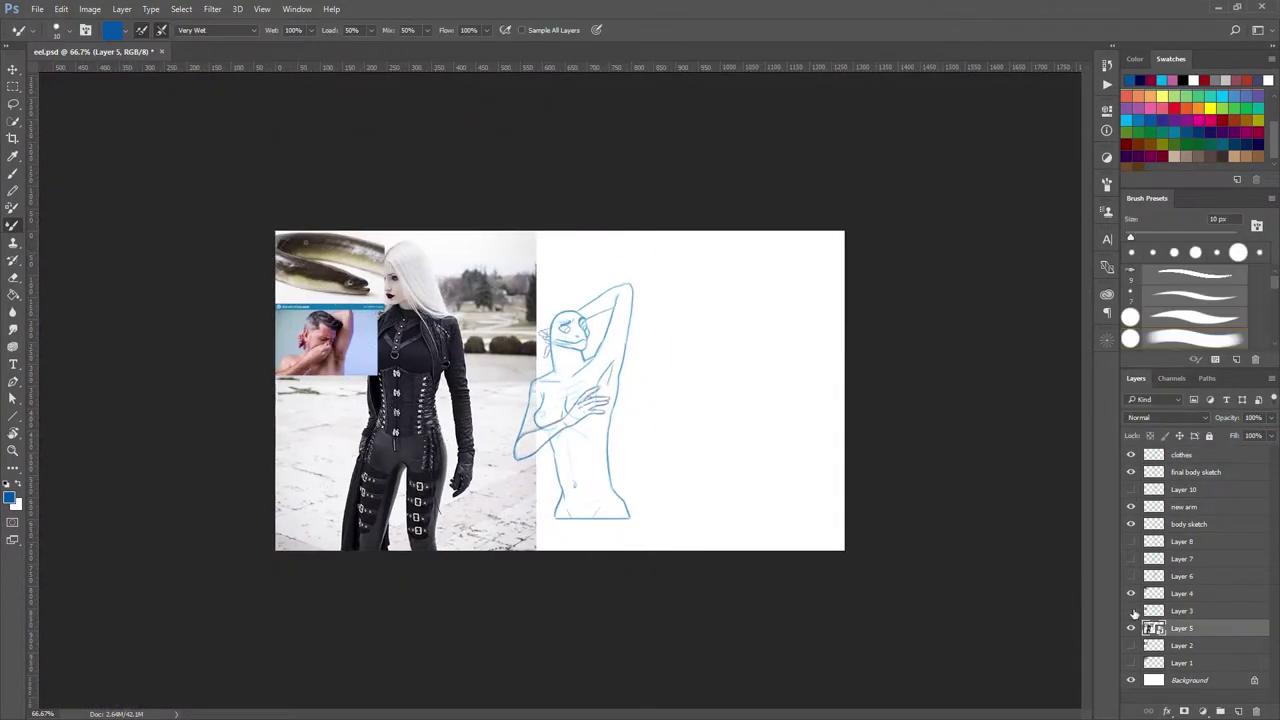
key("ctrl+plus")
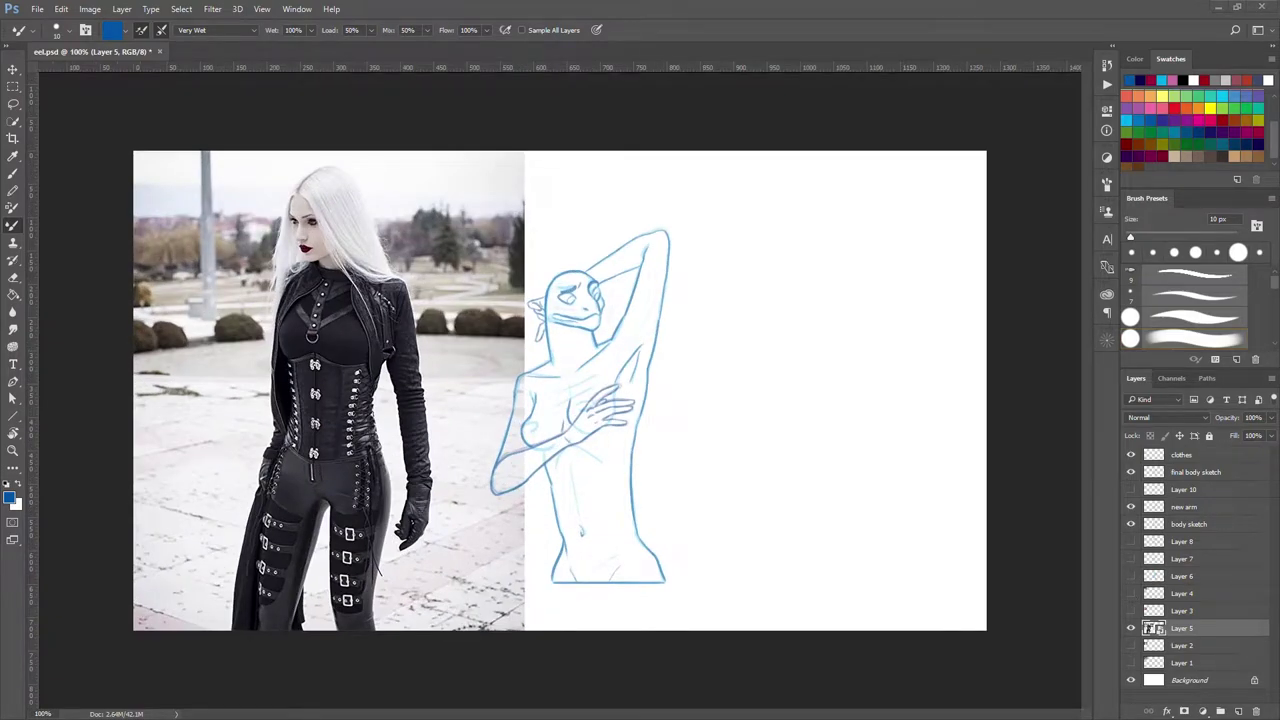
left_click(1131, 628)
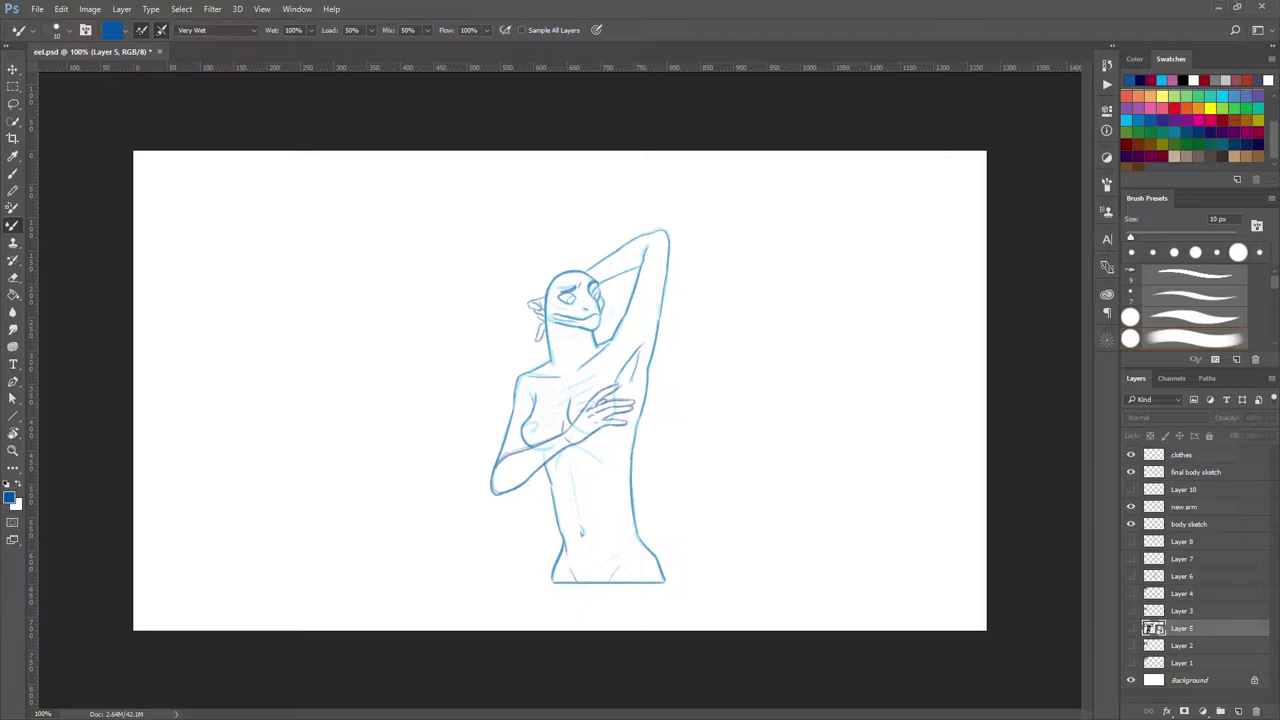
On the clothes layer, pick crimson and draw a stroke across the chest
left_click(1181, 455)
key("ctrl+plus")
key("ctrl+plus")
left_click(1147, 80)
left_click_drag(485, 432, 648, 371)
Draw the top's straight red neckline and a line down the left chest side
key("ctrl+z")
mouse_move(483, 425)
left_mouse_down()
mouse_move(582, 330)
mouse_move(697, 335)
mouse_move(708, 242)
left_mouse_up()
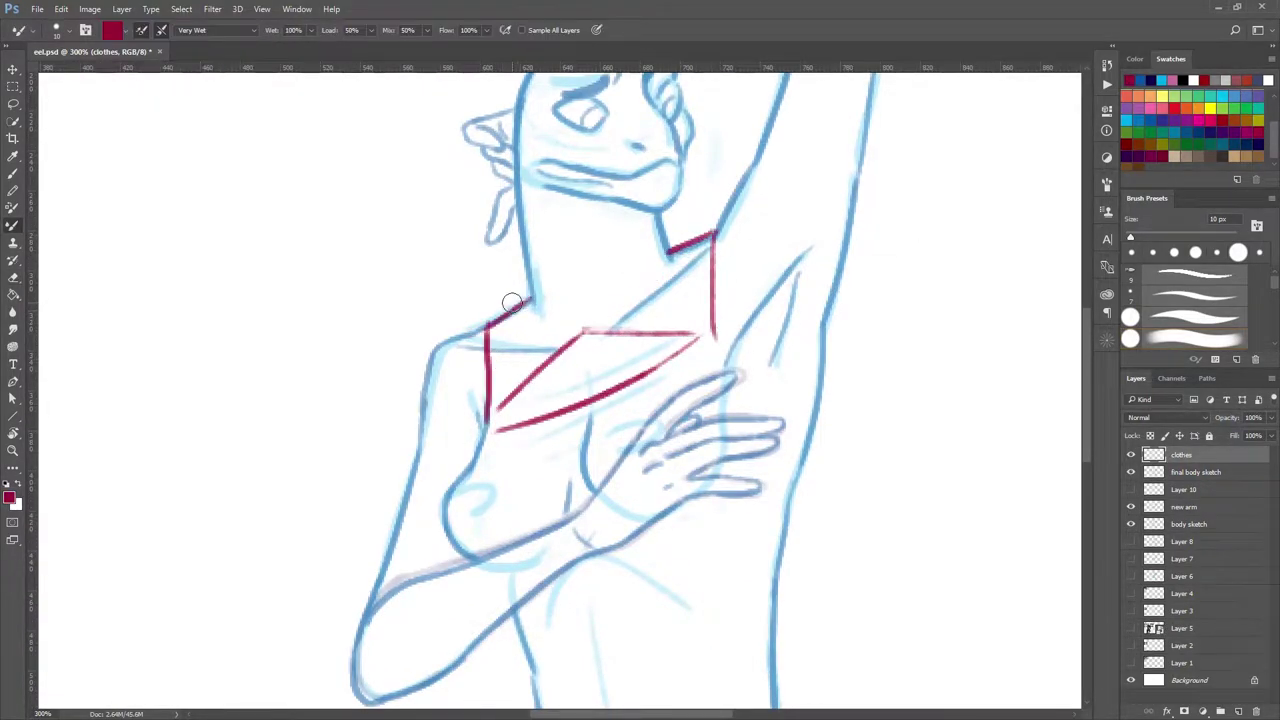
mouse_move(585, 338)
left_mouse_down()
mouse_move(715, 338)
mouse_move(485, 420)
left_mouse_up()
key("ctrl+z")
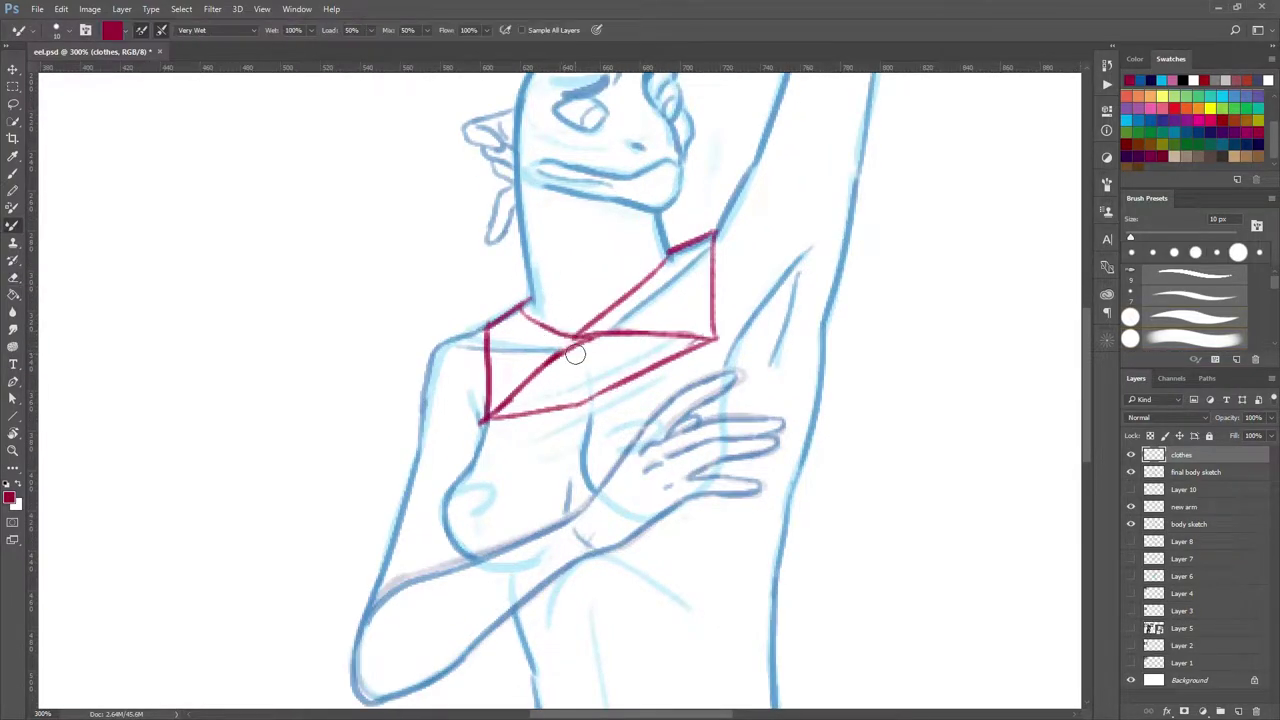
left_click_drag(458, 332, 451, 477)
key("e")
key("b")
scroll(700, 330, "down", 3)
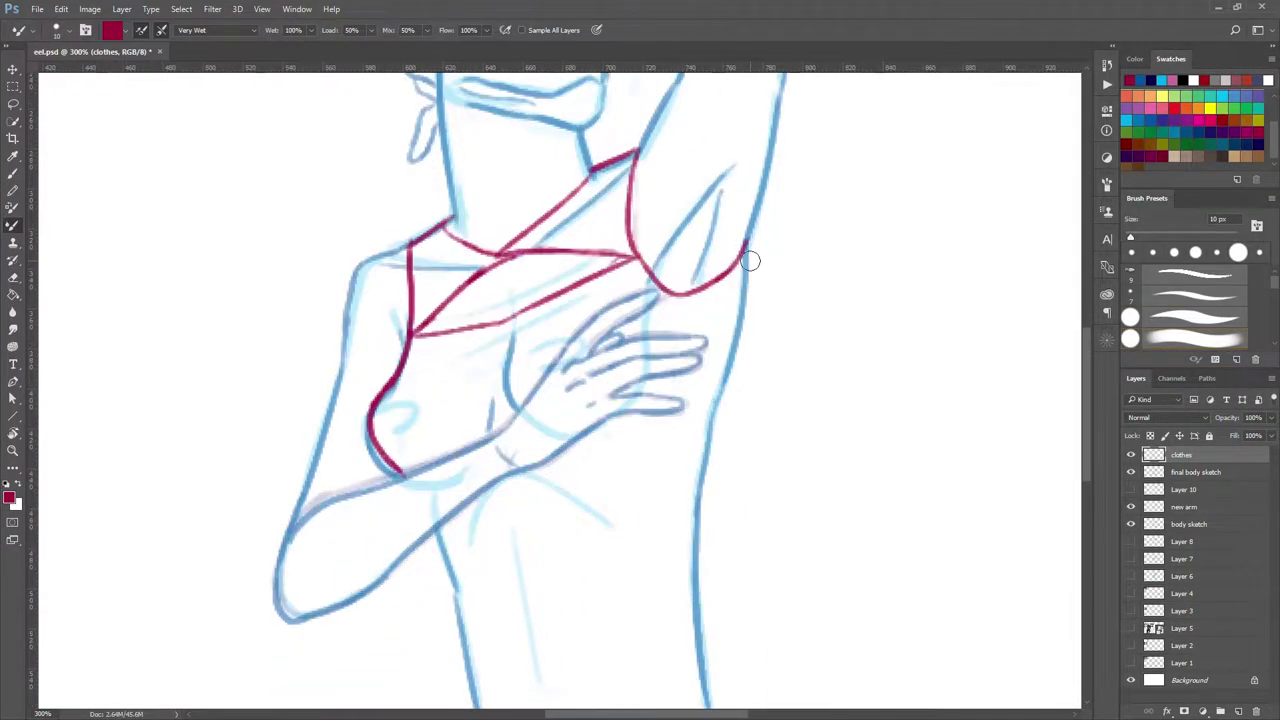
Sketch red side contours and short horizontal marks around the torso
left_click_drag(758, 235, 738, 355)
scroll(694, 337, "down", 3)
scroll(600, 400, "down", 3)
left_click_drag(432, 355, 450, 432)
scroll(700, 357, "down", 3)
scroll(700, 357, "up", 15)
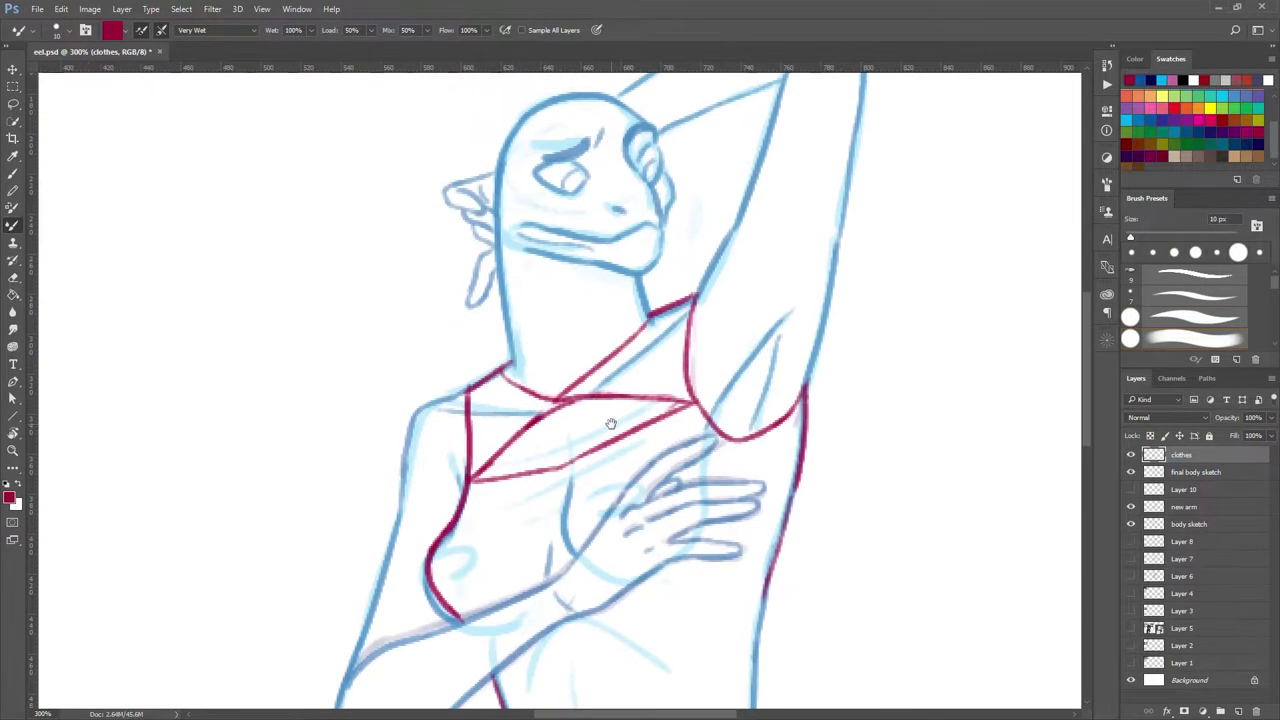
scroll(693, 443, "down", 2)
scroll(693, 443, "down", 2)
left_click_drag(500, 305, 560, 295)
scroll(520, 320, "down", 4)
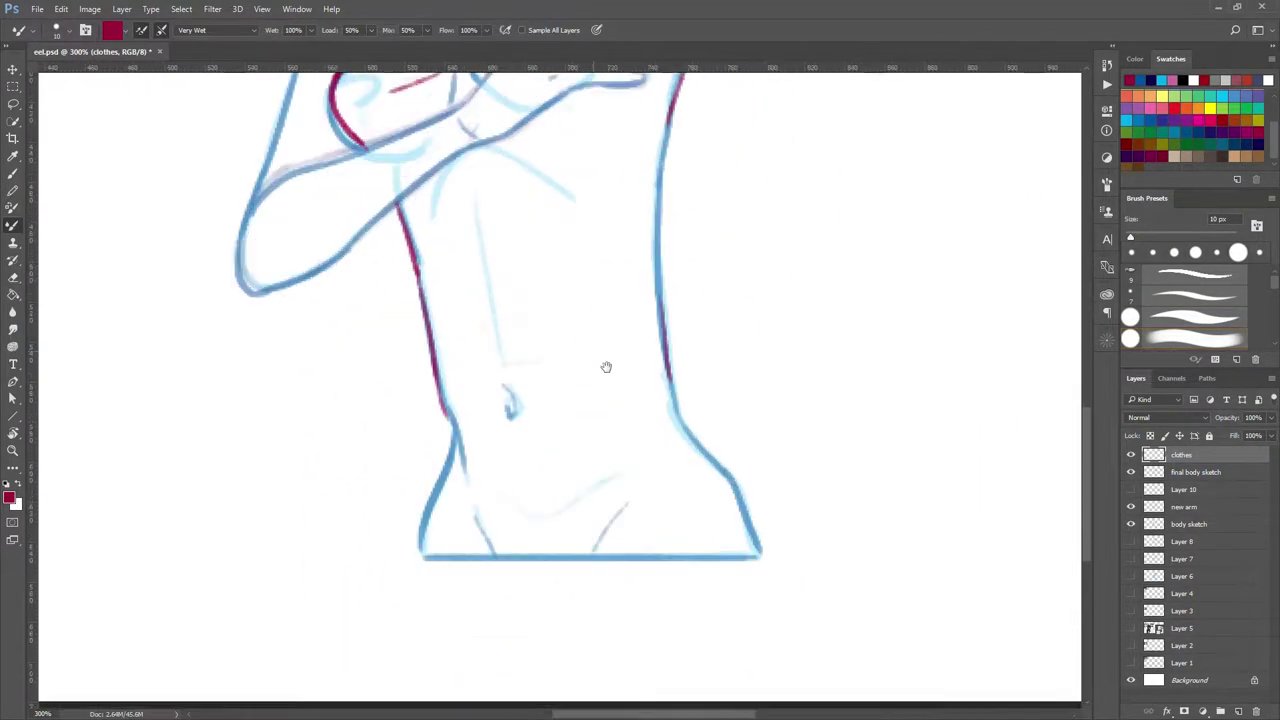
scroll(497, 298, "up", 3)
scroll(503, 428, "down", 2)
left_click_drag(522, 365, 563, 365)
left_click_drag(535, 423, 585, 423)
Add red test strokes beside the hips and a line across the waist
key("e")
scroll(507, 572, "up", 4)
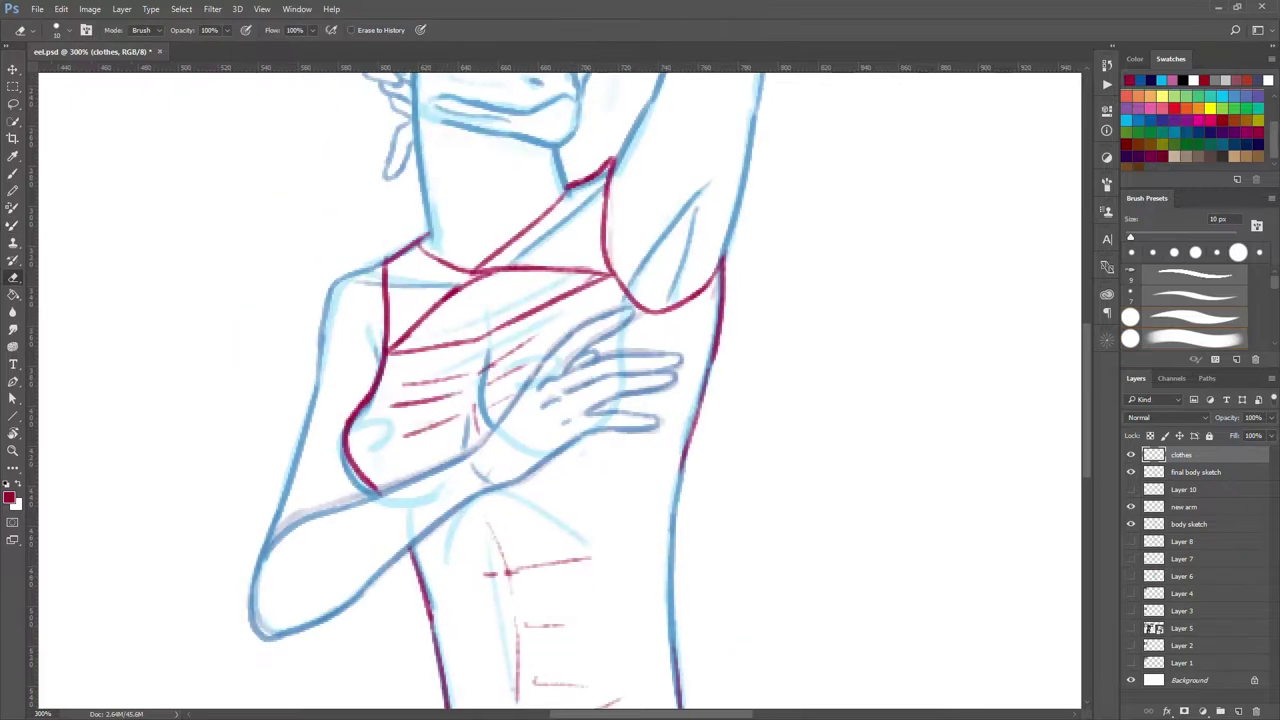
scroll(477, 229, "down", 4)
key("b")
left_click_drag(700, 417, 790, 555)
left_click_drag(480, 440, 448, 568)
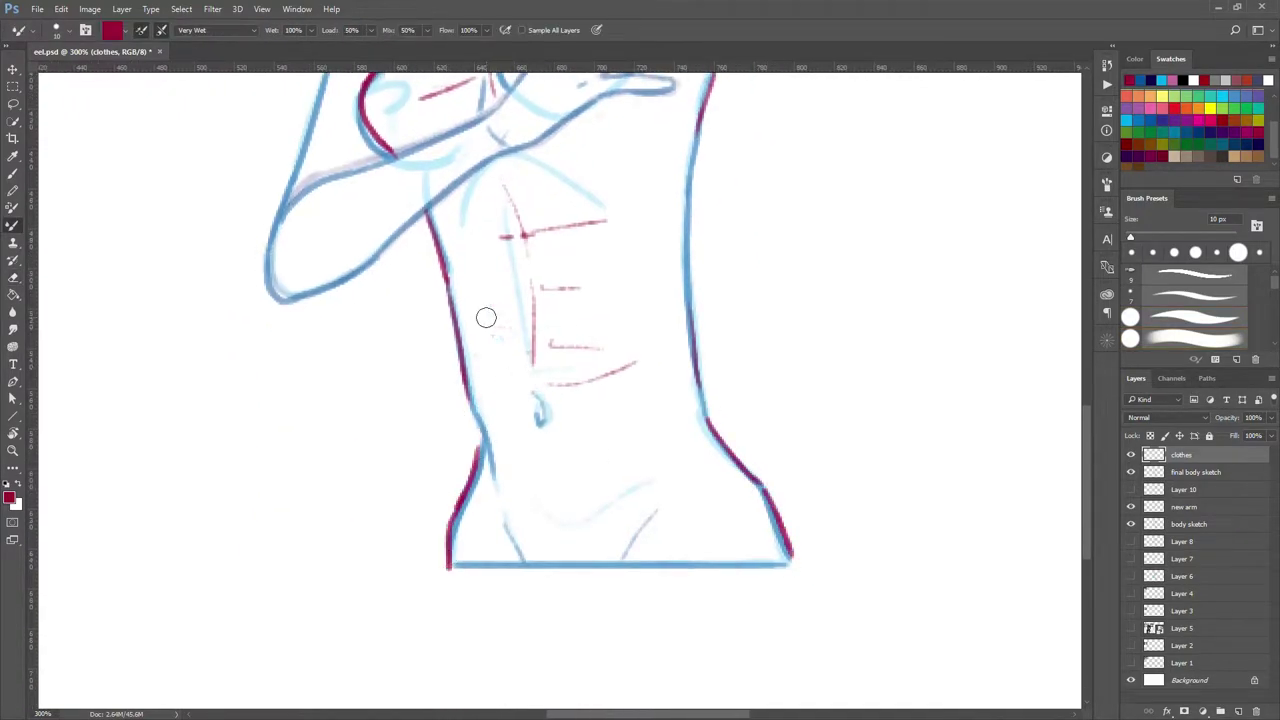
left_click_drag(470, 390, 655, 370)
Redraw the waist line higher as a red belt with edges and a square buckle
key("ctrl+z")
scroll(491, 406, "up", 2)
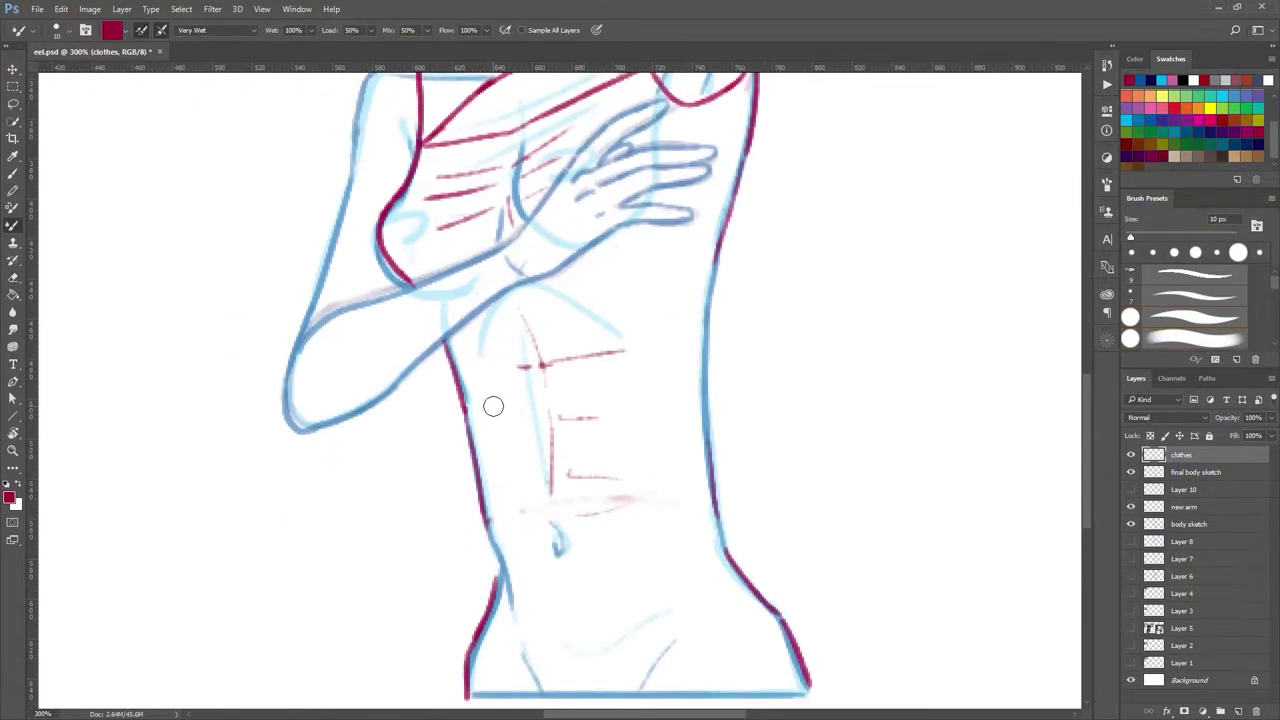
left_click_drag(482, 392, 708, 371)
left_click_drag(482, 448, 706, 432)
left_click_drag(706, 376, 706, 435)
left_click_drag(470, 392, 476, 450)
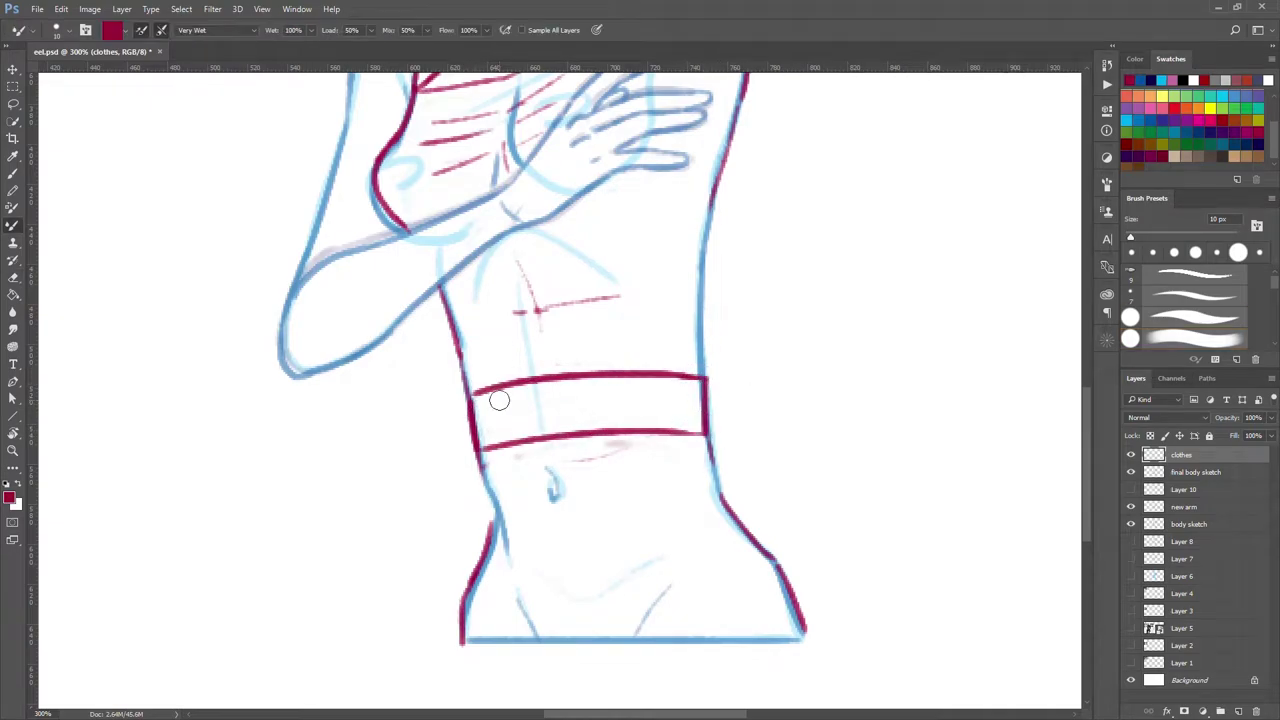
left_click_drag(516, 382, 522, 438)
left_click_drag(515, 378, 578, 430)
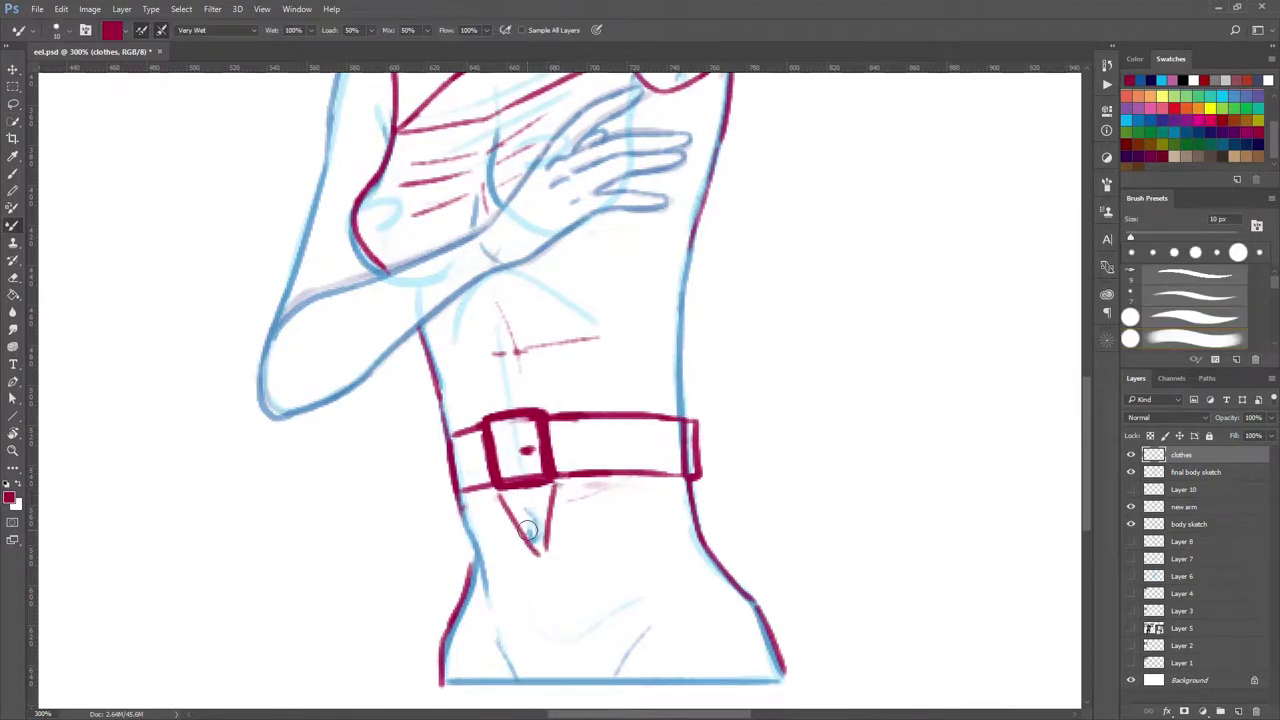
left_click_drag(544, 567, 474, 437)
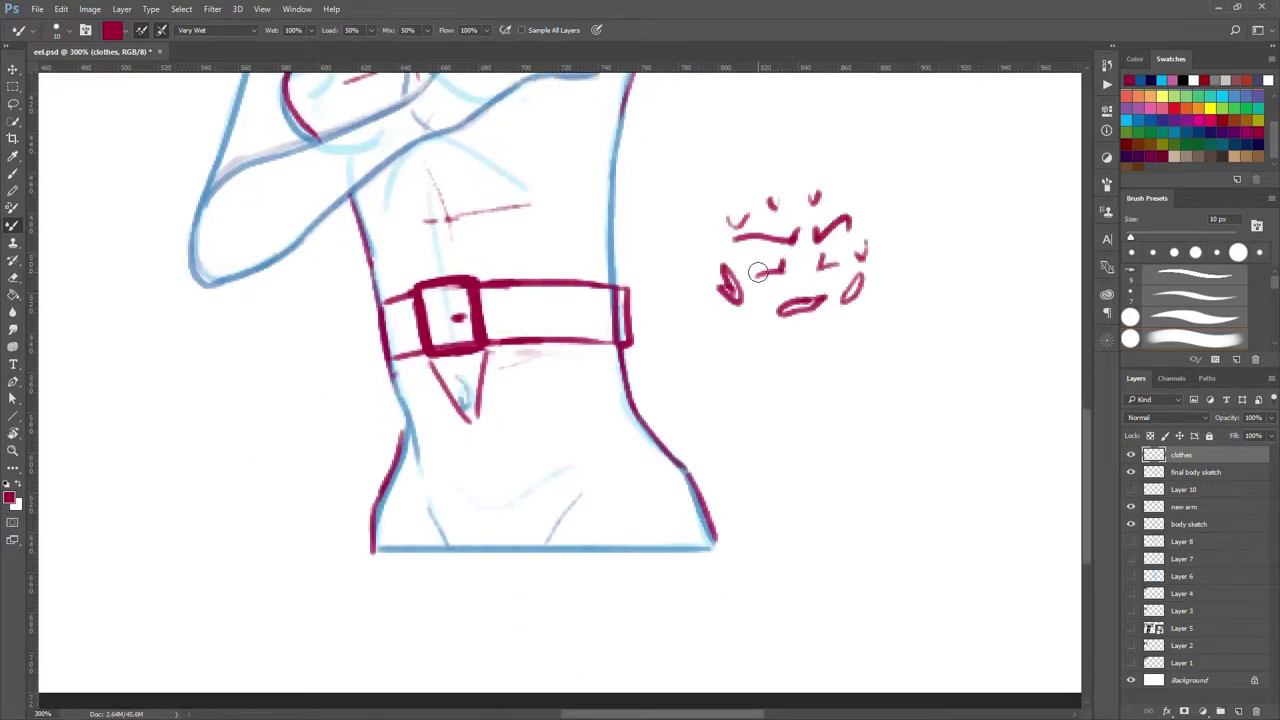
key("h")
left_click_drag(758, 272, 925, 264)
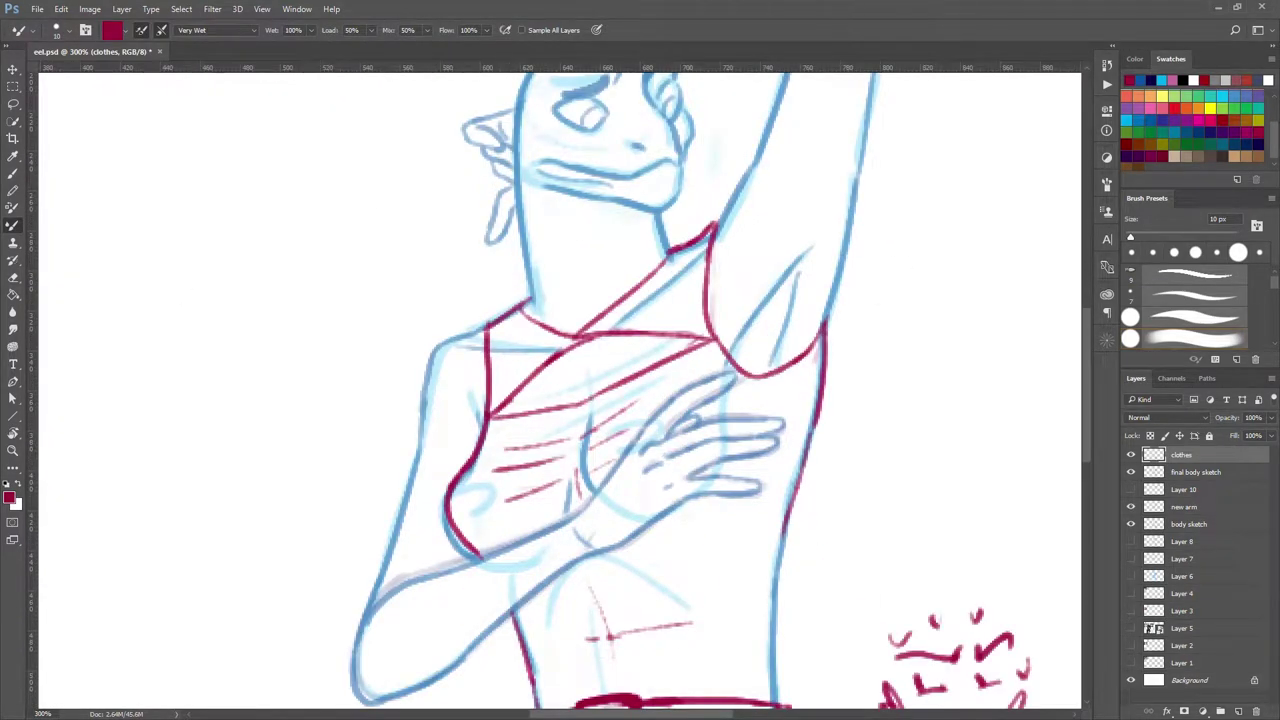
Remove the first belt drawing
key("e")
scroll(540, 503, "down", 5)
key("ctrl+z")
key("b")
scroll(686, 277, "down", 3)
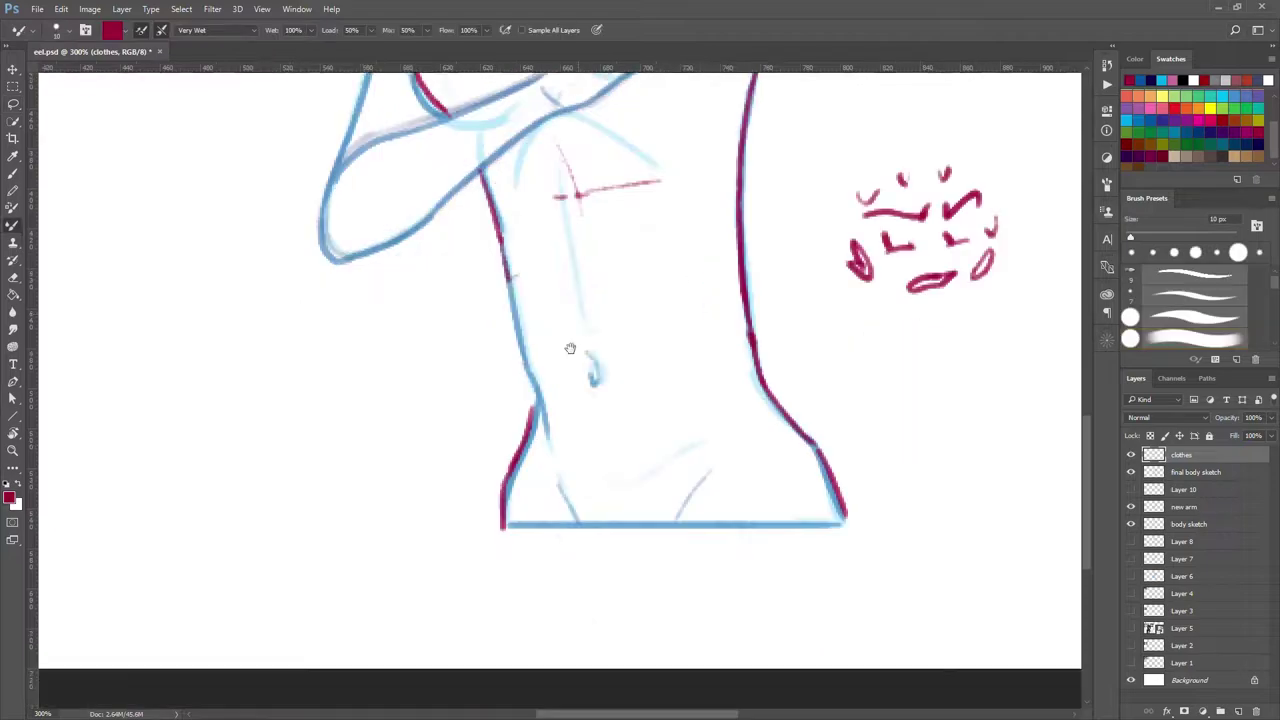
scroll(626, 353, "up", 4)
Redraw the tilted belt with a buckle rectangle and curved upper and lower edges
left_click_drag(584, 349, 626, 353)
scroll(626, 353, "down", 5)
mouse_move(482, 402)
left_mouse_down()
mouse_move(596, 450)
mouse_move(483, 403)
left_mouse_up()
left_click_drag(592, 402, 688, 343)
left_click_drag(600, 448, 700, 382)
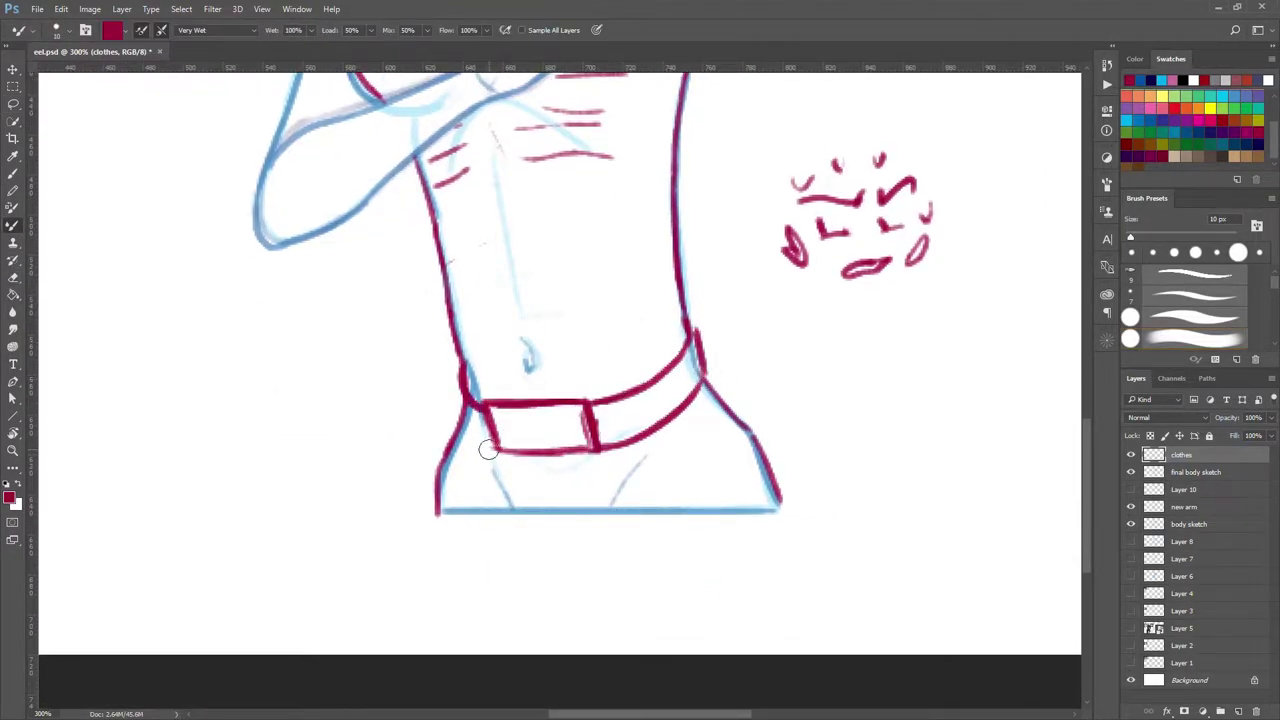
left_click_drag(461, 378, 457, 430)
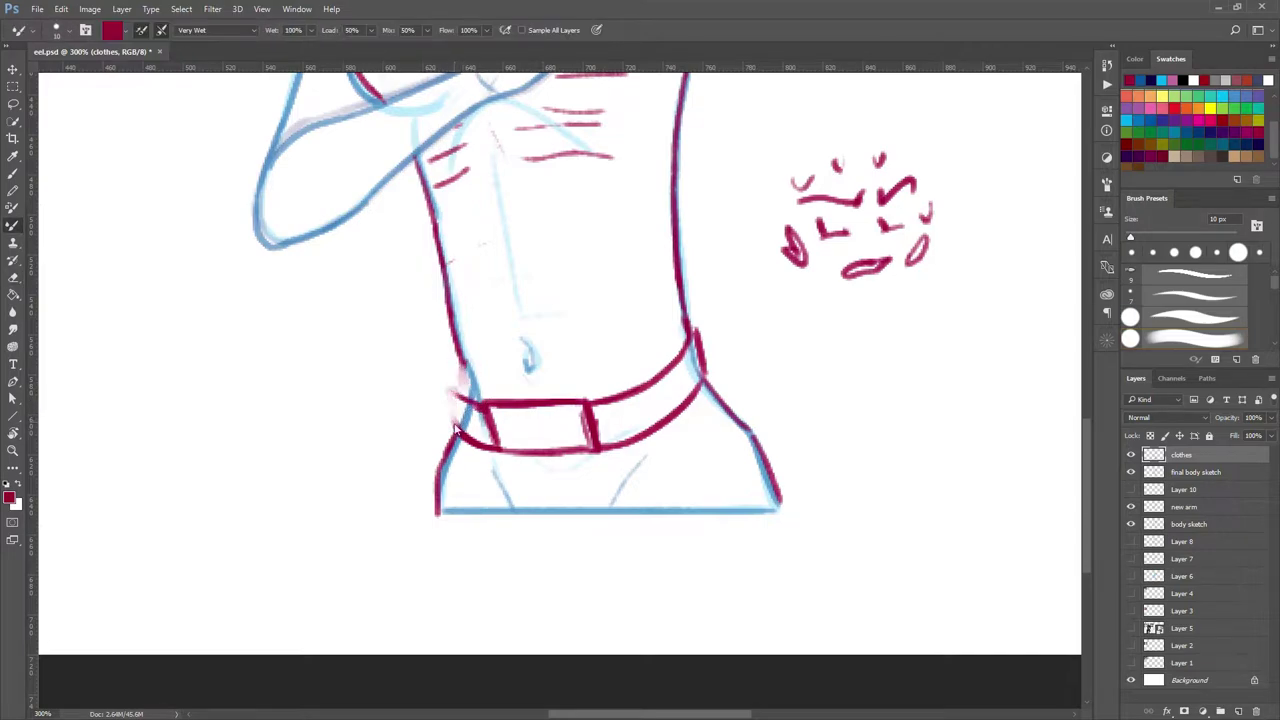
Add red creases to the trousers and turn the trouser hem line red
left_click_drag(688, 447, 612, 505)
left_click_drag(472, 478, 534, 500)
left_click_drag(438, 512, 778, 510)
left_click_drag(555, 470, 560, 495)
Reinforce and thicken the belt's outline edges
left_click_drag(600, 405, 693, 332)
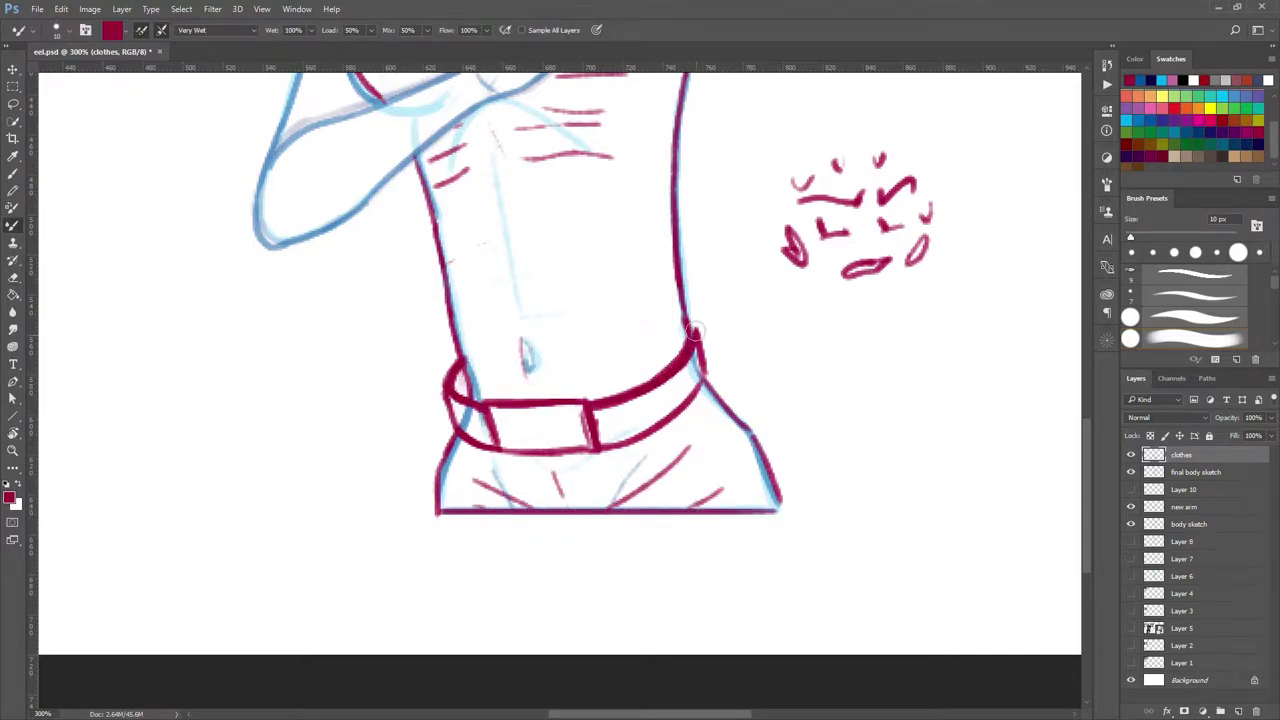
mouse_move(485, 405)
left_mouse_down()
mouse_move(598, 445)
mouse_move(678, 420)
left_mouse_up()
left_click_drag(600, 540, 666, 286)
Dab crimson beads for a choker around the neck, then view at 100%
left_click(537, 366)
left_click(501, 384)
left_click(467, 399)
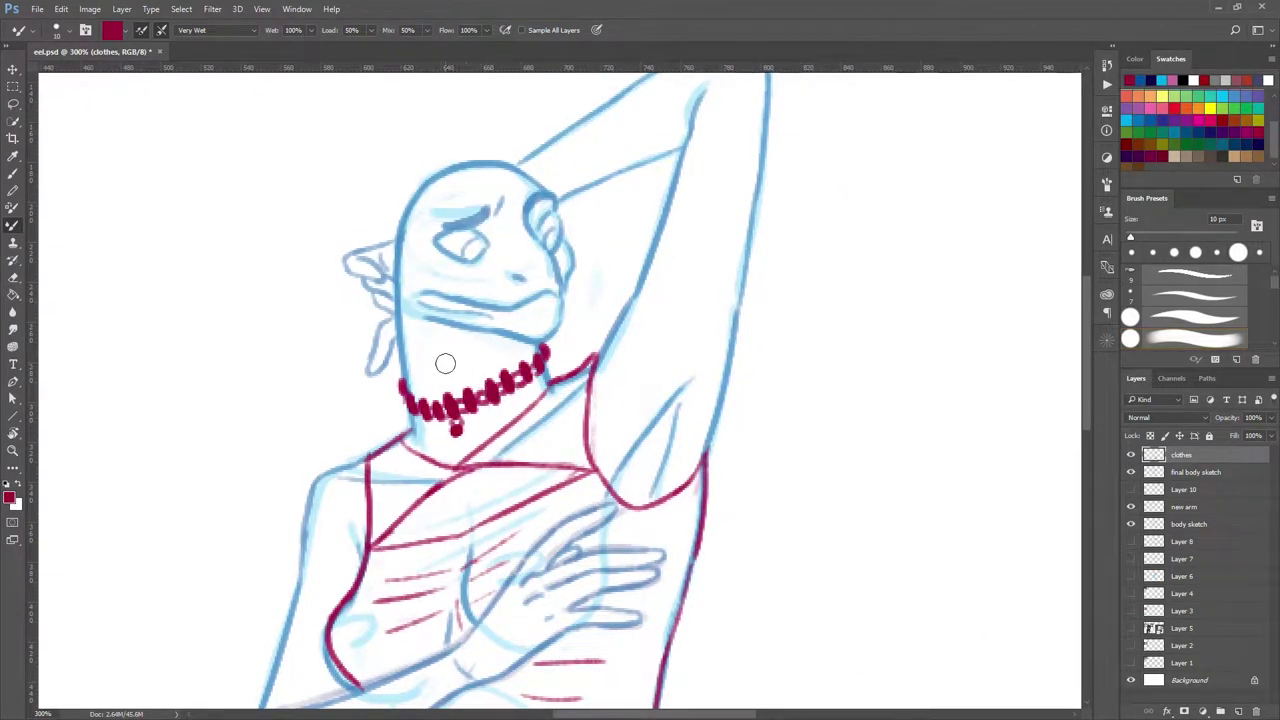
left_click_drag(445, 363, 440, 485)
scroll(564, 485, "down", 5)
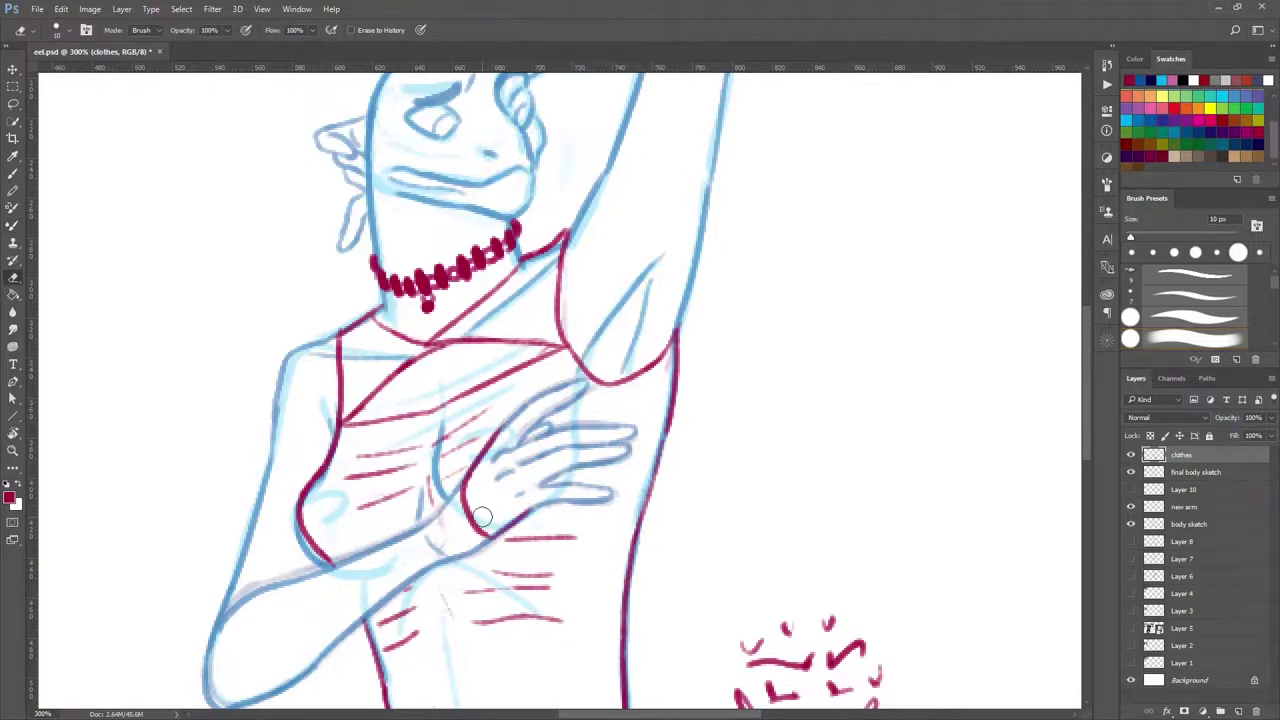
key("e")
left_click_drag(404, 312, 392, 502)
key("ctrl+plus")
key("b")
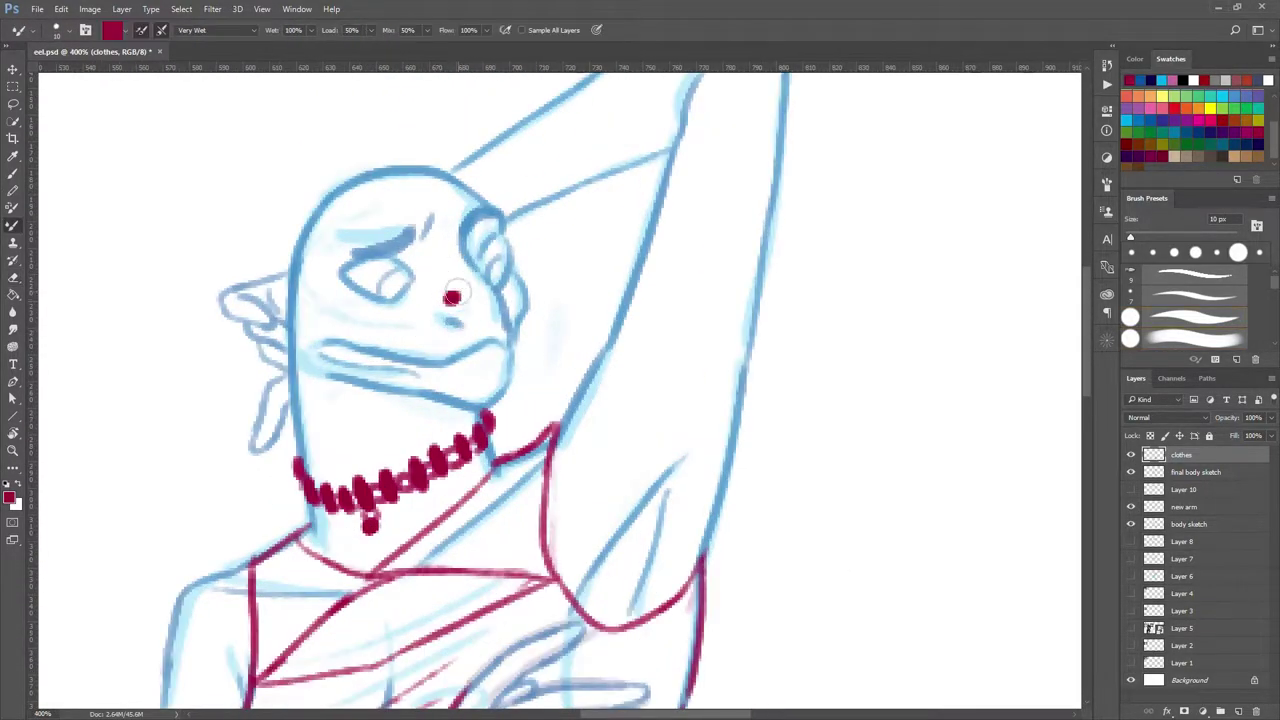
key("ctrl+1")
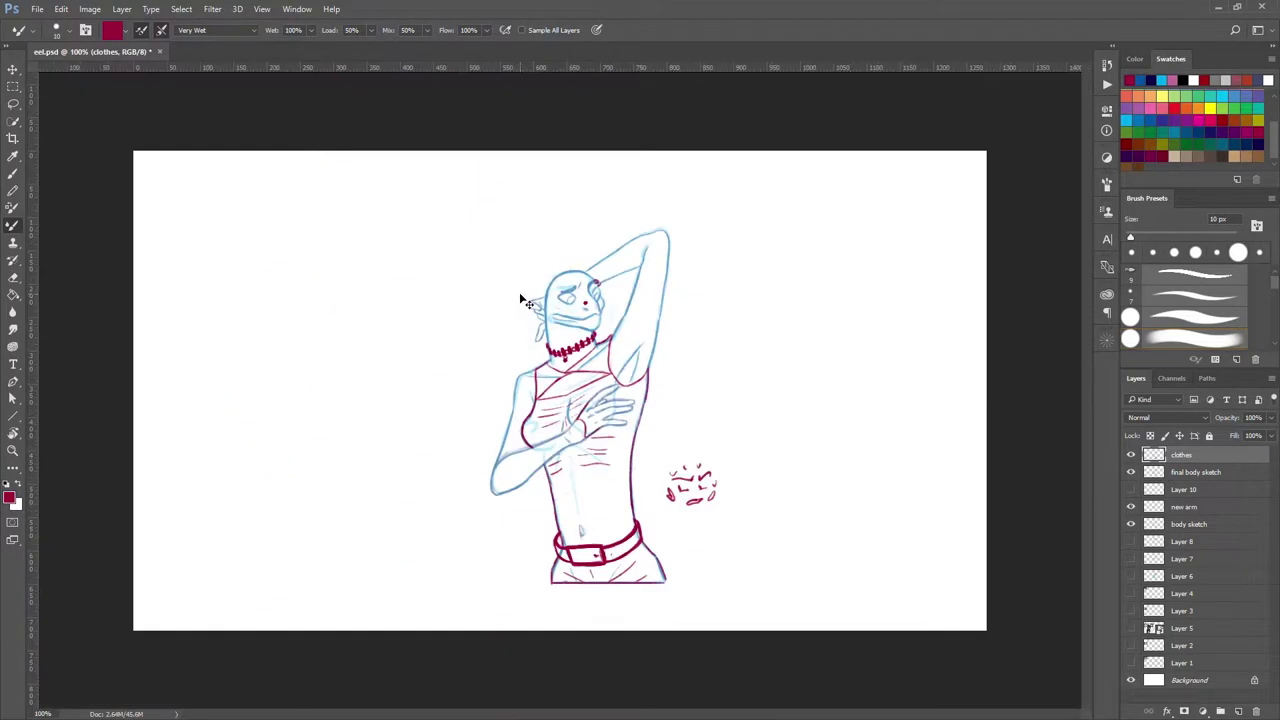
Show the eel reference photo and lasso-delete the red test scribble
left_click(1131, 593)
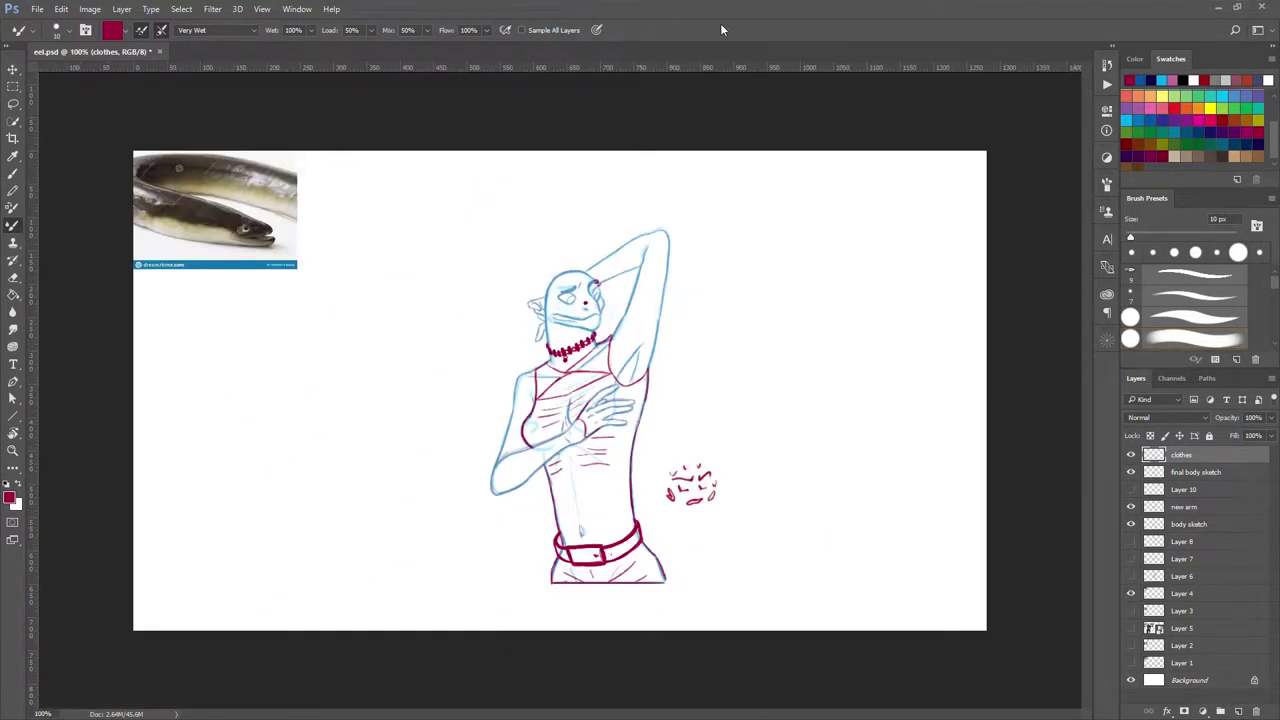
key("l")
left_click_drag(668, 445, 690, 456)
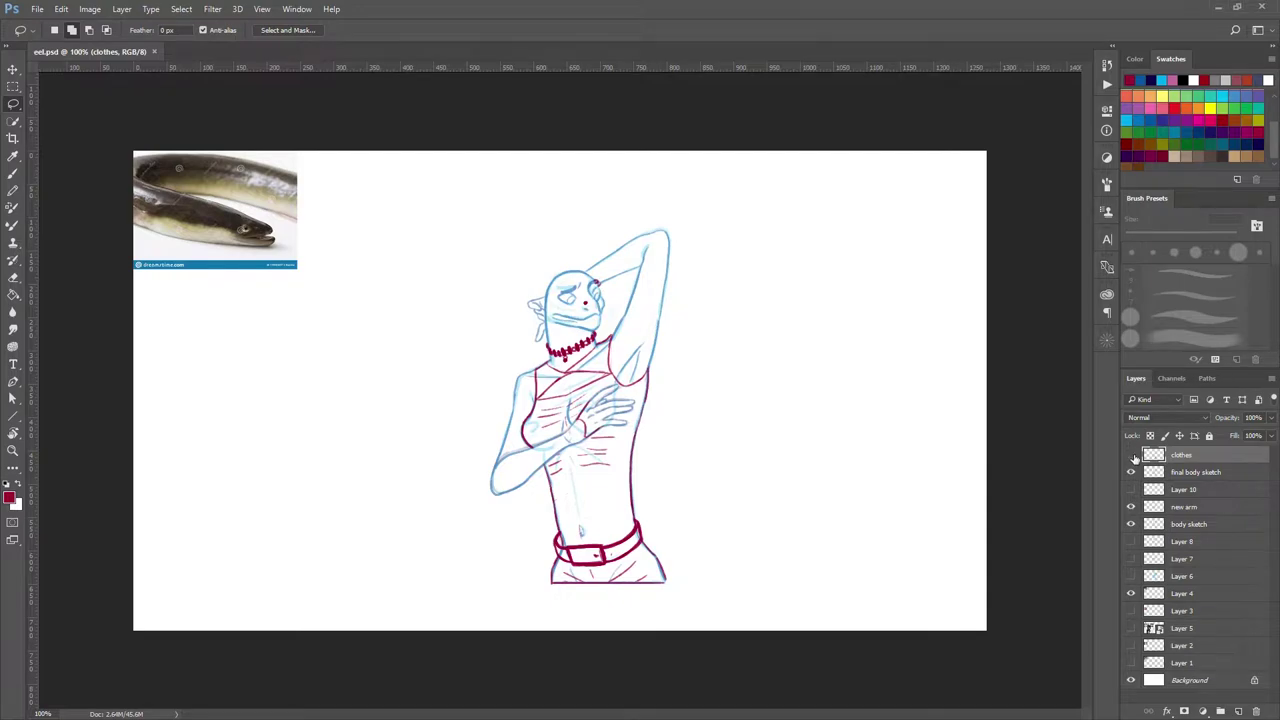
Hide the clothes sketch, sample a sketch colour on the final body layer, and extend the red arm outline
left_click(1131, 455)
left_click(1195, 471)
scroll(595, 447, "up", 2)
key("b")
key("i")
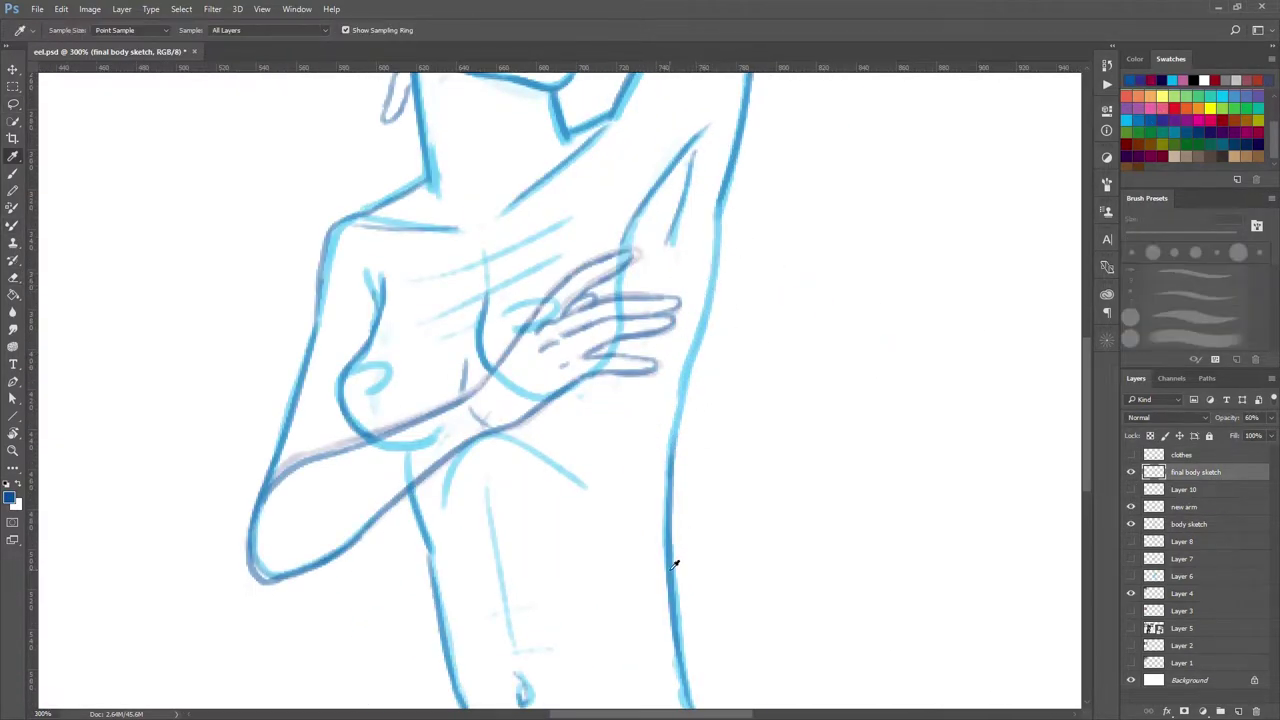
left_click(675, 565)
key("b")
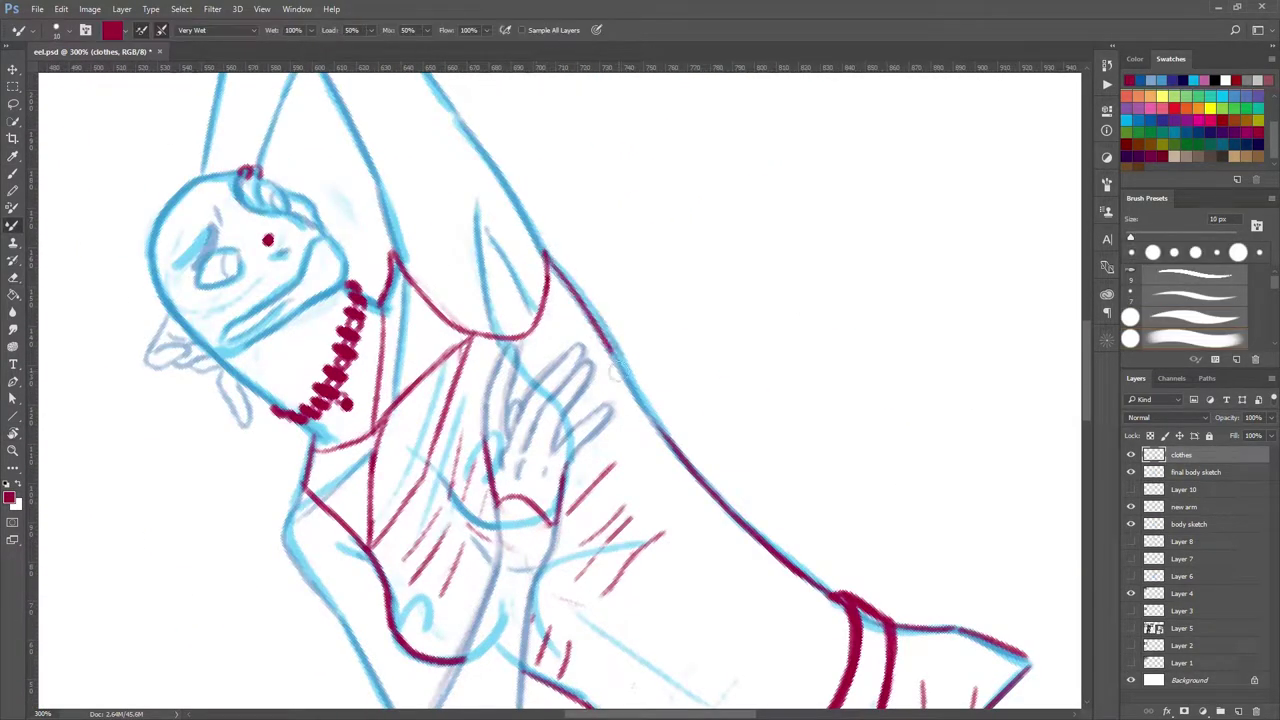
left_click_drag(549, 251, 546, 281)
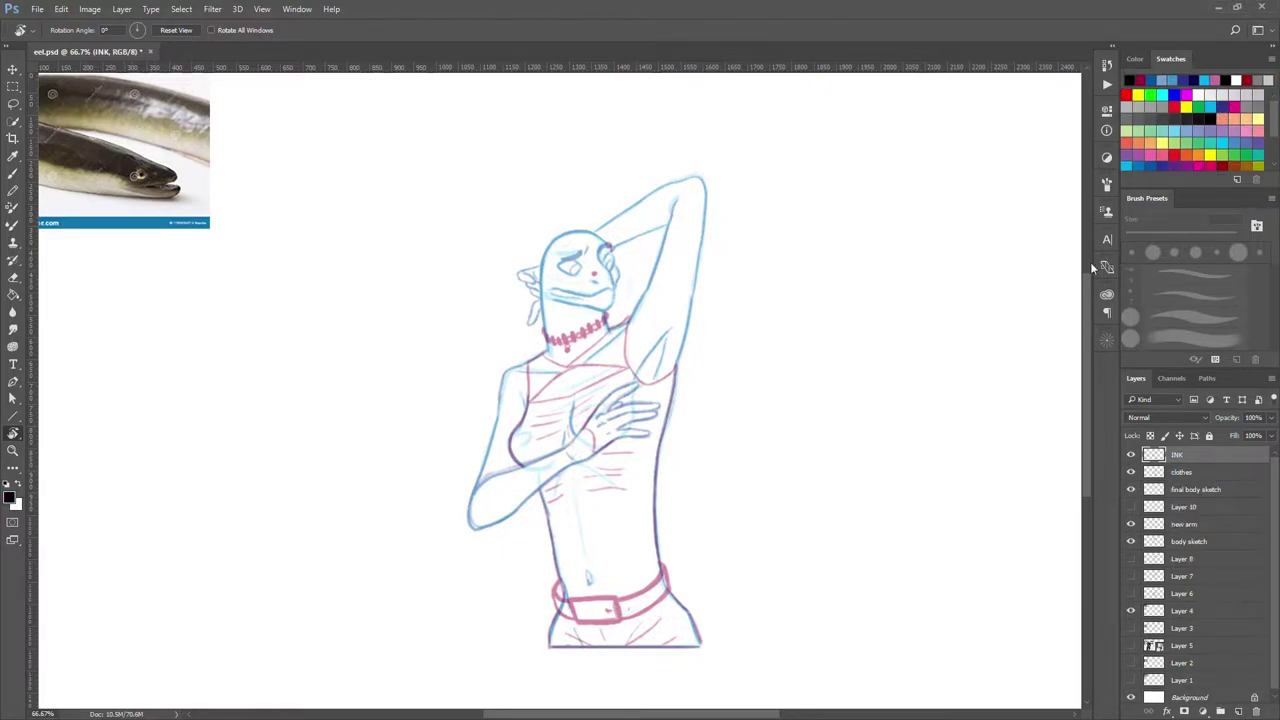
Ink the jaw, head outline, side curve and mouth in black, erasing the overlapping top stroke
left_click_drag(595, 508, 260, 355)
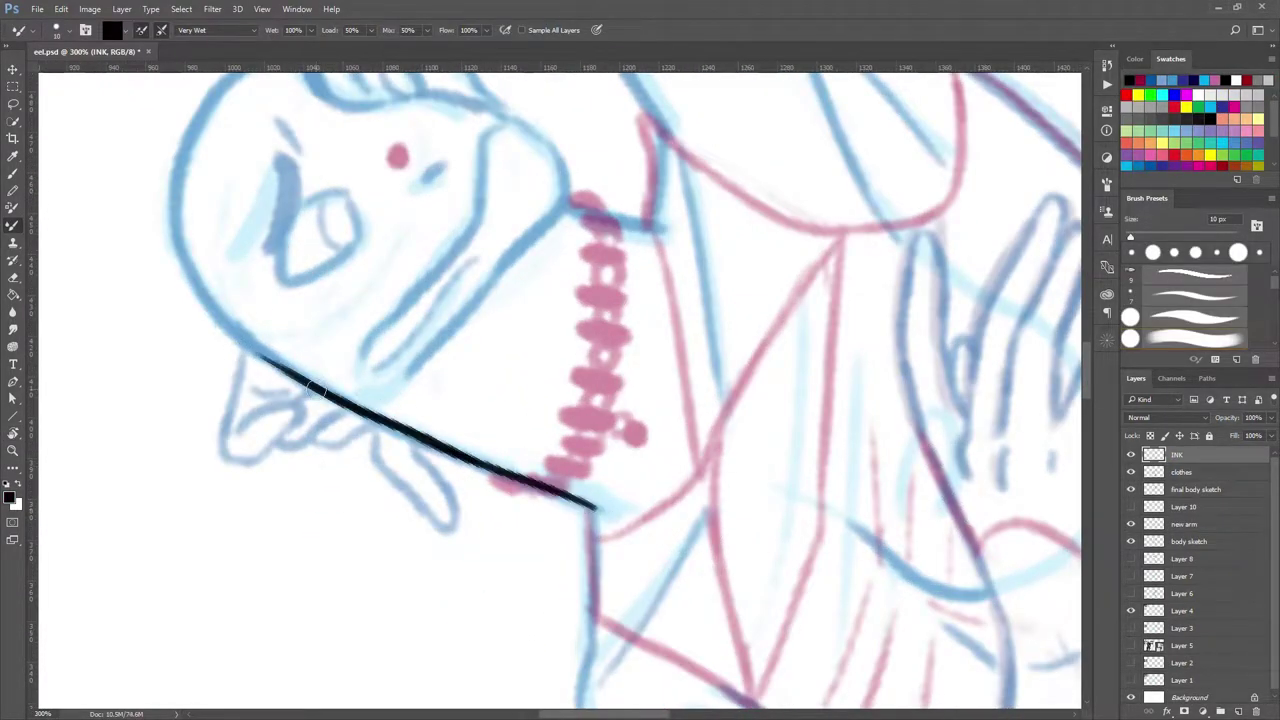
left_click_drag(440, 468, 300, 306)
mouse_move(386, 166)
left_mouse_down()
mouse_move(563, 143)
mouse_move(675, 232)
left_mouse_up()
key("e")
left_click_drag(490, 135, 600, 146)
key("b")
left_click_drag(634, 248, 677, 312)
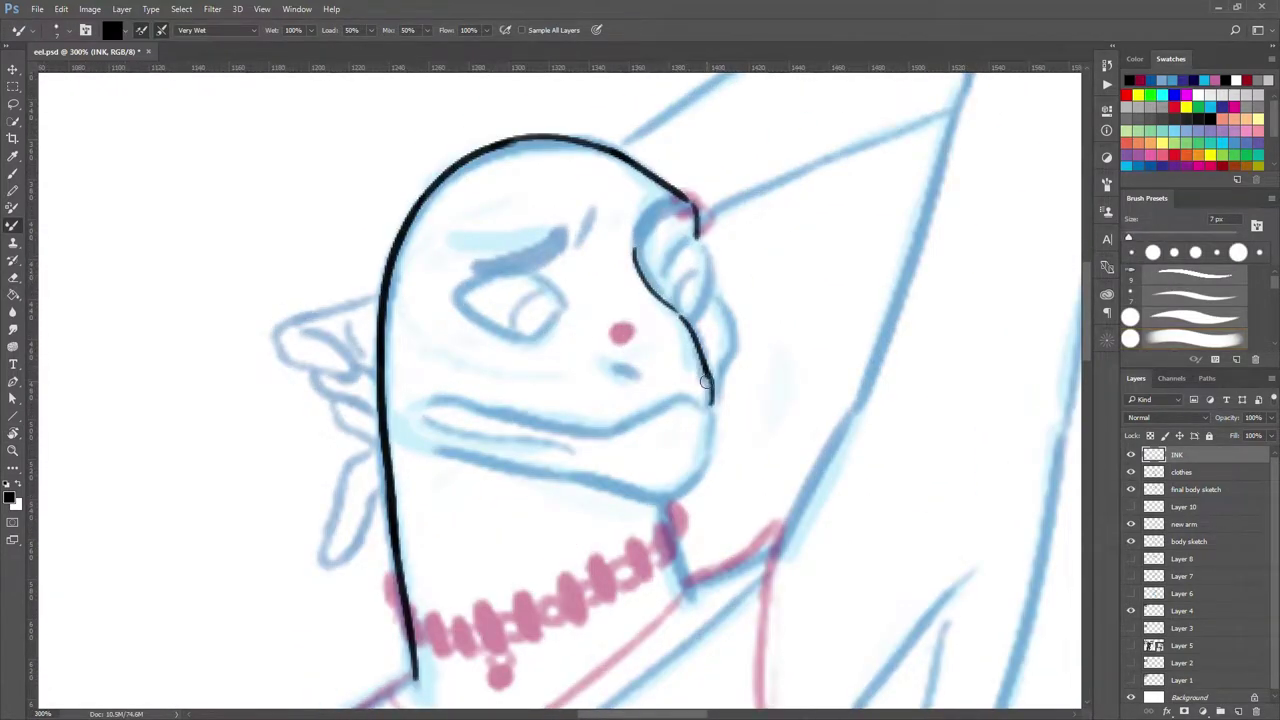
left_click_drag(420, 402, 585, 450)
Draw a black cover box and add the note 'Helping bro with groceries. BRB'
key("ctrl+1")
key("m")
mouse_move(166, 143)
left_mouse_down()
mouse_move(543, 262)
mouse_move(518, 254)
left_mouse_up()
key("alt+BackSpace")
type("Helping bro with groceries. BRB")
key("ctrl+Return")
key("v")
key("ctrl+minus")
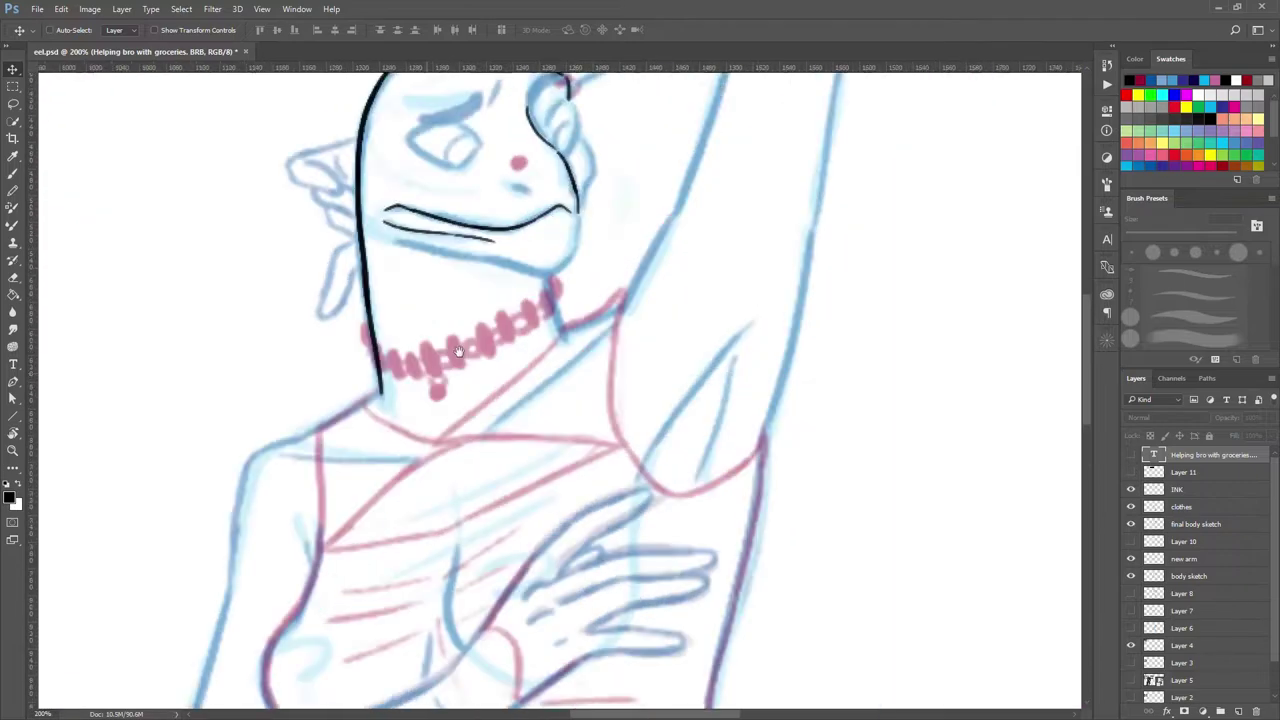
Ink the neck-to-collar line, a short jaw stroke and the curve below the eye
left_click_drag(556, 342, 614, 314)
scroll(549, 276, "up", 1)
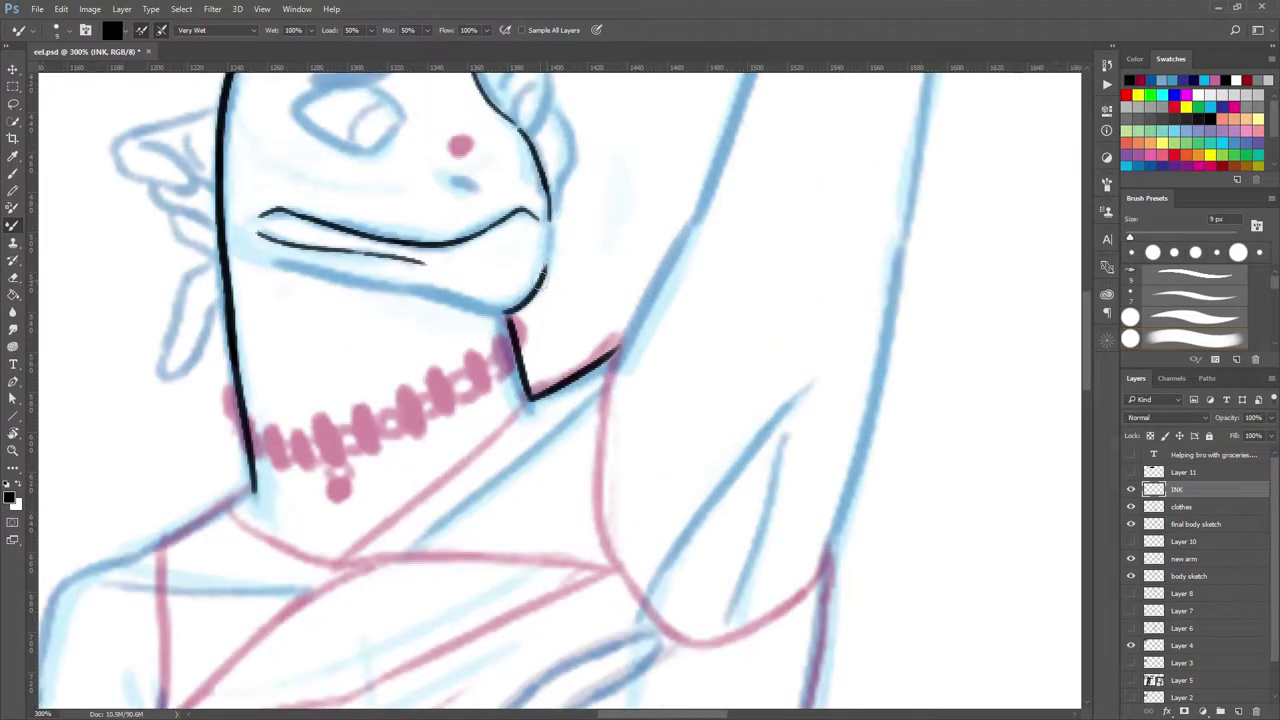
scroll(548, 245, "up", 2)
left_click_drag(548, 206, 568, 256)
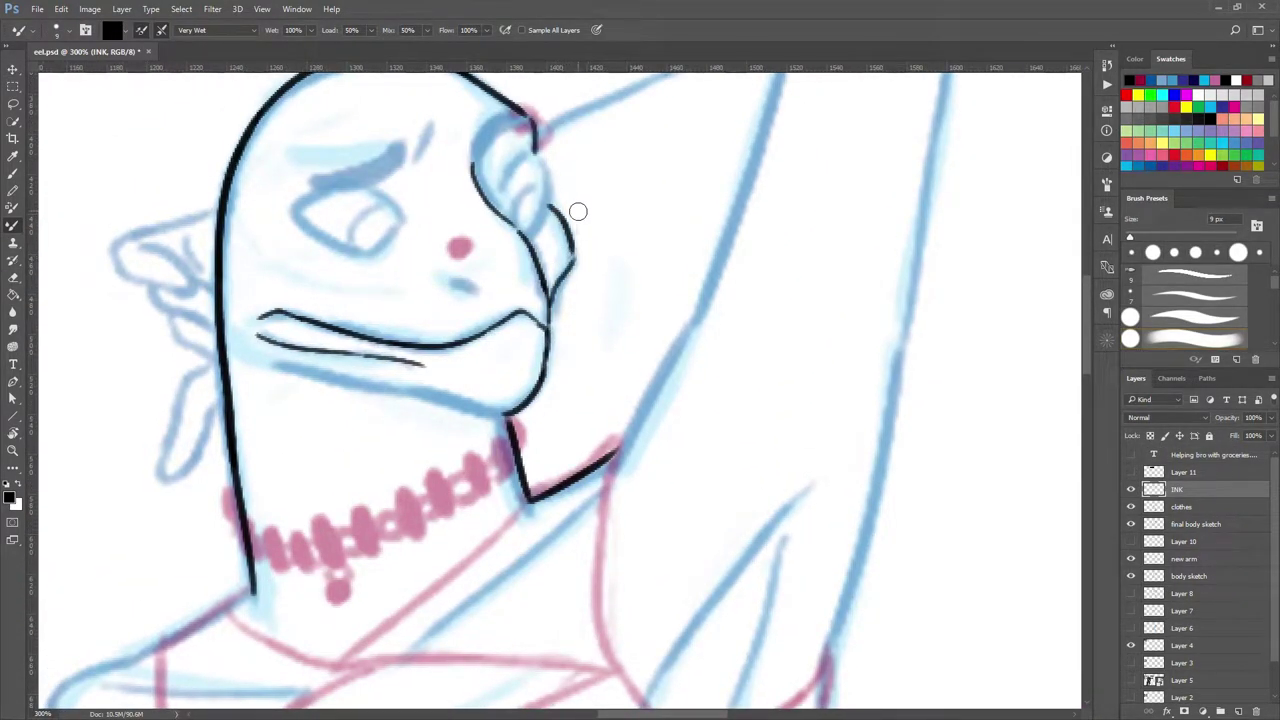
left_click_drag(578, 211, 575, 264)
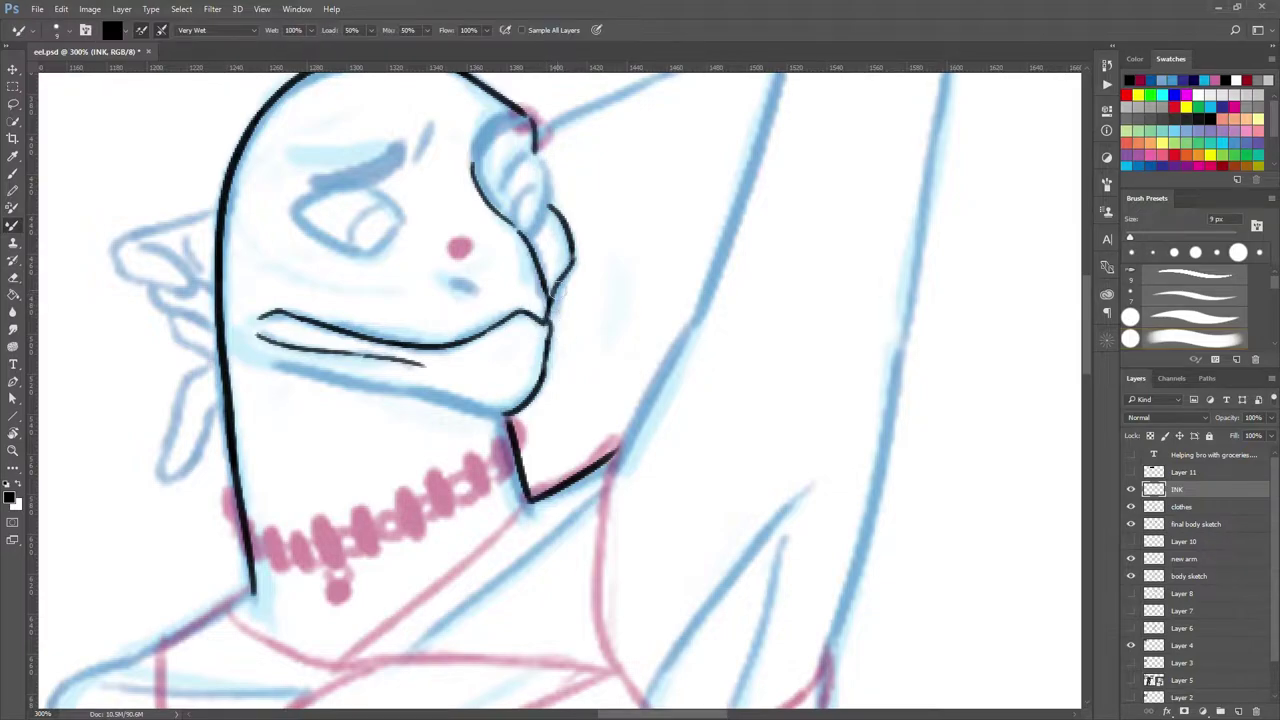
scroll(556, 285, "down", 3)
scroll(377, 249, "right", 4)
With the canvas rotated upside down, ink from the collar up the raised arm and elbow
mouse_move(372, 362)
left_mouse_down()
mouse_move(445, 232)
mouse_move(523, 357)
left_mouse_up()
key("r")
left_click_drag(288, 297, 632, 358)
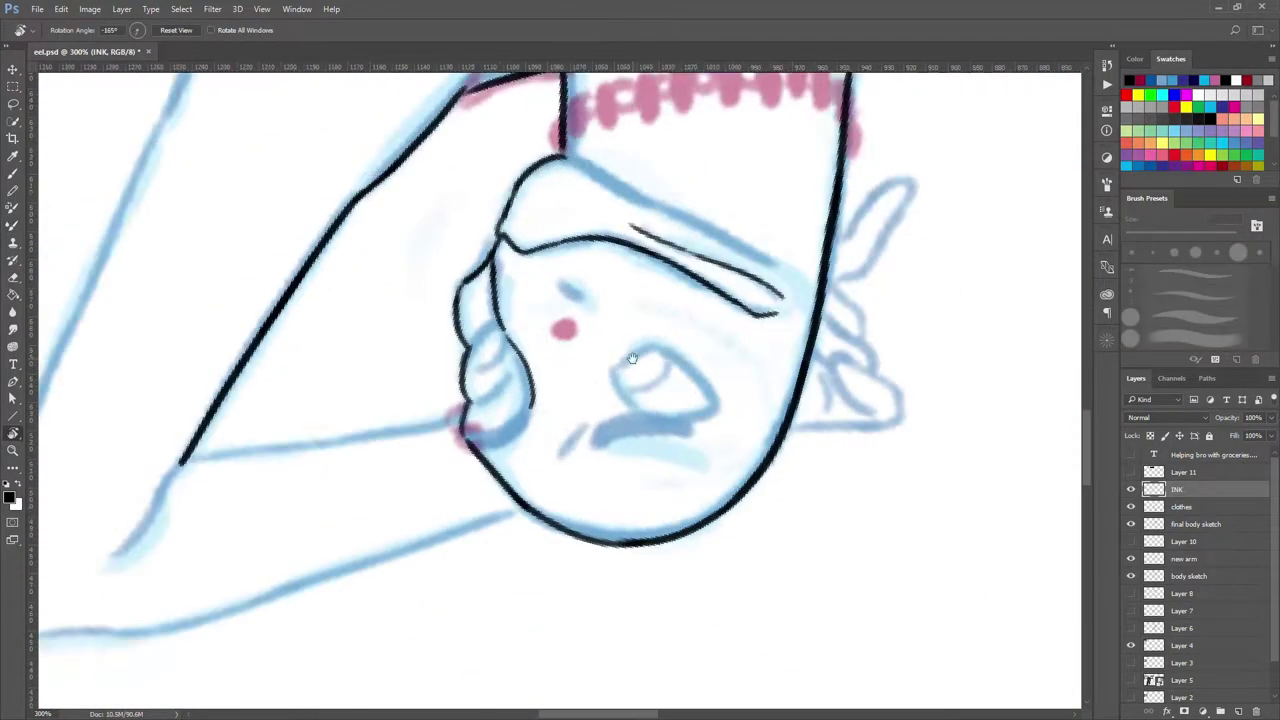
key("b")
left_click_drag(540, 300, 270, 365)
scroll(370, 400, "down", 3)
scroll(370, 400, "left", 3)
left_click_drag(516, 378, 288, 335)
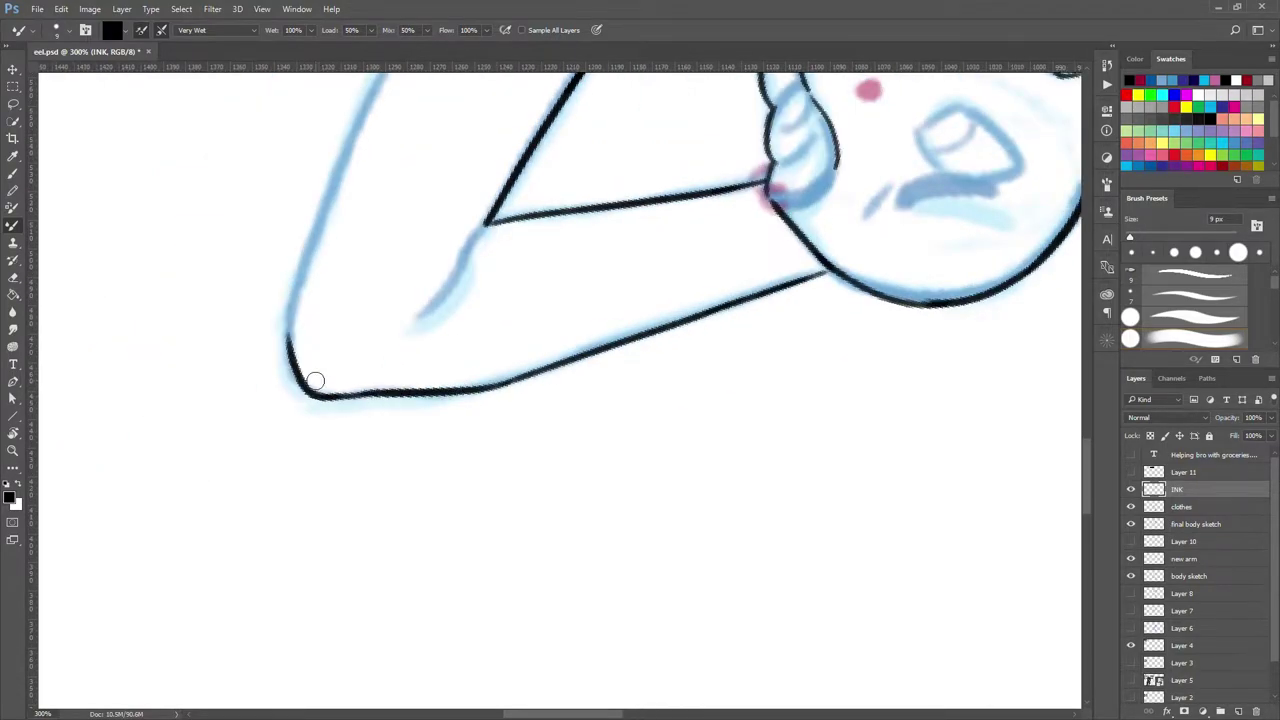
key("r")
Ink the lower edge of the arm down to the cuff, then return the view upright
left_click_drag(315, 380, 545, 390)
mouse_move(478, 425)
left_mouse_down()
mouse_move(800, 362)
mouse_move(921, 360)
mouse_move(787, 418)
mouse_move(600, 380)
mouse_move(700, 250)
left_mouse_up()
key("ctrl+z")
left_click_drag(425, 358, 920, 218)
left_click_drag(700, 300, 571, 219)
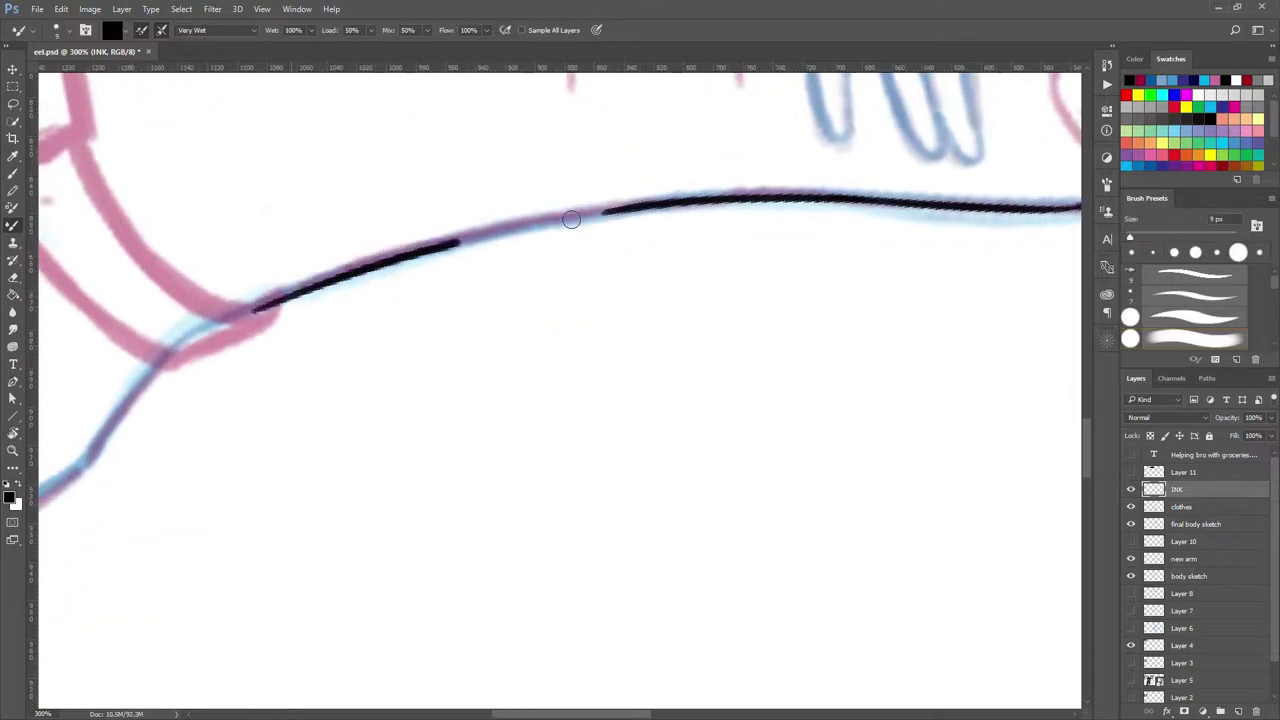
key("r")
scroll(571, 219, "down", 3)
scroll(500, 400, "up", 3)
mouse_move(380, 420)
left_mouse_down()
mouse_move(497, 551)
mouse_move(222, 361)
mouse_move(440, 475)
left_mouse_up()
key("r")
mouse_move(420, 400)
left_mouse_down()
mouse_move(329, 270)
mouse_move(627, 465)
mouse_move(429, 320)
left_mouse_up()
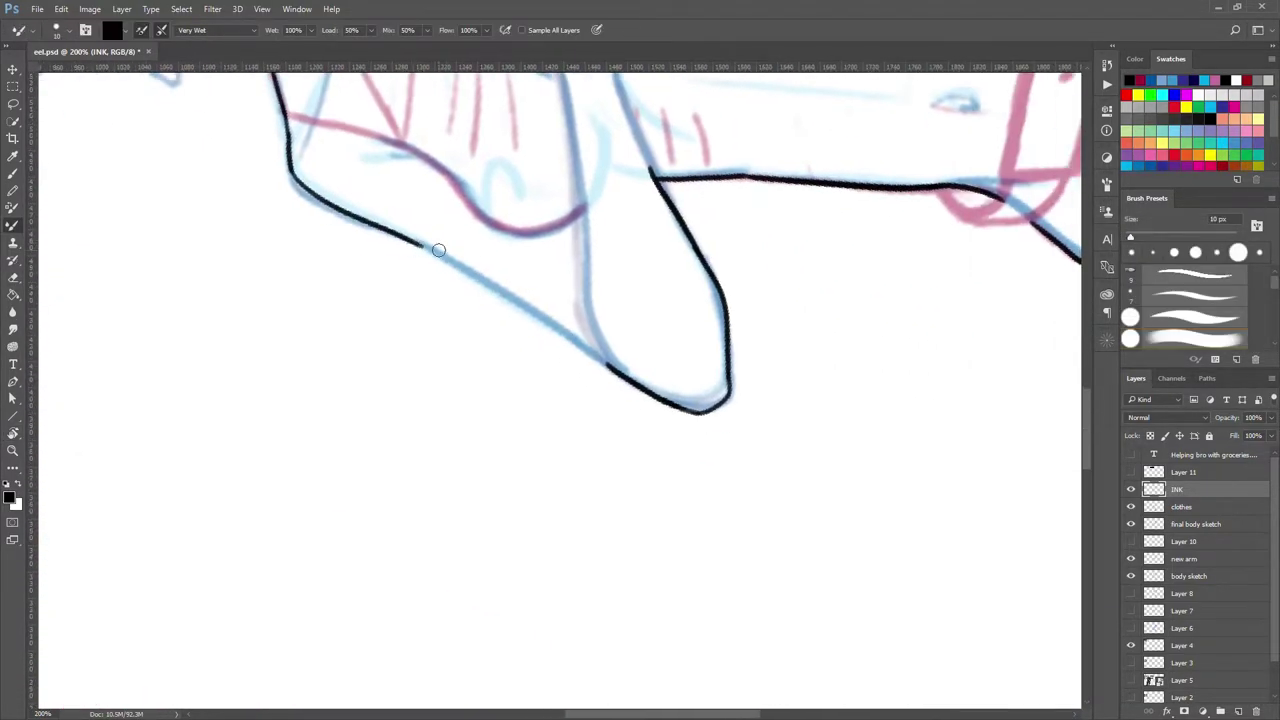
key("Escape")
Ink the fingers and the back of the hand resting on the chest
left_click_drag(571, 363, 475, 389)
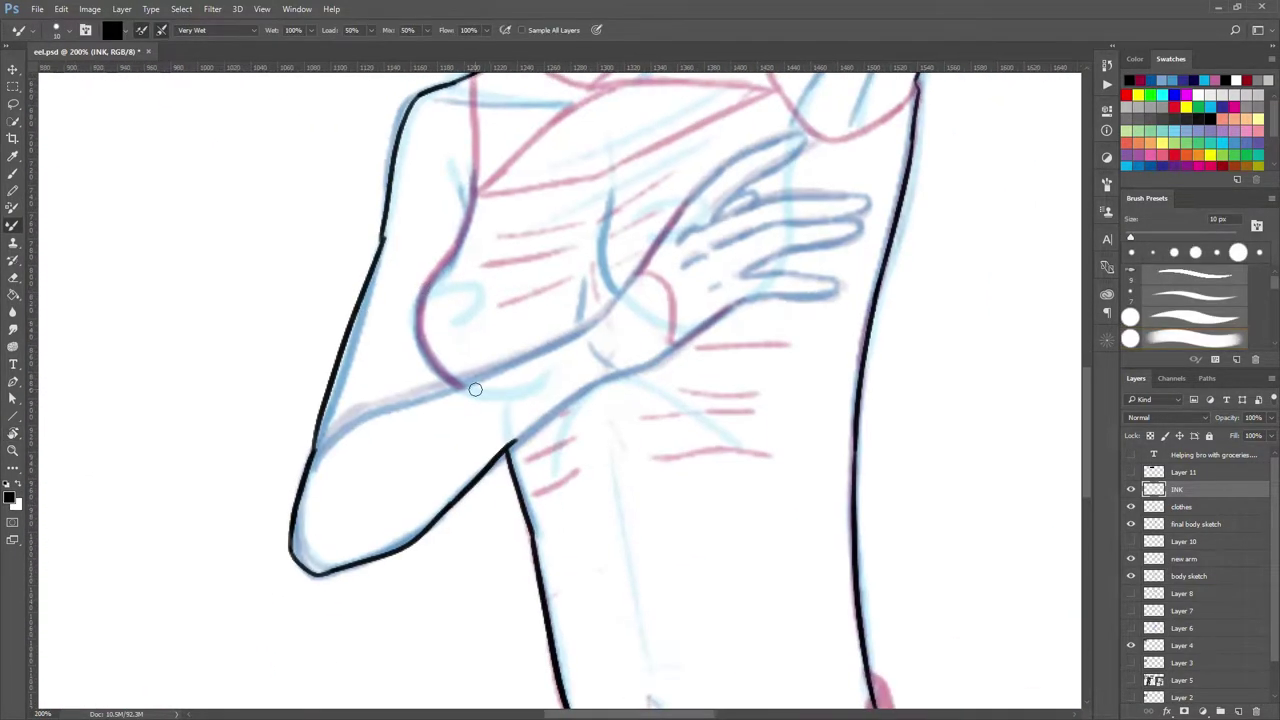
key("ctrl+plus")
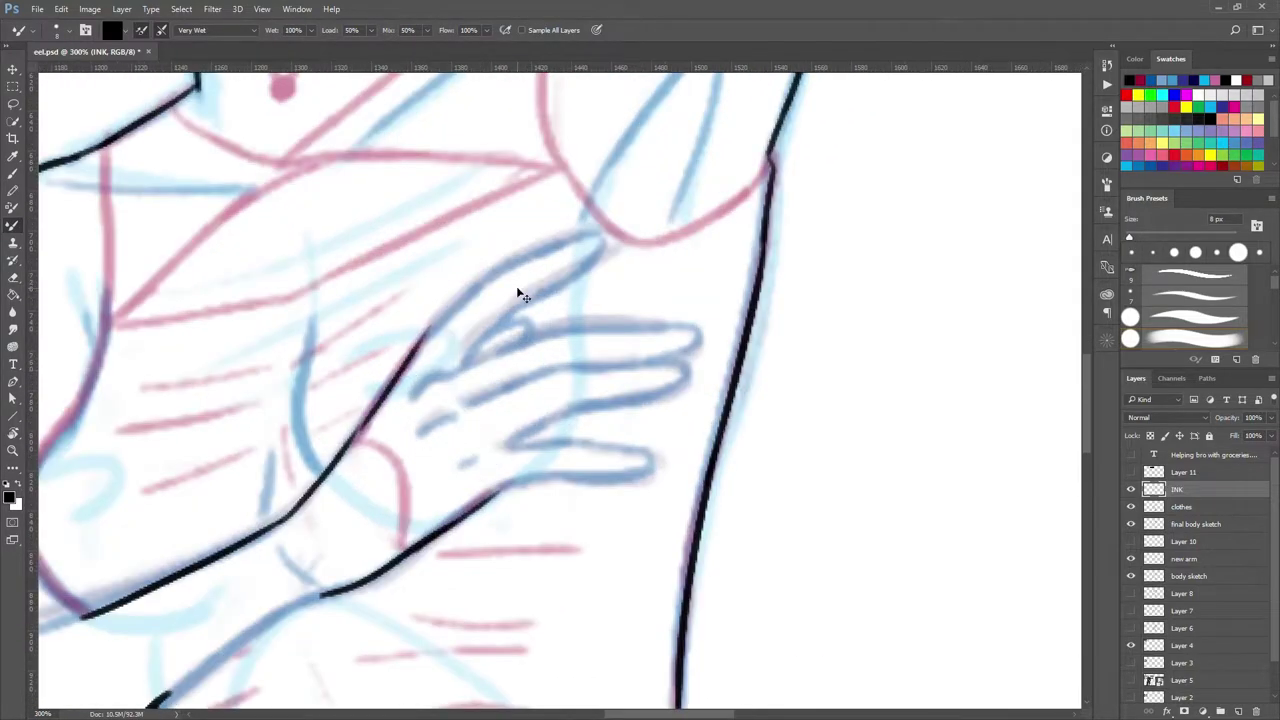
left_click_drag(383, 345, 600, 309)
left_click_drag(450, 358, 547, 388)
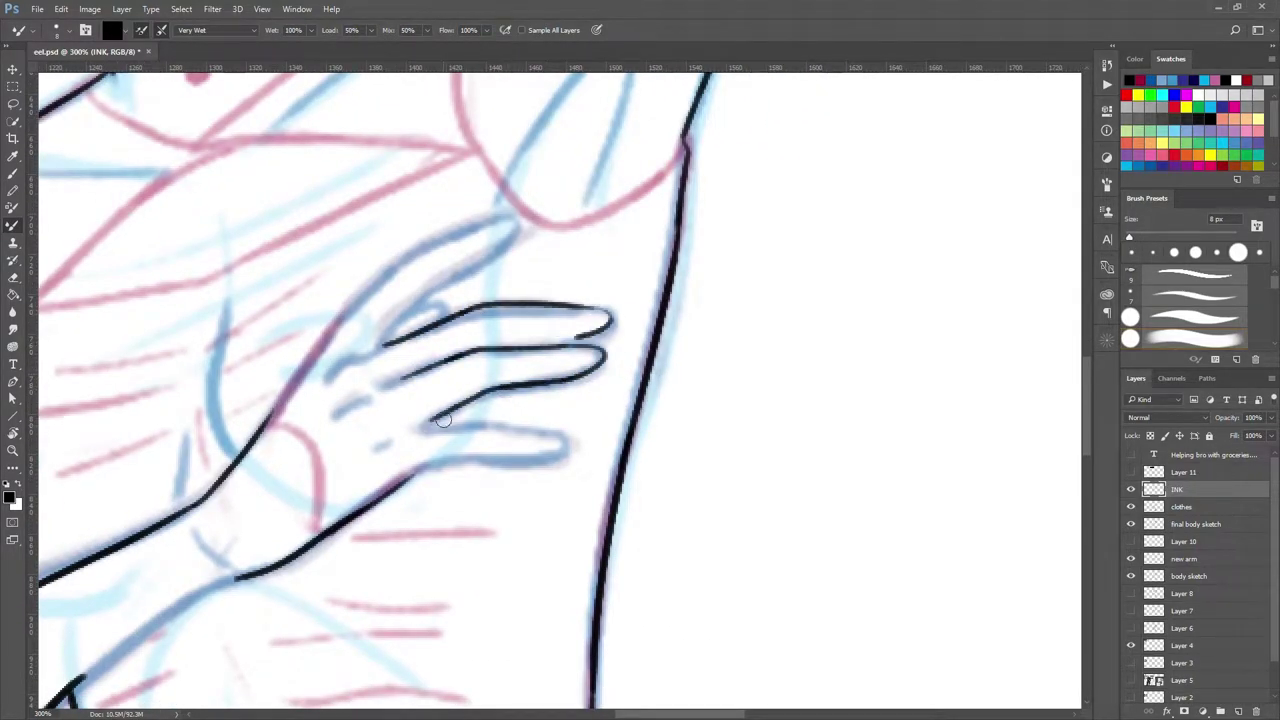
mouse_move(443, 420)
left_mouse_down()
mouse_move(490, 461)
mouse_move(476, 501)
left_mouse_up()
mouse_move(318, 368)
left_mouse_down()
mouse_move(465, 265)
mouse_move(370, 375)
left_mouse_up()
left_click_drag(406, 348, 482, 274)
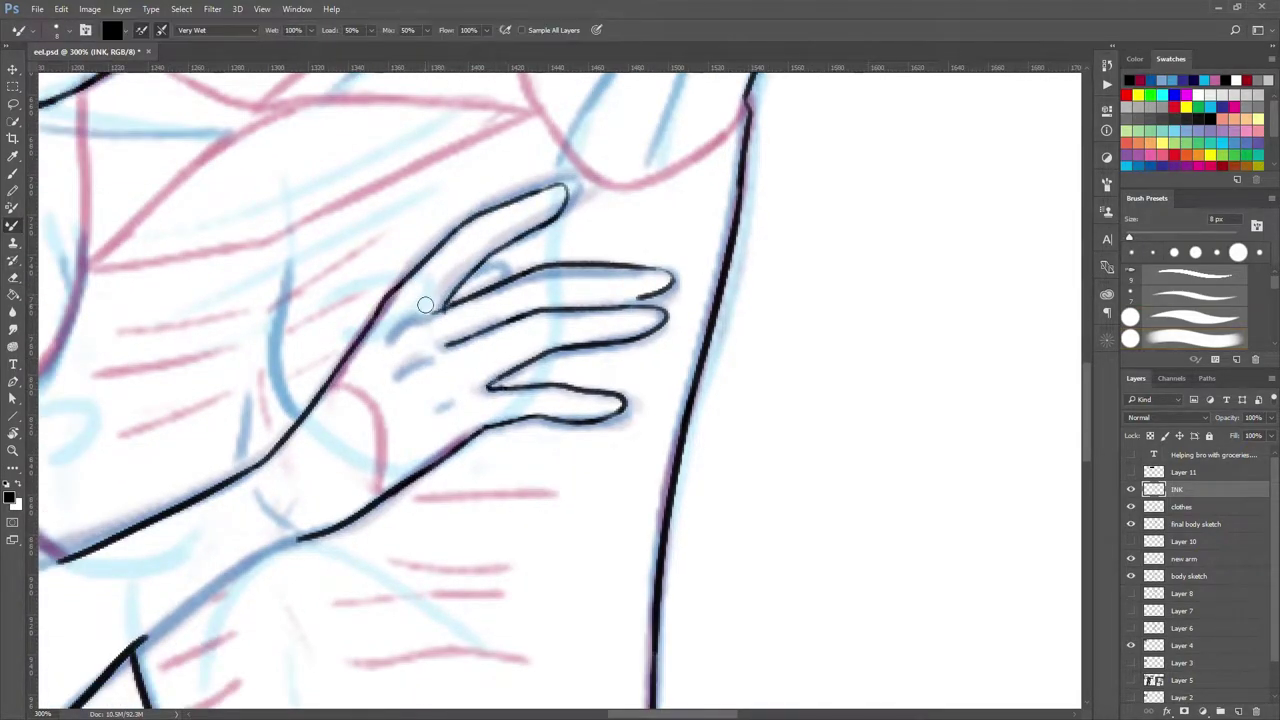
Outline the wrist cuff in ink
scroll(425, 369, "down", 3)
scroll(403, 317, "up", 3)
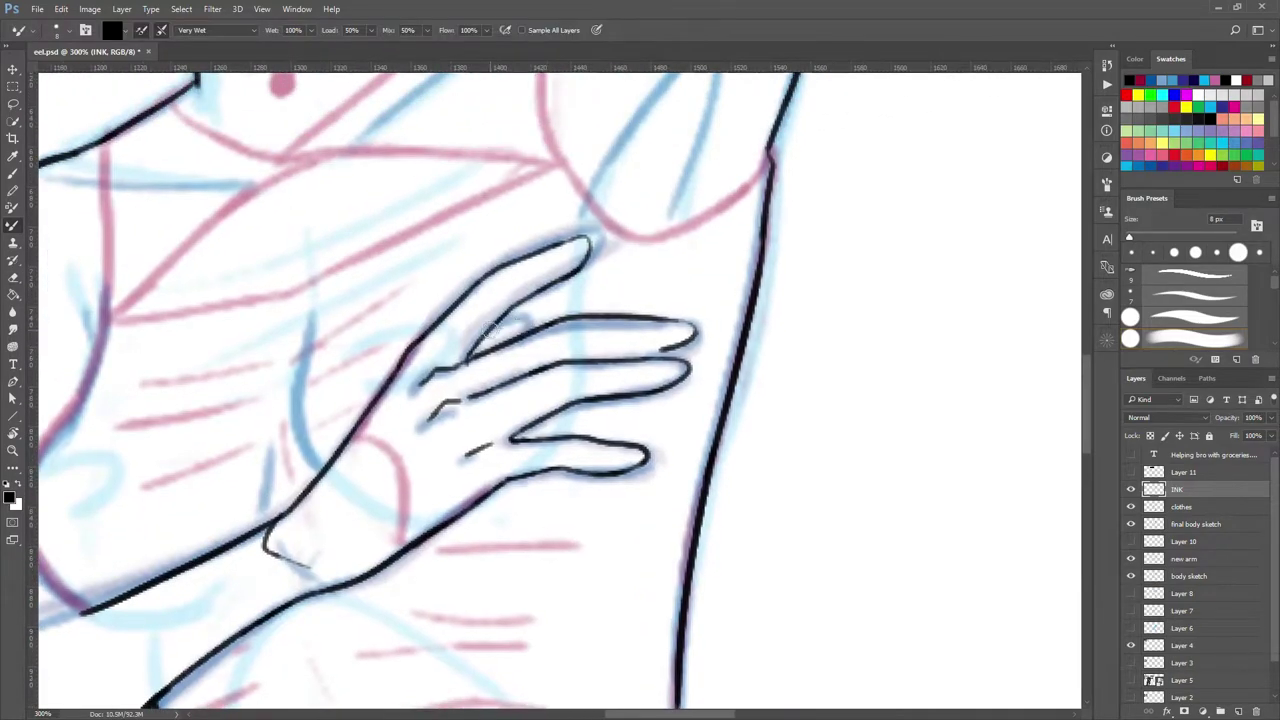
scroll(403, 317, "down", 1)
left_click_drag(355, 368, 413, 465)
scroll(594, 314, "up", 1)
scroll(547, 302, "down", 2)
scroll(547, 302, "left", 4)
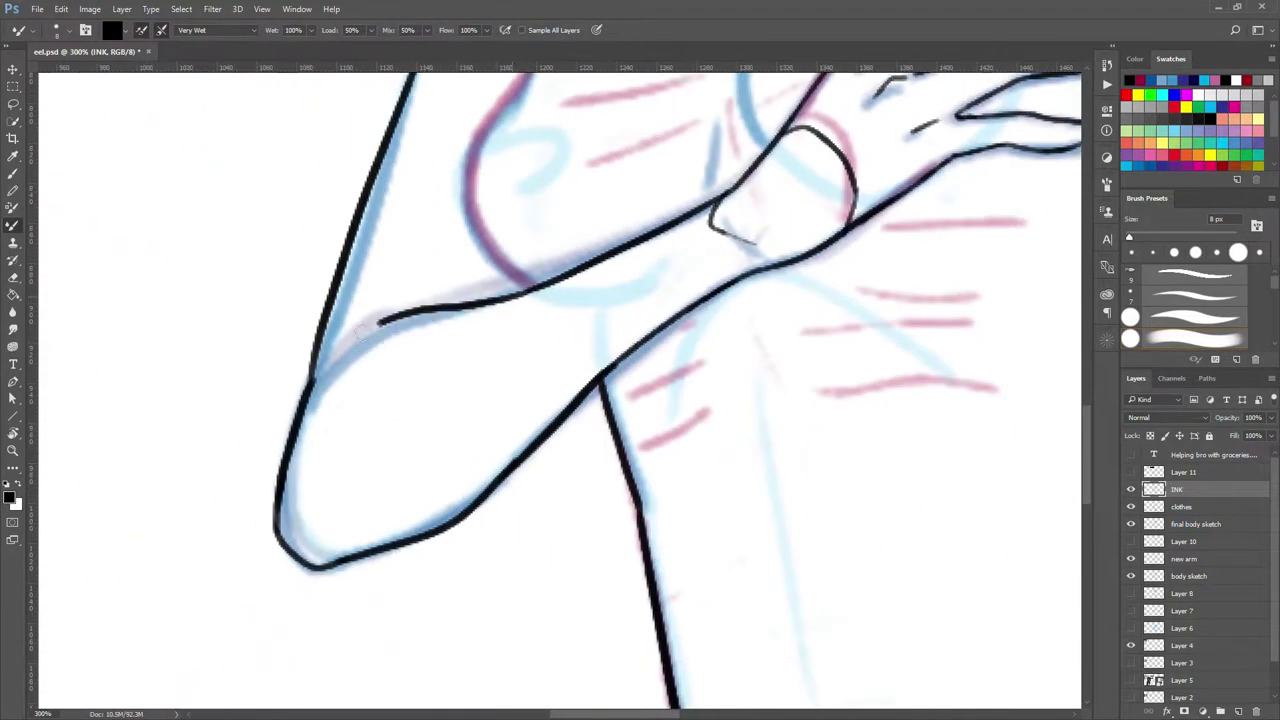
scroll(471, 277, "up", 1)
Ink the neckline near the collarbone
key("ctrl+1")
scroll(519, 415, "up", 2)
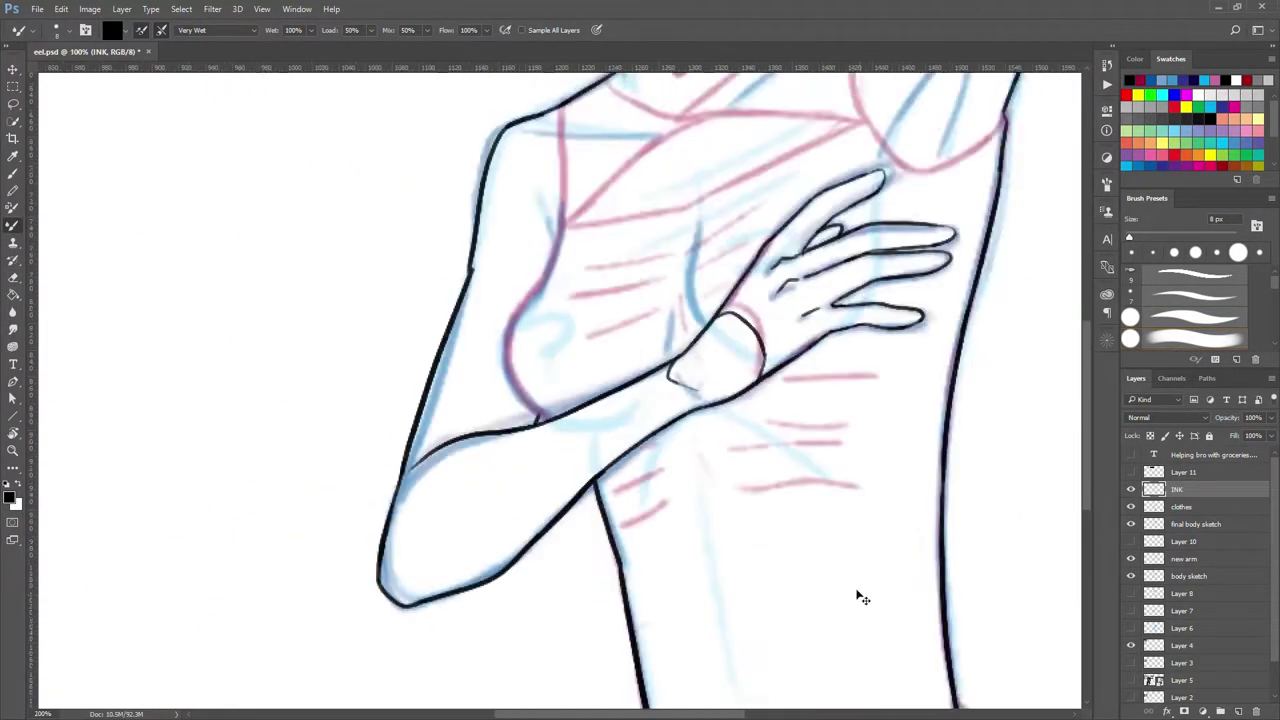
scroll(857, 594, "up", 2)
left_click_drag(690, 130, 600, 295)
left_click_drag(590, 160, 604, 288)
scroll(604, 288, "down", 2)
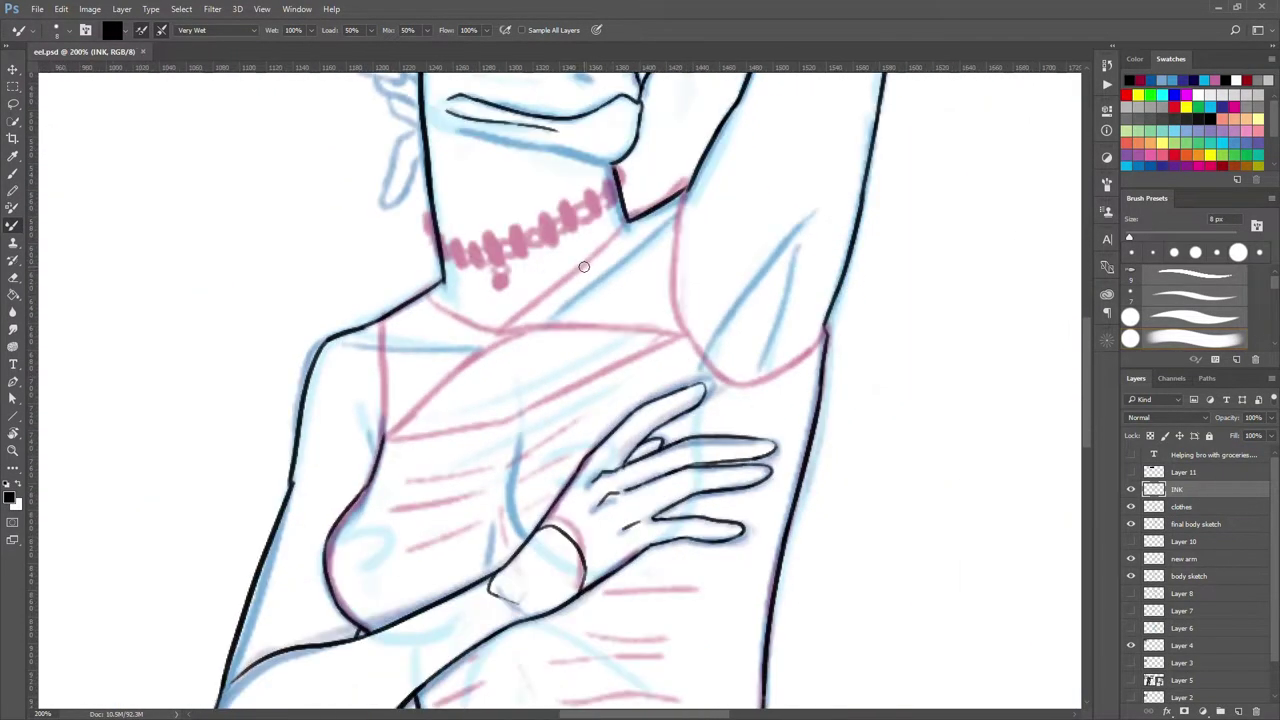
scroll(604, 288, "up", 1)
scroll(571, 428, "up", 2)
scroll(290, 351, "right", 1)
mouse_move(290, 351)
left_mouse_down()
mouse_move(390, 400)
mouse_move(239, 256)
mouse_move(330, 330)
left_mouse_up()
key("r")
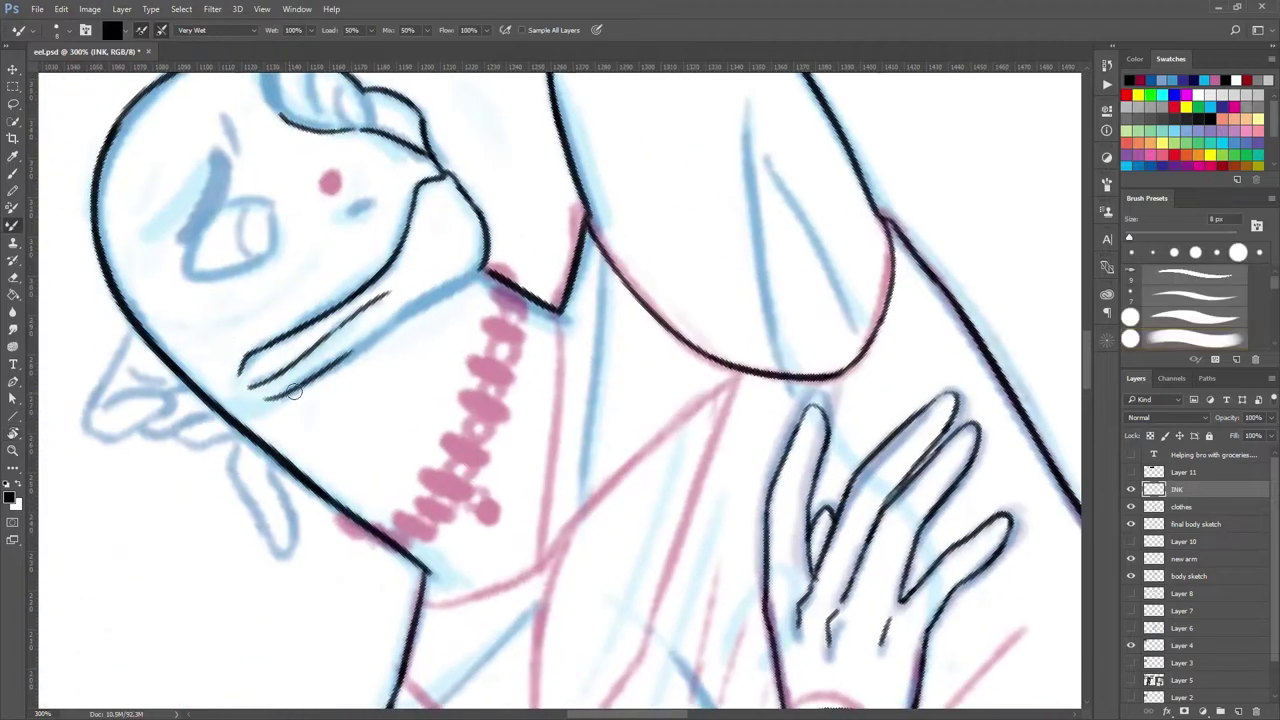
mouse_move(500, 360)
left_mouse_down()
mouse_move(330, 230)
mouse_move(378, 483)
mouse_move(483, 466)
mouse_move(300, 440)
mouse_move(508, 290)
left_mouse_up()
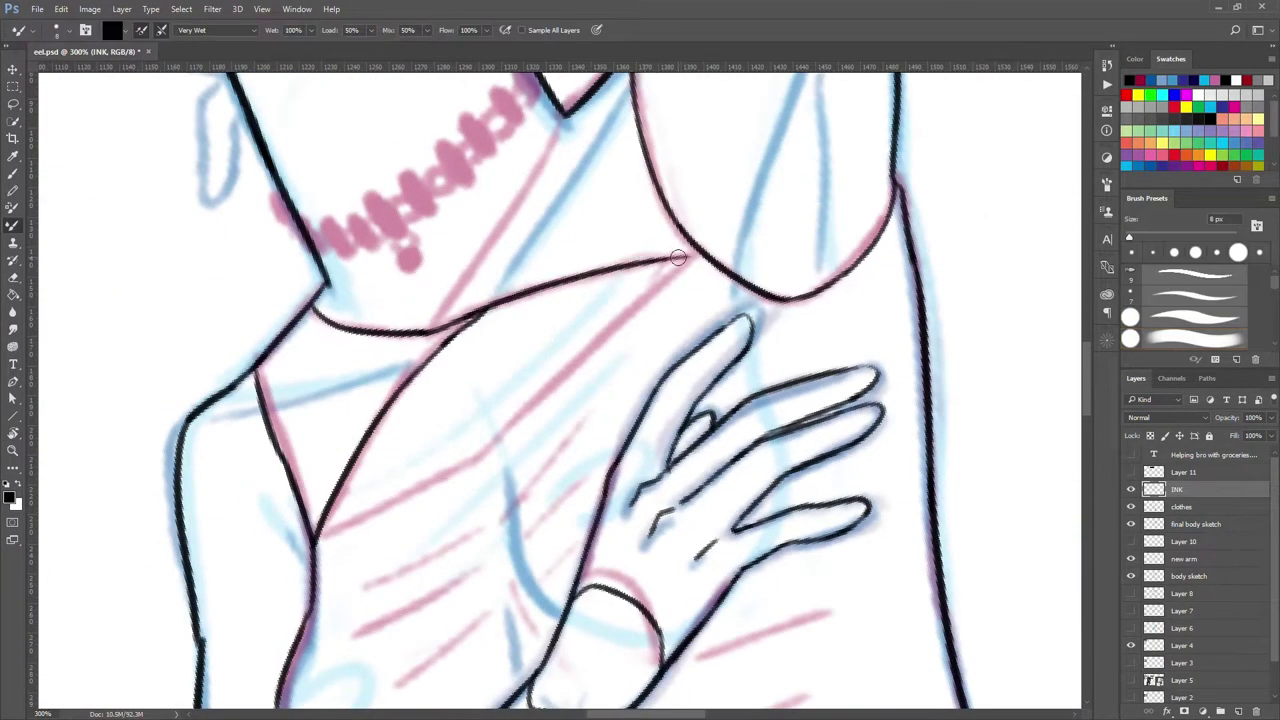
mouse_move(500, 360)
left_mouse_down()
mouse_move(710, 225)
mouse_move(600, 300)
mouse_move(444, 322)
left_mouse_up()
Reset the canvas rotation and ink along the upper arm's sketch line
key("ctrl+0")
scroll(641, 237, "up", 5)
mouse_move(641, 237)
left_mouse_down()
mouse_move(591, 423)
mouse_move(565, 405)
left_mouse_up()
scroll(558, 368, "down", 3)
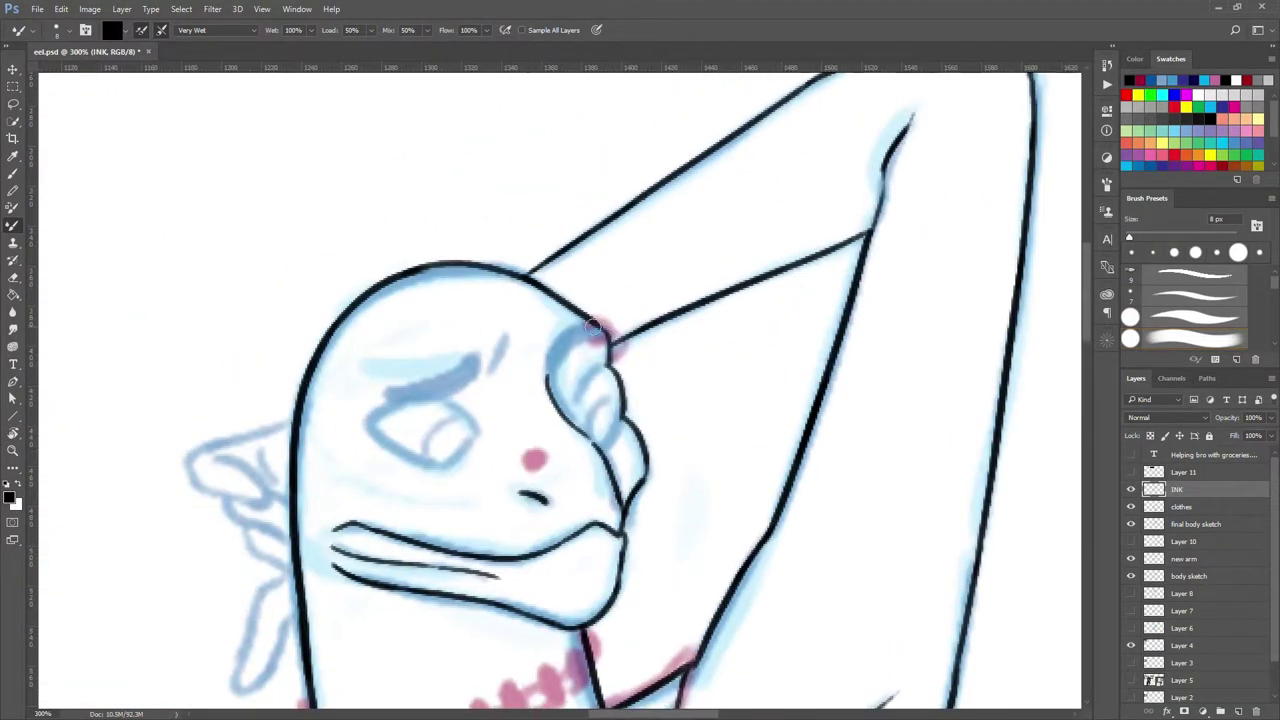
scroll(558, 368, "down", 3)
scroll(559, 385, "up", 1)
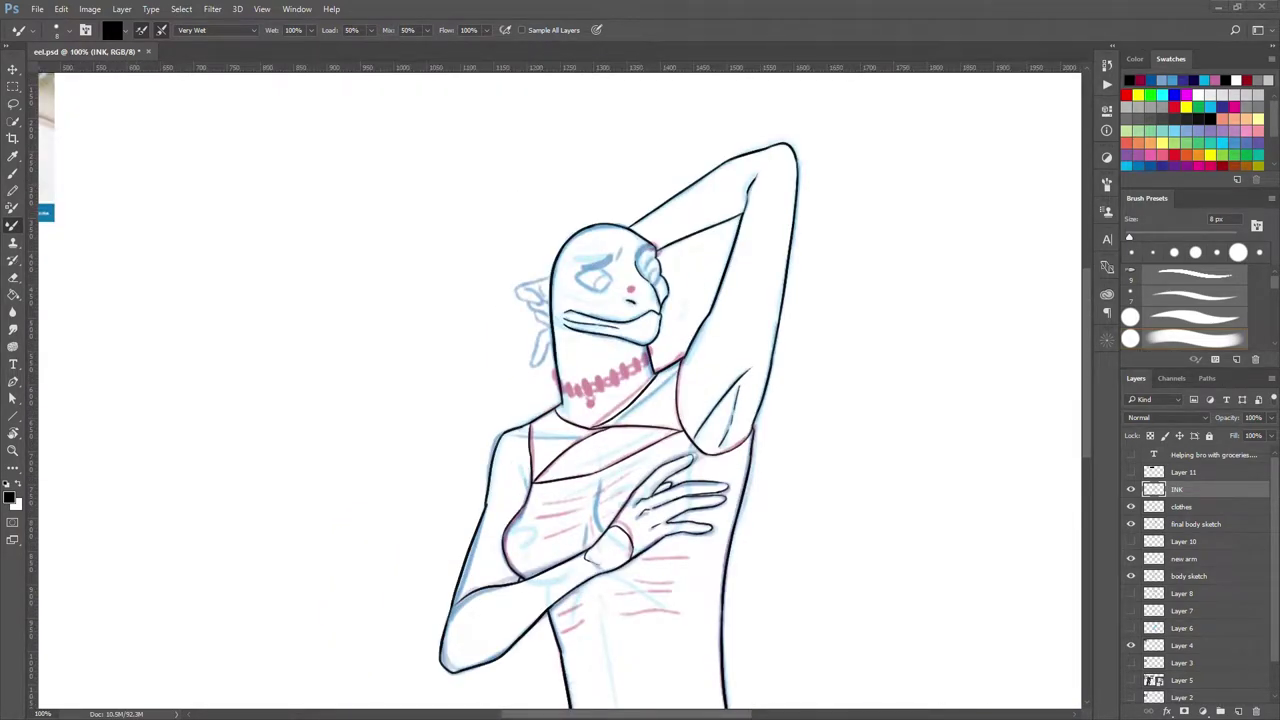
Ink the upper and lower ear fins with detail strokes
scroll(587, 295, "up", 2)
scroll(587, 295, "up", 1)
mouse_move(325, 272)
left_mouse_down()
mouse_move(386, 302)
mouse_move(430, 380)
left_mouse_up()
left_click_drag(348, 321, 300, 262)
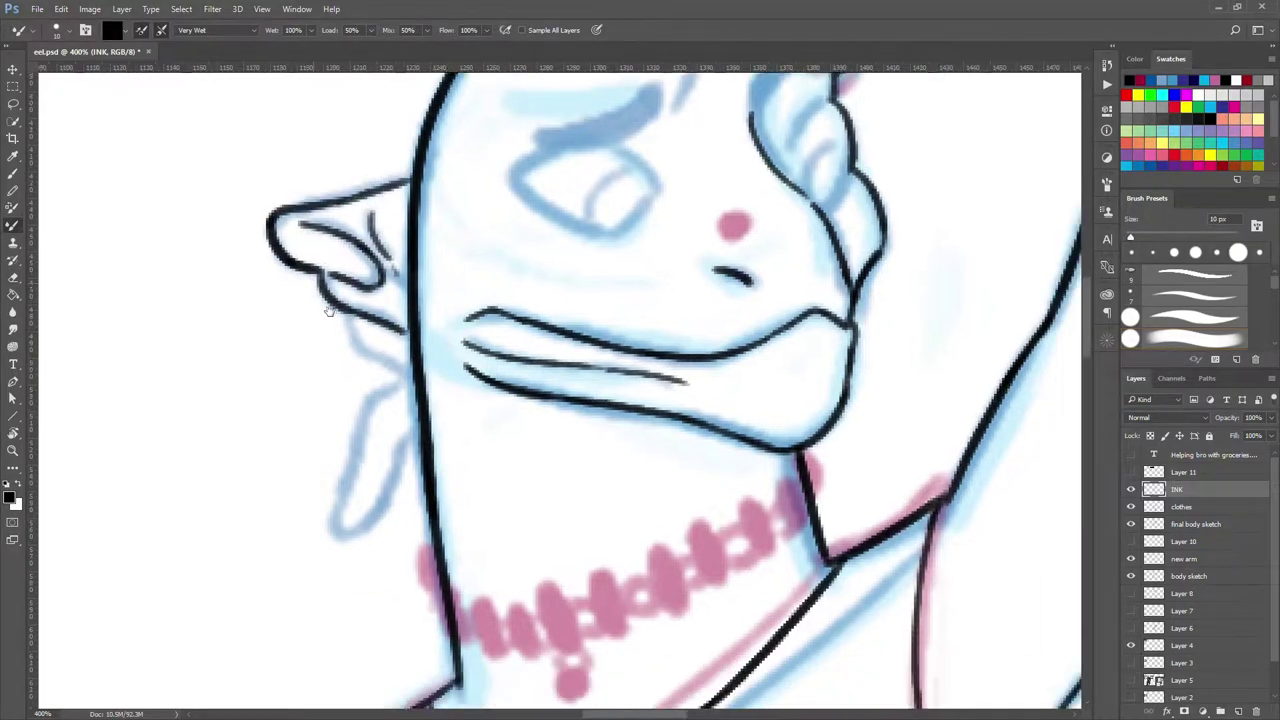
left_click_drag(400, 480, 338, 299)
left_click_drag(362, 240, 292, 398)
left_click_drag(348, 282, 372, 300)
Outline the eye, curl the brow ridge, and paint a thick black brow with lashes
scroll(340, 197, "down", 2)
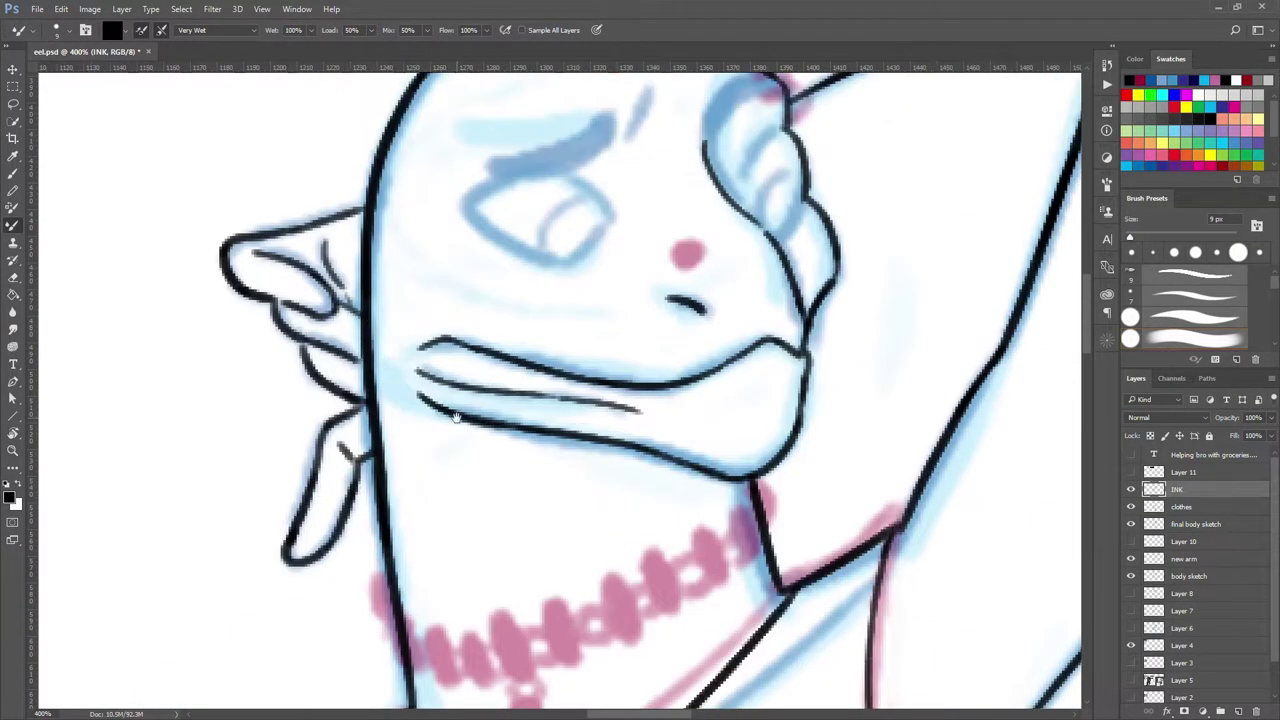
scroll(340, 197, "down", 3)
scroll(570, 360, "up", 3)
scroll(575, 300, "up", 2)
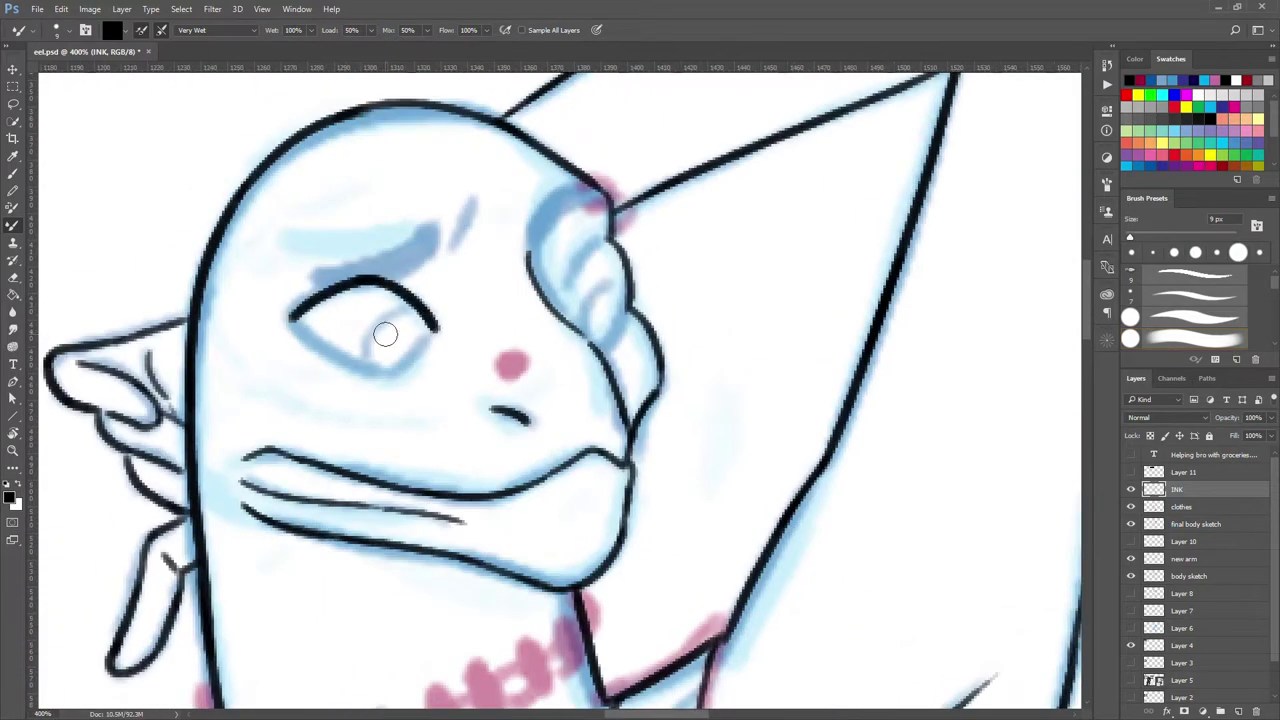
left_click_drag(295, 322, 435, 330)
left_click_drag(558, 298, 613, 314)
scroll(613, 314, "up", 1)
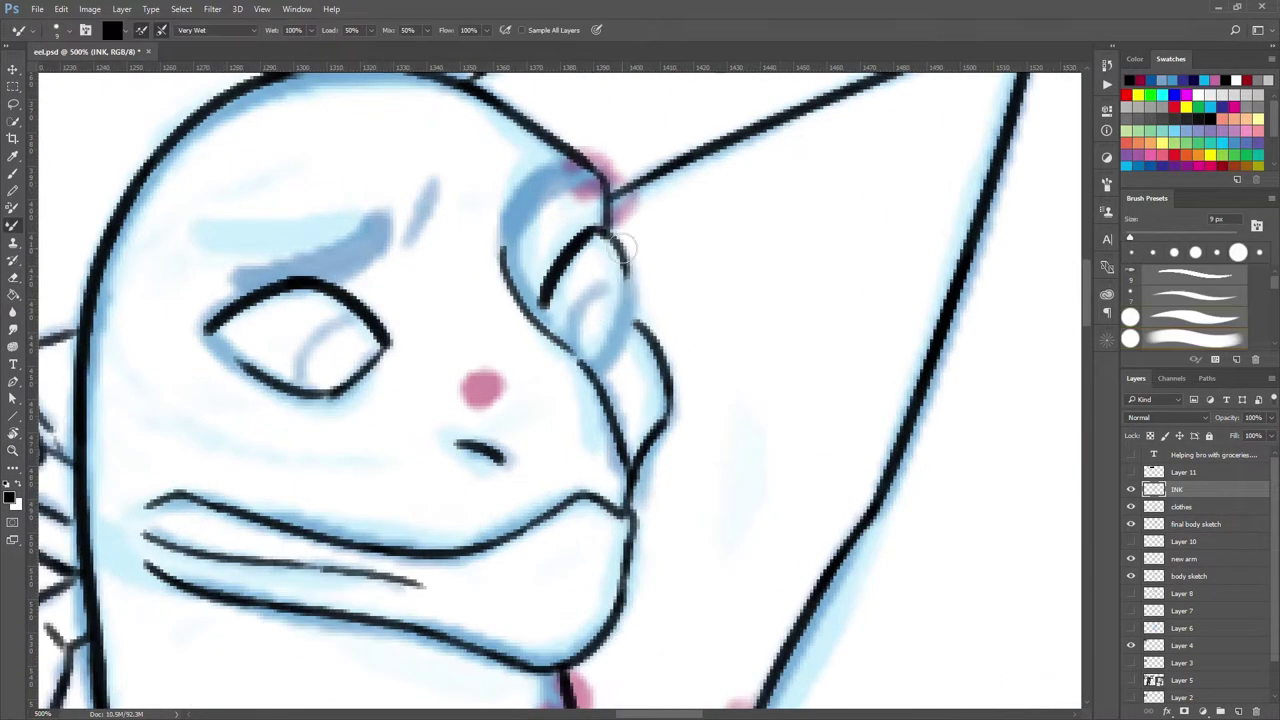
scroll(600, 320, "up", 1)
mouse_move(268, 321)
left_mouse_down()
mouse_move(398, 316)
mouse_move(488, 238)
left_mouse_up()
left_click_drag(290, 352, 228, 372)
Extend the left eye's outer corner and trace the right eye and left iris
left_click_drag(628, 295, 665, 265)
mouse_move(548, 300)
left_mouse_down()
mouse_move(630, 212)
mouse_move(553, 286)
mouse_move(612, 214)
left_mouse_up()
key("ctrl+z")
left_click_drag(395, 370, 350, 438)
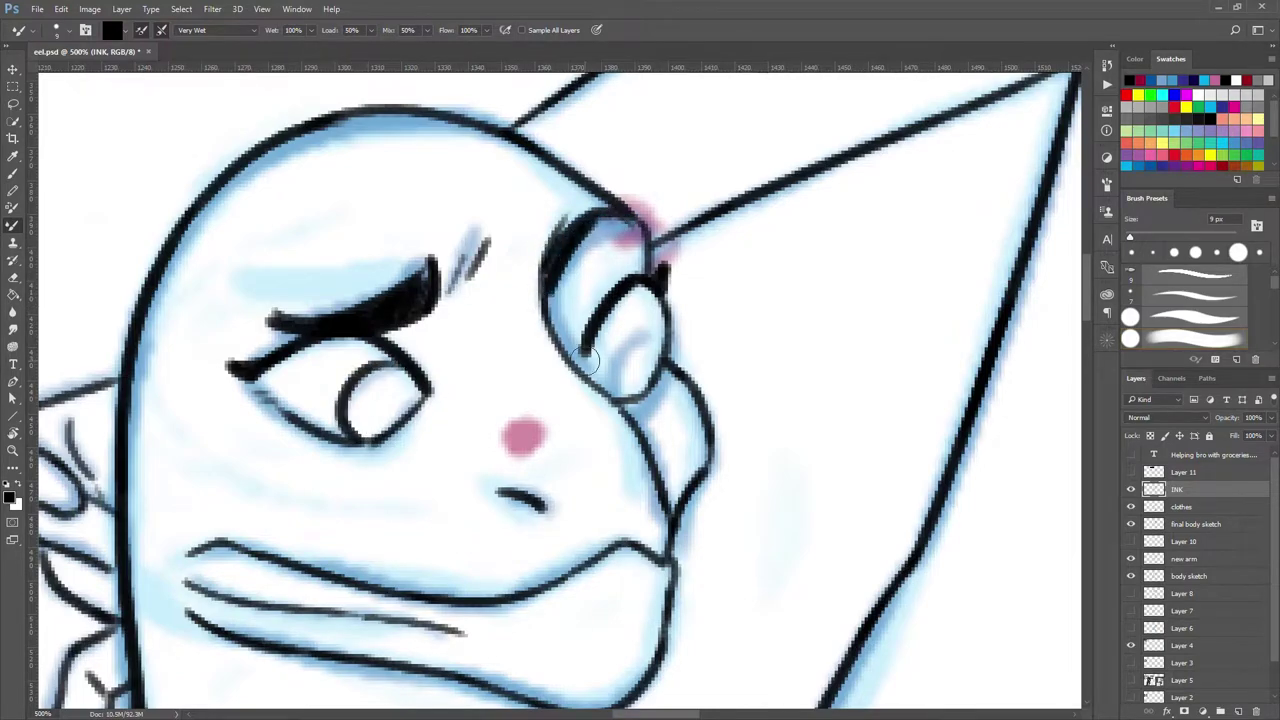
scroll(625, 392, "down", 2)
scroll(625, 392, "up", 1)
scroll(625, 392, "down", 2)
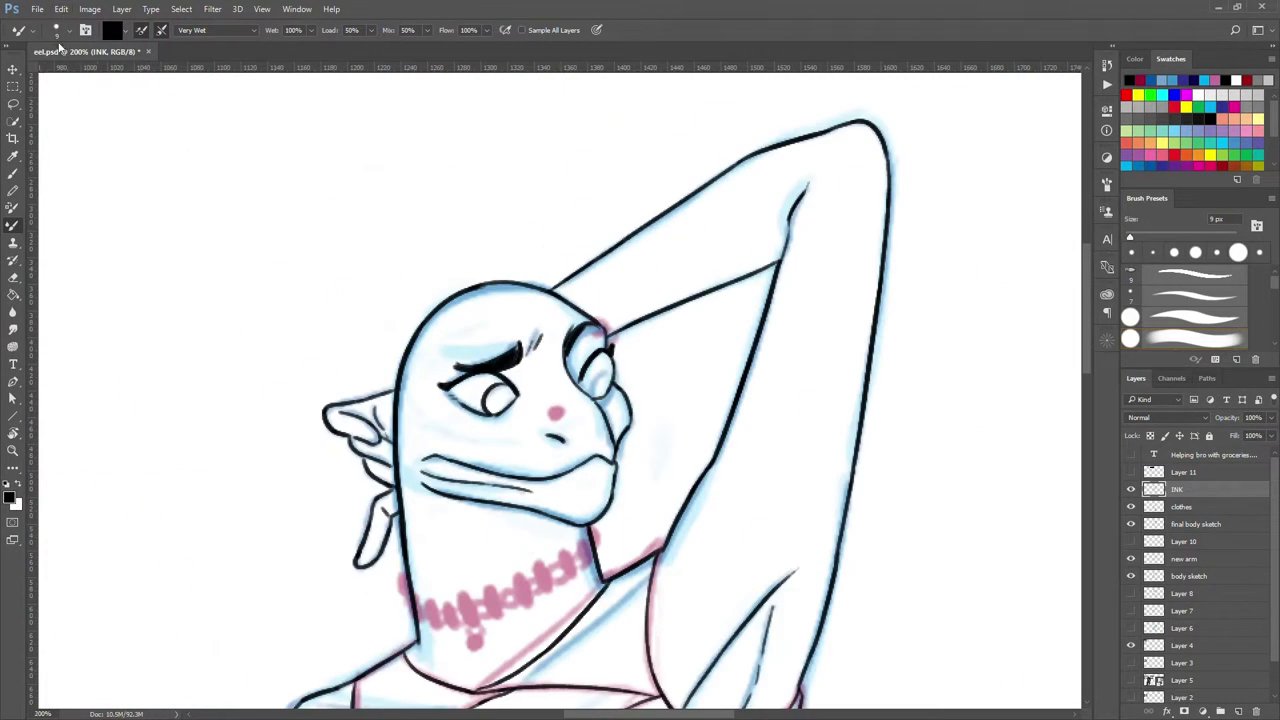
scroll(628, 400, "up", 3)
scroll(625, 398, "down", 1)
scroll(625, 398, "down", 5)
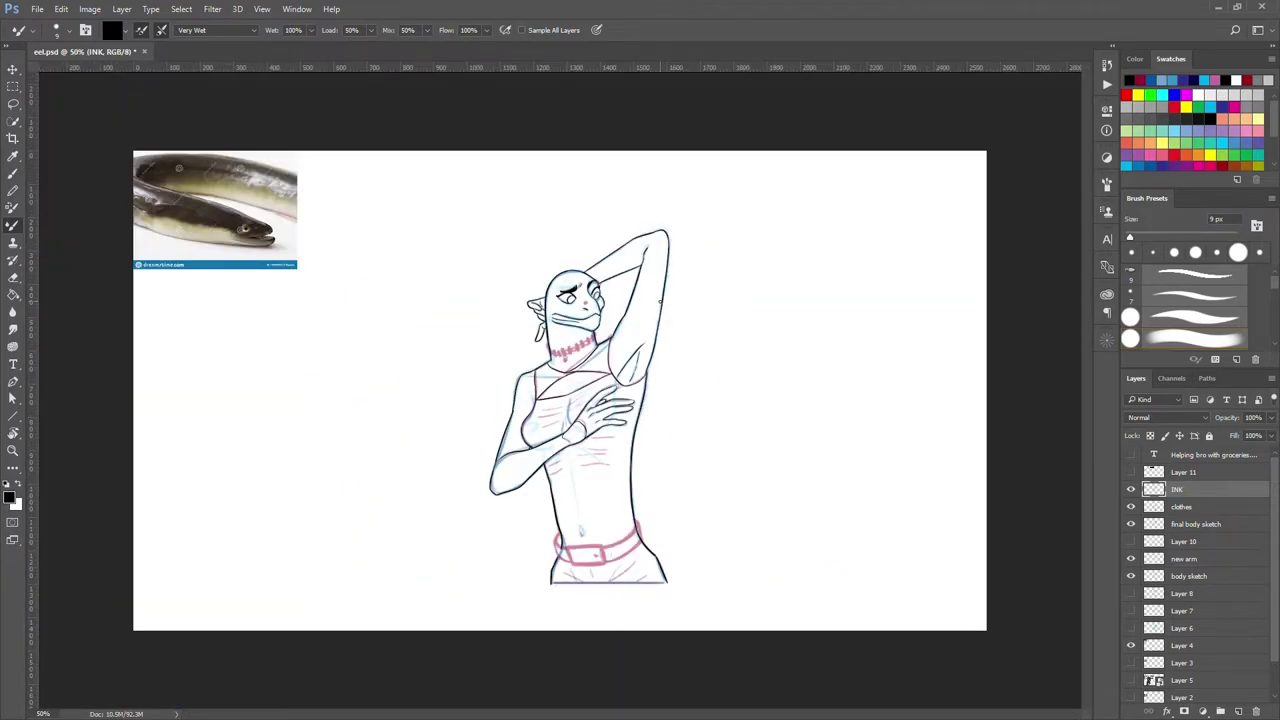
scroll(600, 430, "up", 3)
scroll(600, 430, "up", 2)
Touch up the wrist outline in ink
left_click_drag(418, 343, 460, 425)
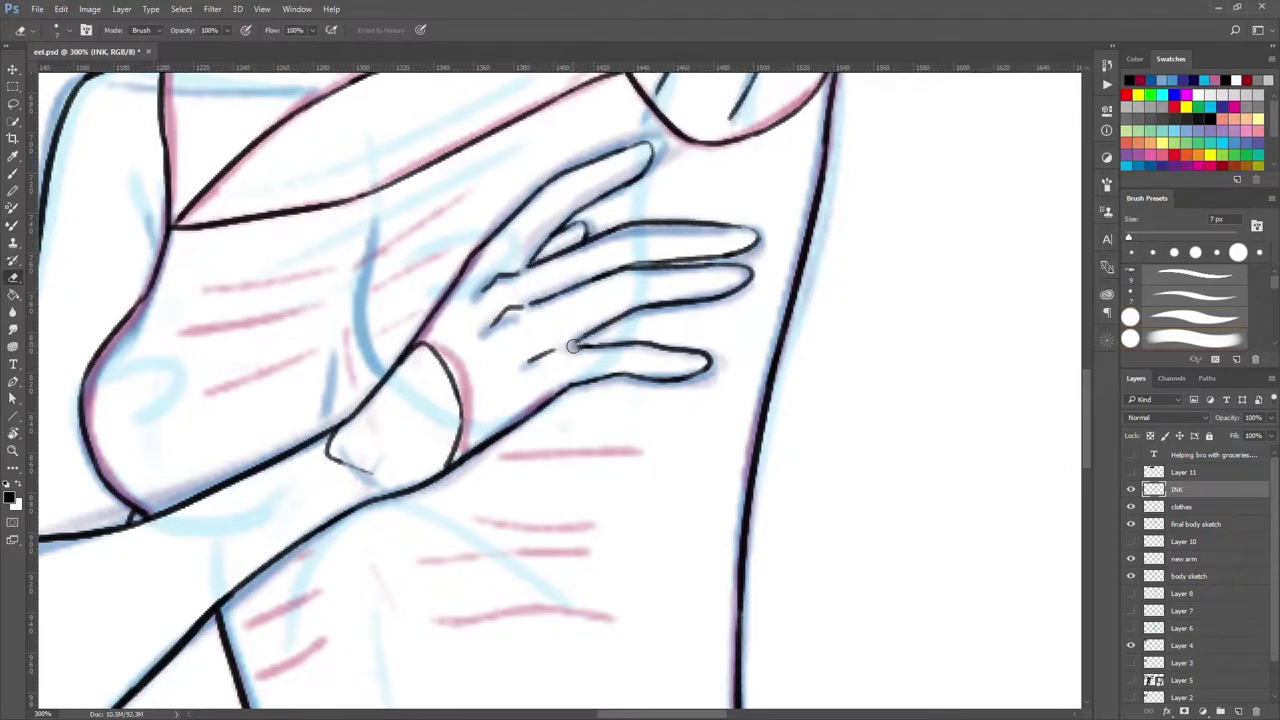
scroll(614, 218, "down", 4)
scroll(455, 383, "up", 3)
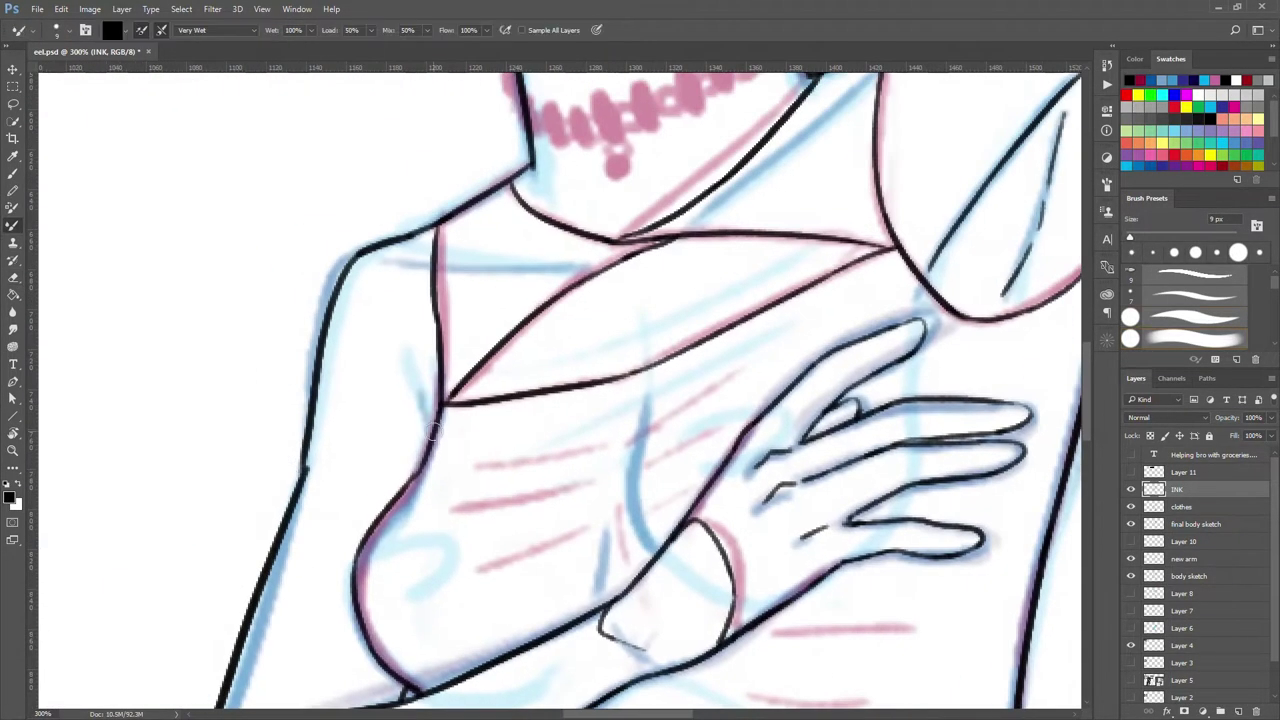
scroll(455, 383, "down", 3)
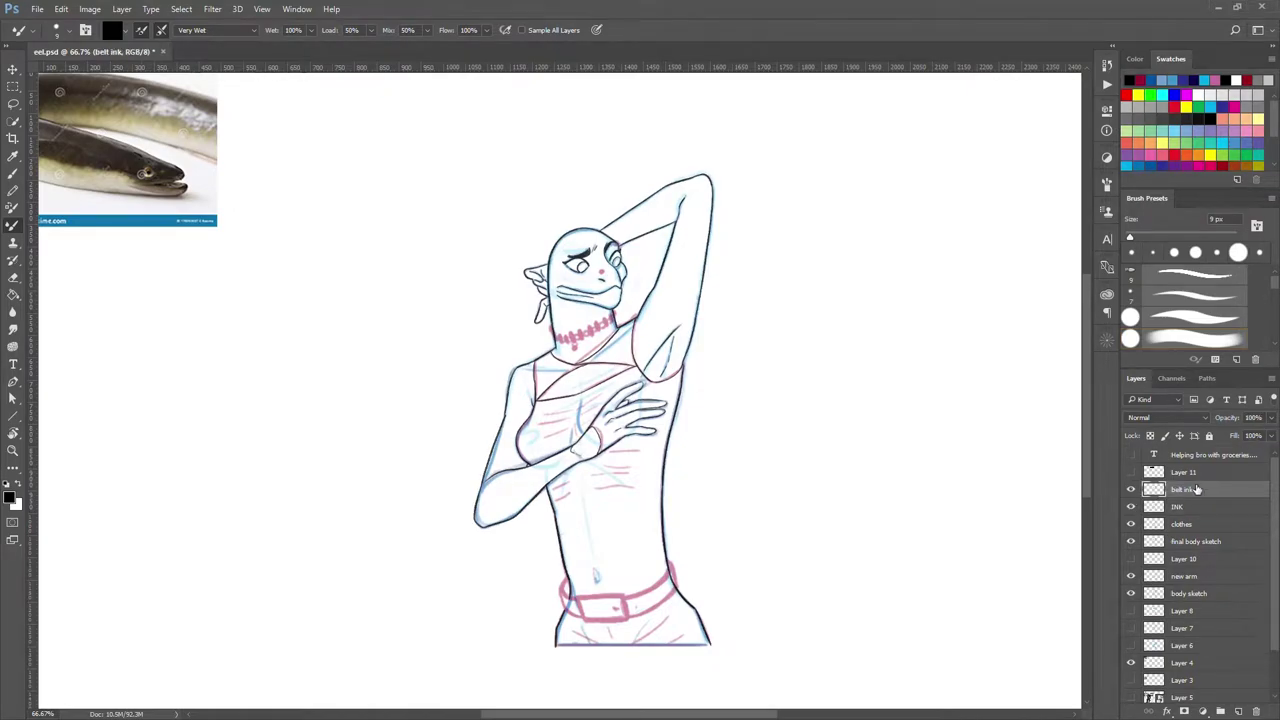
Ink the belt's top and bottom edges and curve the outline around its left end
scroll(640, 610, "up", 4)
left_click_drag(692, 330, 597, 370)
left_click_drag(448, 430, 645, 287)
mouse_move(465, 528)
left_mouse_down()
mouse_move(633, 443)
mouse_move(669, 300)
mouse_move(502, 424)
mouse_move(661, 374)
left_mouse_up()
key("ctrl+z")
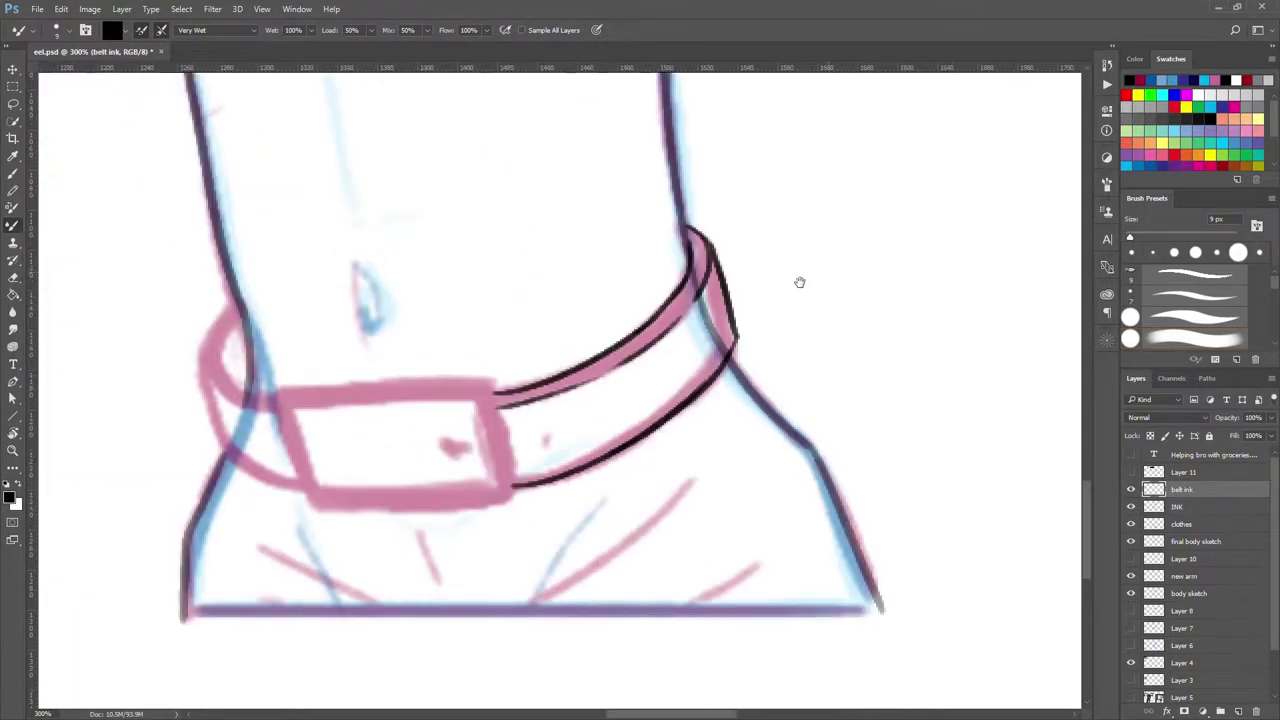
left_click_drag(296, 318, 330, 412)
mouse_move(270, 405)
left_mouse_down()
mouse_move(330, 428)
mouse_move(357, 493)
left_mouse_up()
mouse_move(296, 318)
left_mouse_down()
mouse_move(285, 468)
mouse_move(255, 395)
left_mouse_up()
key("e")
key("b")
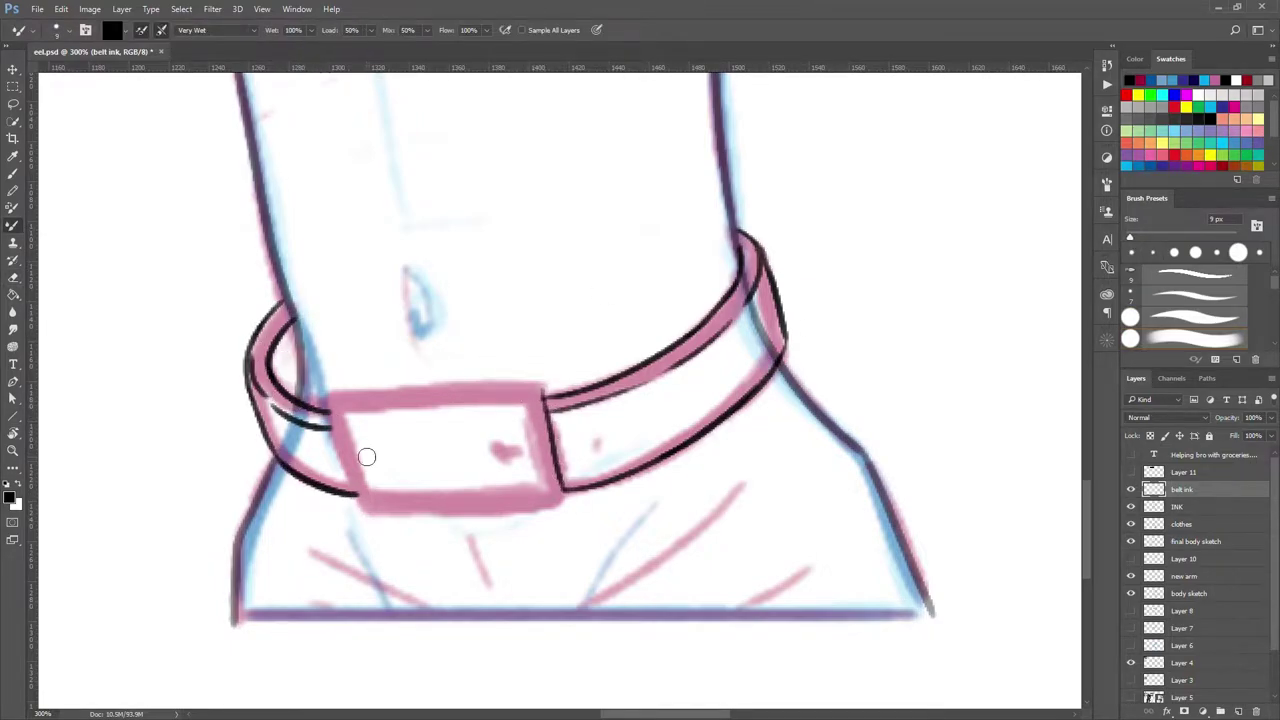
Outline the rectangular buckle in black ink, rotating the view and erasing the stray notch mark
left_click_drag(363, 451, 383, 329)
mouse_move(513, 343)
left_mouse_down()
mouse_move(457, 166)
mouse_move(498, 271)
left_mouse_up()
key("e")
key("b")
mouse_move(280, 214)
left_mouse_down()
mouse_move(257, 334)
mouse_move(406, 177)
mouse_move(629, 281)
mouse_move(663, 155)
left_mouse_up()
key("r")
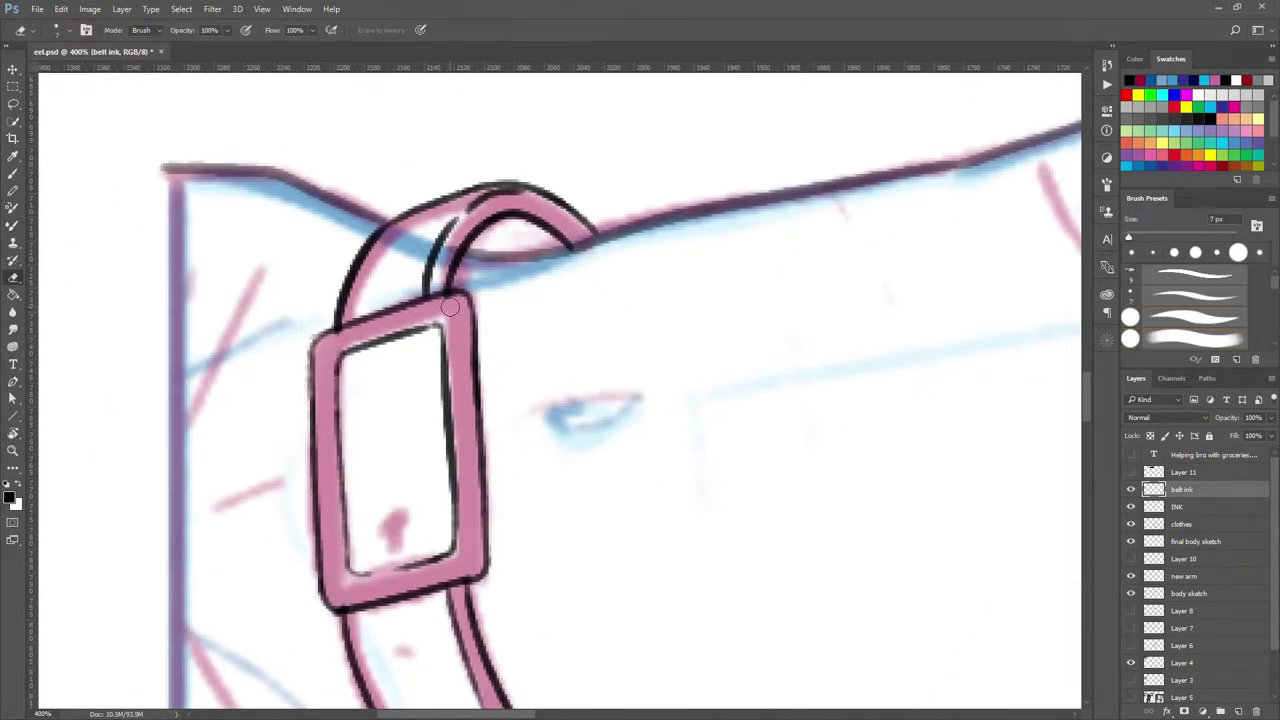
left_click_drag(600, 400, 600, 240)
key("e")
key("b")
Redraw the buckle's prong notch, level the view, and add an empty Layer 12
left_click_drag(400, 378, 398, 410)
left_click_drag(629, 281, 593, 359)
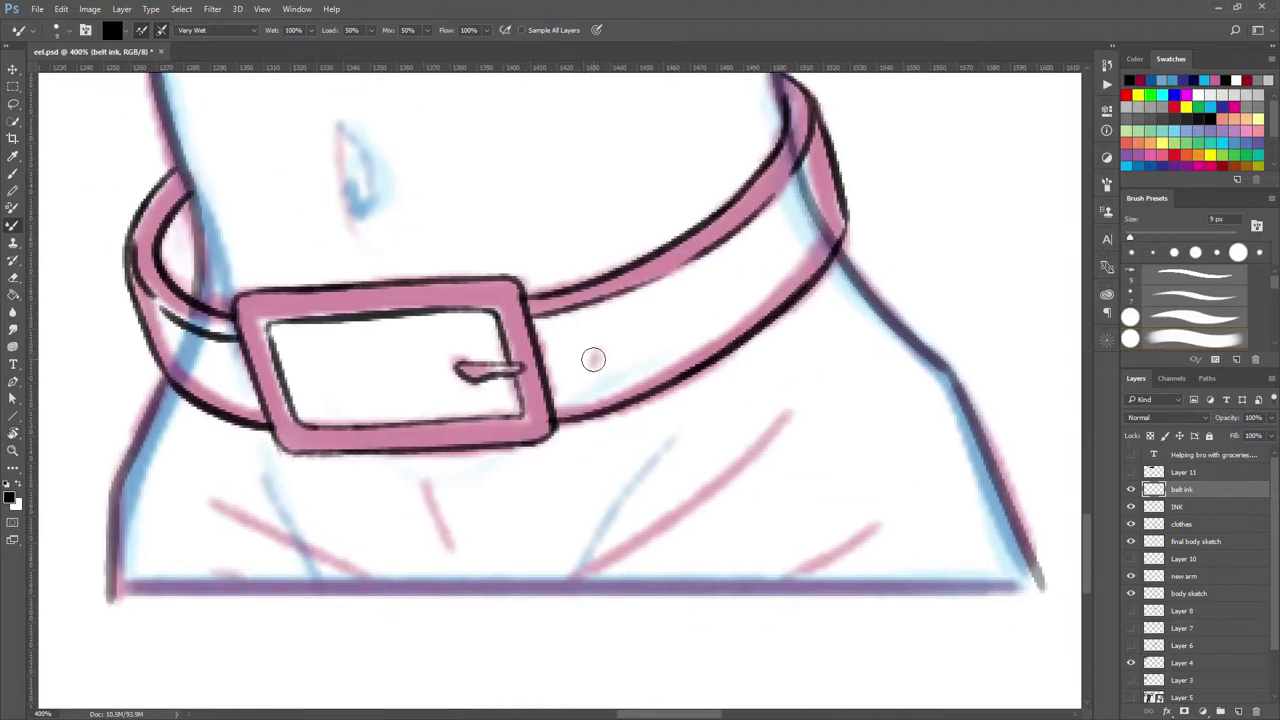
key("ctrl+shift+alt+n")
scroll(238, 386, "down", 6)
Paint a row of black beads along the choker
scroll(657, 186, "up", 5)
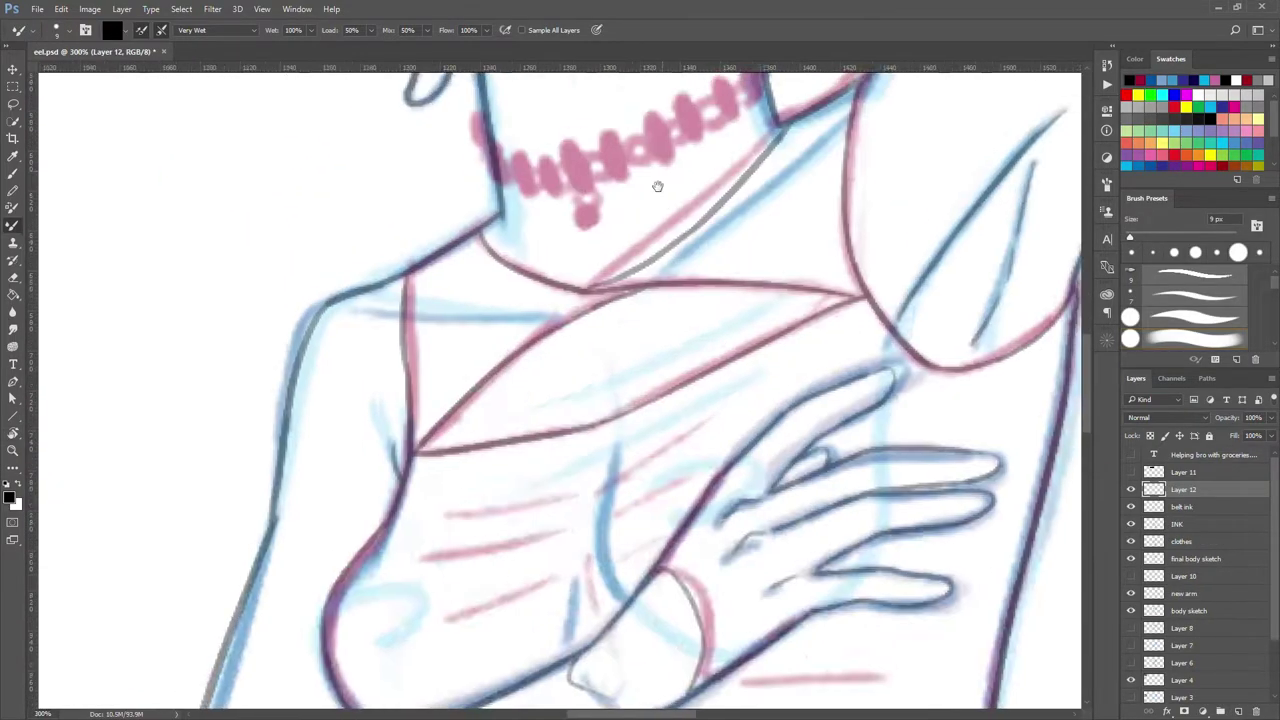
left_click_drag(409, 372, 415, 335)
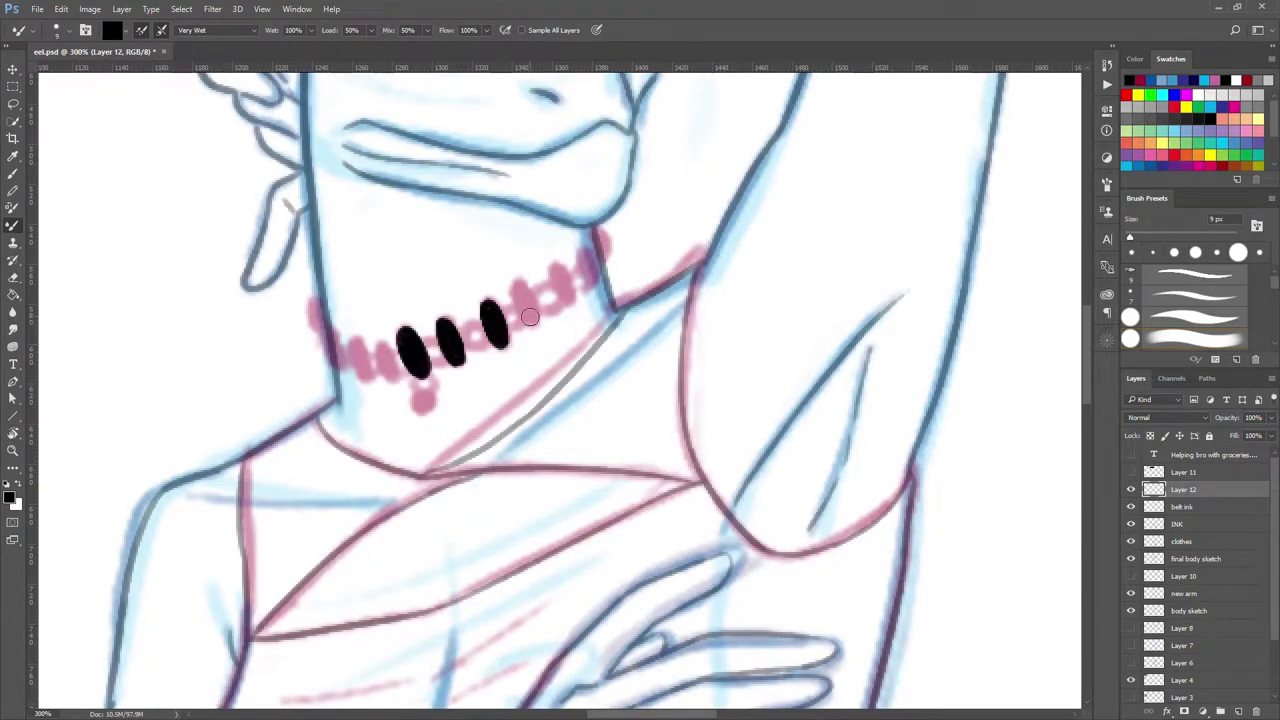
left_click_drag(527, 315, 531, 290)
mouse_move(561, 298)
left_mouse_down()
mouse_move(565, 273)
mouse_move(598, 256)
left_mouse_up()
left_click_drag(599, 246, 601, 234)
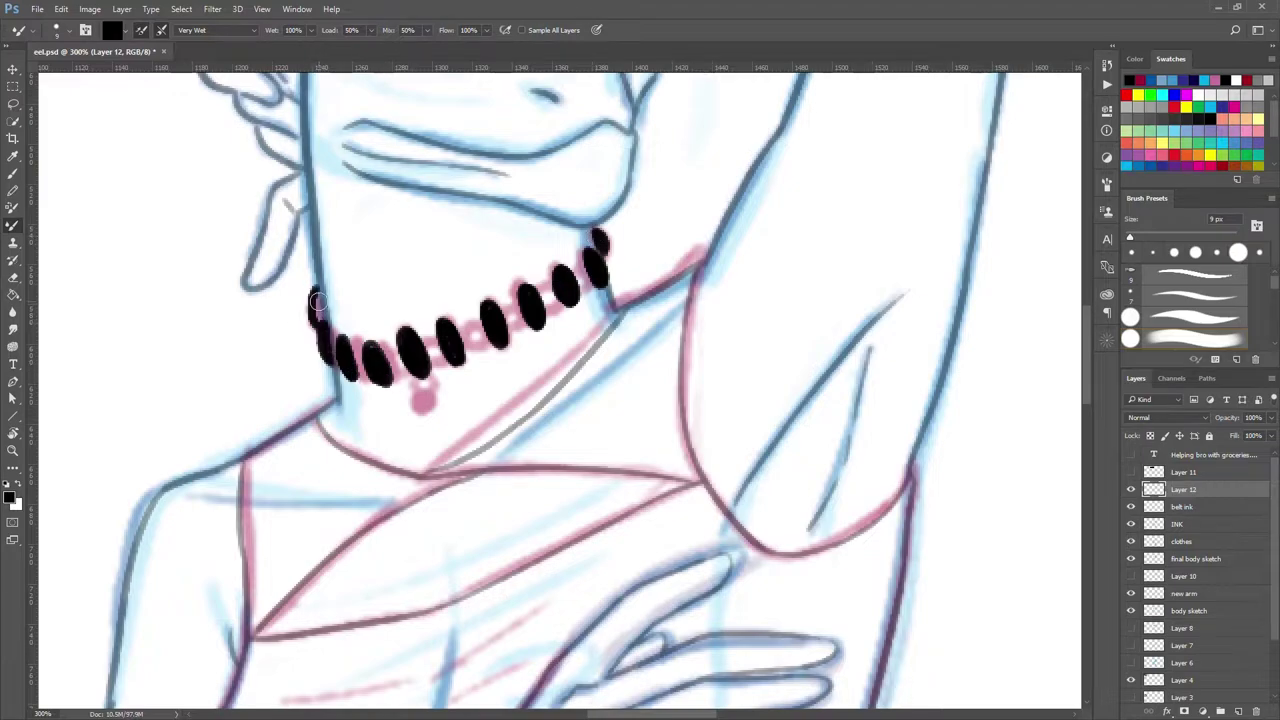
Dab a small black mark near the head and look over the figure's line art
scroll(585, 287, "up", 2)
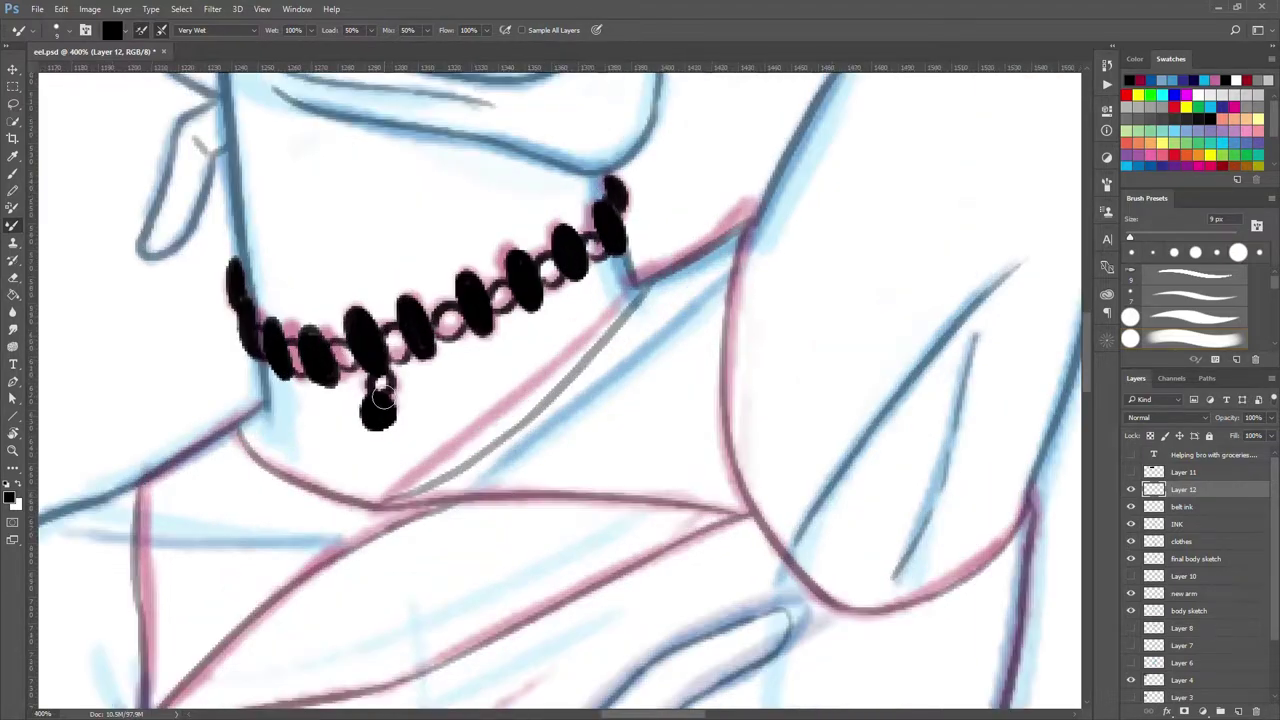
scroll(417, 288, "up", 2)
scroll(471, 229, "down", 2)
left_click(471, 229)
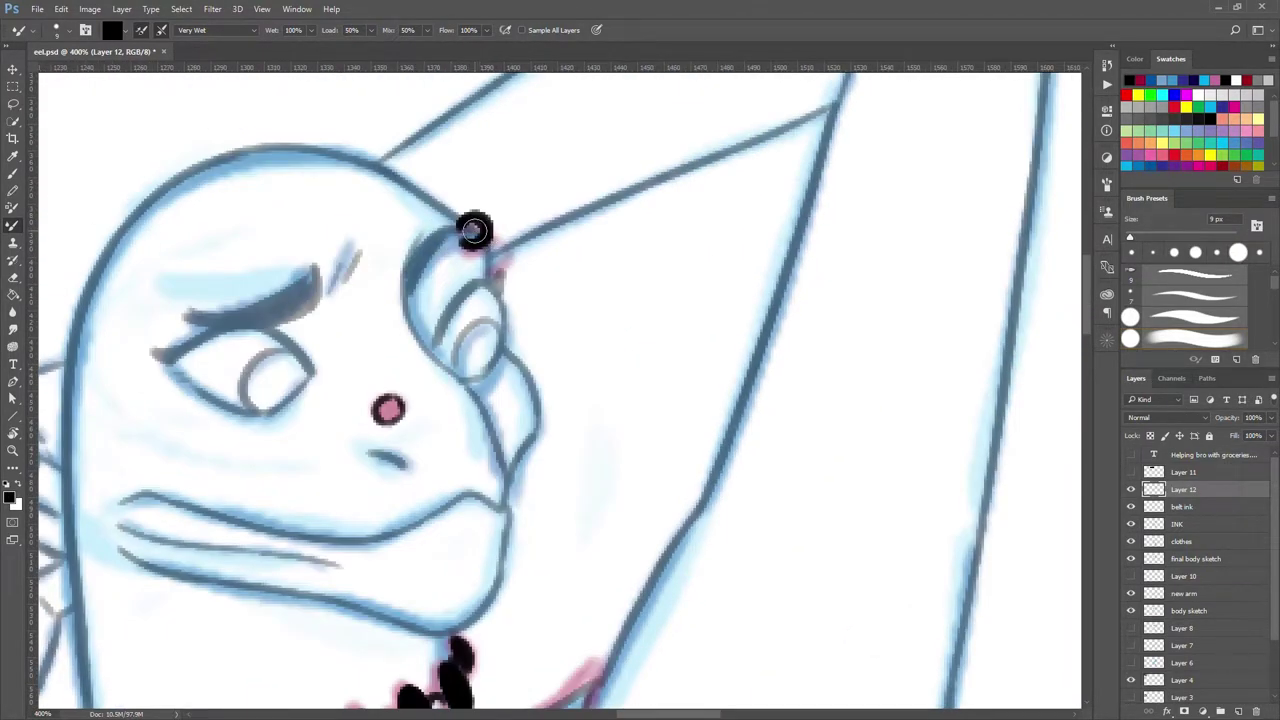
scroll(477, 246, "down", 3)
scroll(718, 443, "down", 2)
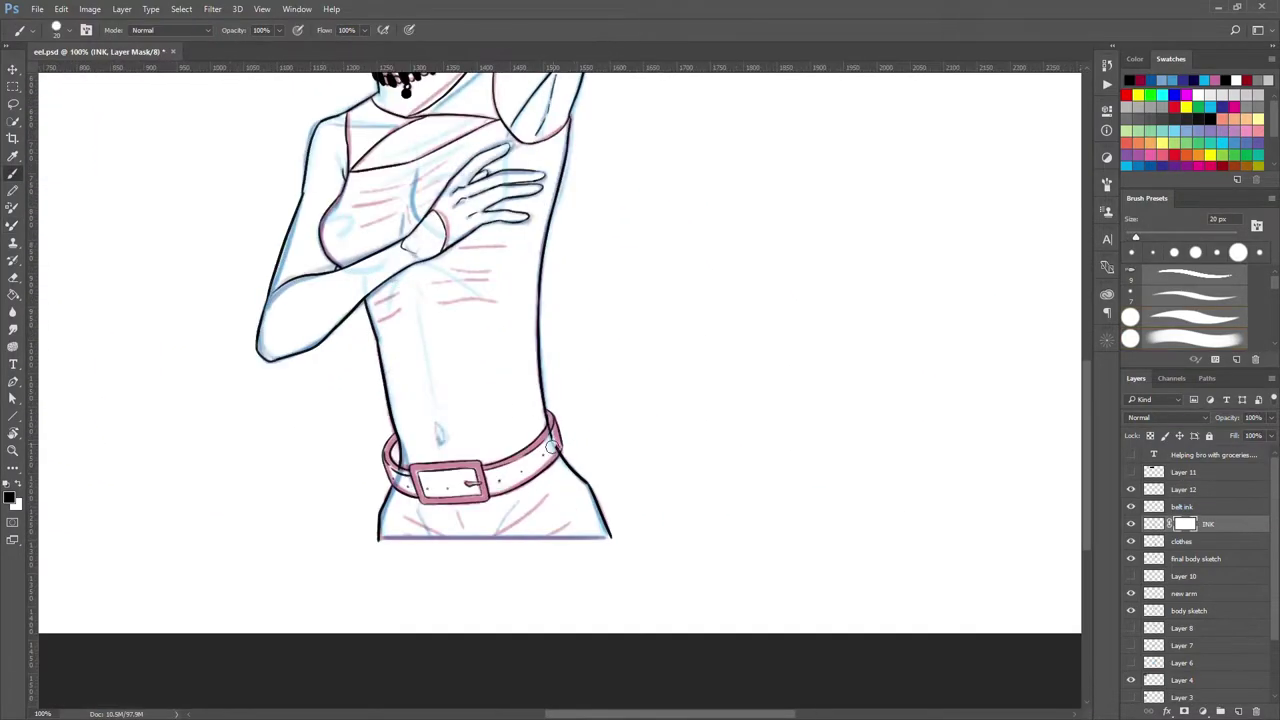
scroll(296, 216, "up", 2)
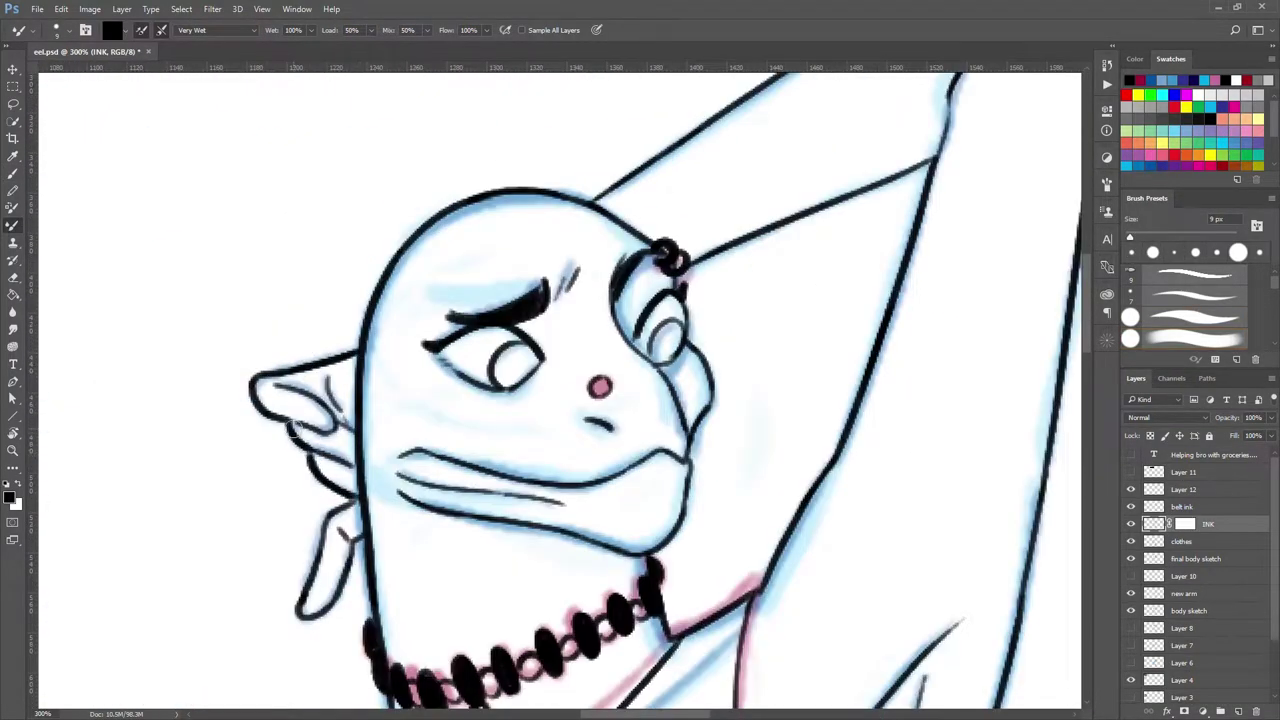
scroll(391, 409, "down", 1)
scroll(391, 409, "down", 3)
scroll(391, 409, "up", 3)
scroll(420, 395, "up", 1)
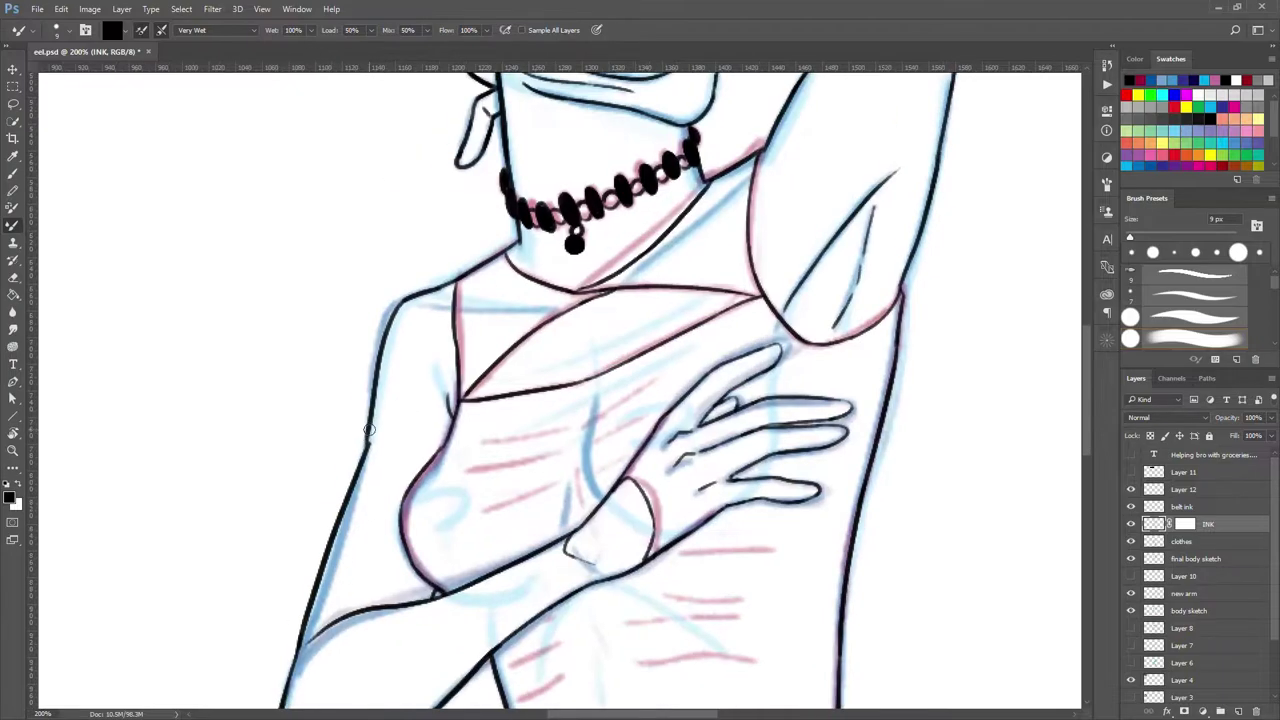
scroll(440, 385, "up", 1)
scroll(449, 380, "up", 1)
type("BLK ink")
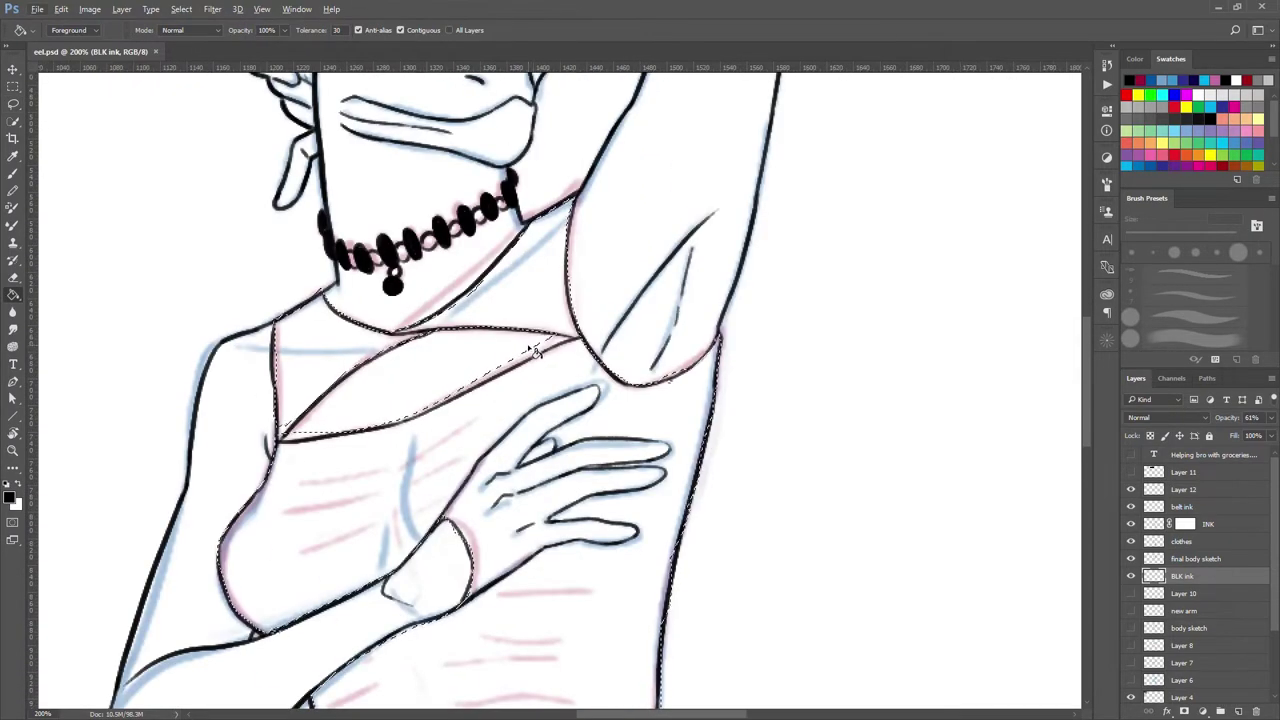
Refine the top's selection with the Lasso along the strap, forearm and wrist
key("l")
left_click_drag(428, 308, 332, 296)
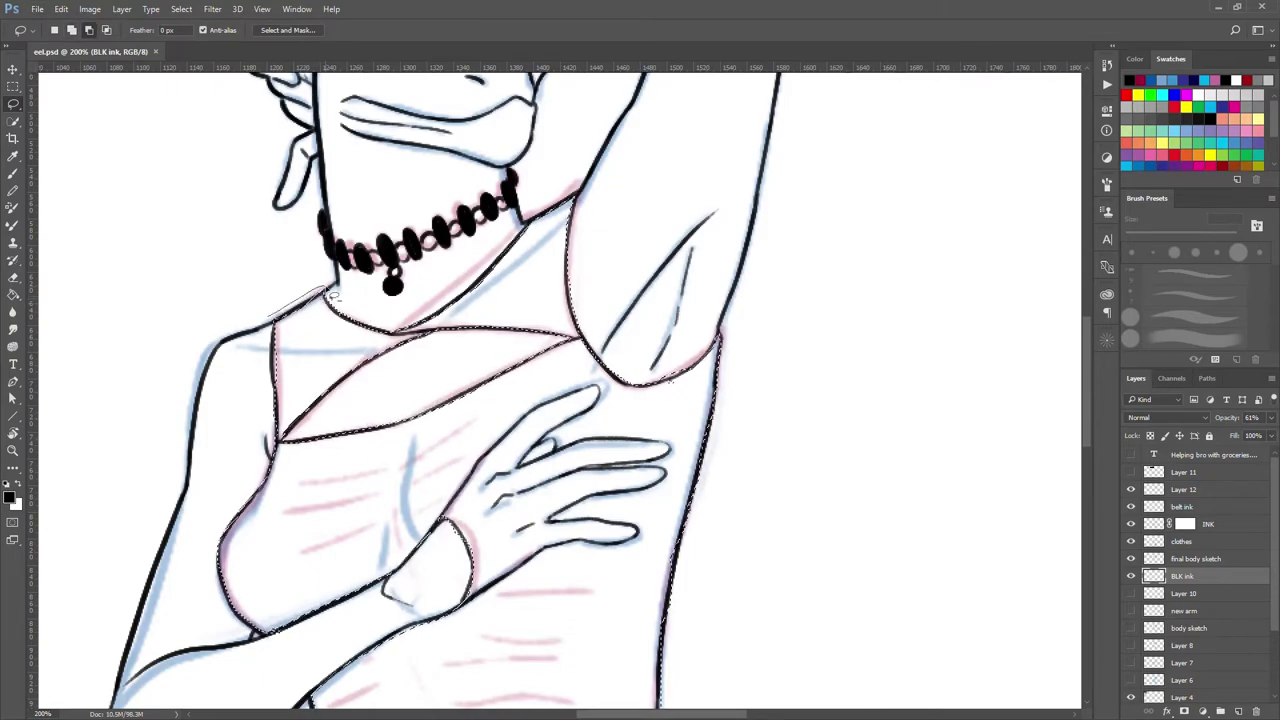
scroll(214, 420, "down", 2)
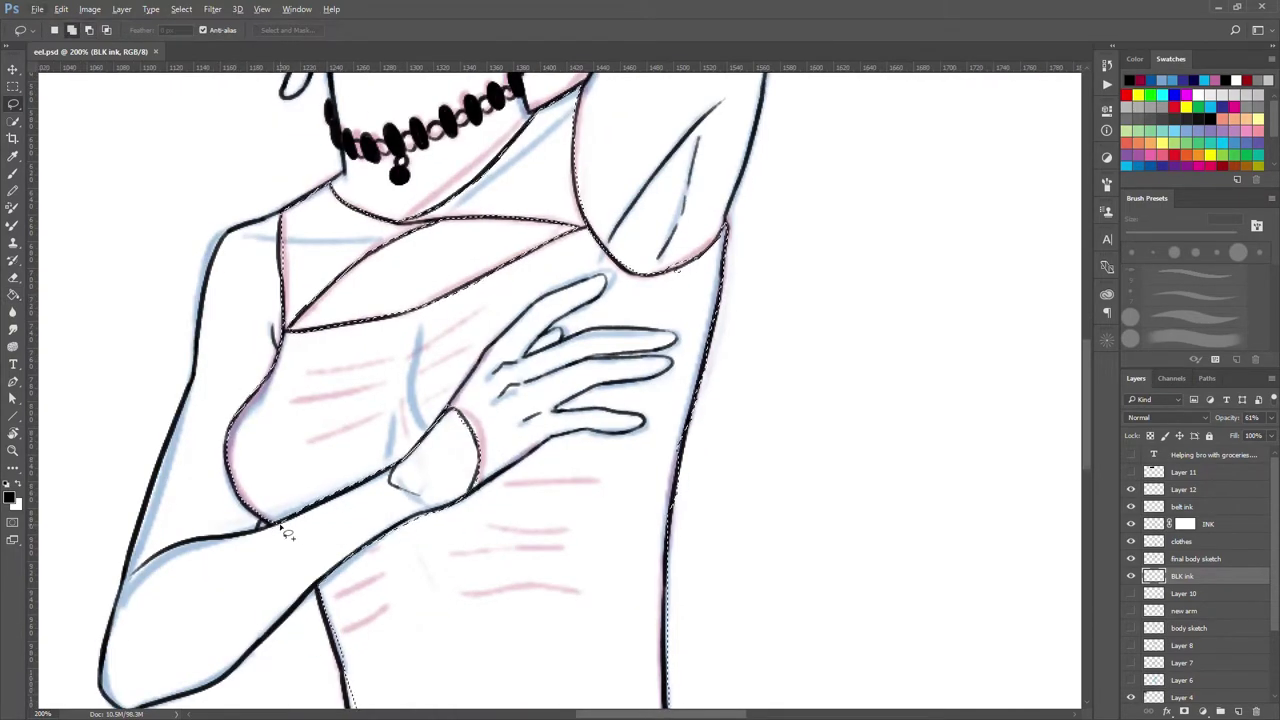
left_click_drag(287, 534, 463, 437)
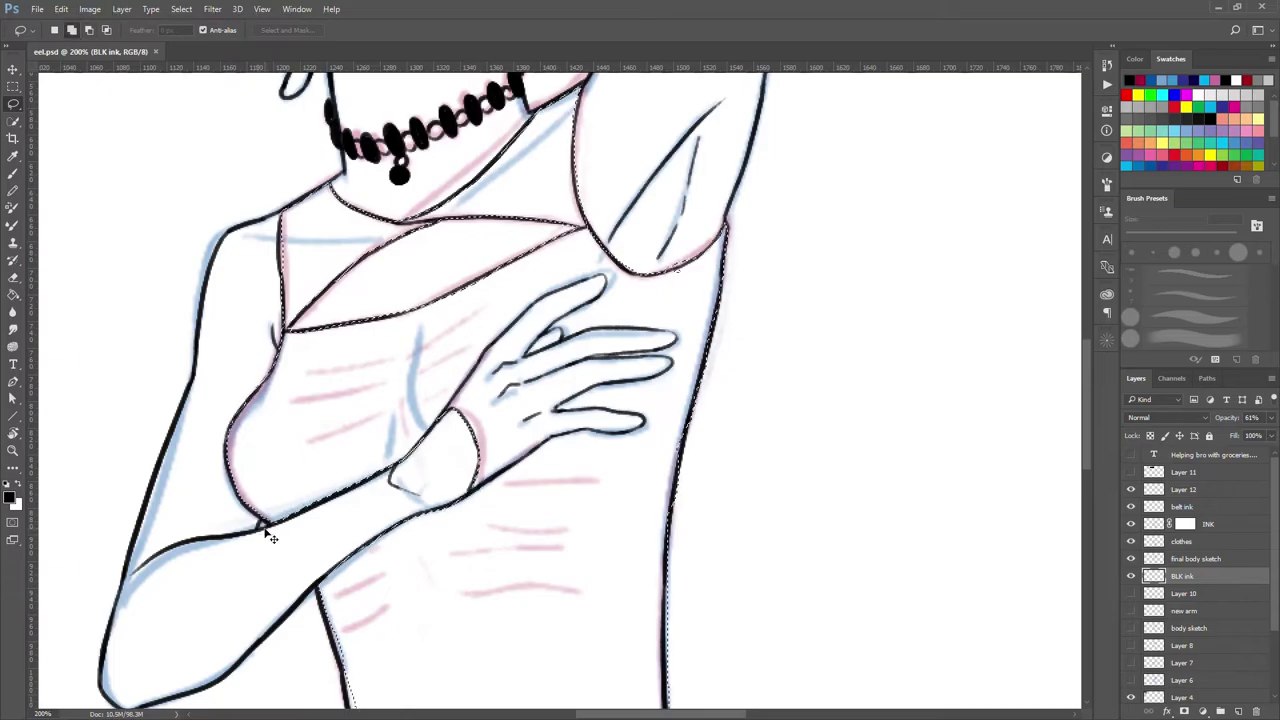
scroll(476, 432, "down", 5)
scroll(575, 308, "up", 3)
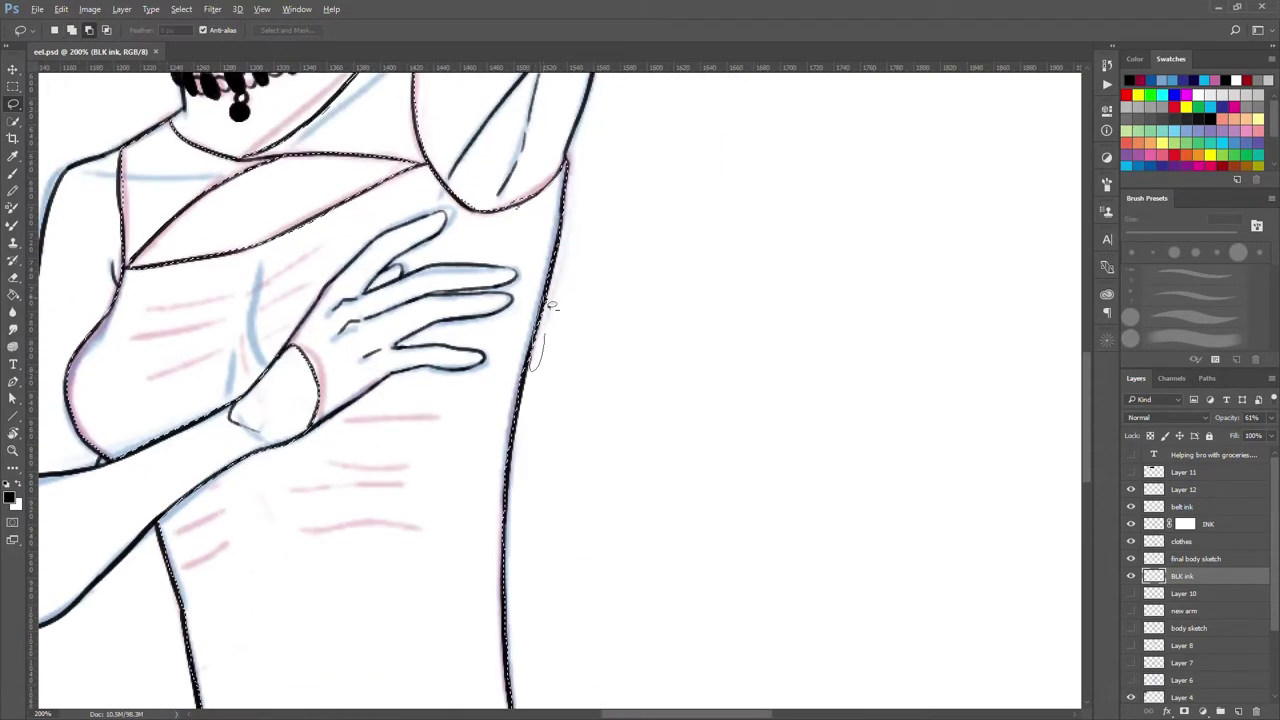
scroll(500, 290, "up", 1)
scroll(390, 257, "up", 1)
scroll(390, 257, "down", 5)
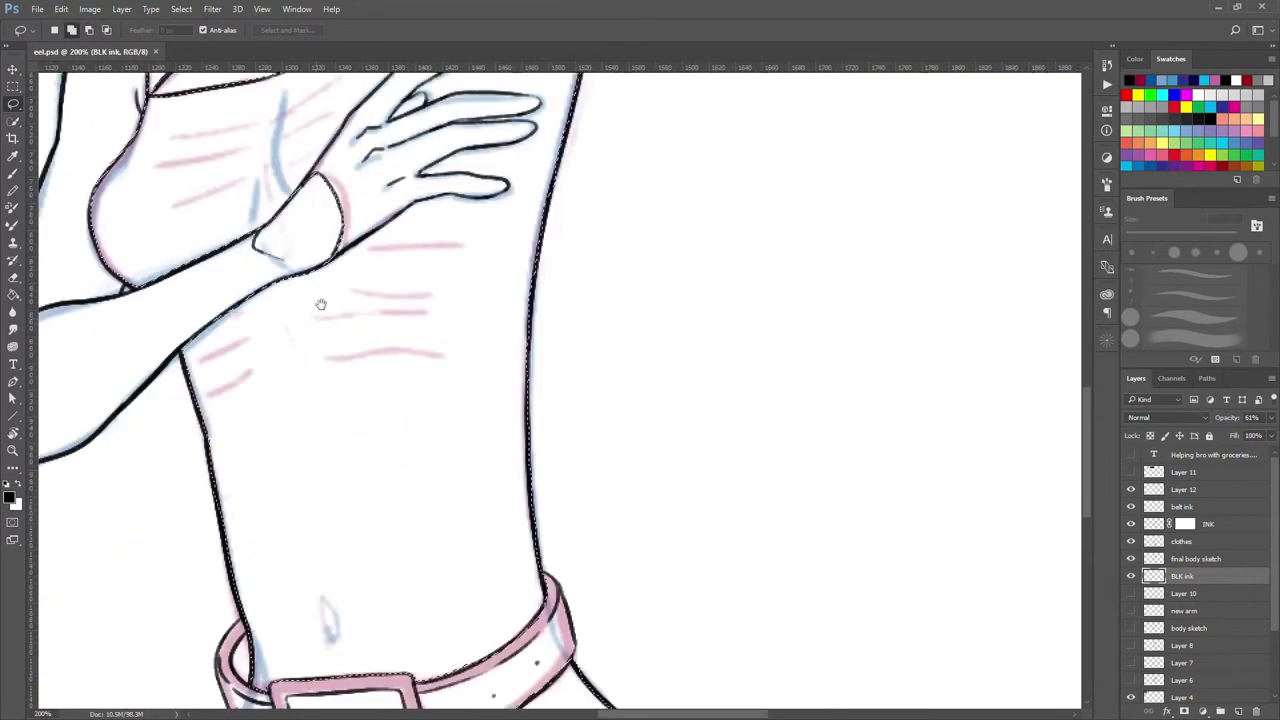
scroll(320, 297, "down", 5)
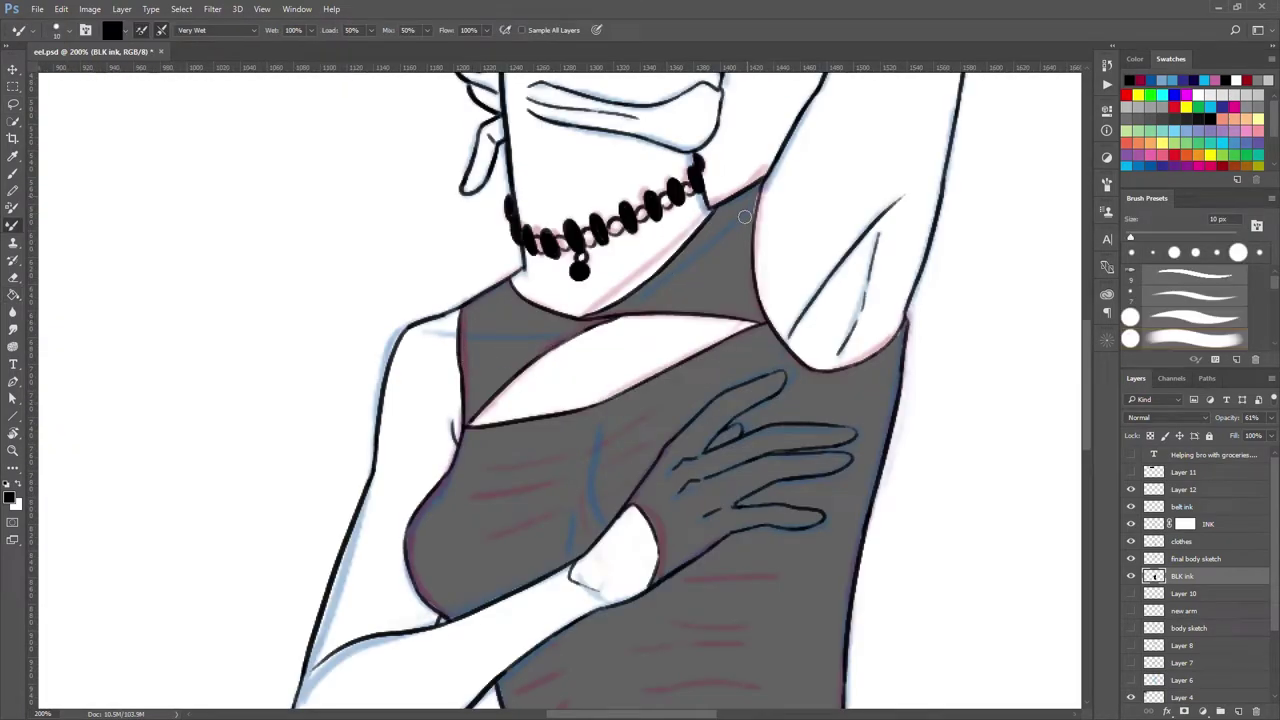
scroll(745, 217, "down", 5)
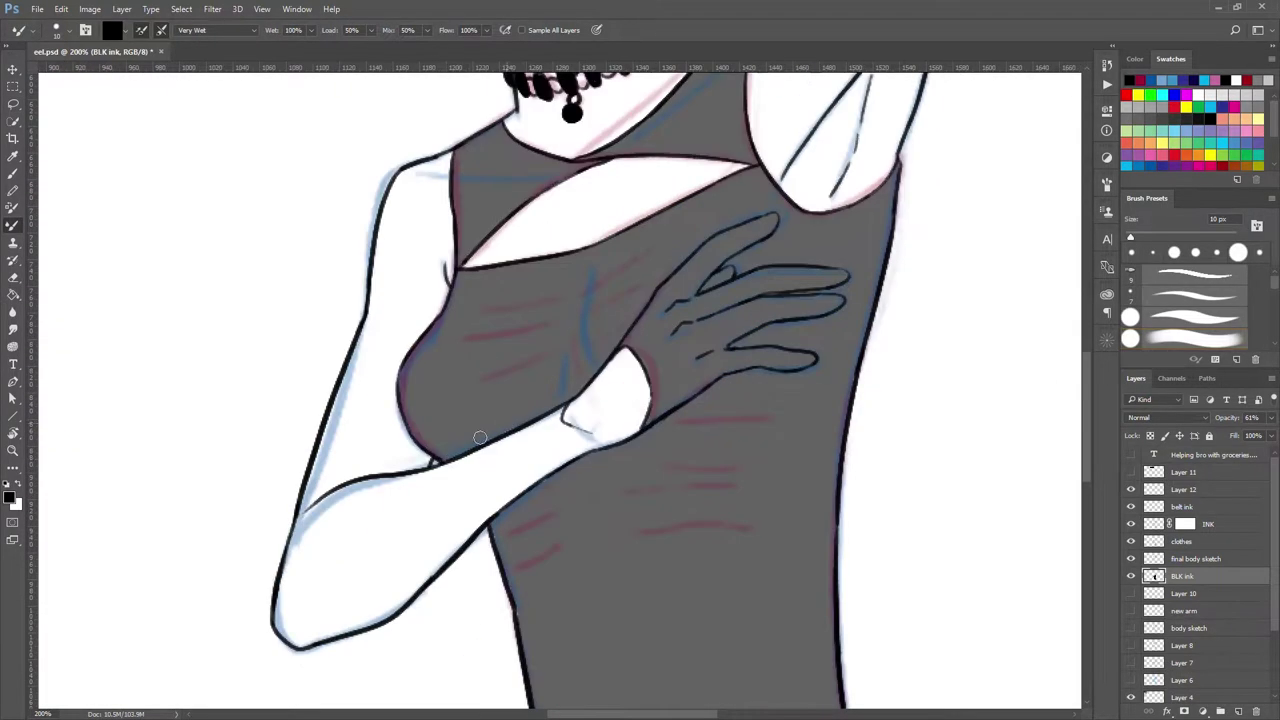
scroll(586, 223, "down", 5)
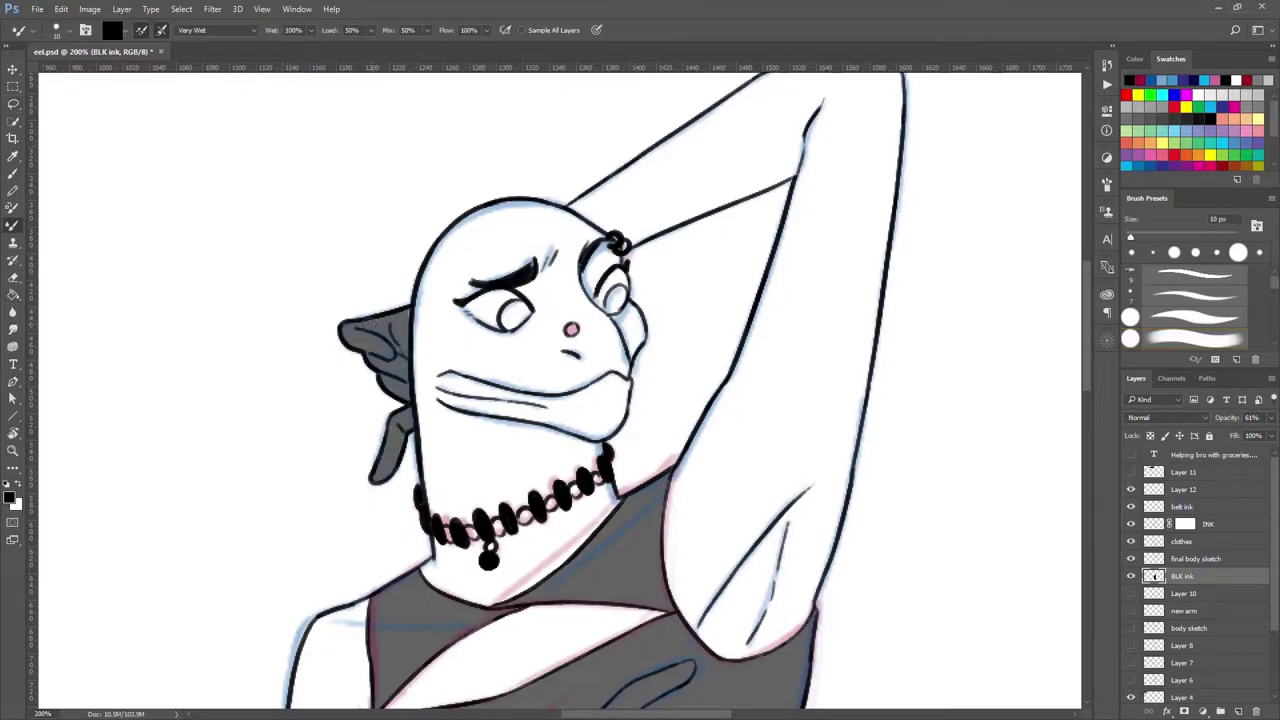
Raise the BLK ink layer's opacity to 99% and bring the torso and arm into view
left_click_drag(1244, 434, 1208, 452)
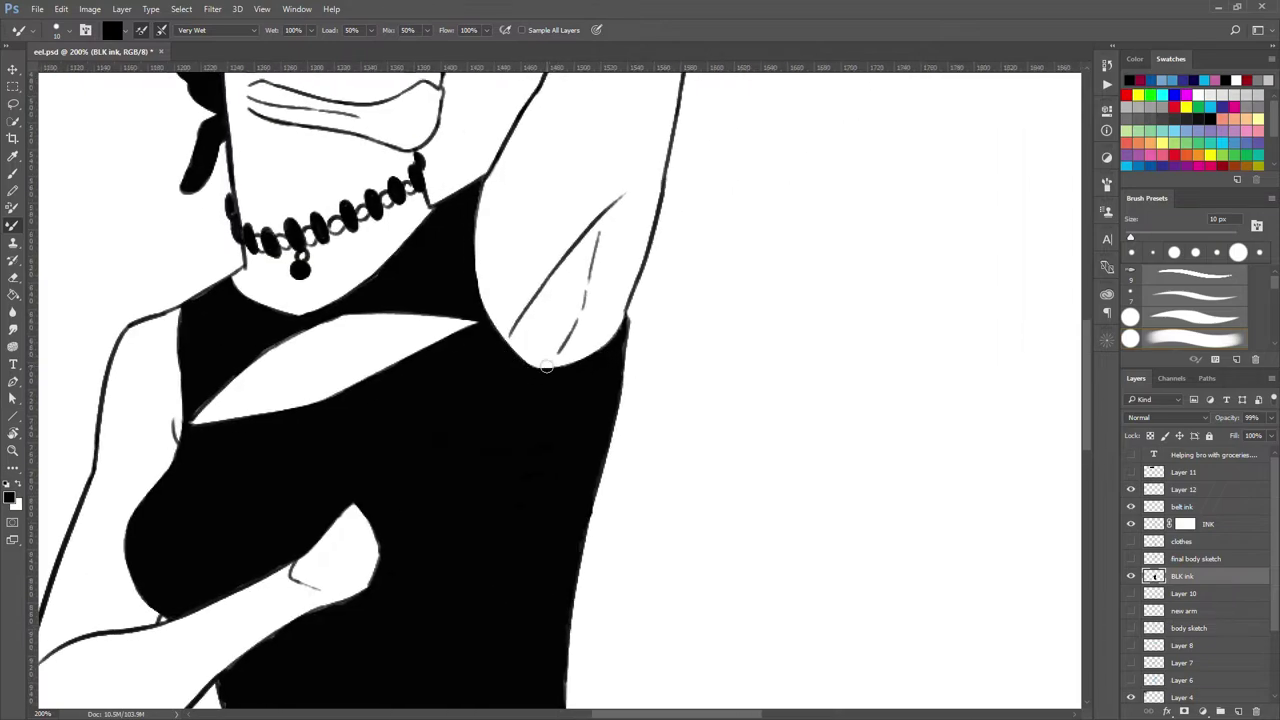
left_click_drag(368, 449, 491, 242)
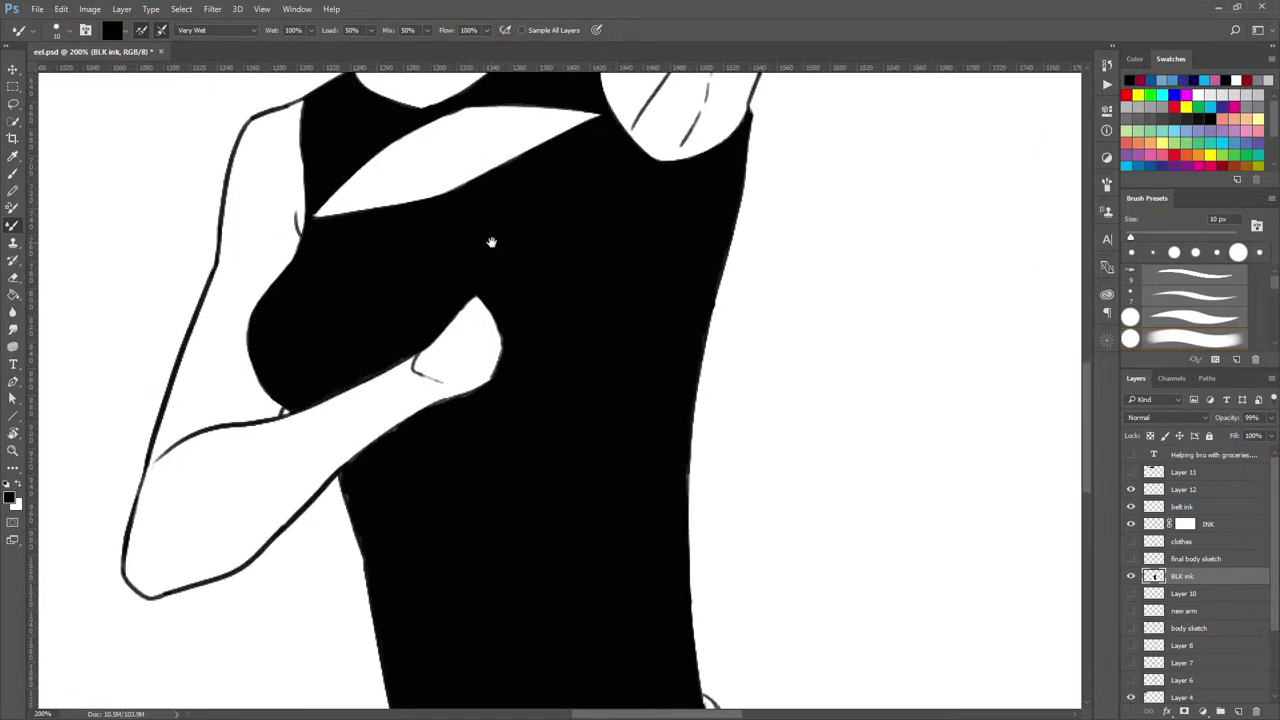
scroll(507, 340, "down", 5)
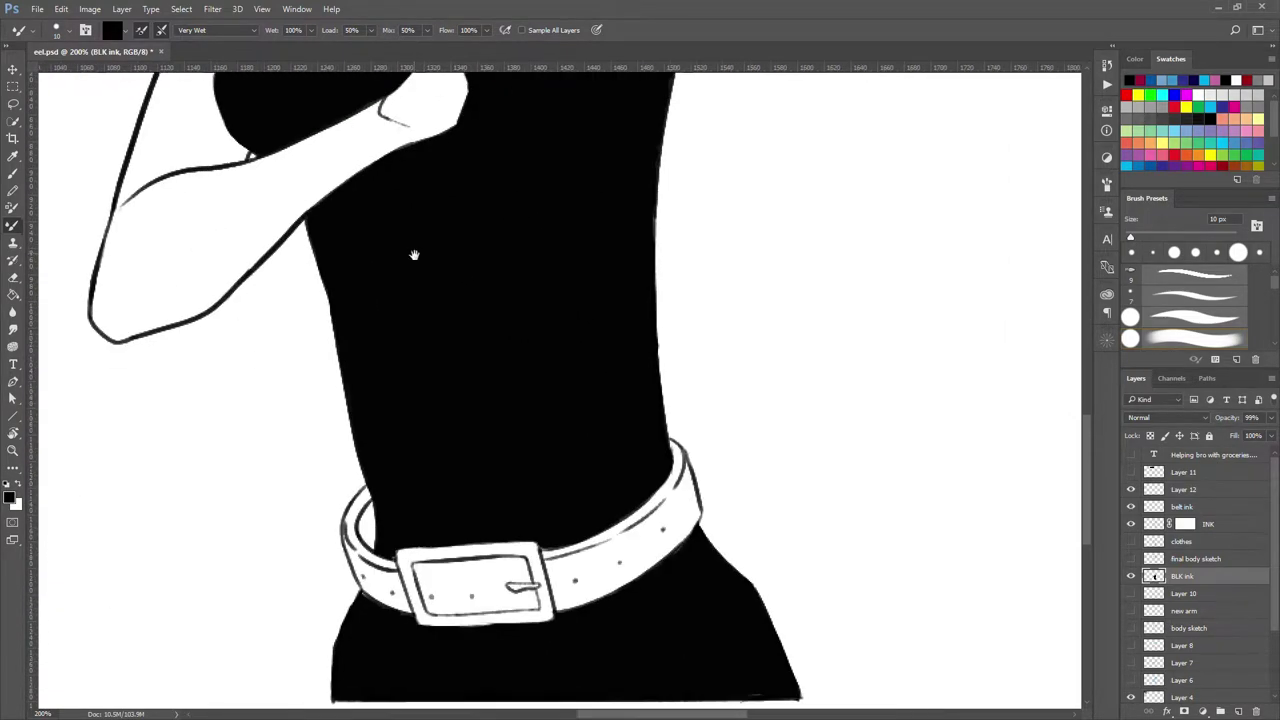
scroll(717, 587, "down", 1)
scroll(415, 461, "up", 5)
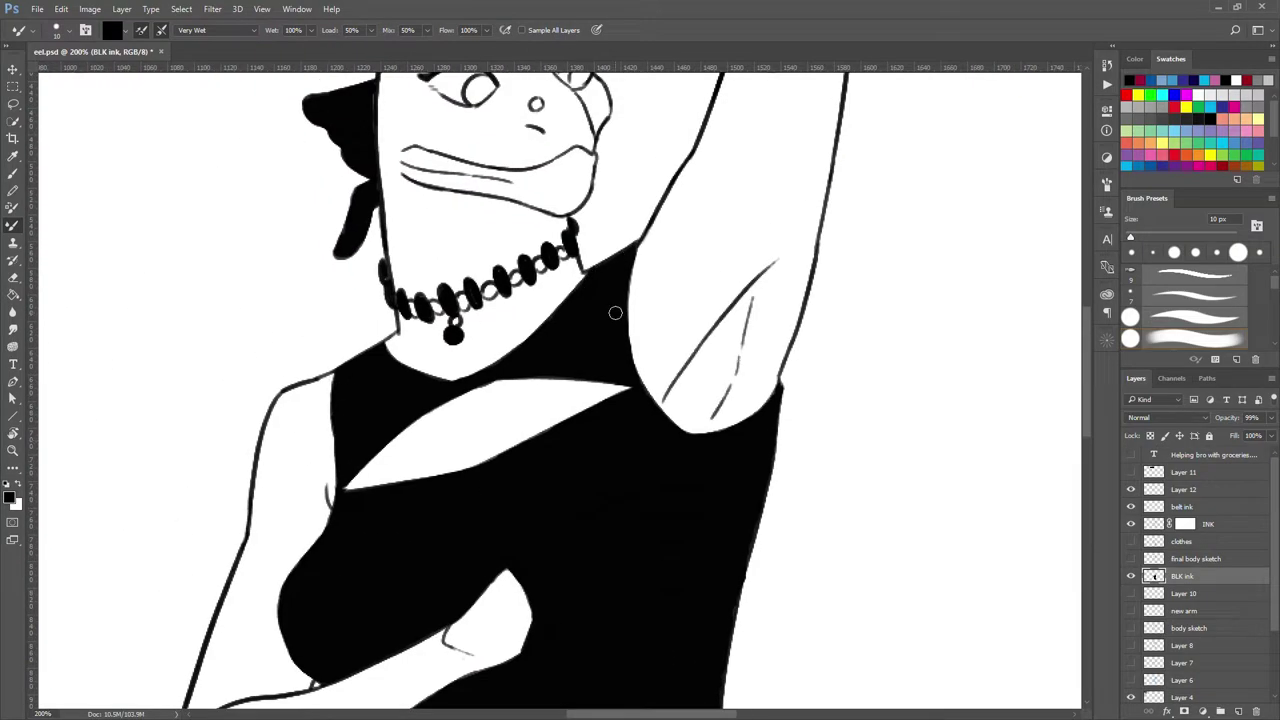
scroll(615, 313, "down", 5)
scroll(395, 400, "up", 6)
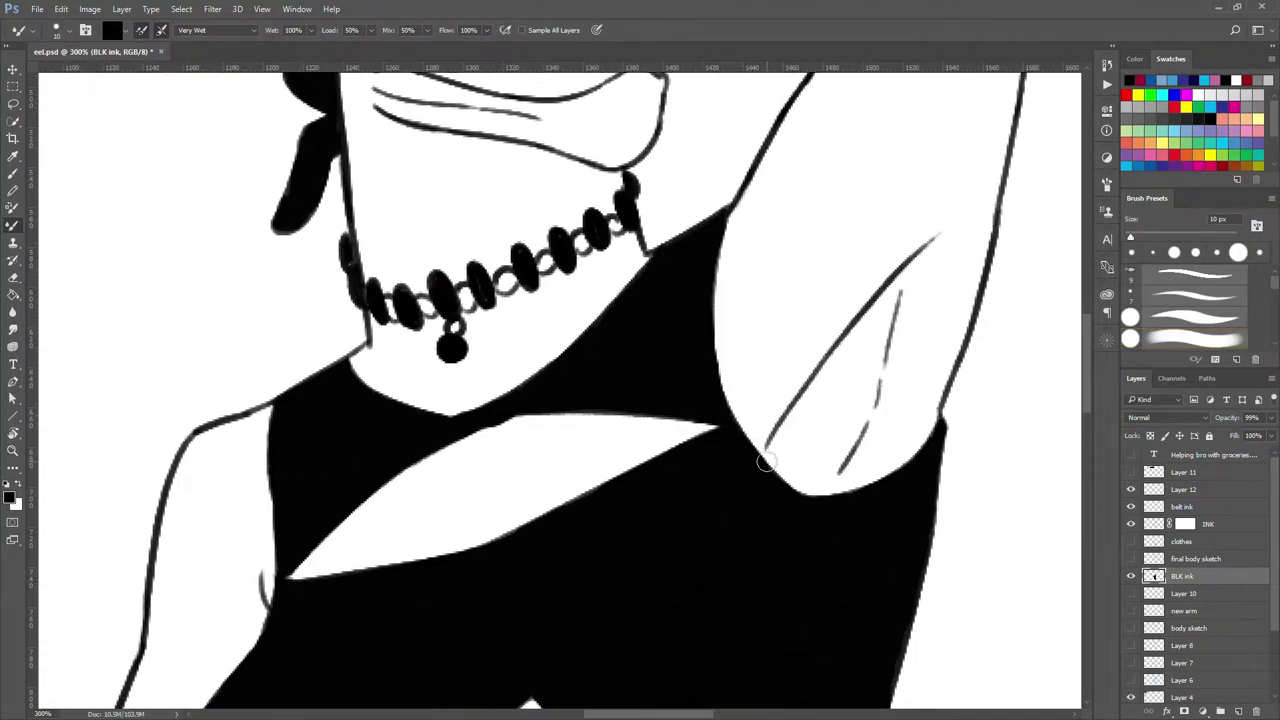
scroll(385, 430, "up", 3)
scroll(384, 423, "down", 5)
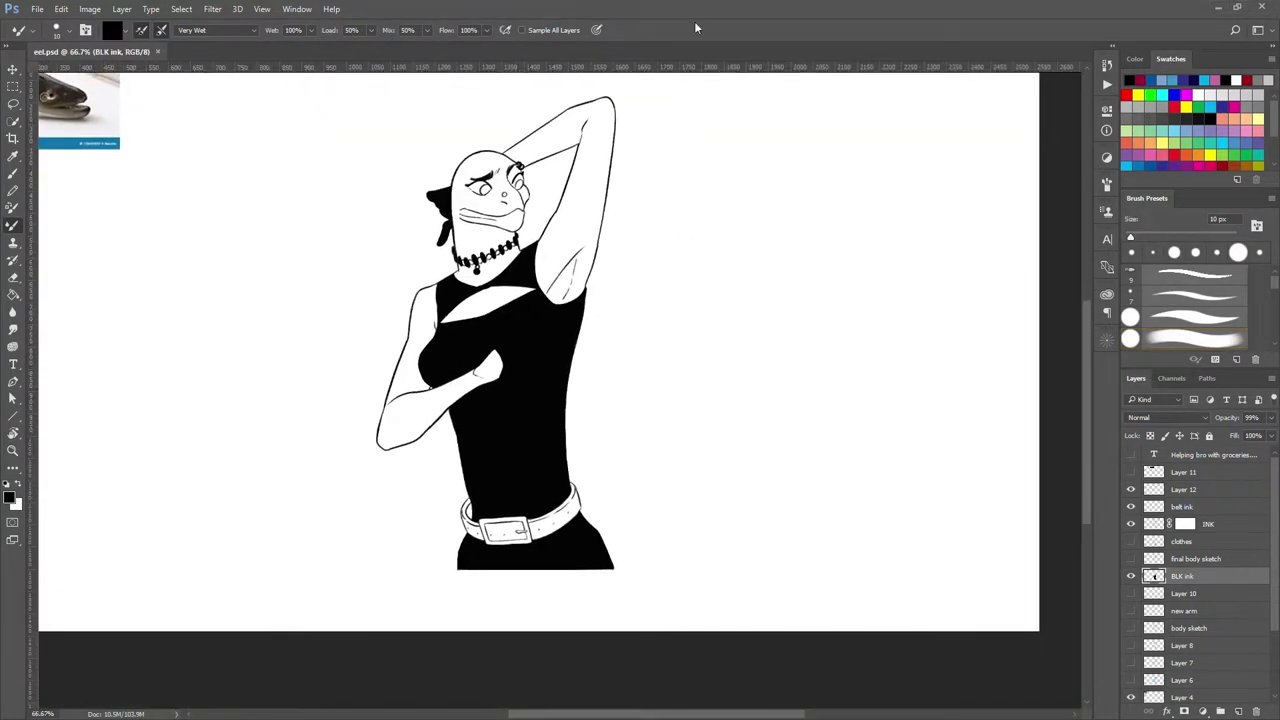
Paint white highlights along the hand, fingertip and finger top edges
key("e")
scroll(338, 507, "up", 5)
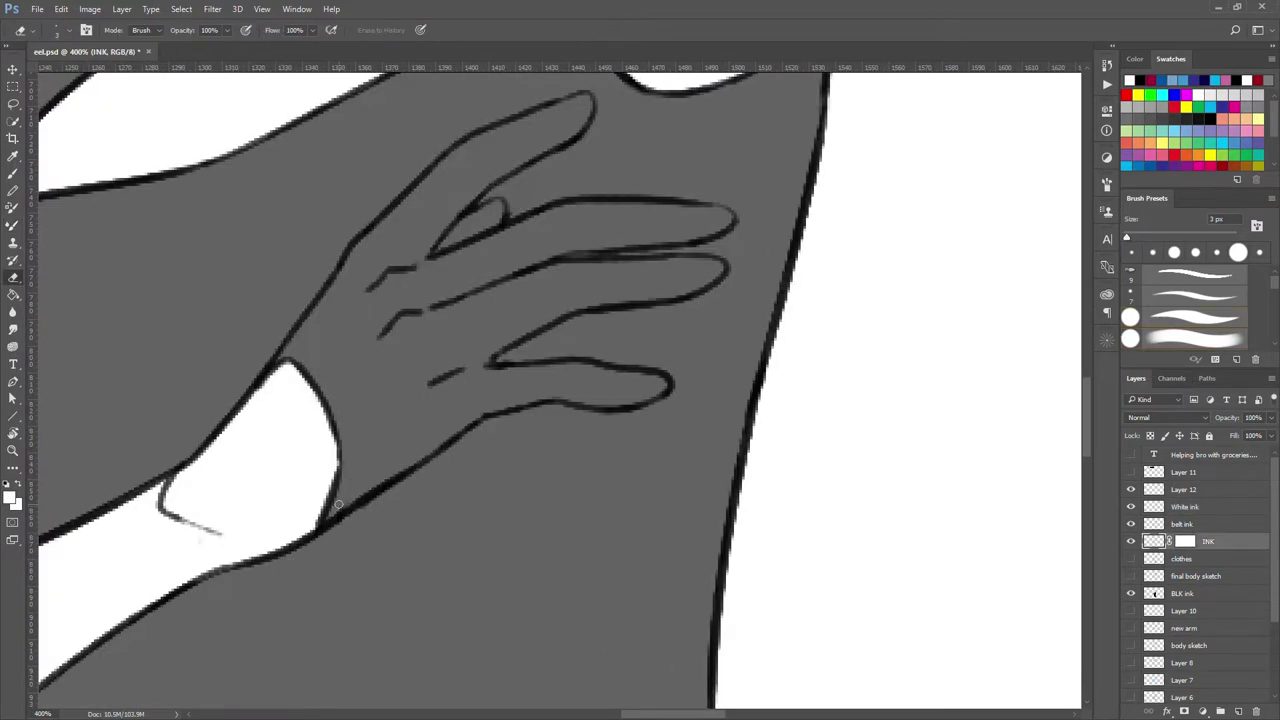
left_click_drag(392, 228, 547, 148)
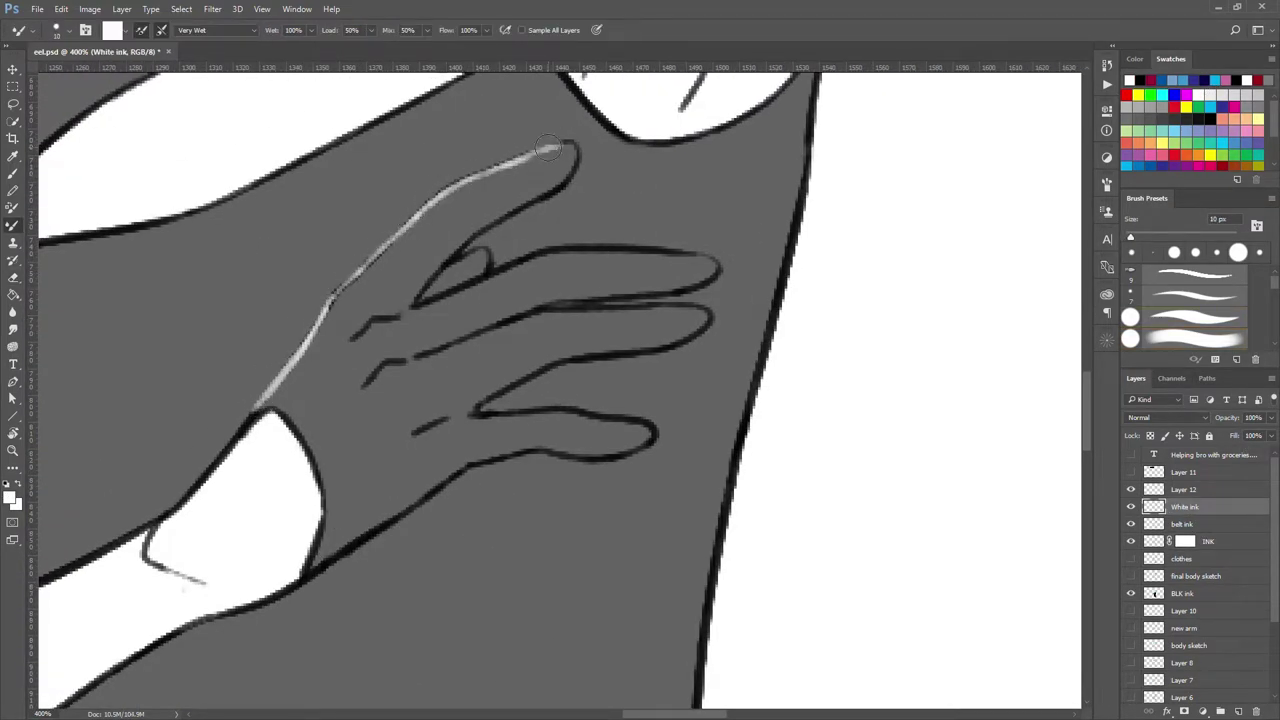
left_click_drag(530, 215, 570, 150)
left_click_drag(541, 249, 466, 224)
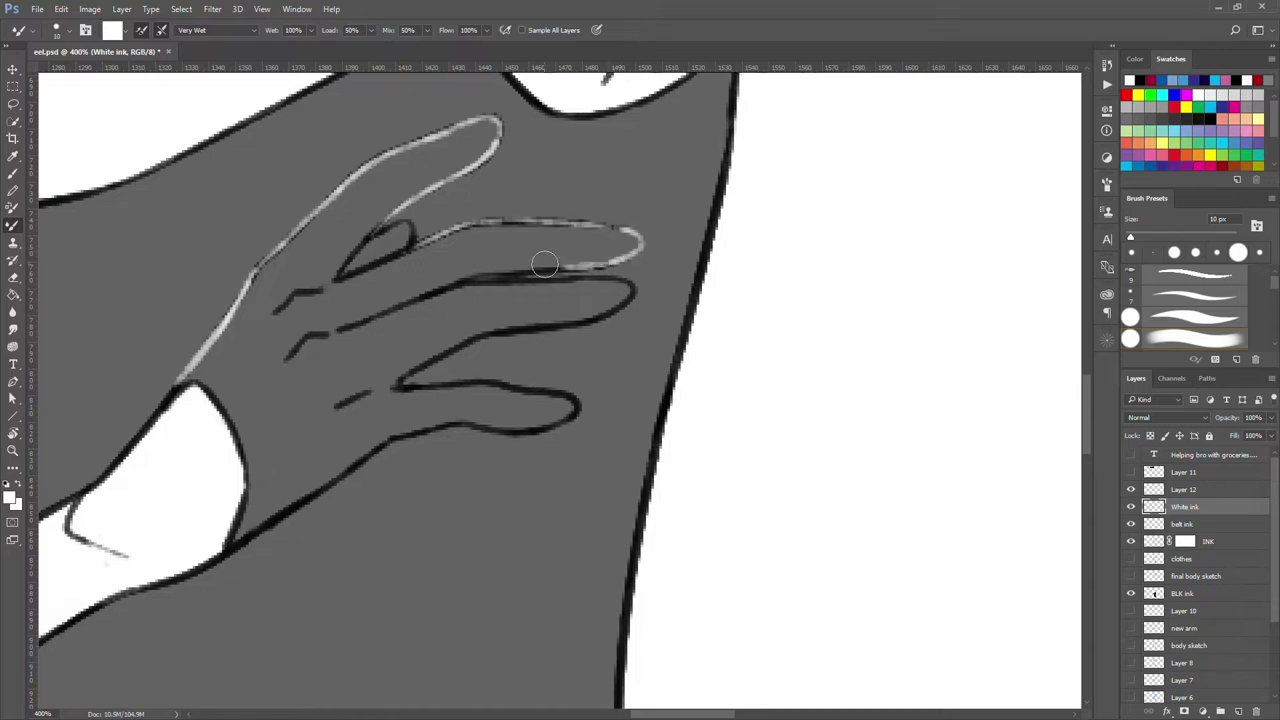
mouse_move(617, 307)
left_mouse_down()
mouse_move(400, 381)
mouse_move(388, 351)
left_mouse_up()
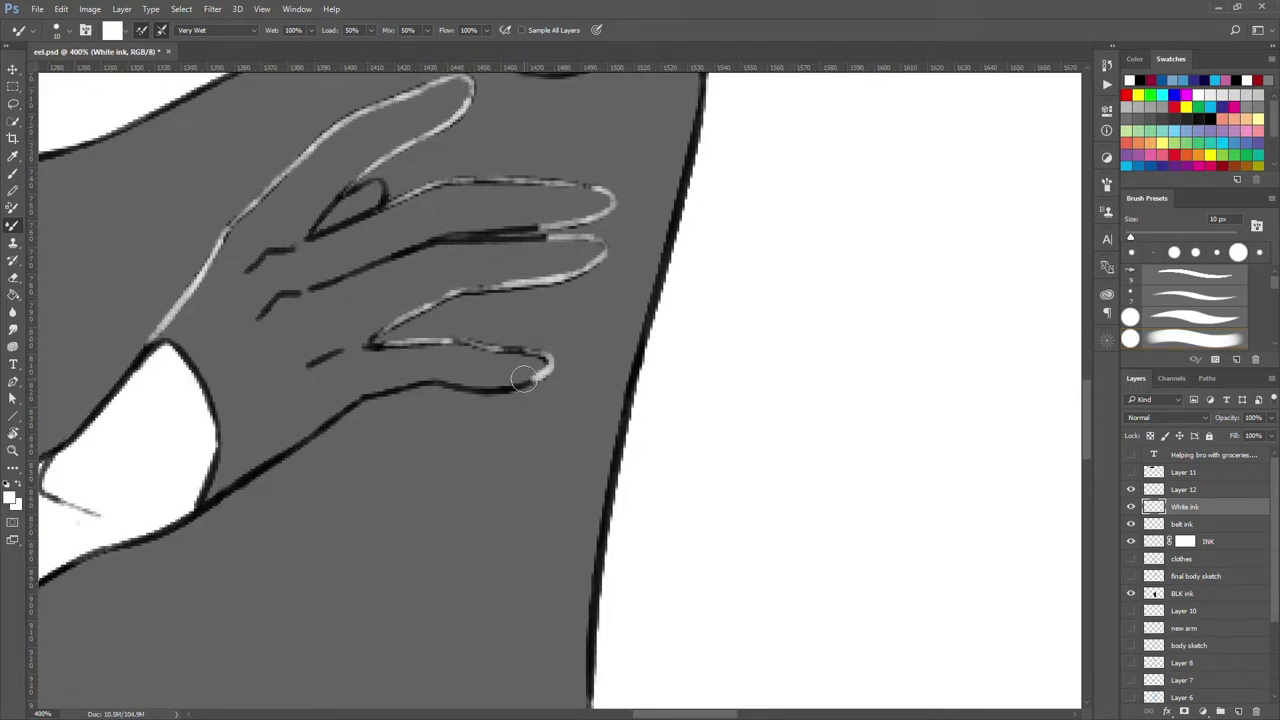
left_click_drag(430, 240, 560, 232)
left_click_drag(359, 190, 376, 240)
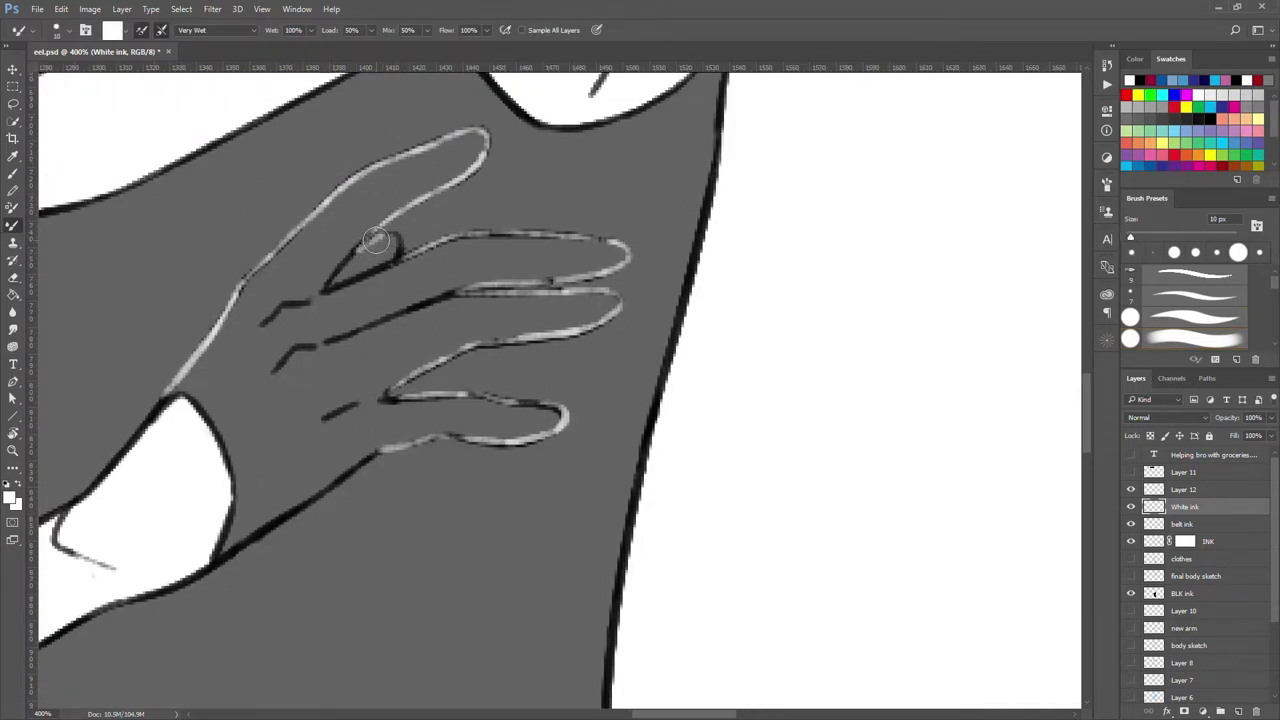
Trace the hand's lower outline and add white highlights along the wrist and arm edge
left_click_drag(330, 342, 456, 292)
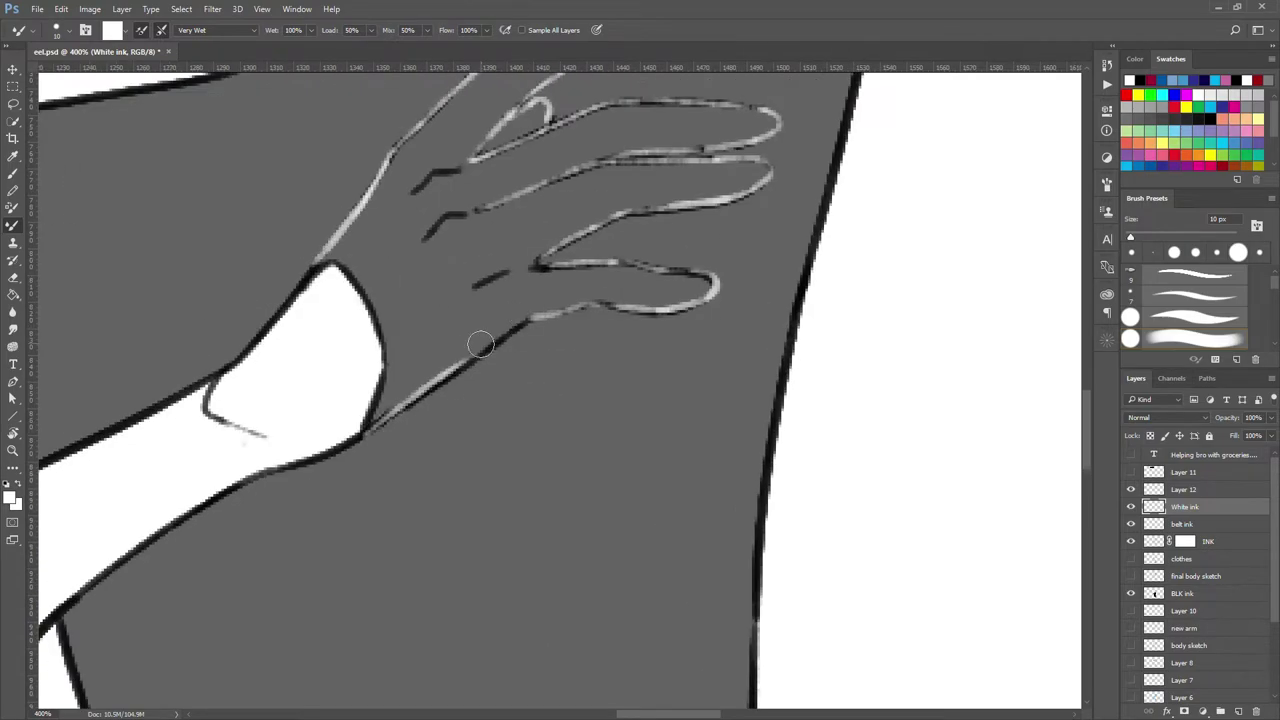
left_click_drag(440, 400, 700, 90)
left_click_drag(195, 474, 362, 338)
left_click_drag(376, 322, 416, 372)
left_click_drag(208, 388, 408, 278)
left_click_drag(448, 186, 348, 326)
key("ctrl+1")
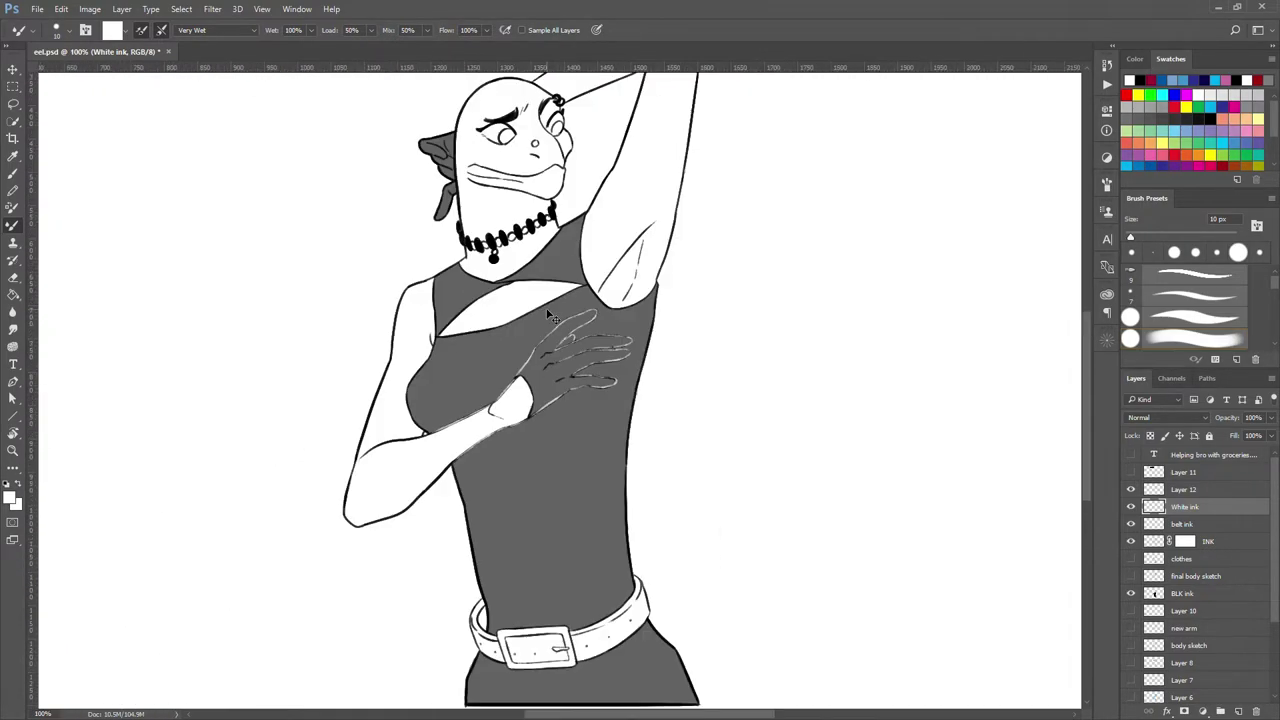
left_click(1183, 593)
Smooth and touch up the forearm's white edge line with the wet brush
scroll(517, 345, "up", 2)
key("alt+bracketright")
key("alt+bracketright")
key("alt+bracketright")
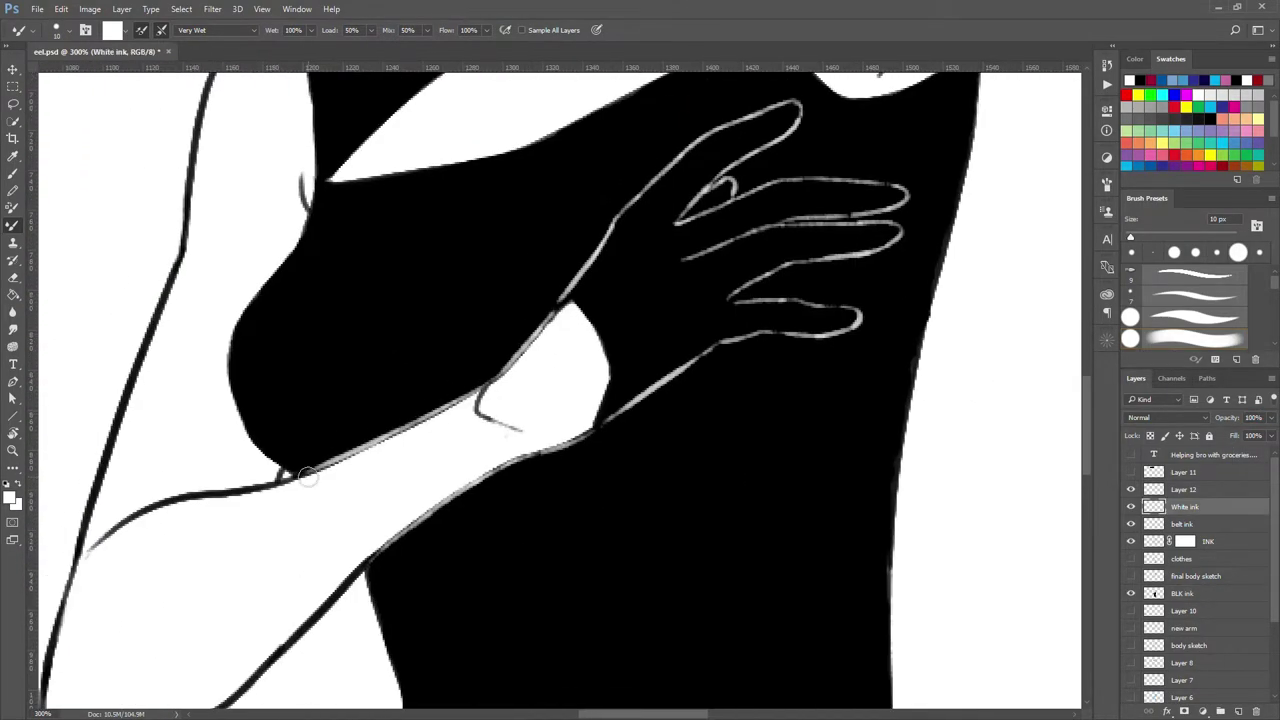
key("e")
scroll(393, 424, "down", 2)
key("b")
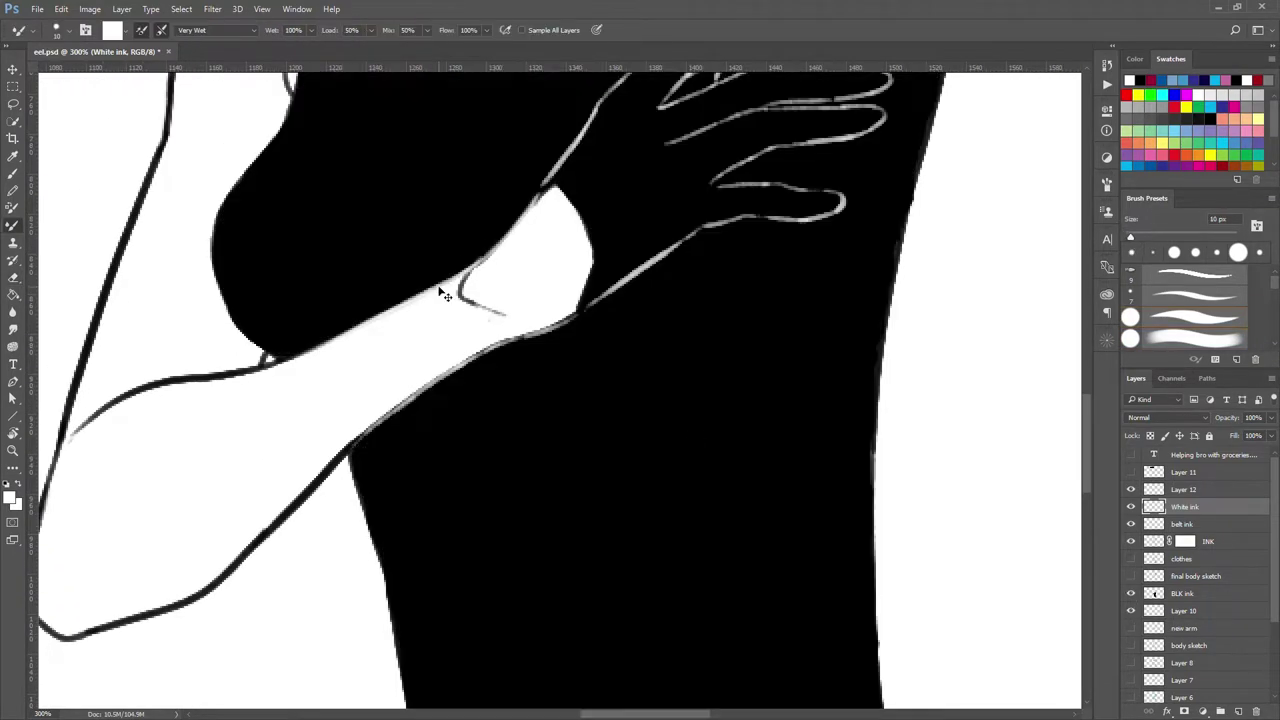
scroll(466, 328, "down", 1)
left_click_drag(606, 254, 523, 303)
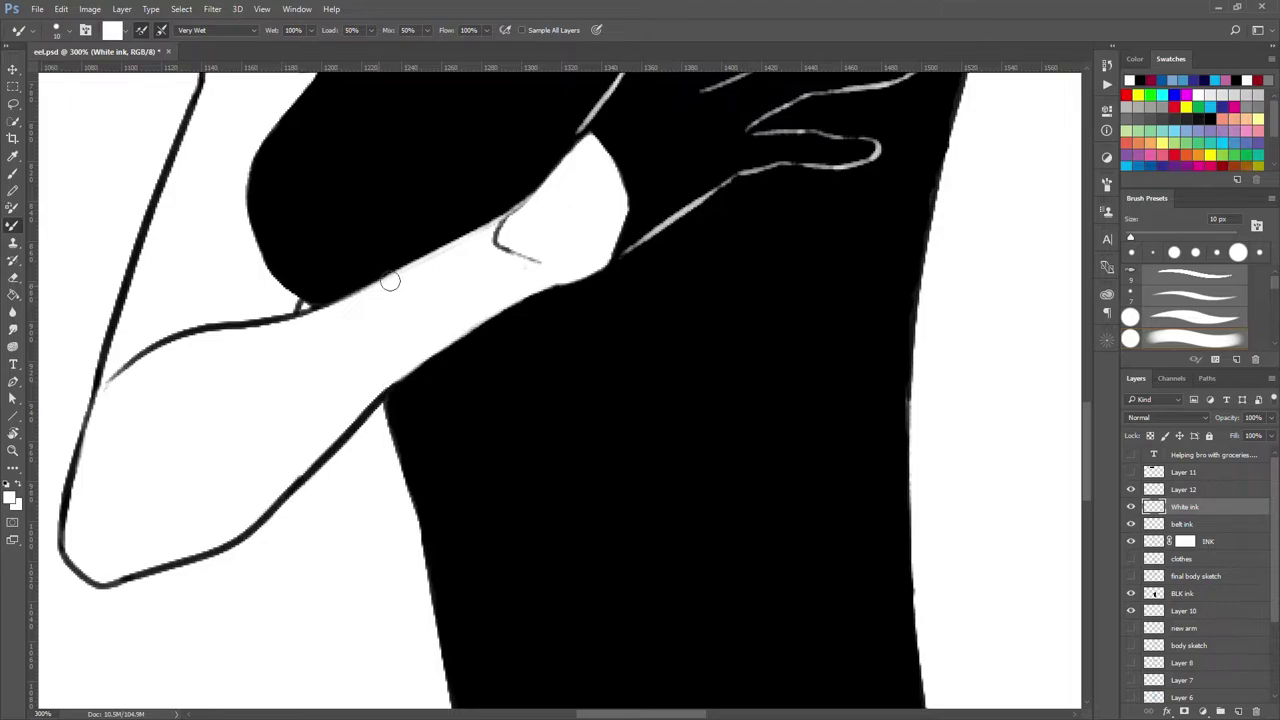
scroll(394, 266, "down", 3)
scroll(515, 234, "up", 4)
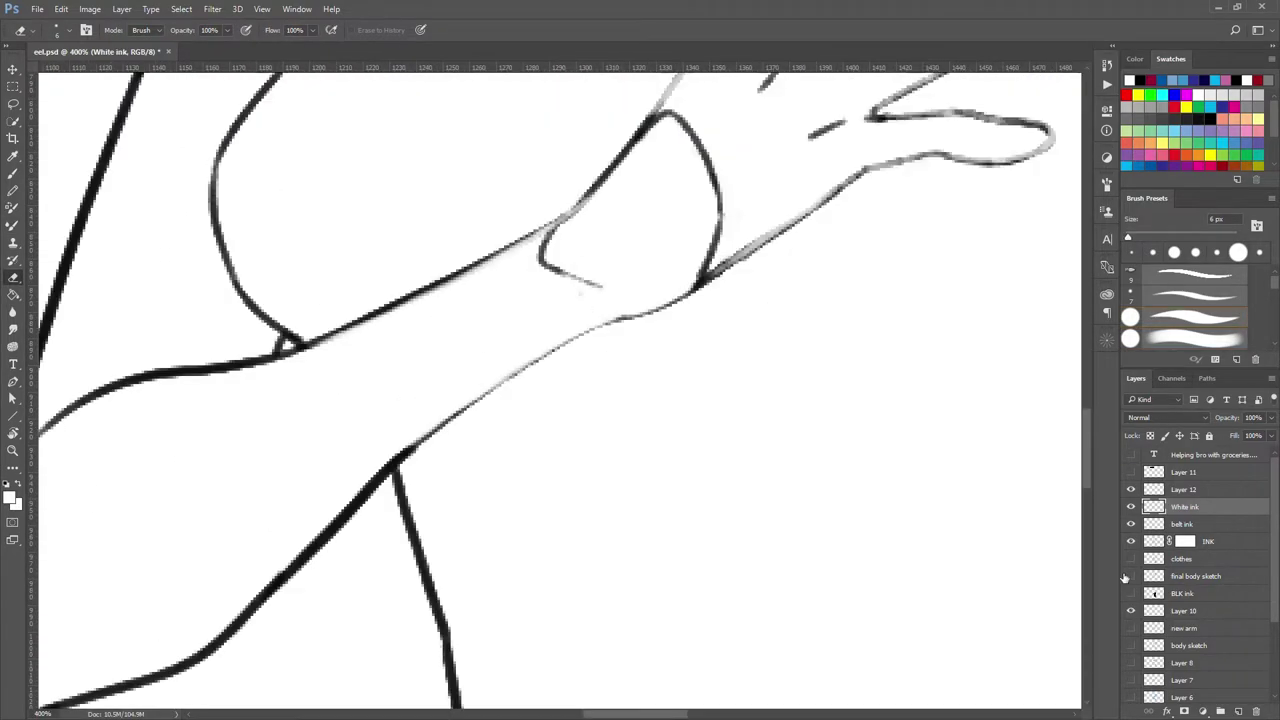
left_click_drag(492, 257, 489, 247)
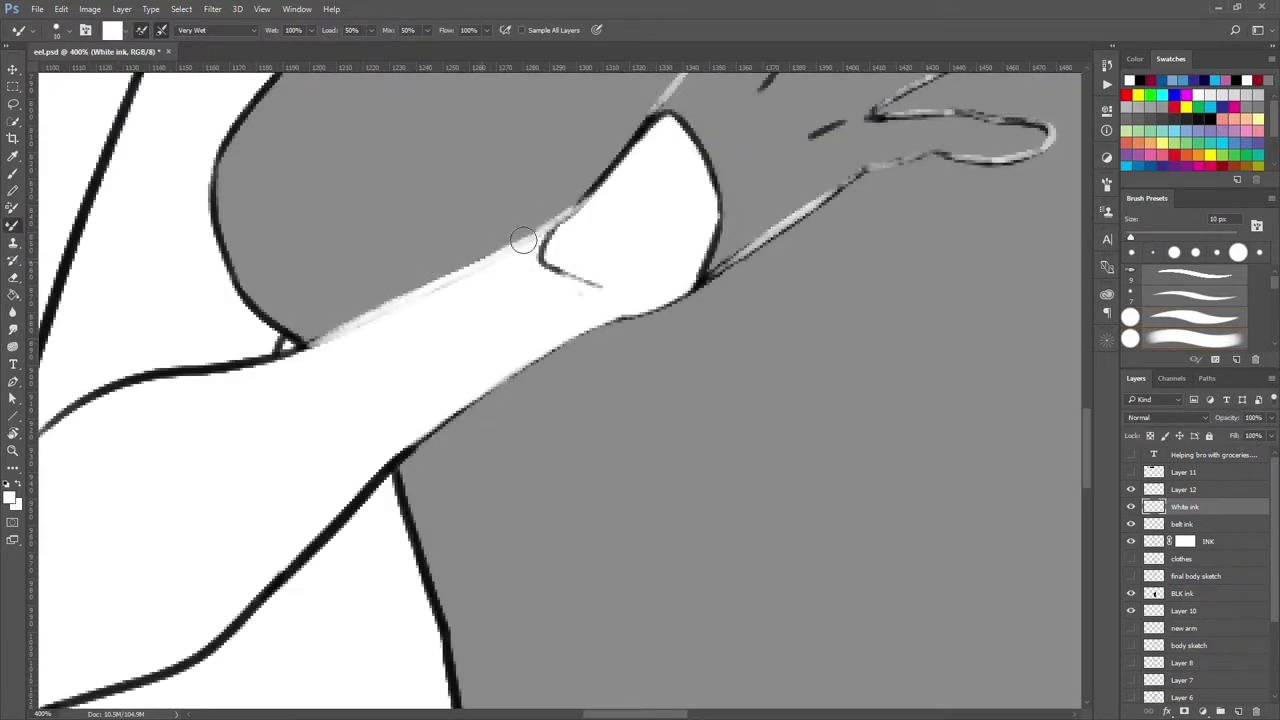
Fit the whole figure on screen with Ctrl+0 and make the COLOR layer active
key("e")
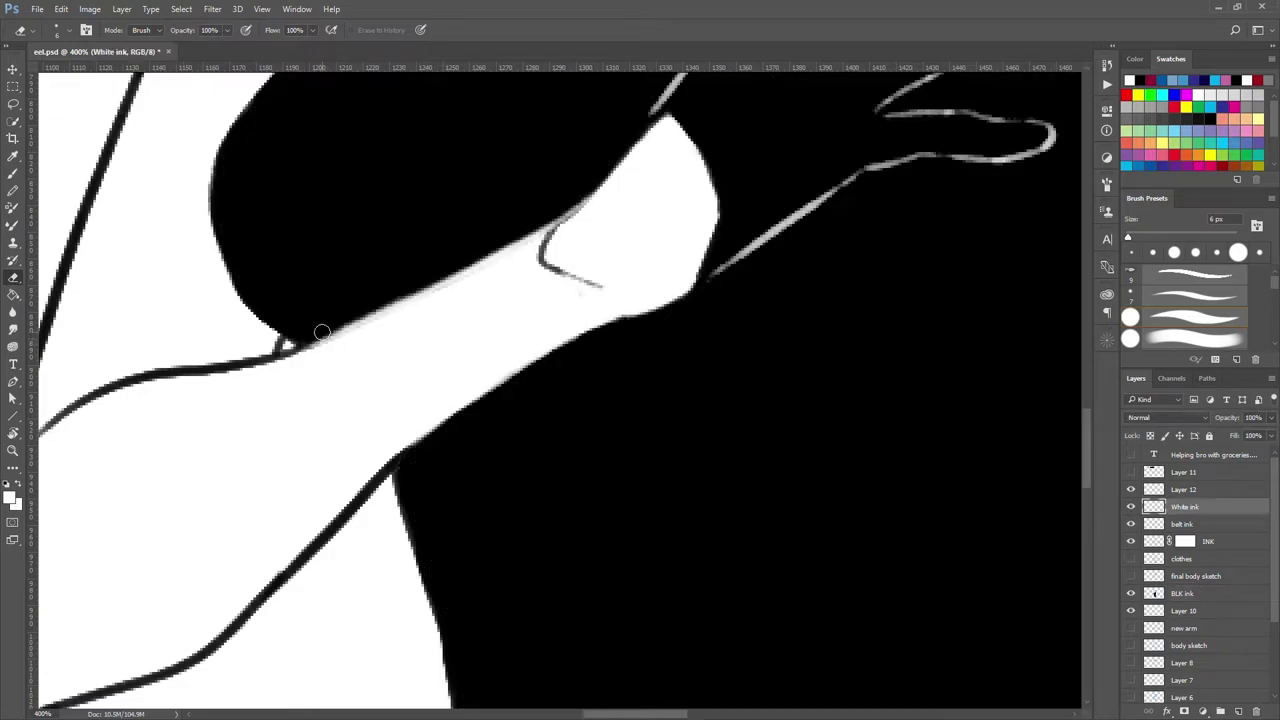
key("ctrl+0")
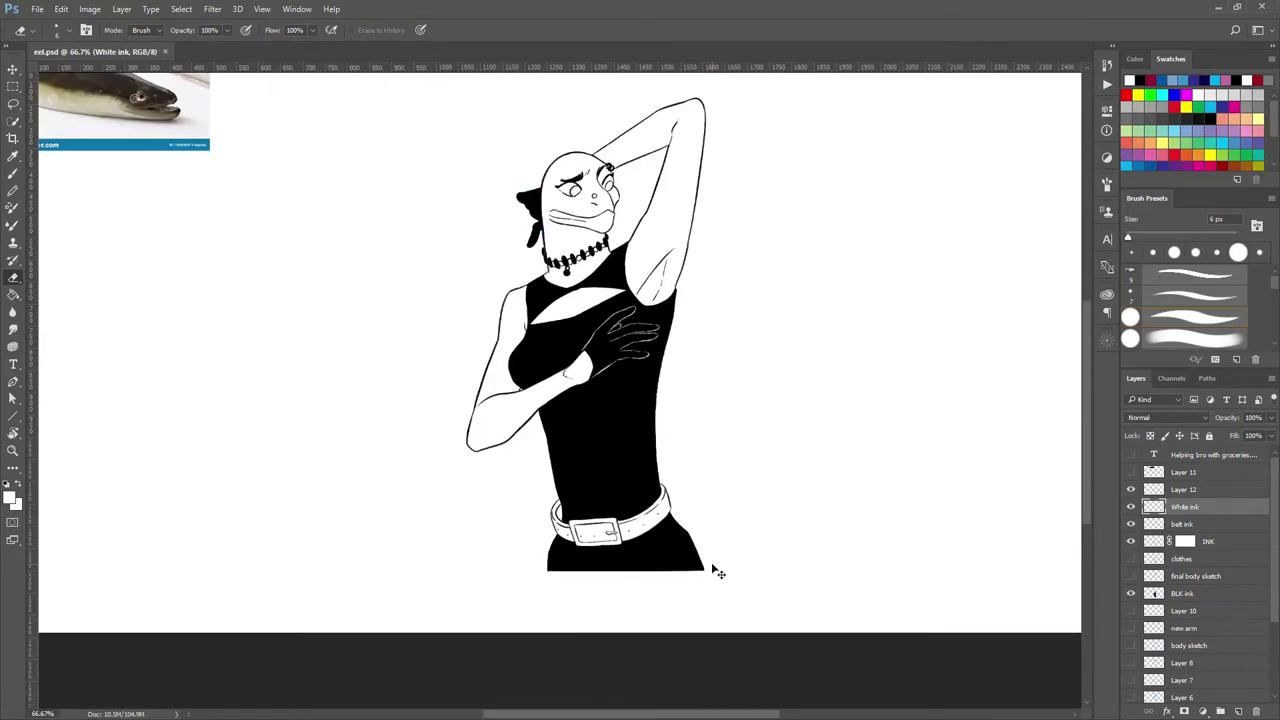
left_click(1181, 610)
Sample brown, Magic Wand the background, invert, and fill the figure dark brown
scroll(600, 400, "up", 2)
key("i")
scroll(158, 193, "up", 2)
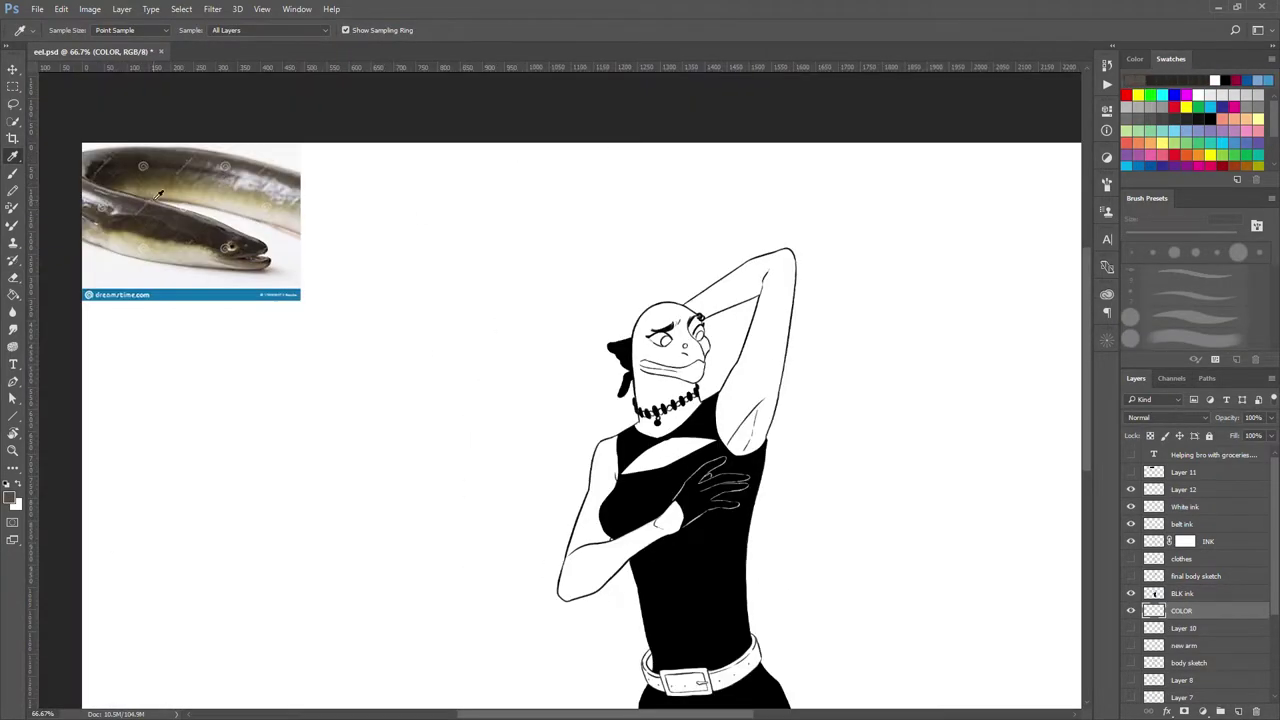
key("w")
left_click(1185, 541, "ctrl")
left_click(1181, 610)
key("g")
left_click(450, 330)
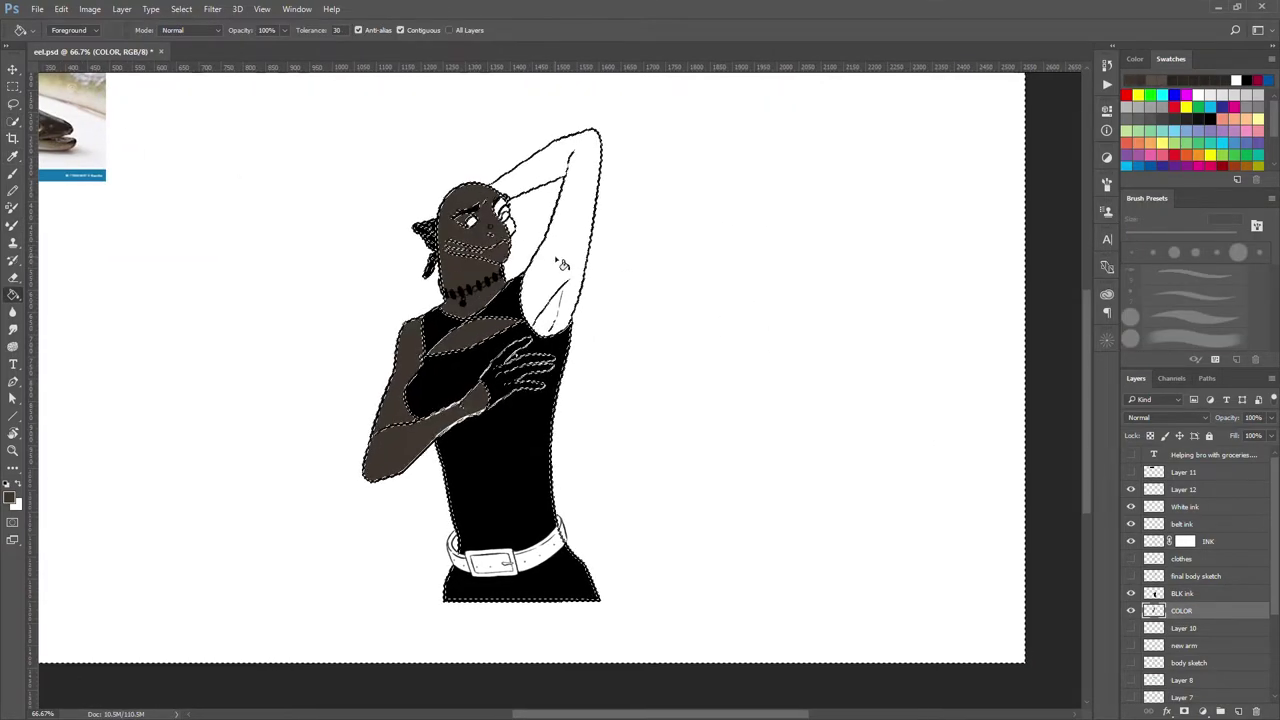
Fill remaining skin gaps with a smaller blending brush across the figure
scroll(444, 368, "up", 3)
key("b")
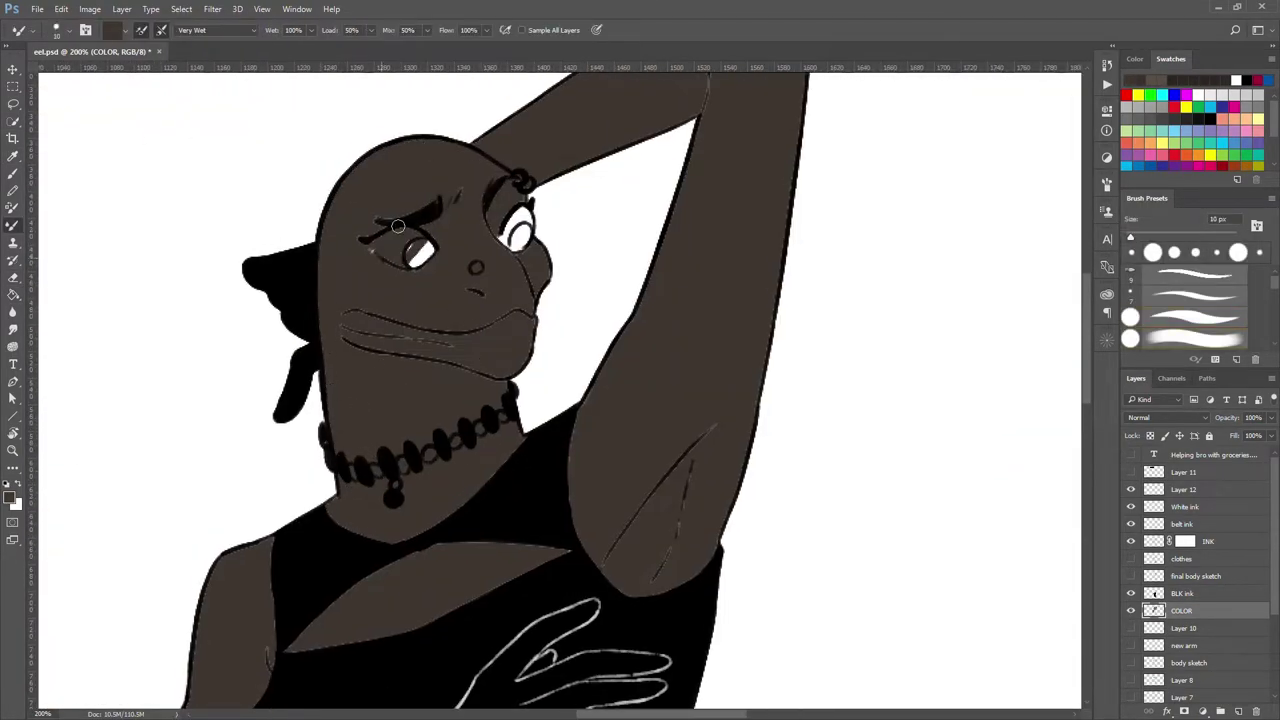
scroll(377, 263, "up", 2)
scroll(377, 263, "right", 2)
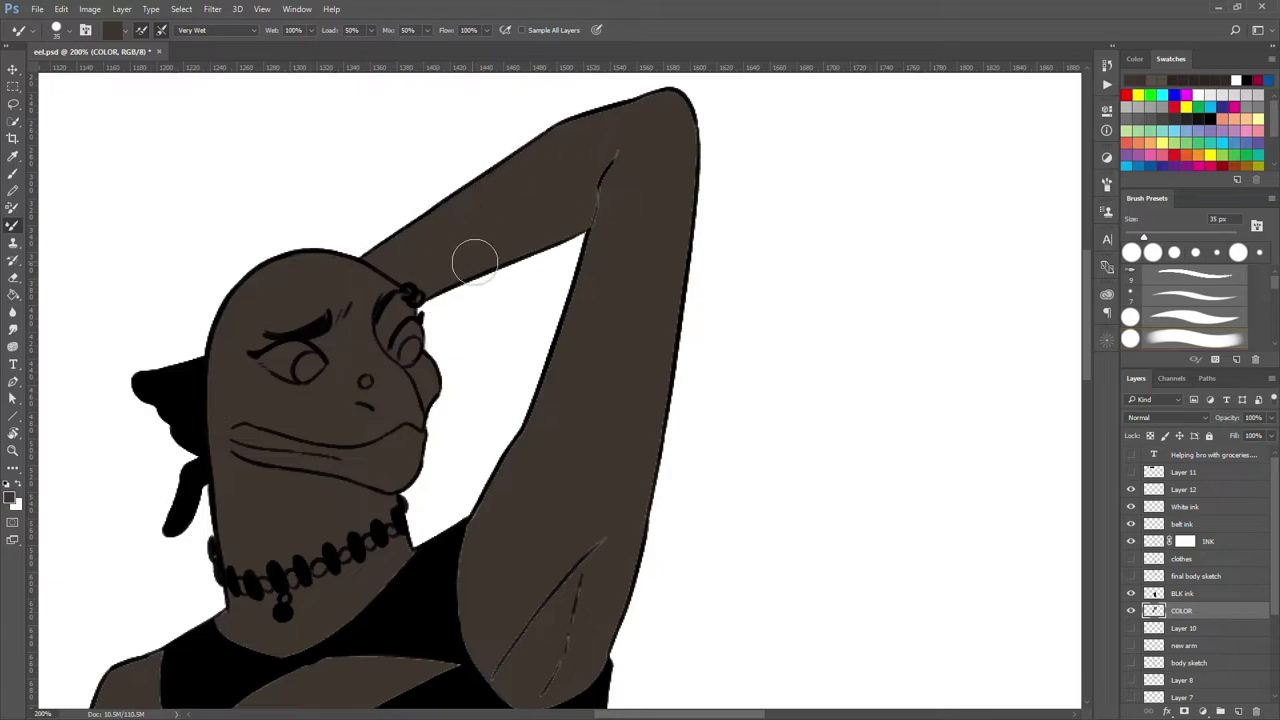
scroll(671, 127, "down", 2)
scroll(635, 200, "right", 1)
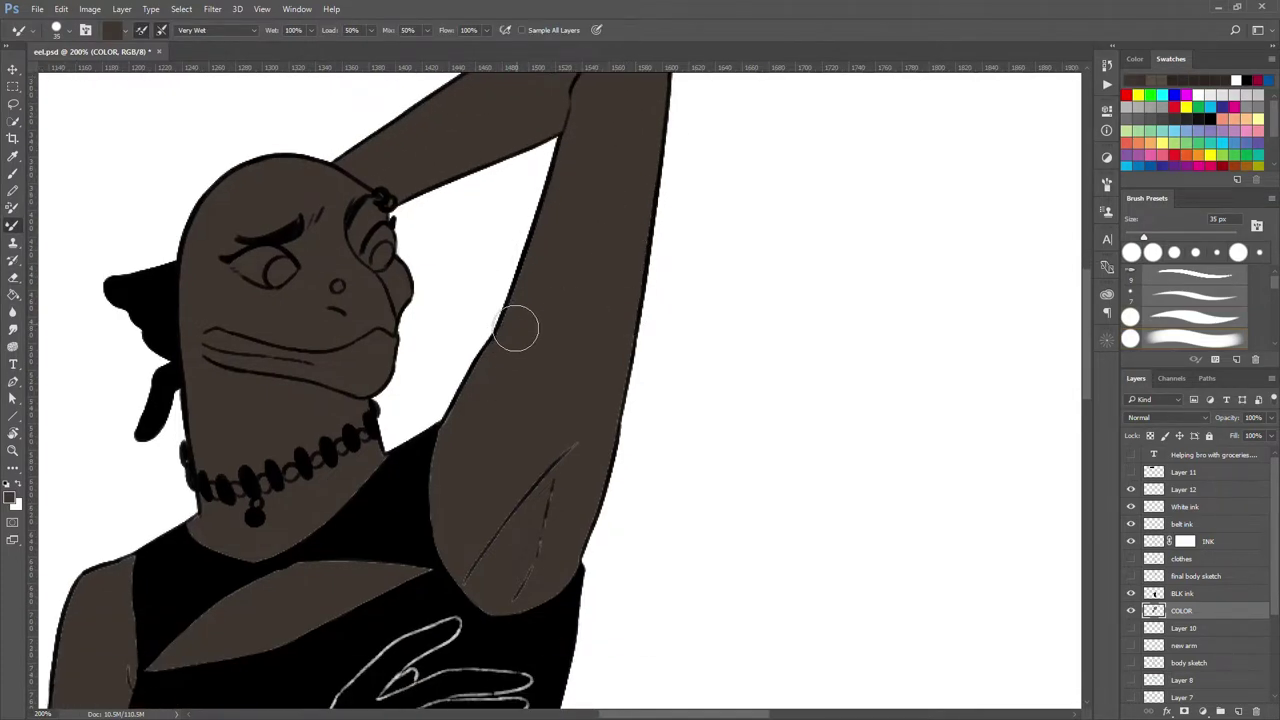
scroll(609, 323, "down", 1)
scroll(563, 371, "down", 4)
scroll(400, 360, "left", 2)
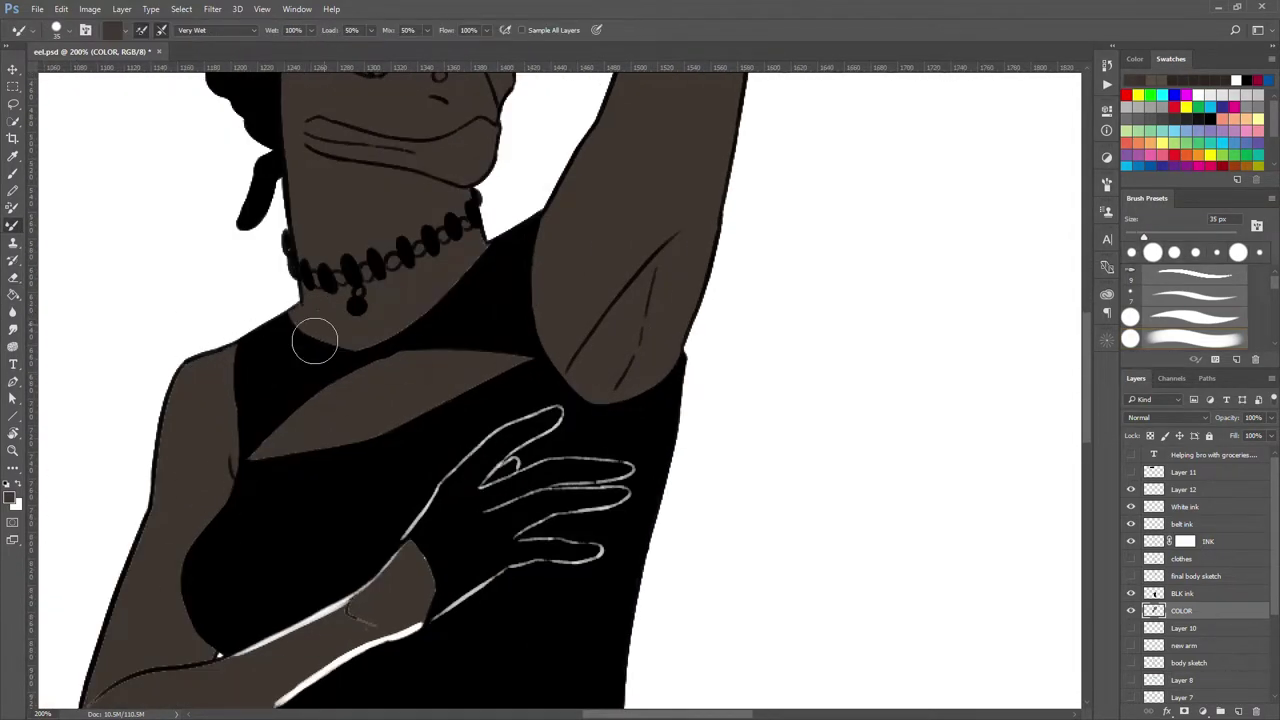
scroll(286, 263, "down", 3)
scroll(286, 263, "left", 2)
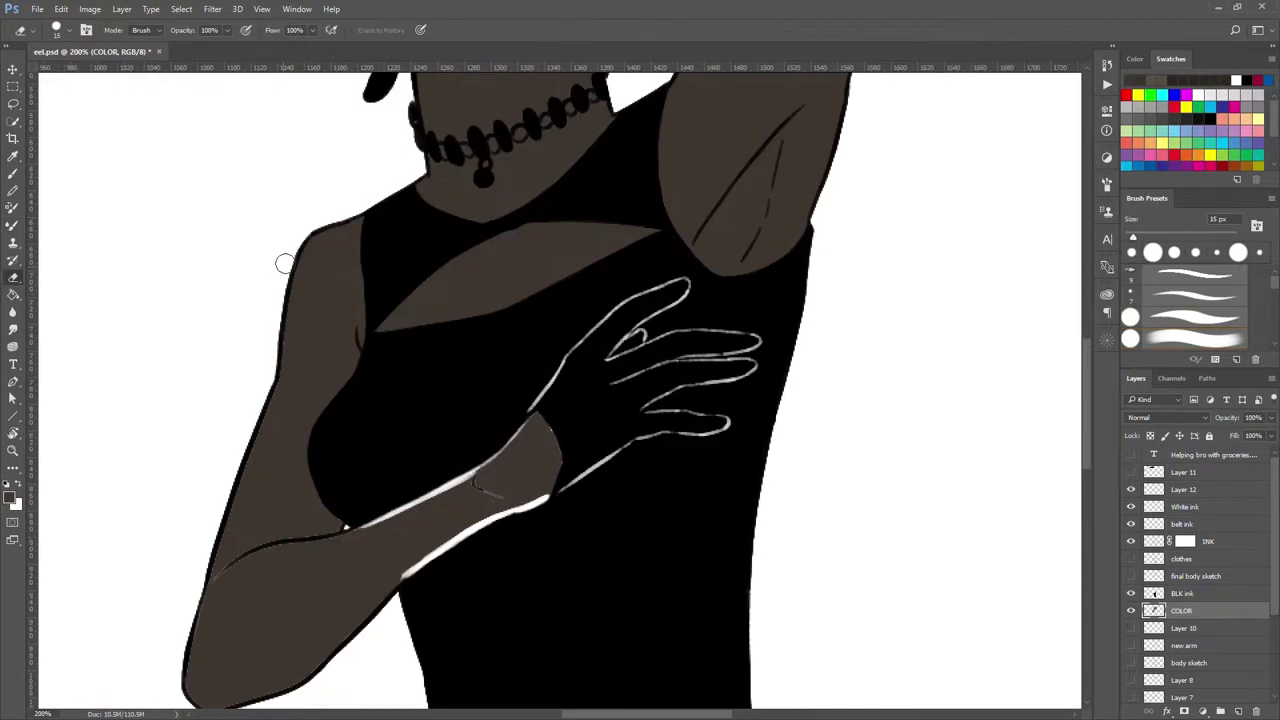
scroll(314, 243, "down", 3)
scroll(314, 243, "left", 1)
scroll(251, 366, "down", 2)
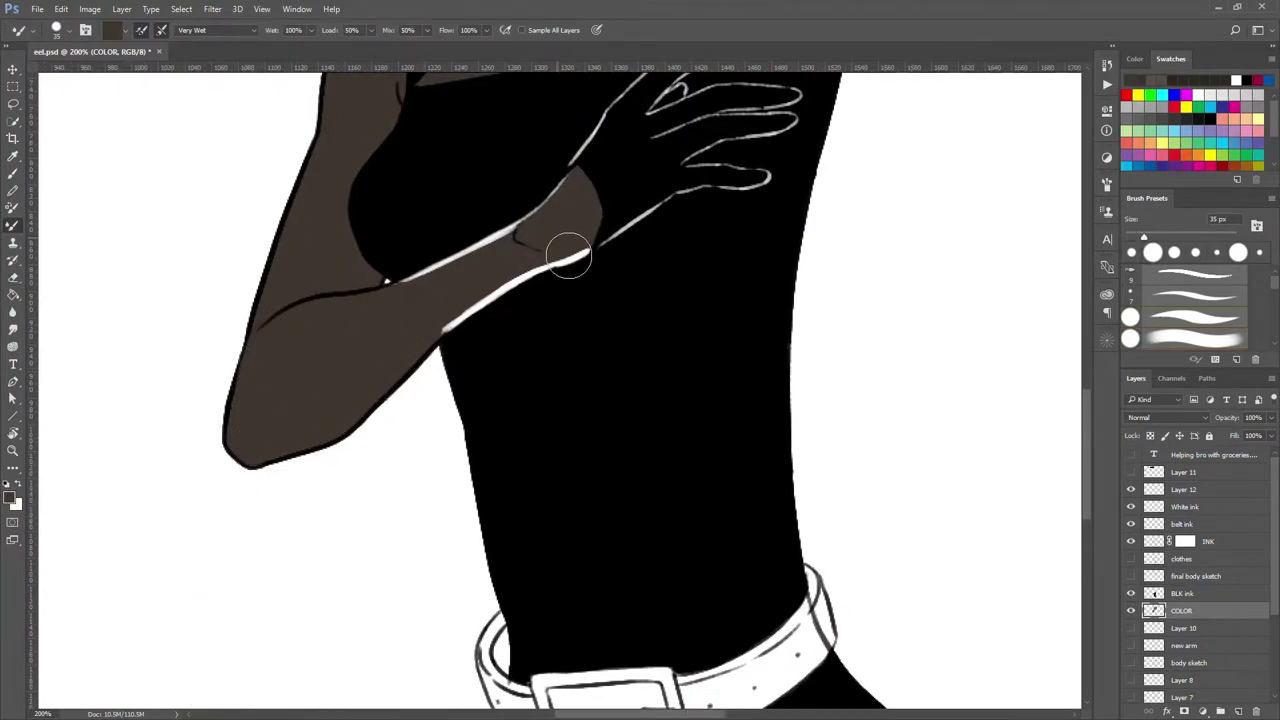
key("bracketleft")
key("bracketleft")
scroll(494, 380, "down", 3)
scroll(285, 393, "up", 5)
Mask out the white highlight lines along the forearm on the White ink layer
key("shift+b")
left_click_drag(285, 393, 445, 369)
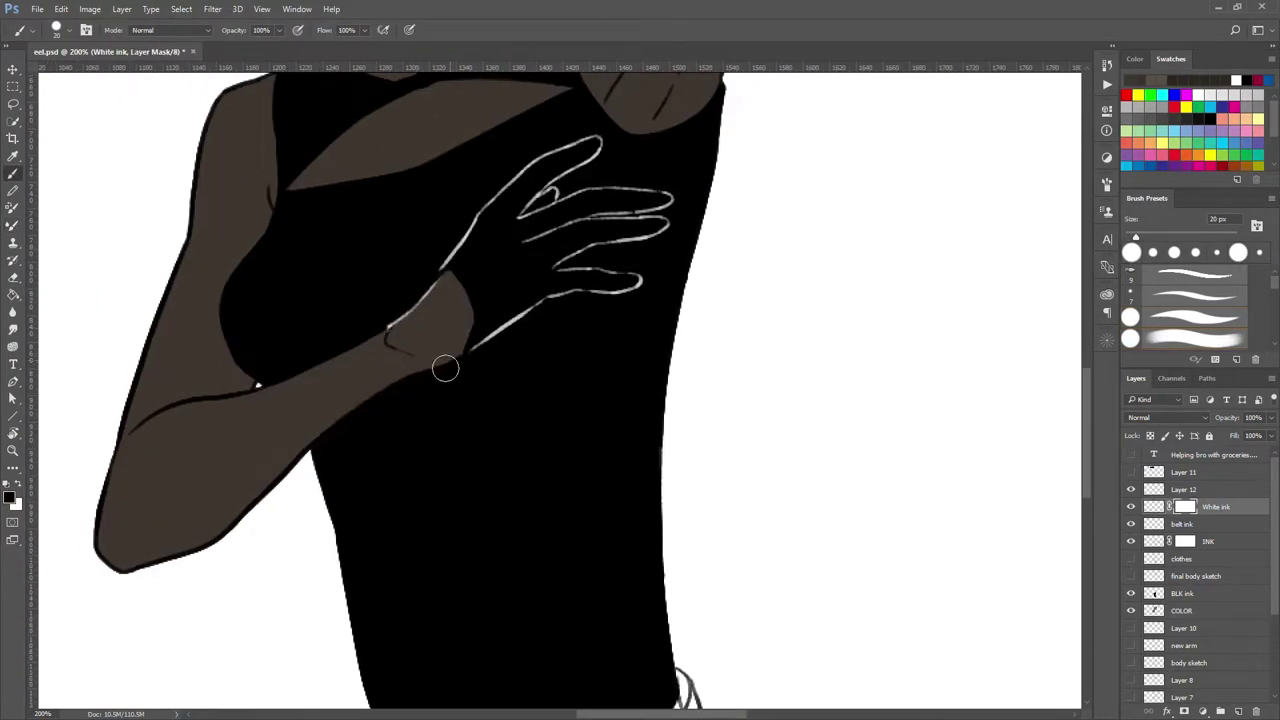
key("ctrl+plus")
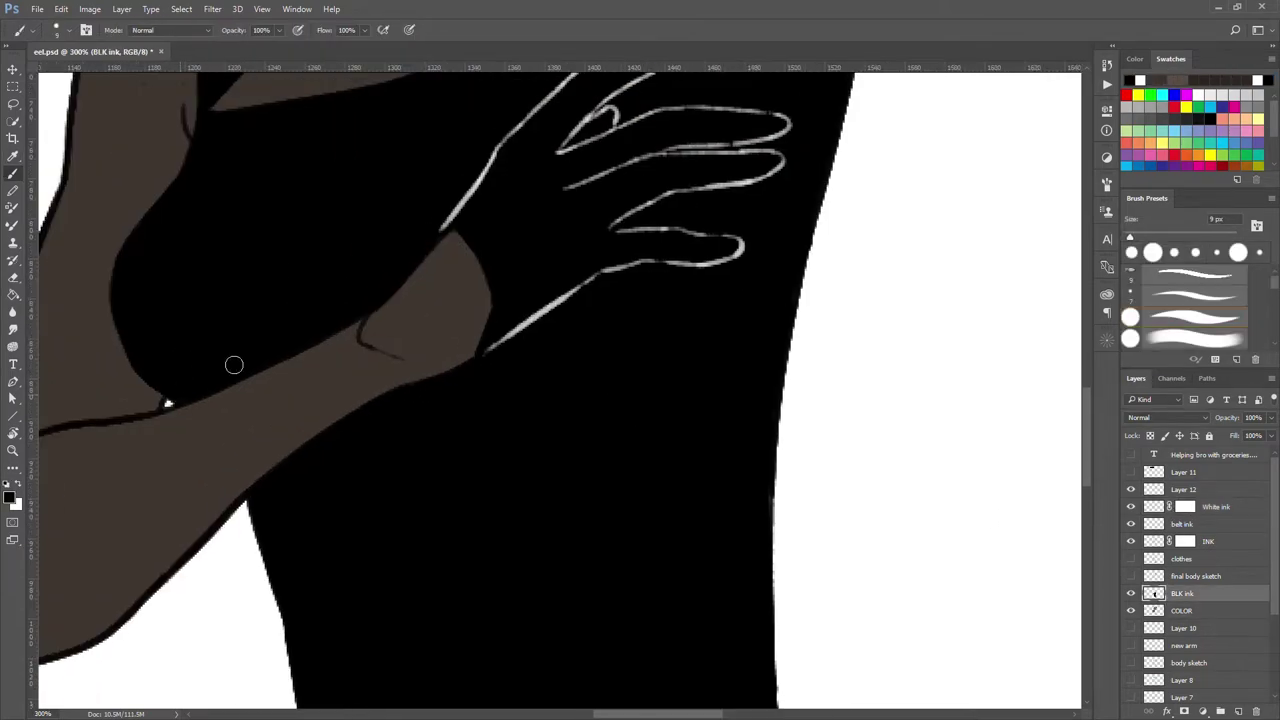
scroll(234, 363, "left", 2)
key("e")
Hide the BLK ink layer, return to the COLOR layer, and zoom out to the whole figure
left_click(131, 425, "ctrl")
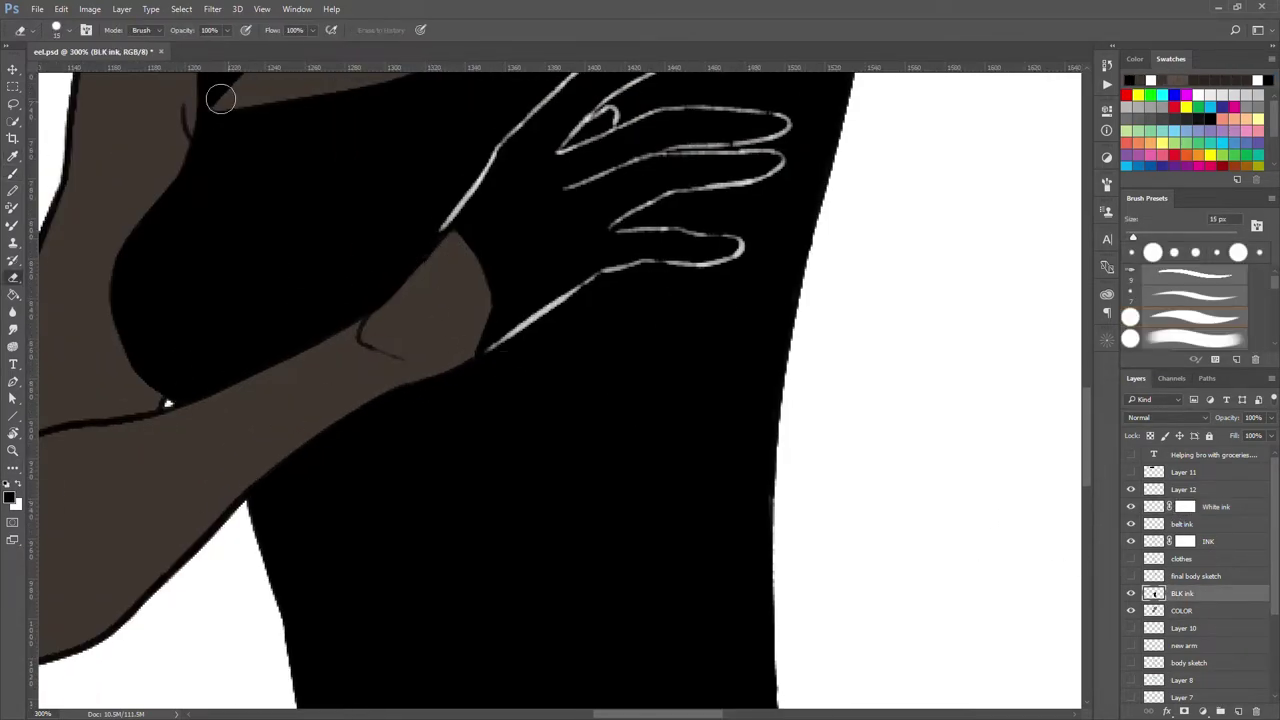
left_click(1131, 593)
left_click(1180, 610)
key("b")
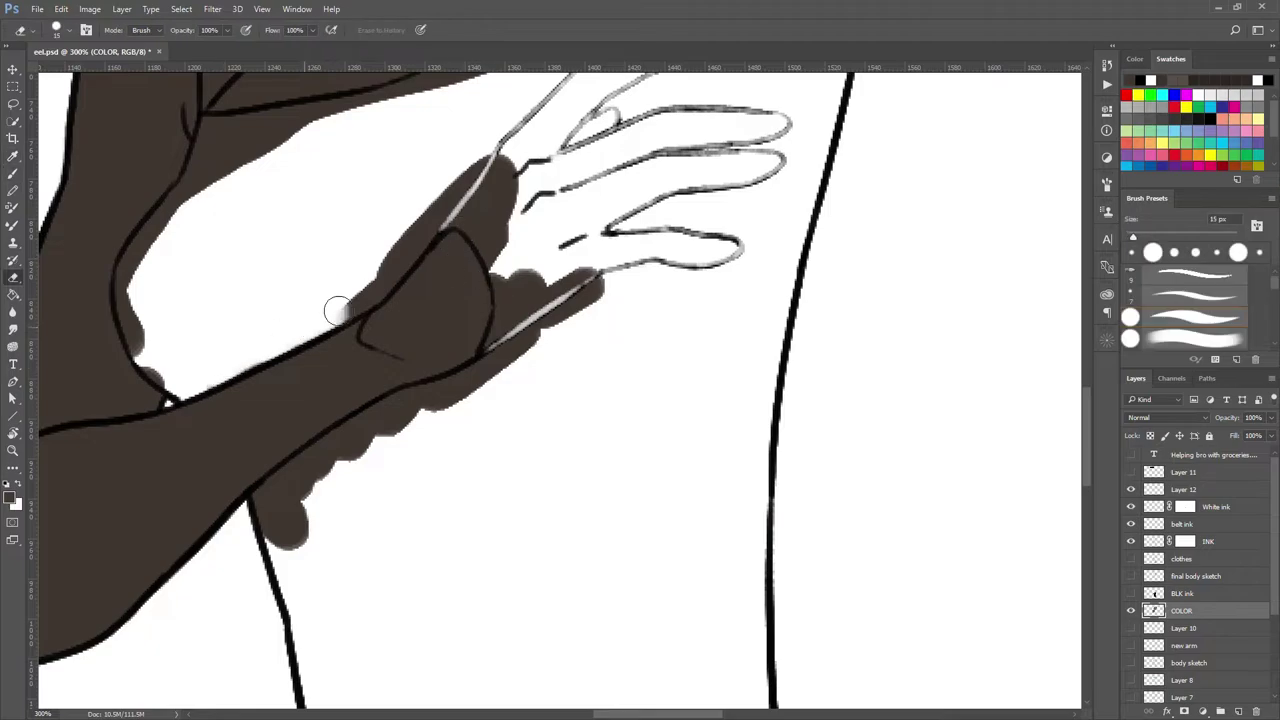
key("ctrl+minus")
key("ctrl+minus")
key("ctrl+minus")
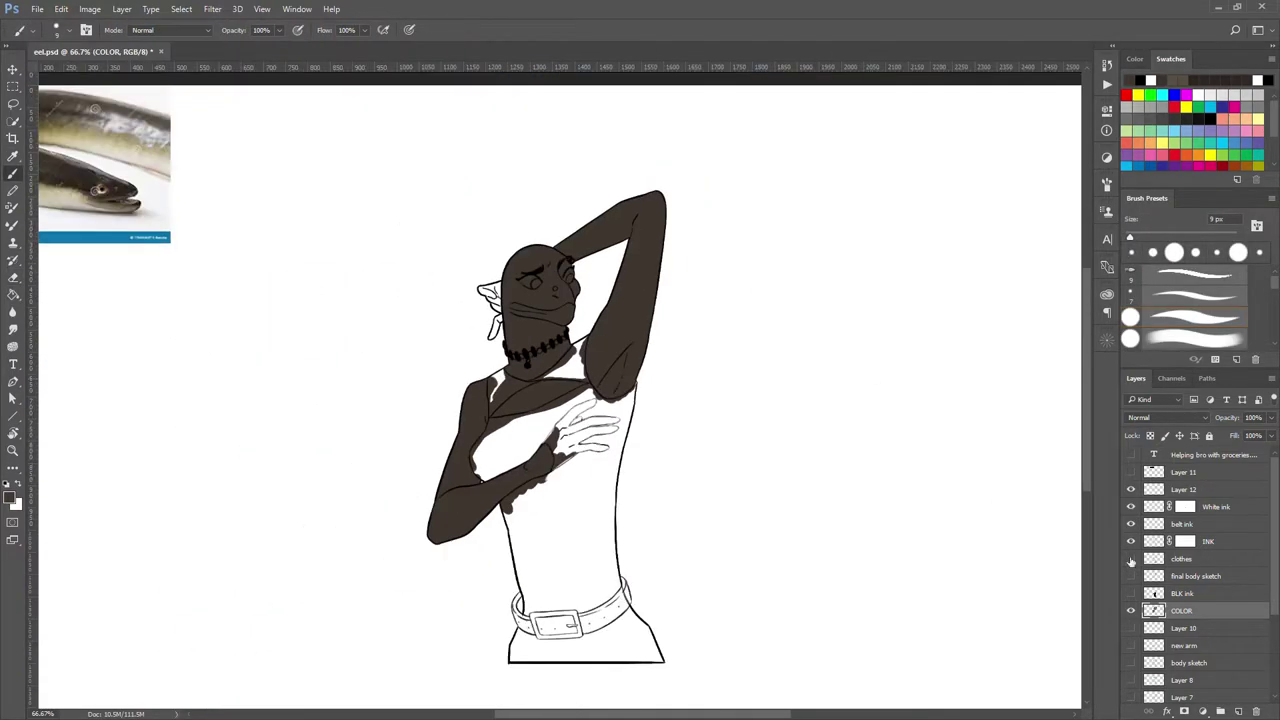
Show the black ink layer again, save, and paint a white highlight on the head fin
left_click(1131, 593)
key("ctrl+s")
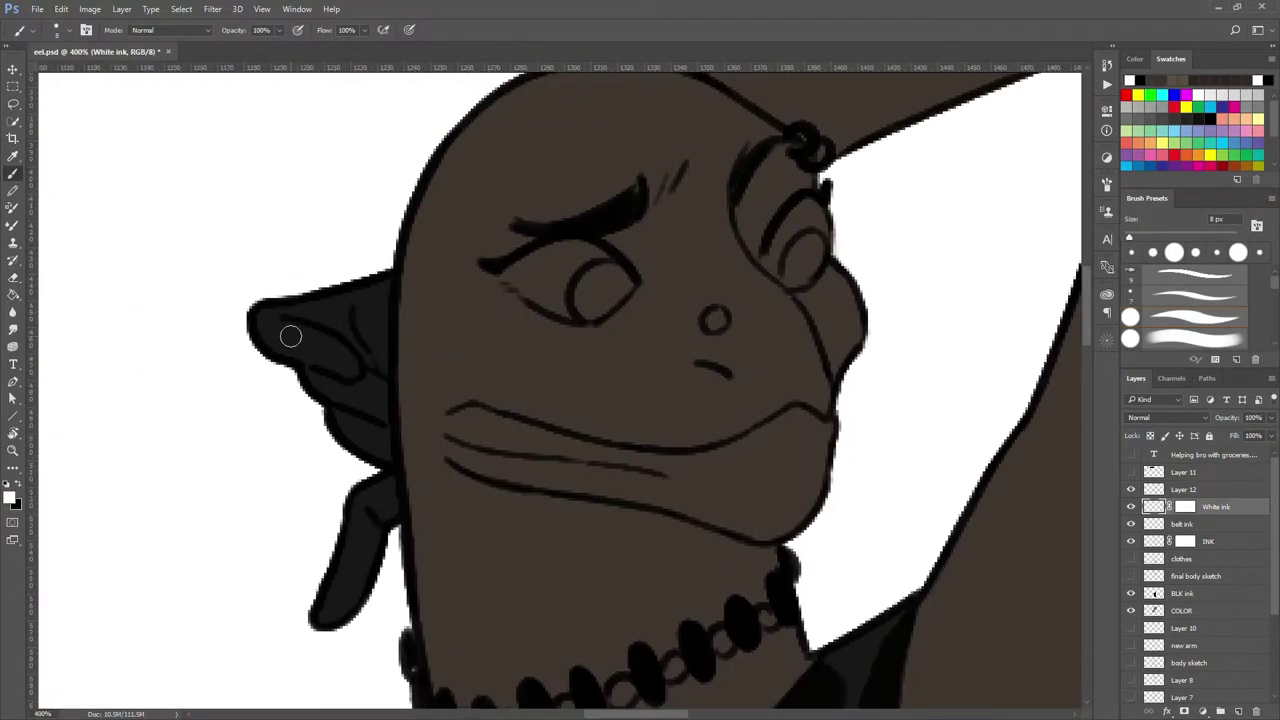
left_click_drag(280, 320, 309, 336)
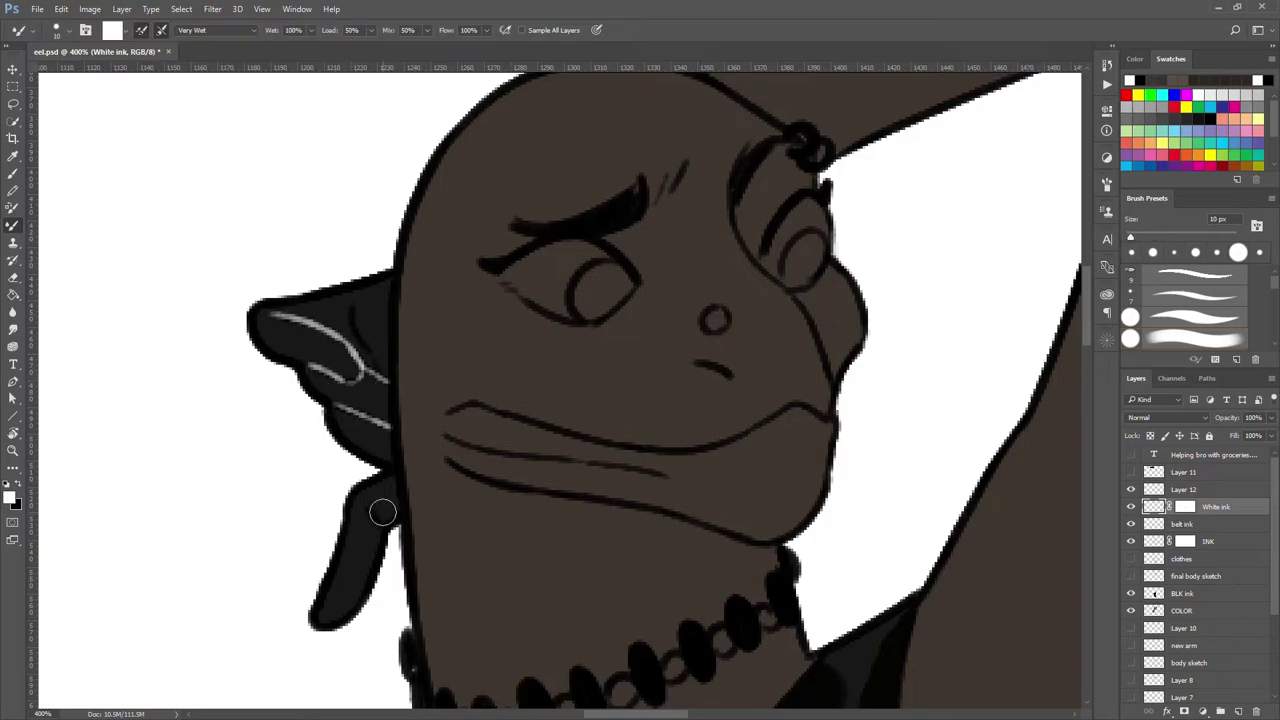
Zoom out to check the whole figure, then zoom in on the hand on the chest
key("e")
key("ctrl+minus")
key("ctrl+minus")
key("ctrl+minus")
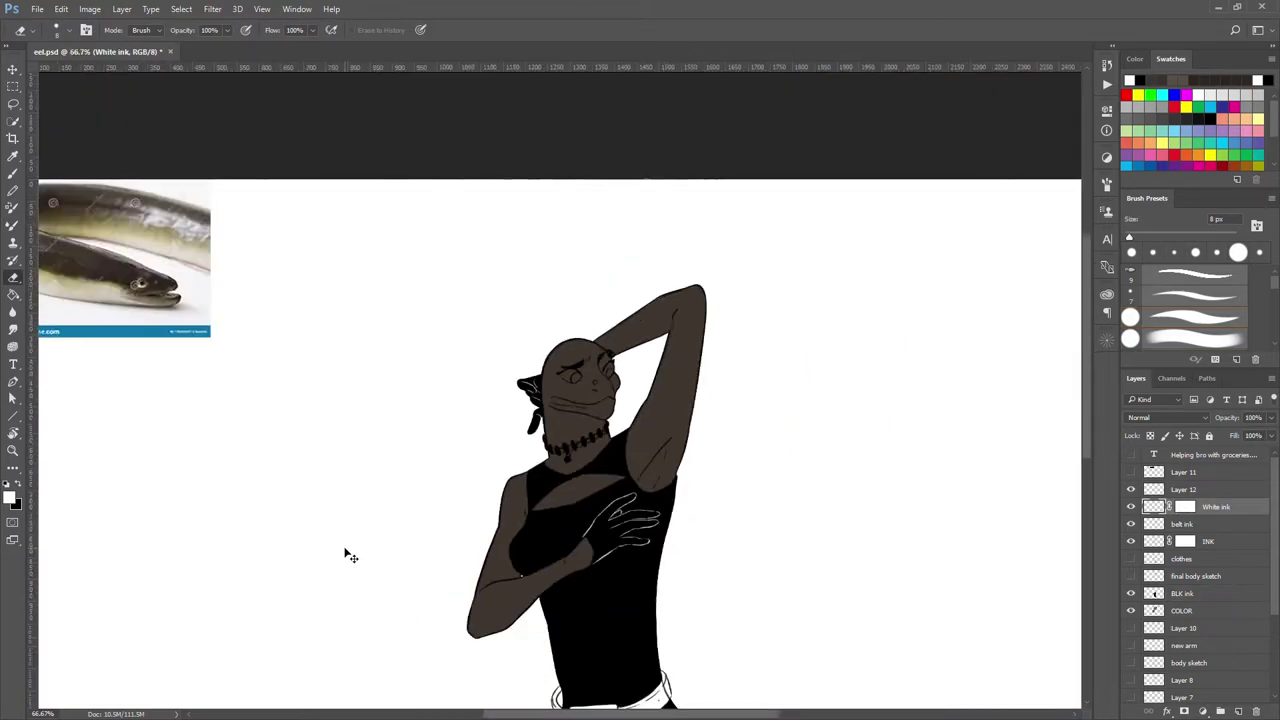
key("ctrl+minus")
key("ctrl+plus")
key("ctrl+plus")
key("ctrl+plus")
mouse_move(436, 488)
left_mouse_down()
mouse_move(396, 474)
mouse_move(459, 419)
left_mouse_up()
Move through the ink and White ink layers and make the COLOR layer the working layer
key("b")
key("alt+bracketright")
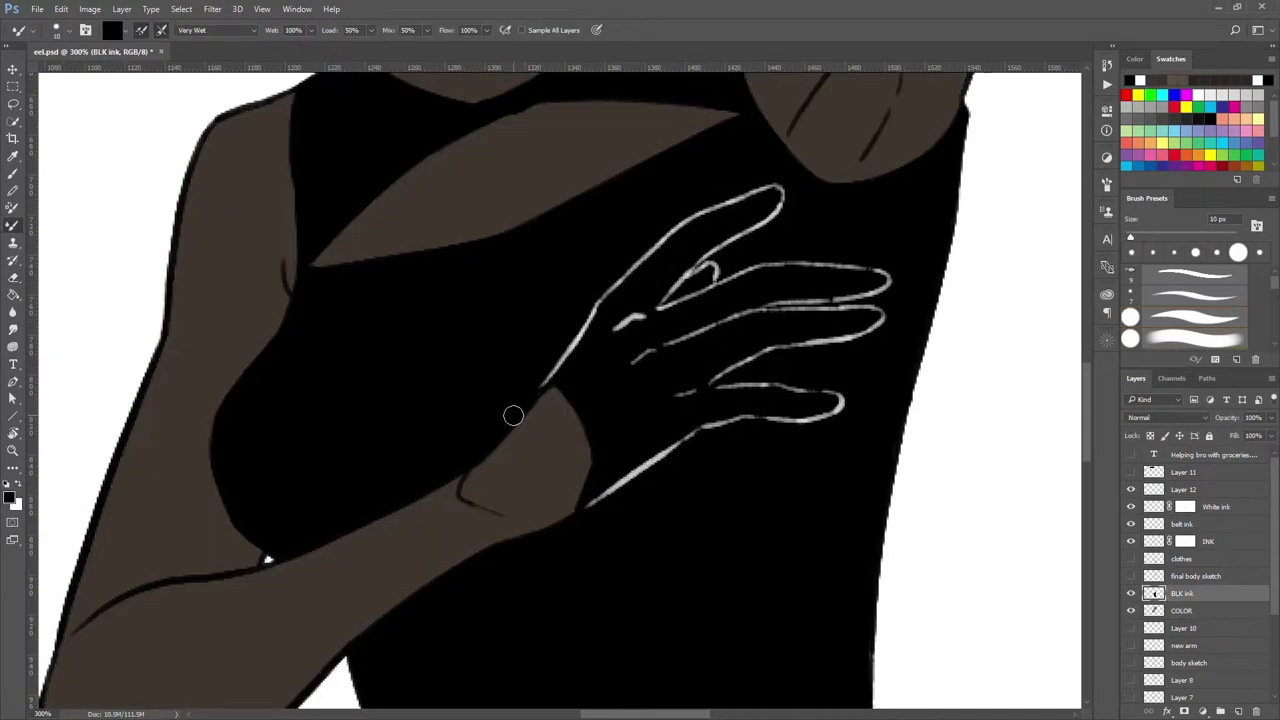
left_click(1185, 506)
key("ctrl+minus")
key("ctrl+minus")
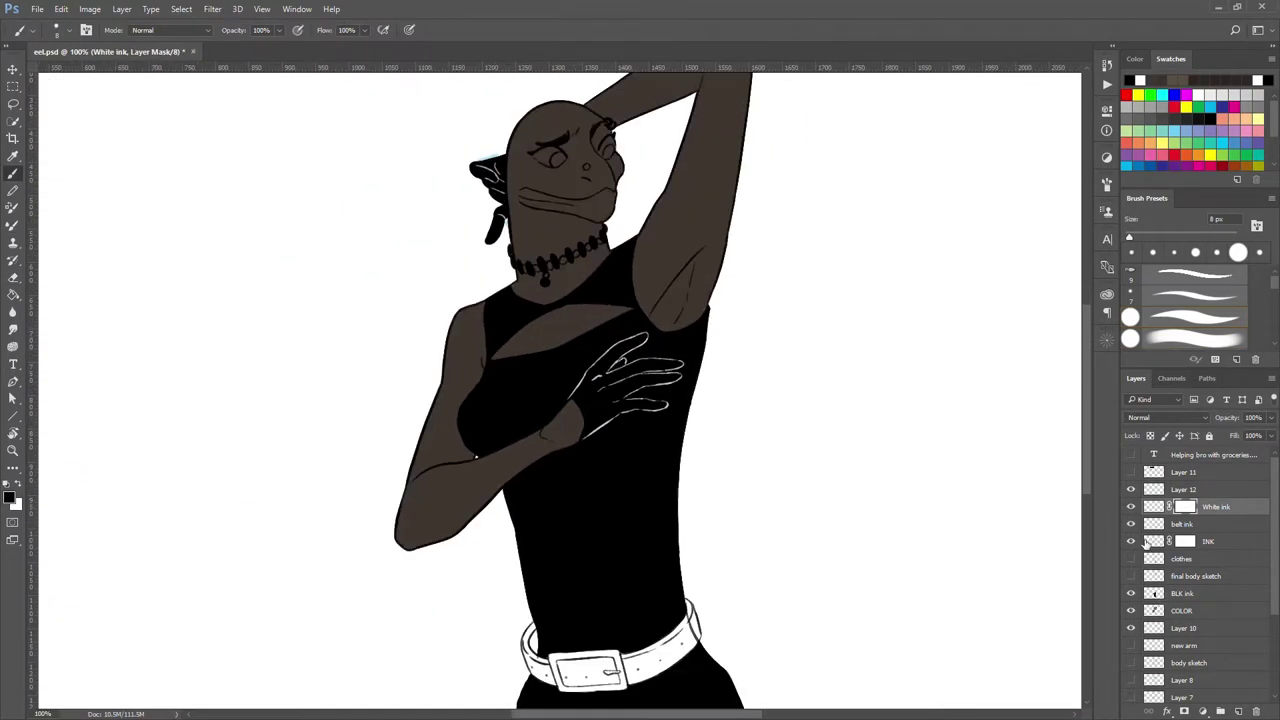
left_click(1150, 611)
key("e")
key("ctrl+minus")
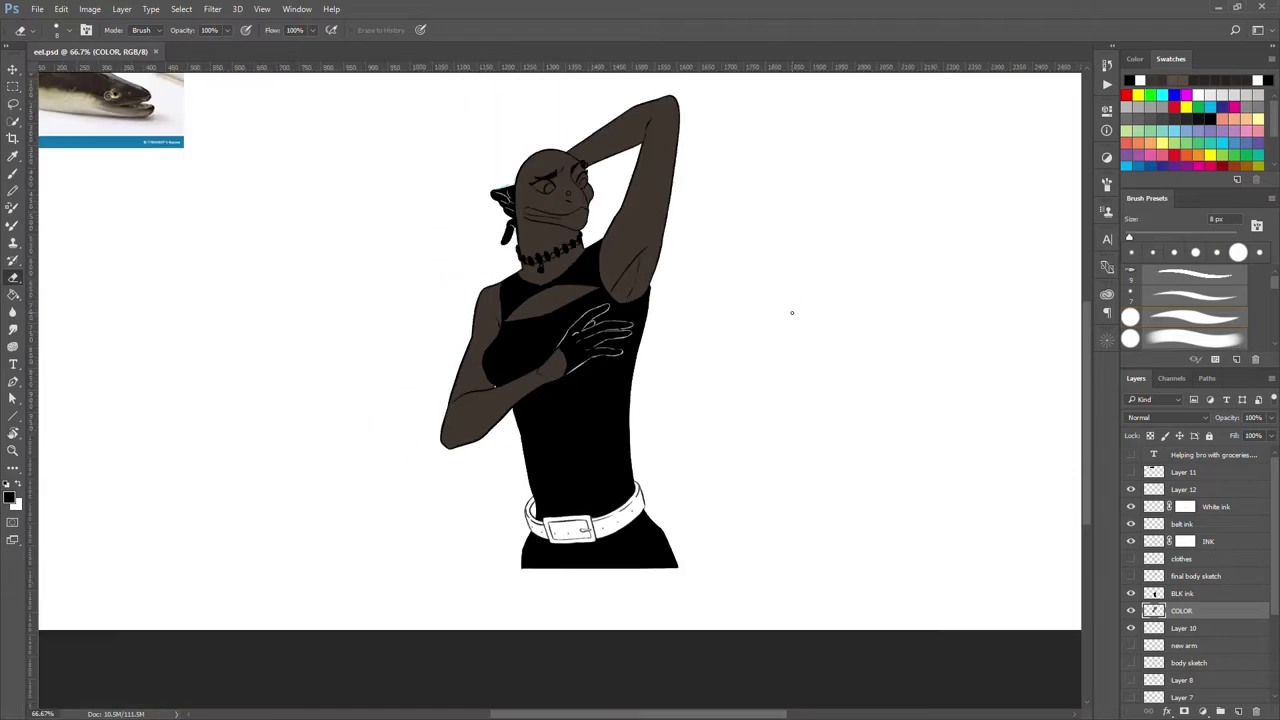
Paint the teeth, neck and chest opening pale beige
key("b")
scroll(540, 200, "up", 5)
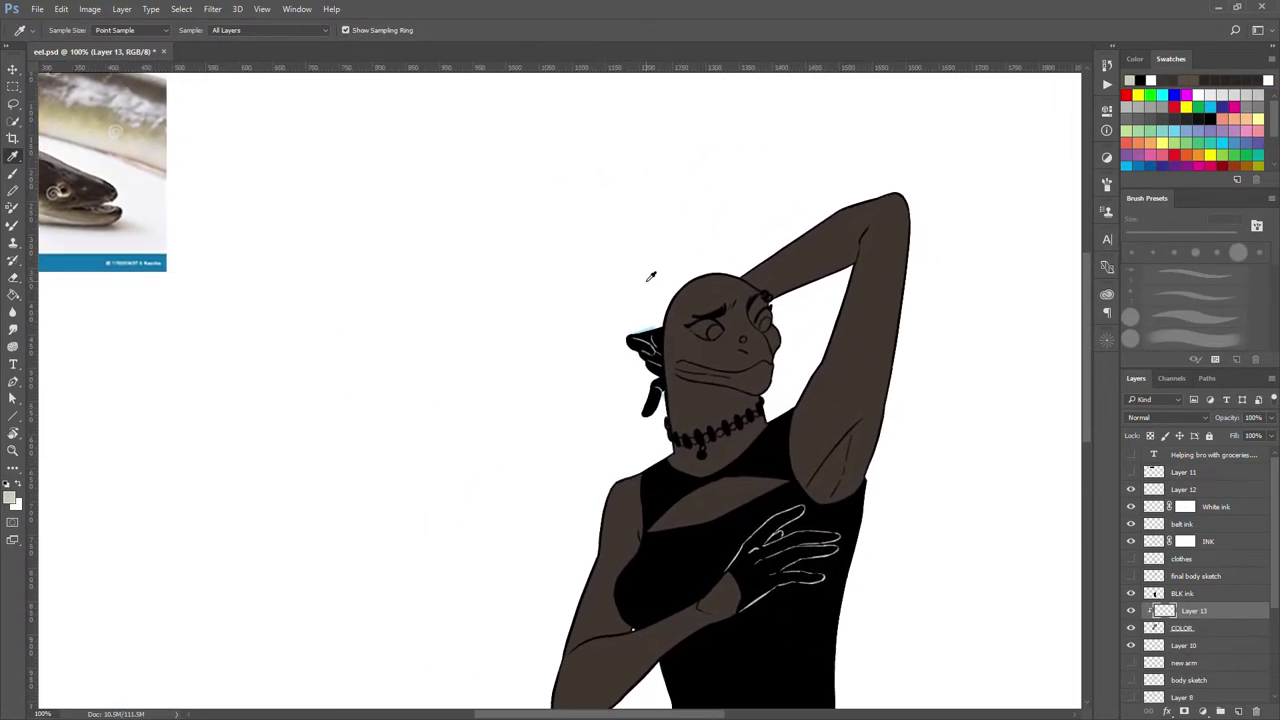
mouse_move(524, 350)
left_mouse_down()
mouse_move(705, 350)
mouse_move(524, 395)
left_mouse_up()
key("ctrl+minus")
key("ctrl+minus")
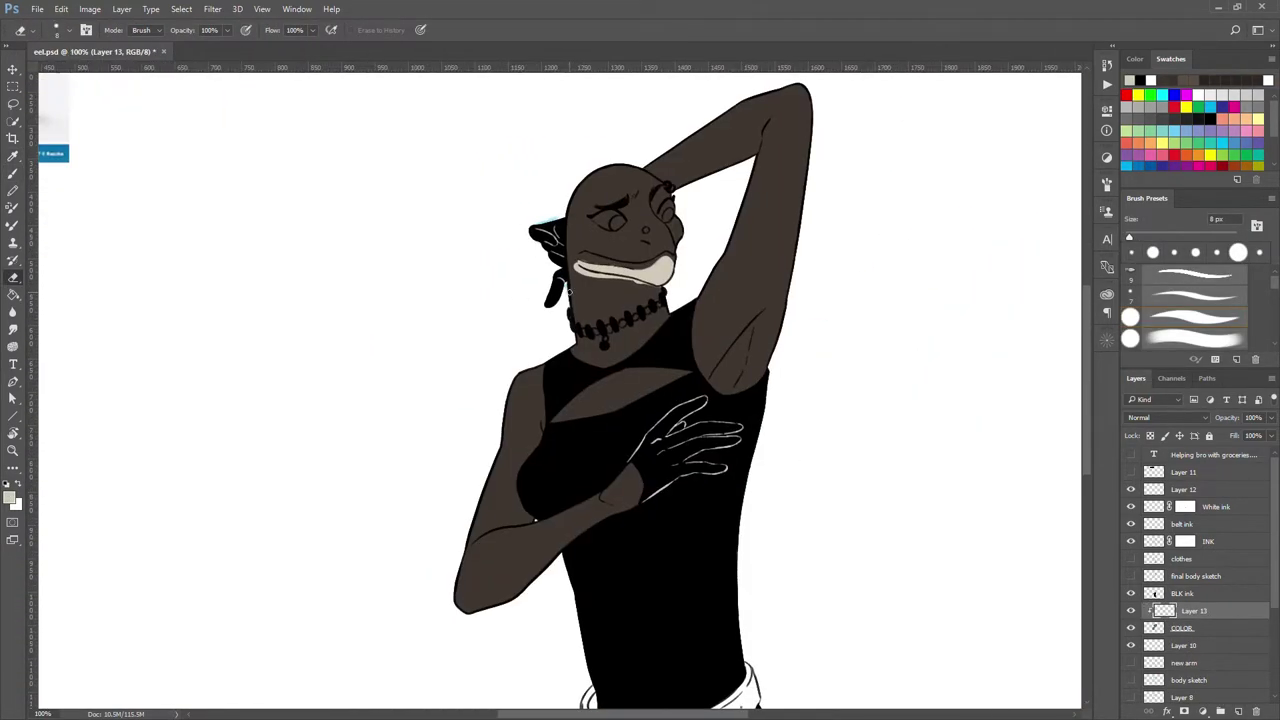
key("z")
left_click(637, 296)
left_click(637, 296, "alt")
key("b")
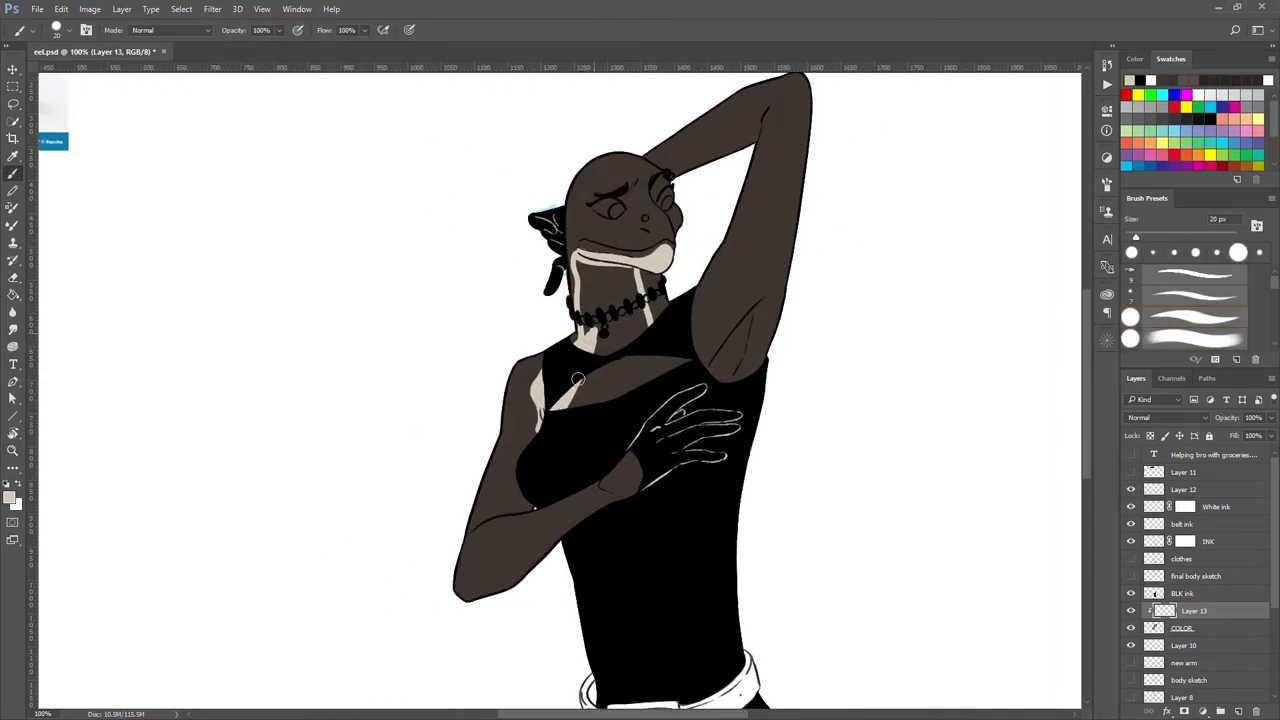
mouse_move(578, 379)
left_mouse_down()
mouse_move(592, 300)
mouse_move(643, 271)
left_mouse_up()
With a larger brush, paint pale beige down the underside of the raised arm
key("bracketright")
key("bracketright")
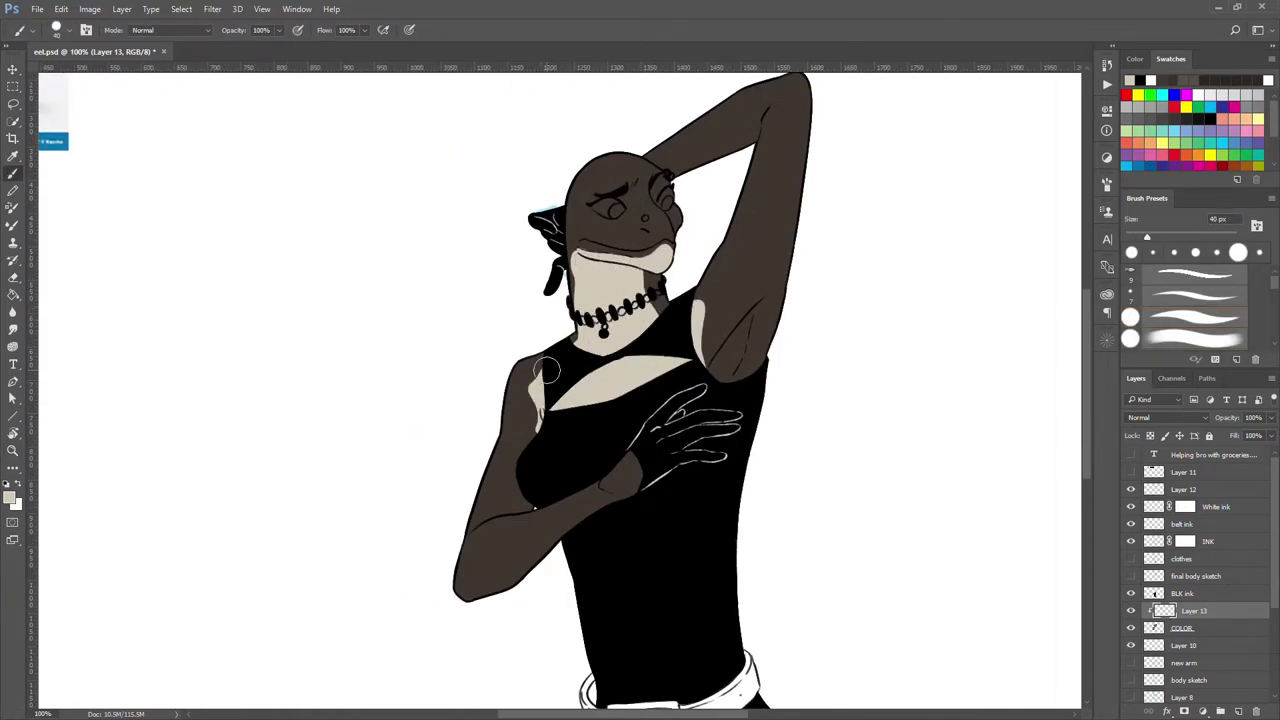
mouse_move(565, 507)
left_mouse_down()
mouse_move(651, 407)
mouse_move(446, 520)
left_mouse_up()
key("e")
key("b")
left_click_drag(575, 205, 700, 130)
left_click_drag(680, 180, 630, 350)
mouse_move(705, 130)
left_mouse_down()
mouse_move(634, 378)
mouse_move(698, 215)
mouse_move(636, 340)
left_mouse_up()
Cover the underarm shading in beige and repaint the forearm and upper arm dark brown
key("e")
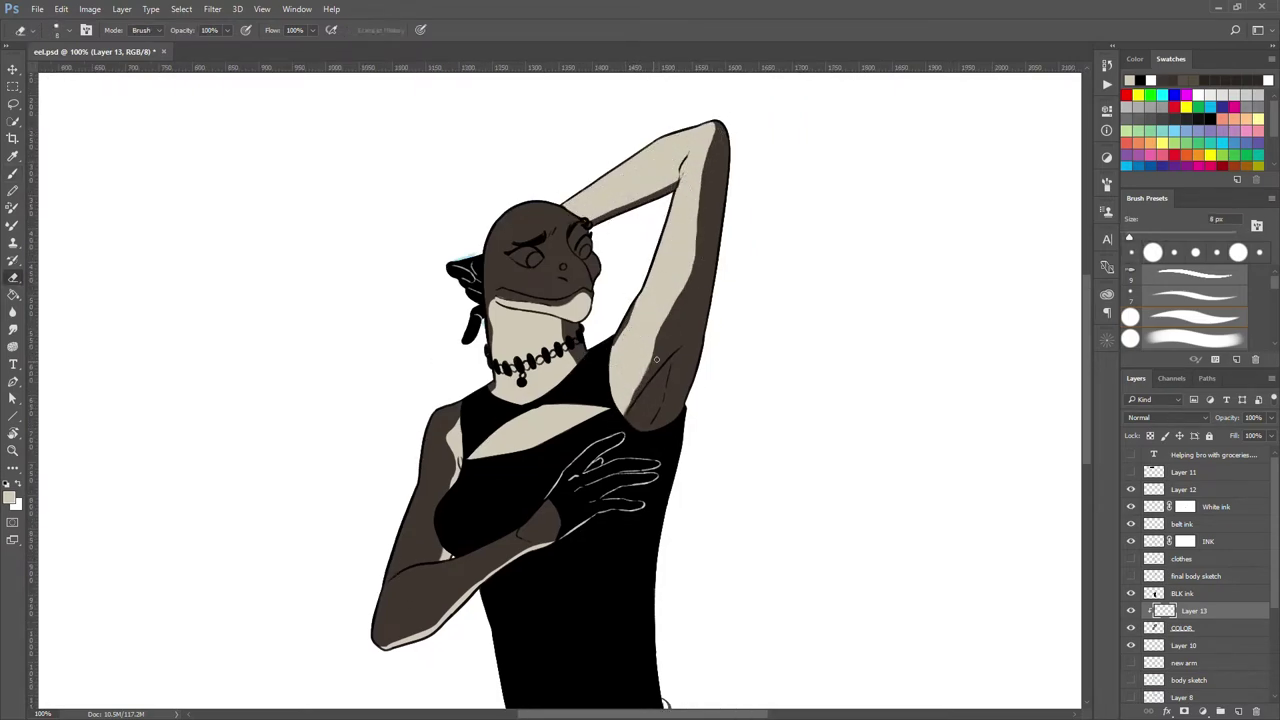
key("b")
left_click_drag(668, 370, 656, 402)
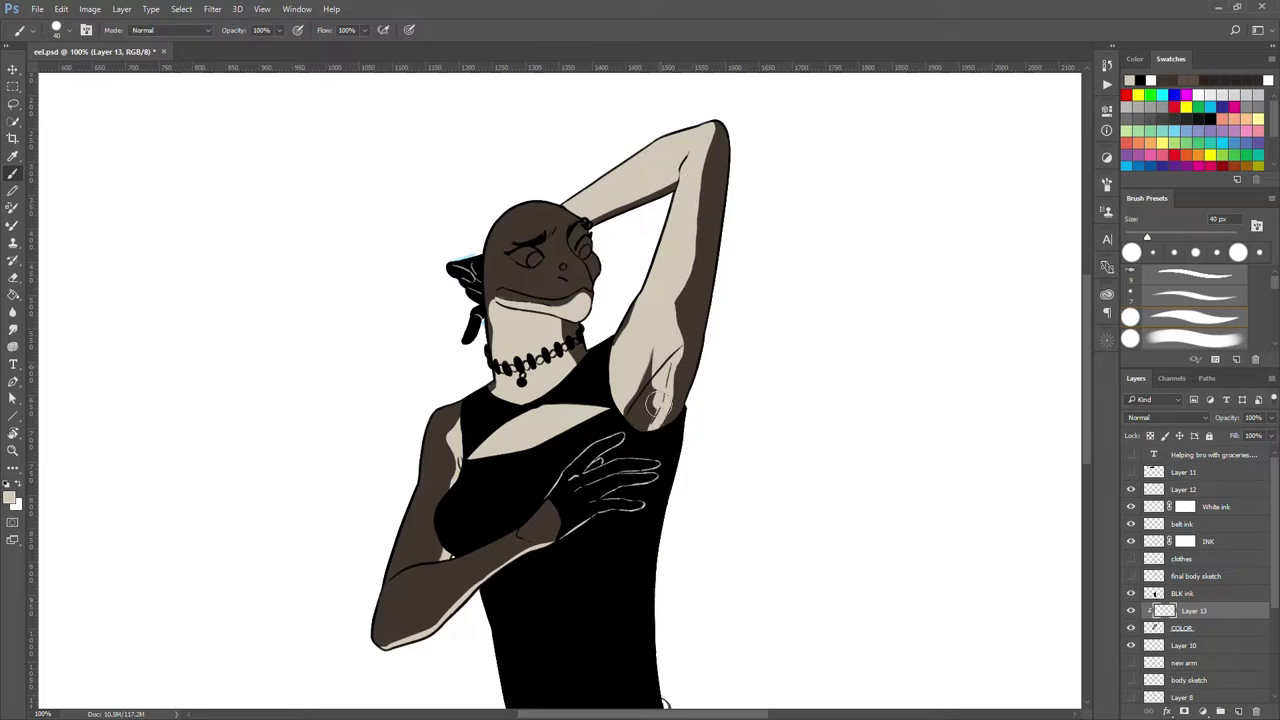
key("e")
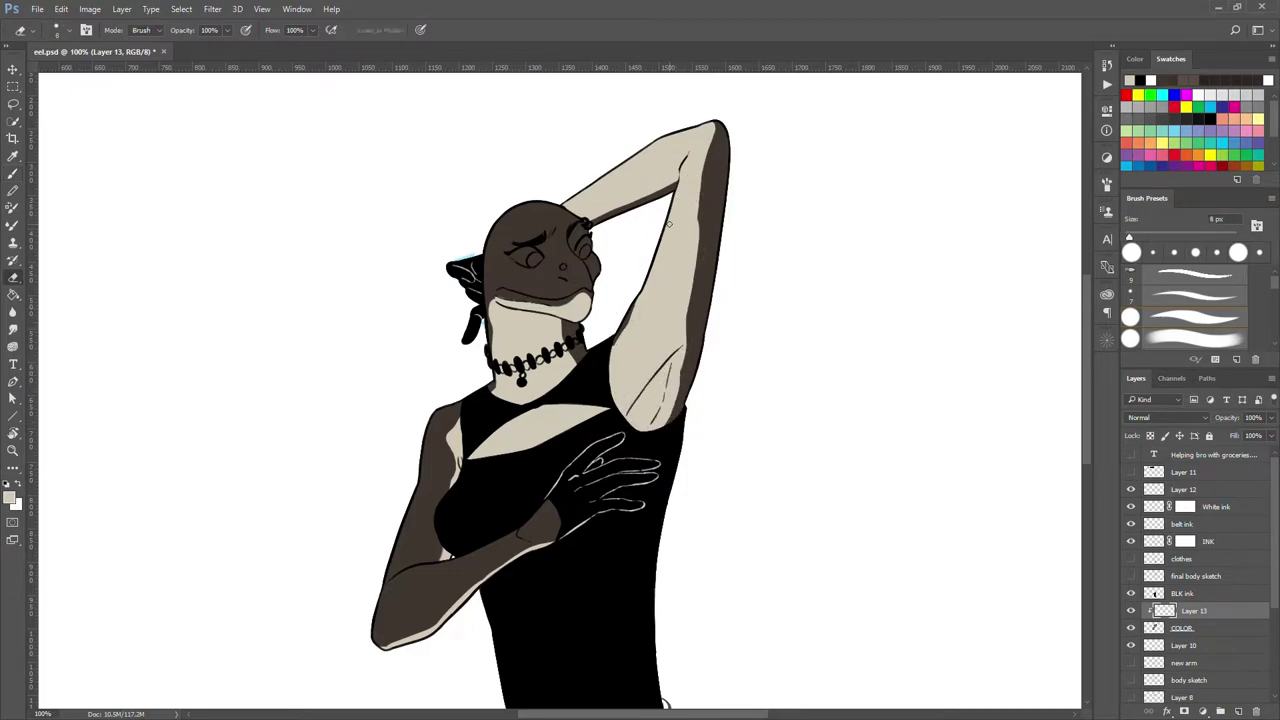
key("b")
left_click_drag(705, 135, 592, 222)
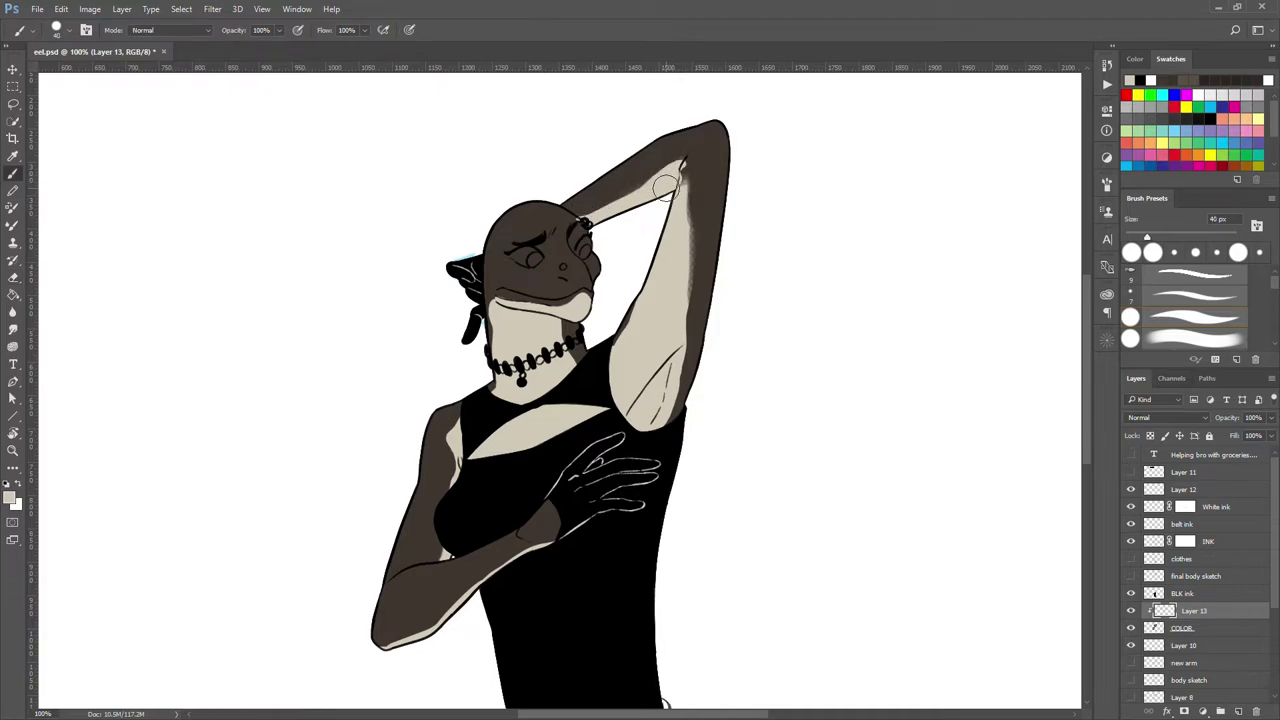
mouse_move(666, 187)
left_mouse_down()
mouse_move(690, 390)
mouse_move(680, 150)
left_mouse_up()
left_click_drag(670, 350, 640, 420)
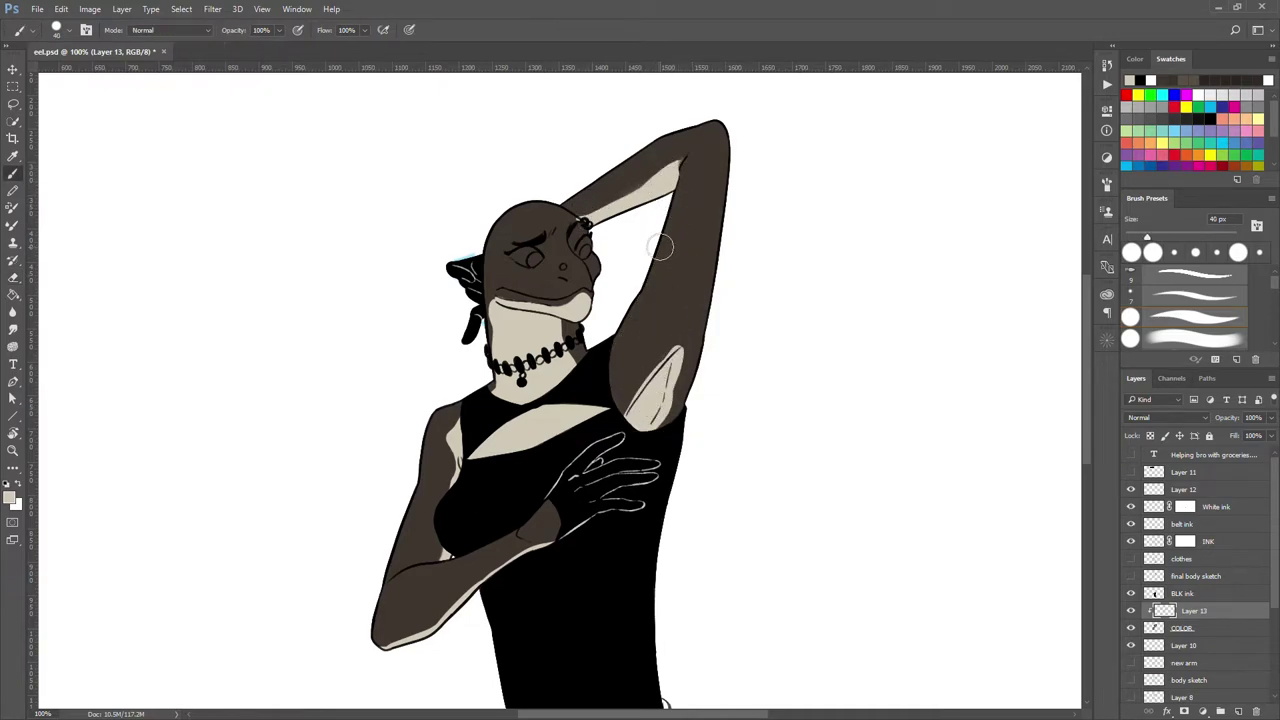
Paint a pale stripe down the raised arm to the armpit, then shrink the brush to 10 px
left_click_drag(692, 167, 686, 326)
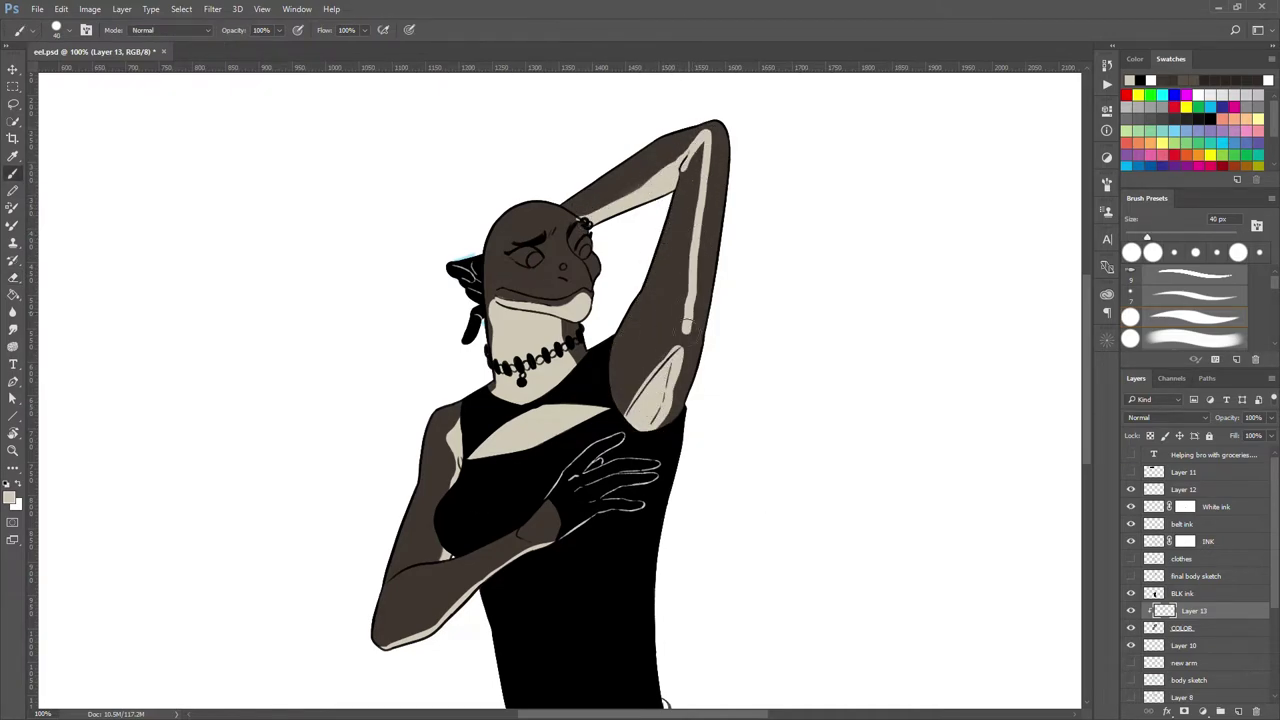
left_click_drag(693, 155, 682, 253)
left_click_drag(619, 373, 665, 432)
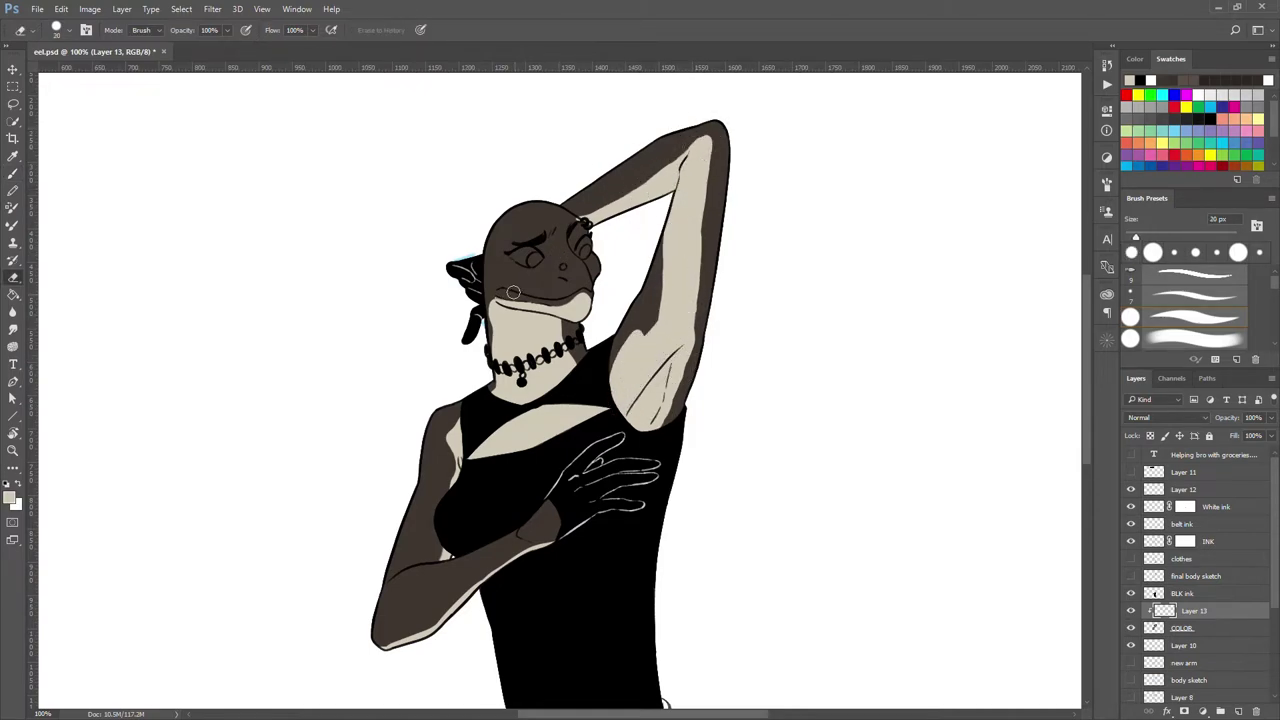
scroll(539, 292, "up", 2)
key("bracketleft")
key("bracketleft")
key("bracketleft")
scroll(514, 527, "down", 1)
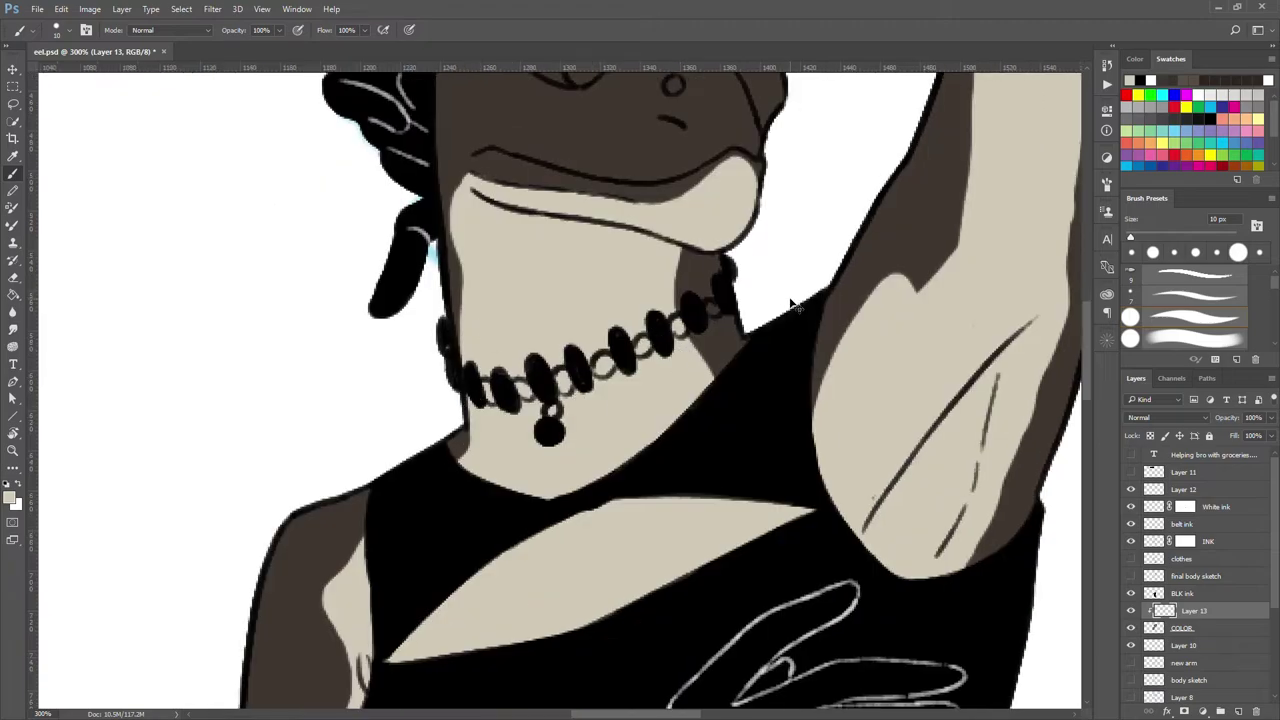
scroll(731, 379, "down", 1)
key("e")
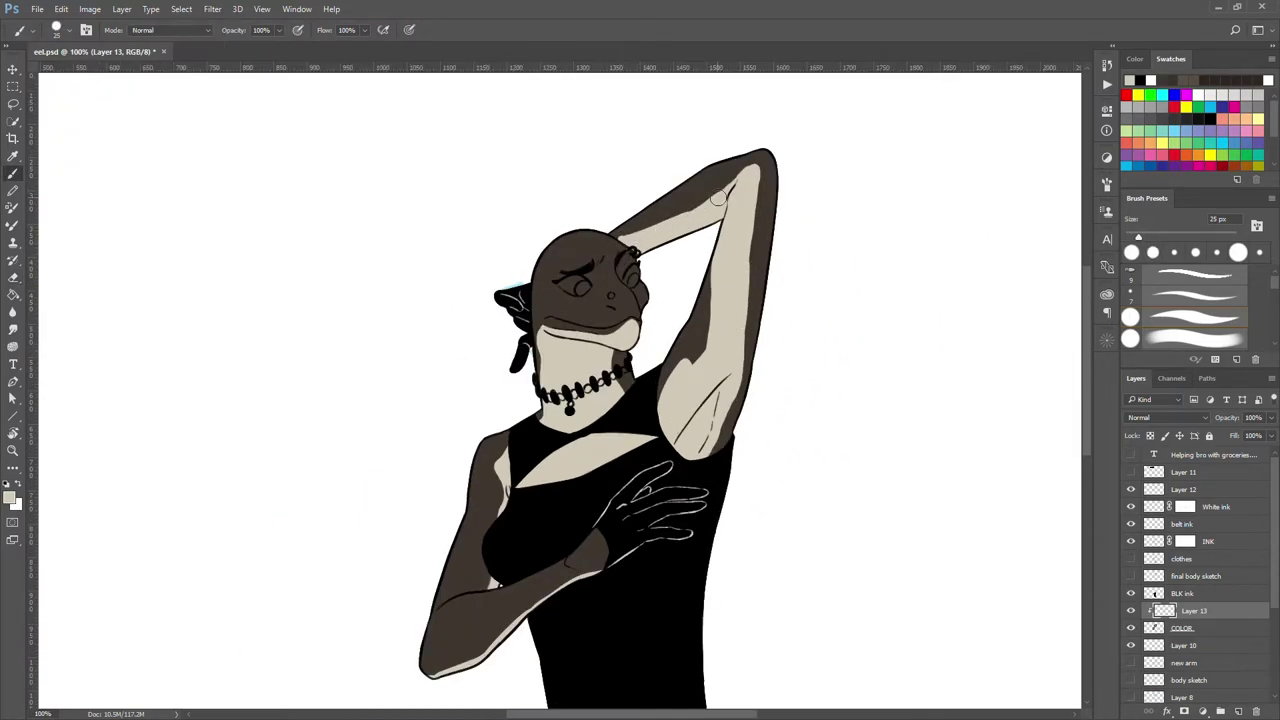
scroll(623, 259, "down", 1)
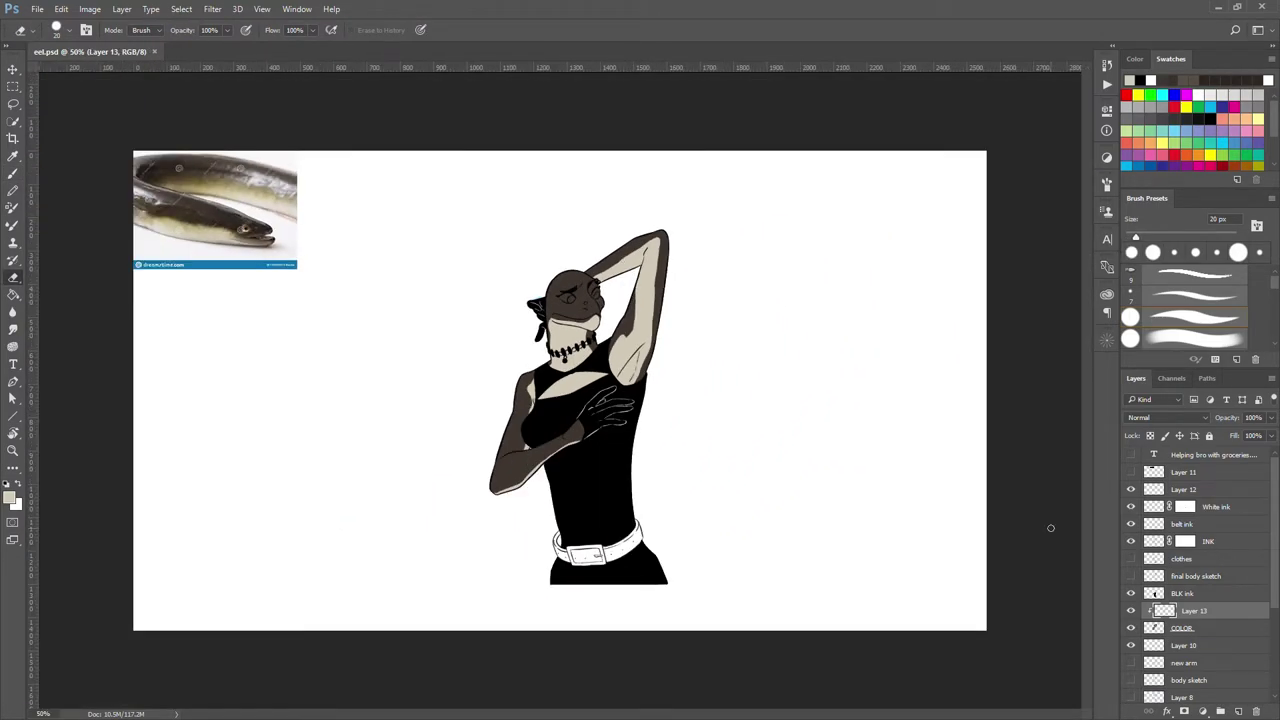
Add a clipped layer, paint the irises brown, and name it 'eyes'
key("ctrl+shift+alt+n")
key("ctrl+alt+g")
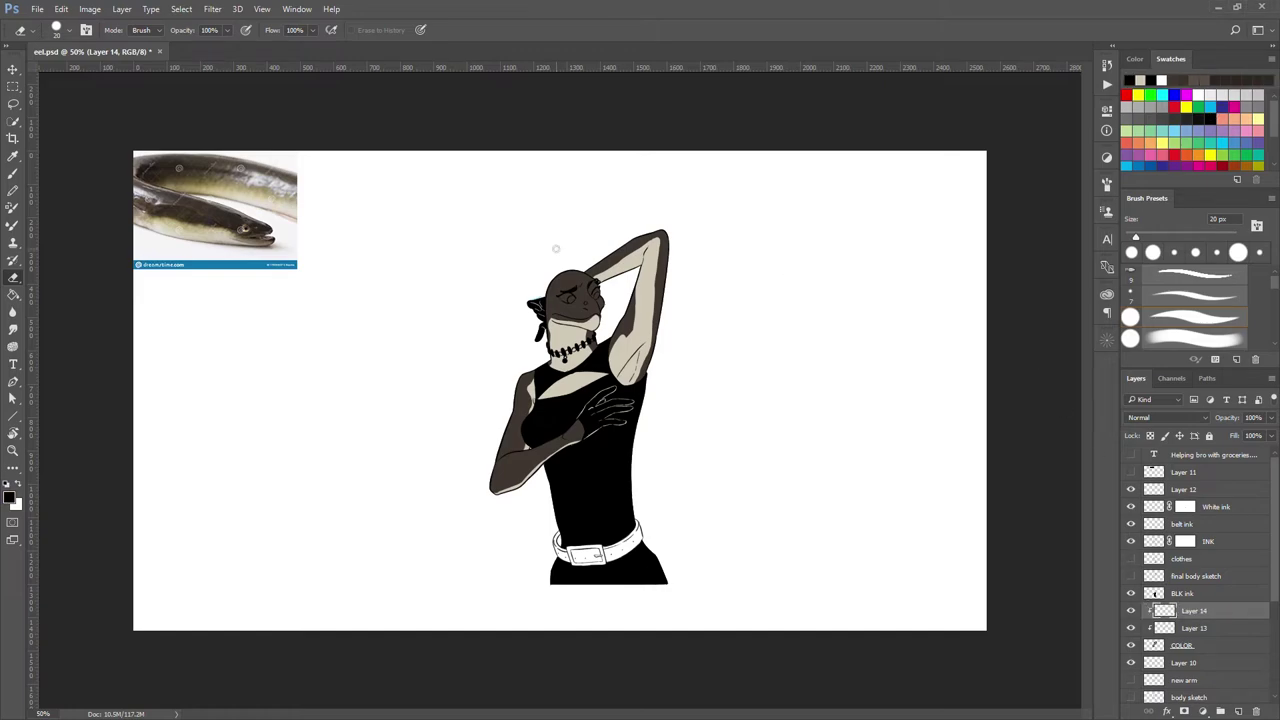
scroll(457, 417, "up", 3)
key("b")
left_click_drag(612, 372, 625, 398)
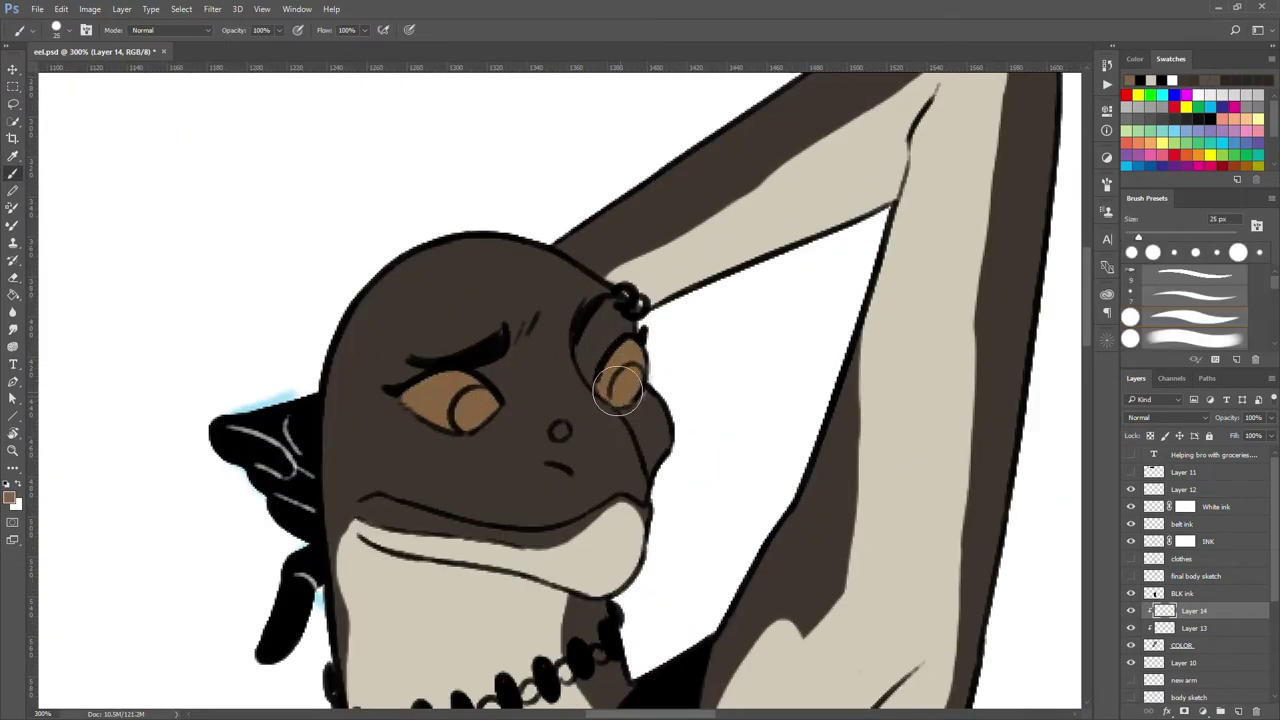
key("e")
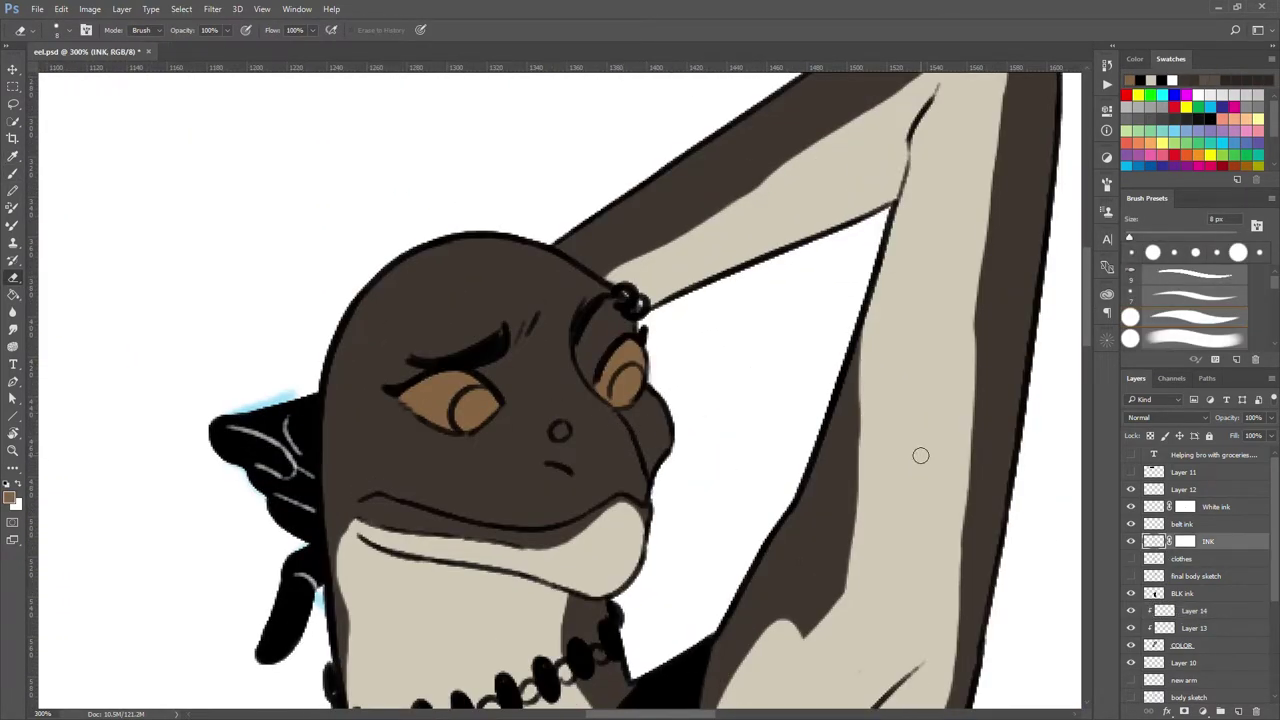
double_click(1194, 627)
type("eyes")
key("Return")
On a new clipped pupils layer, paint black pupils into both eyes
key("ctrl+shift+alt+n")
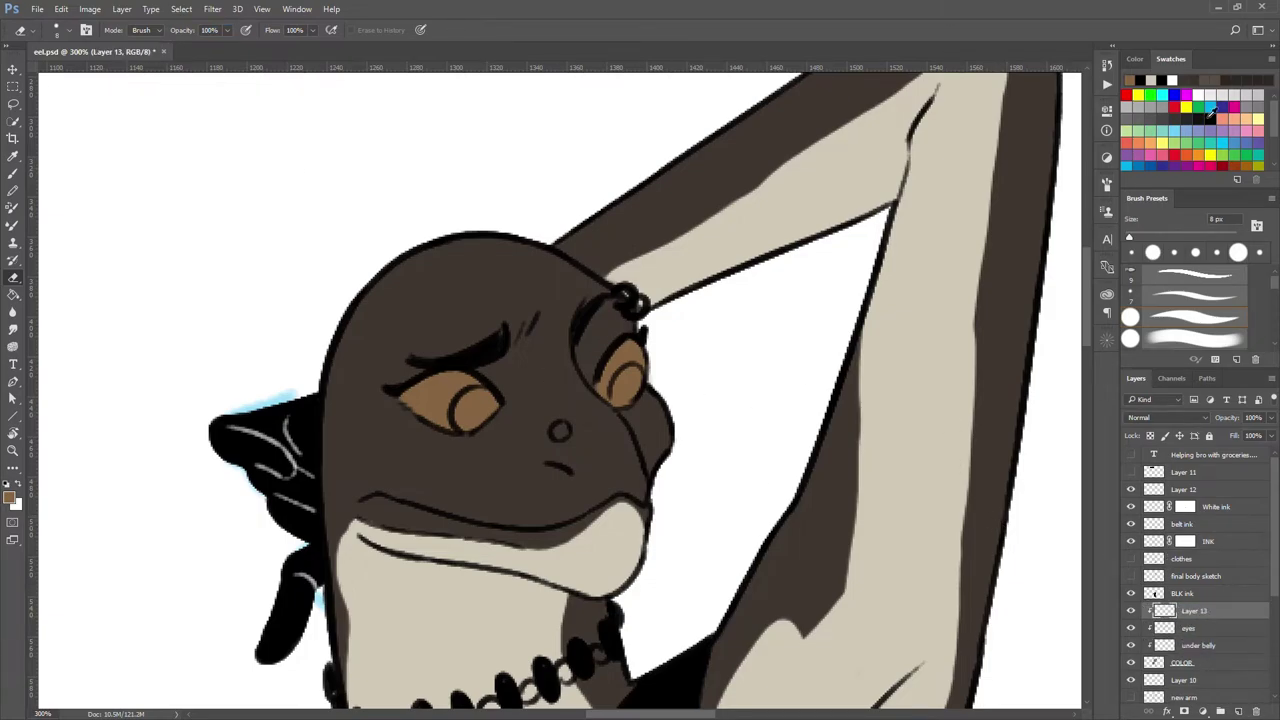
key("b")
left_click_drag(470, 400, 480, 415)
left_click_drag(618, 378, 628, 392)
key("ctrl+minus")
key("ctrl+minus")
key("ctrl+minus")
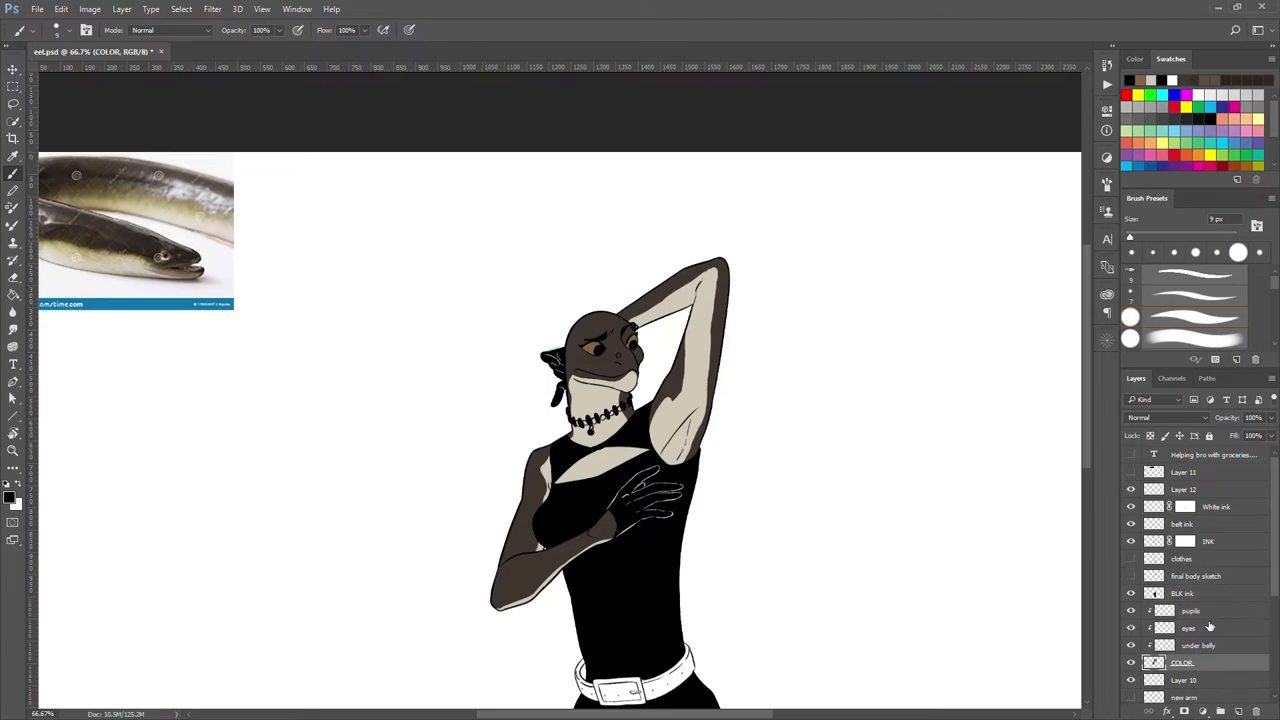
Add a 'jewlry' layer, dab a small white dot near the face, and add another layer above pupils
left_click(1190, 627)
key("ctrl+shift+alt+n")
double_click(1194, 627)
key("ctrl+plus")
key("ctrl+plus")
key("ctrl+plus")
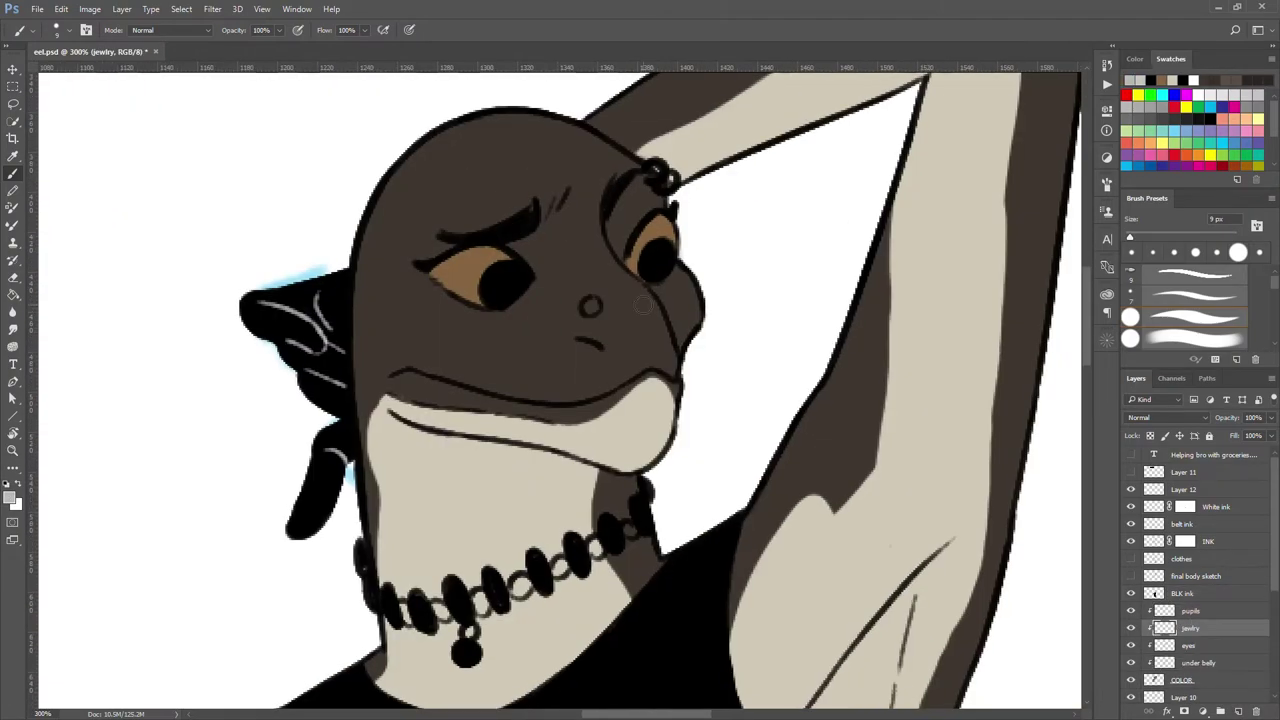
left_click(586, 306)
key("e")
key("ctrl+minus")
key("ctrl+minus")
key("ctrl+minus")
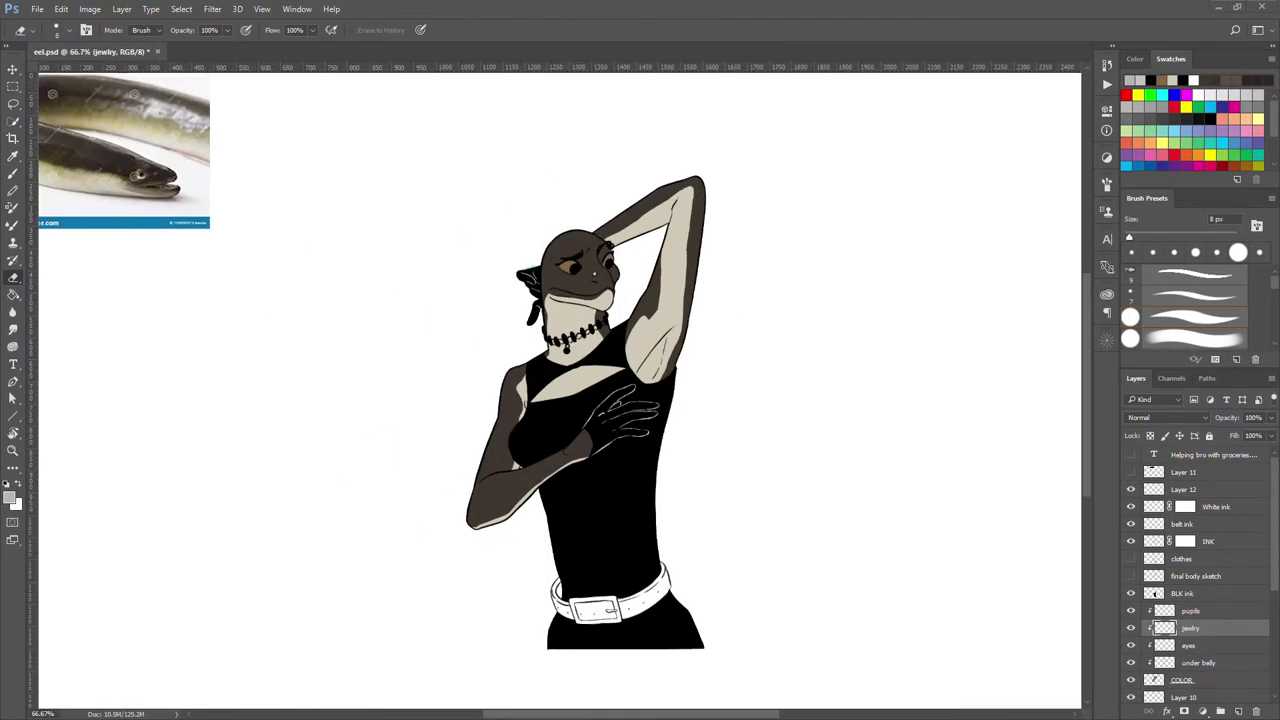
key("ctrl+shift+alt+n")
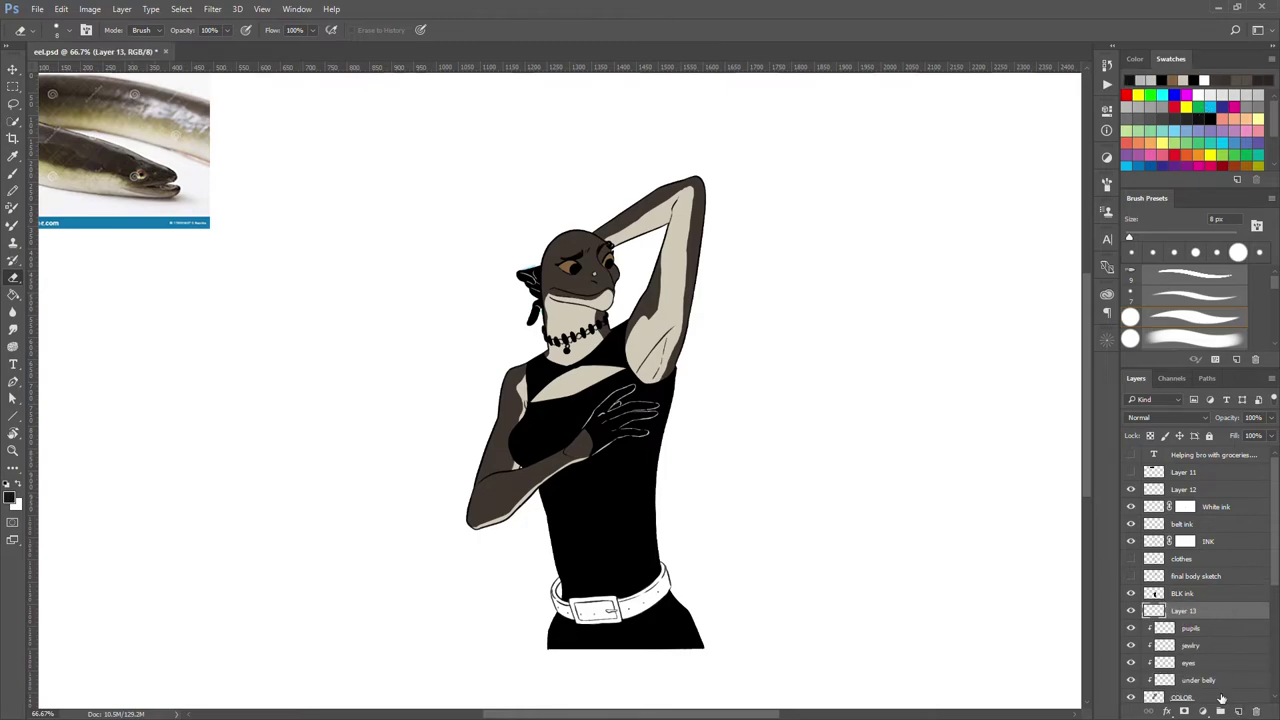
key("b")
scroll(625, 647, "up", 3)
Rename the new belt layer 'belt blk' and shade the right part of the belt dark
left_click(1131, 558)
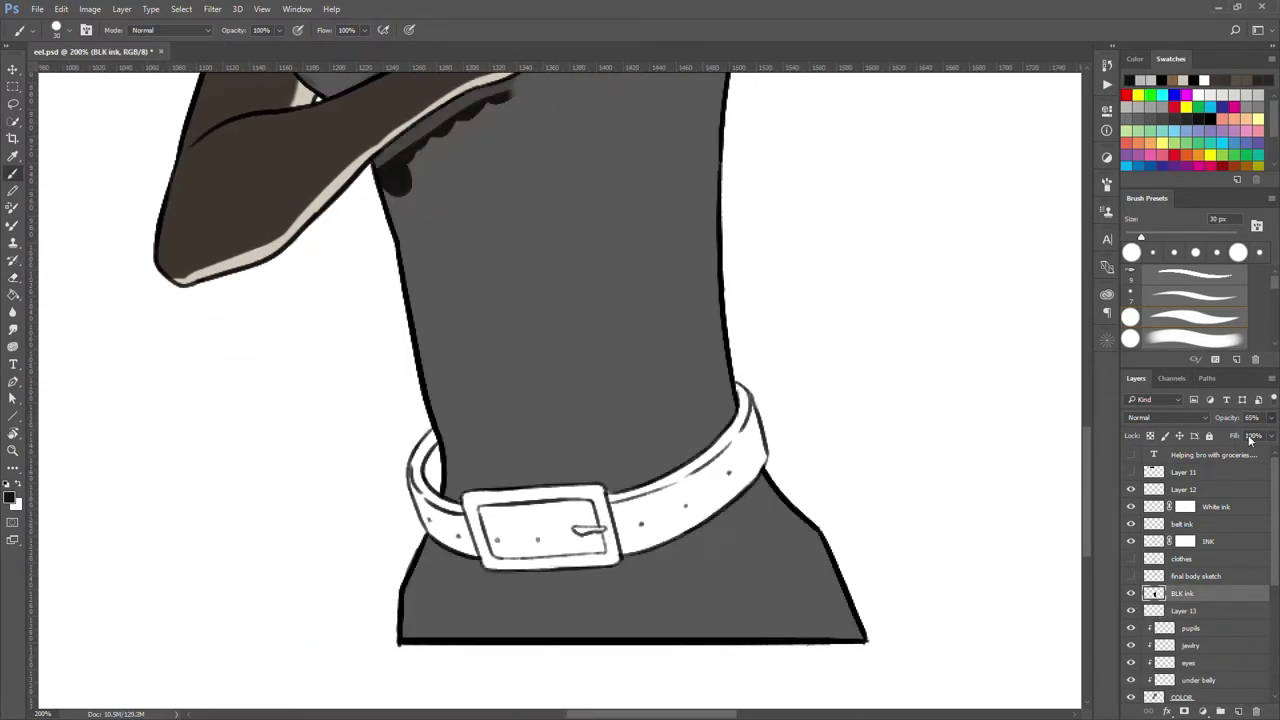
double_click(1183, 610)
type("belt blk?")
scroll(623, 474, "up", 2)
mouse_move(457, 457)
left_mouse_down()
mouse_move(571, 386)
mouse_move(543, 485)
mouse_move(625, 395)
left_mouse_up()
scroll(560, 420, "up", 1)
scroll(543, 485, "down", 1)
scroll(600, 420, "left", 5)
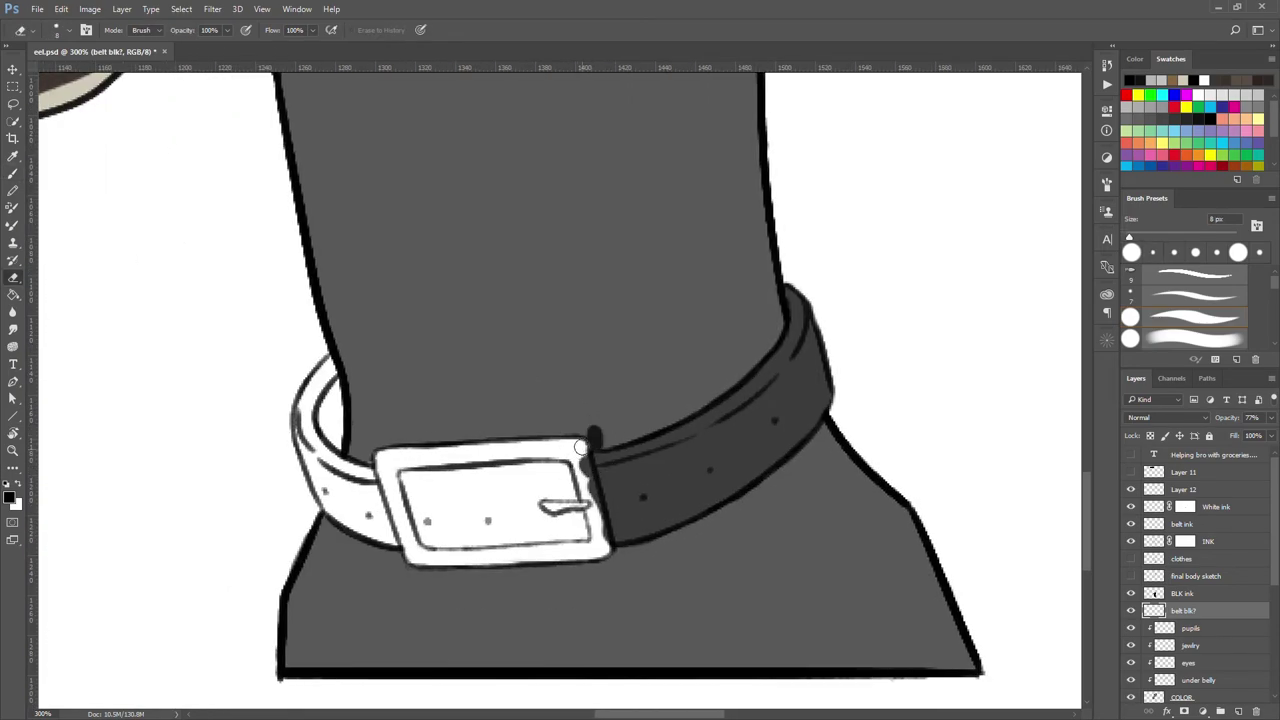
scroll(450, 480, "left", 3)
key("e")
scroll(880, 451, "down", 1)
scroll(880, 451, "right", 2)
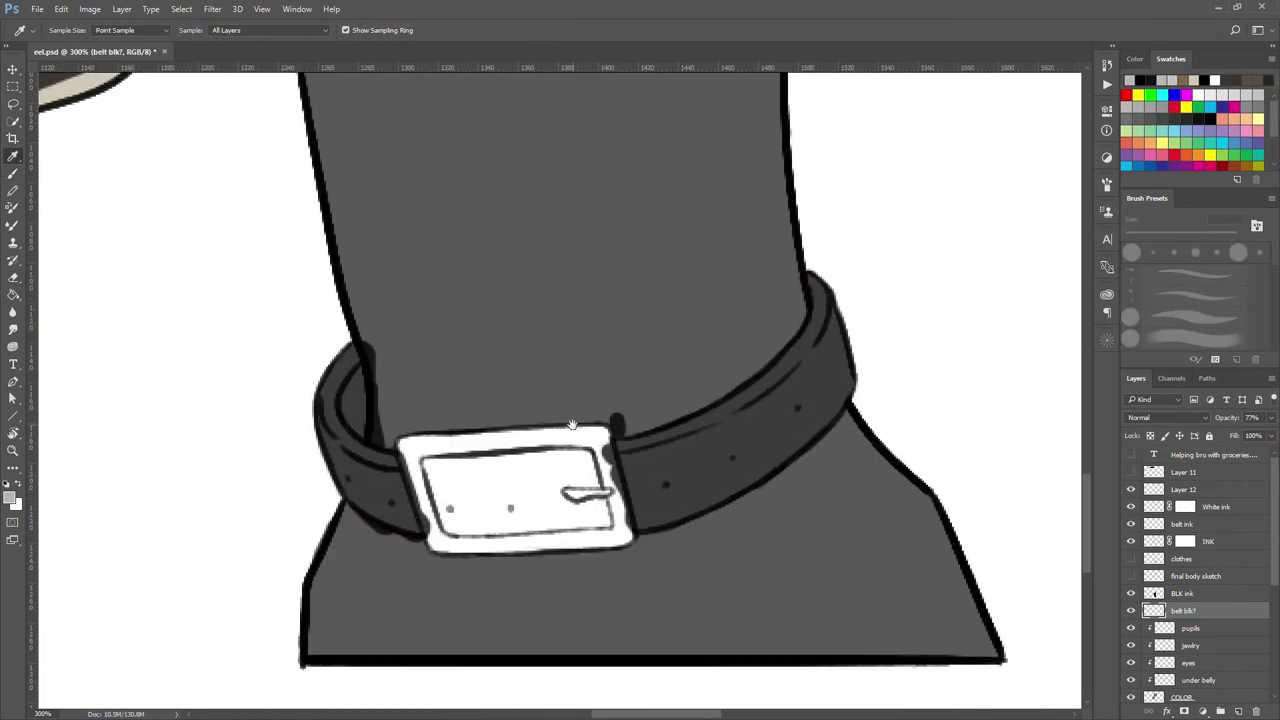
Add a 'buckle?' layer, fill the buckle dark grey and erase its light inner edges
key("ctrl+shift+alt+n")
key("b")
left_click_drag(470, 540, 495, 540)
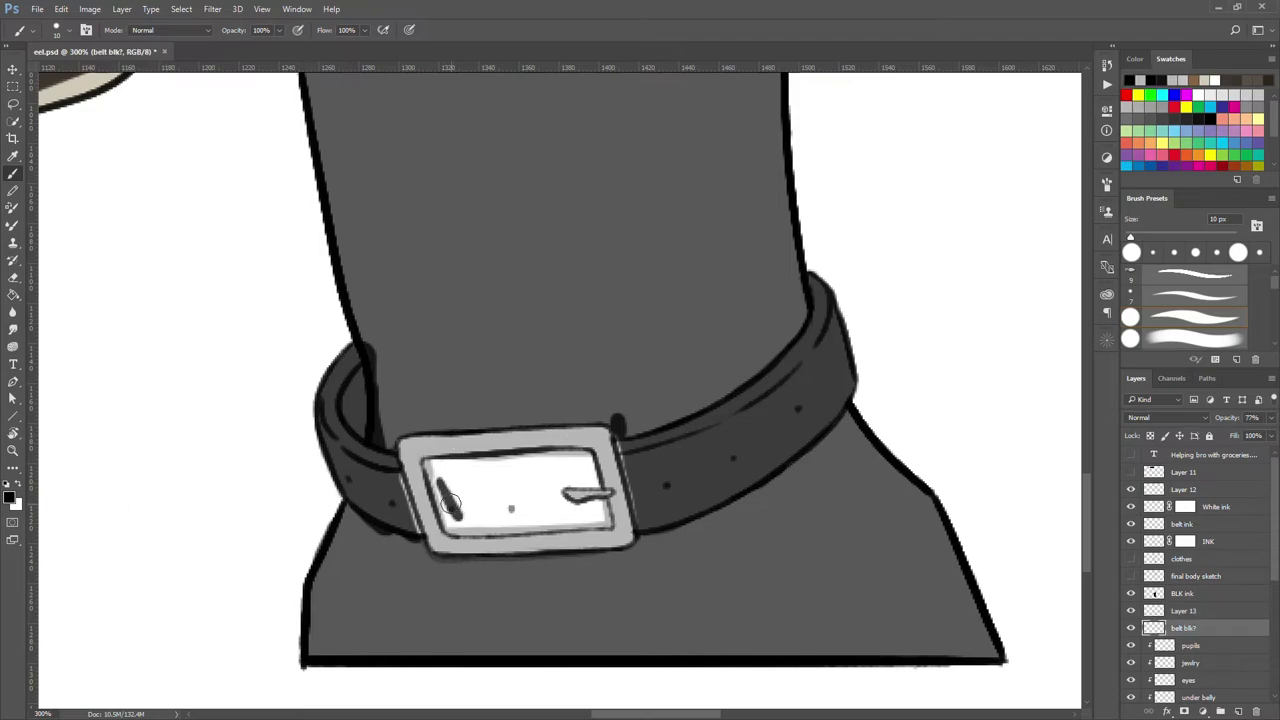
key("bracketleft")
left_click_drag(435, 470, 600, 515)
type("buckle?")
key("Return")
scroll(597, 595, "up", 2)
key("e")
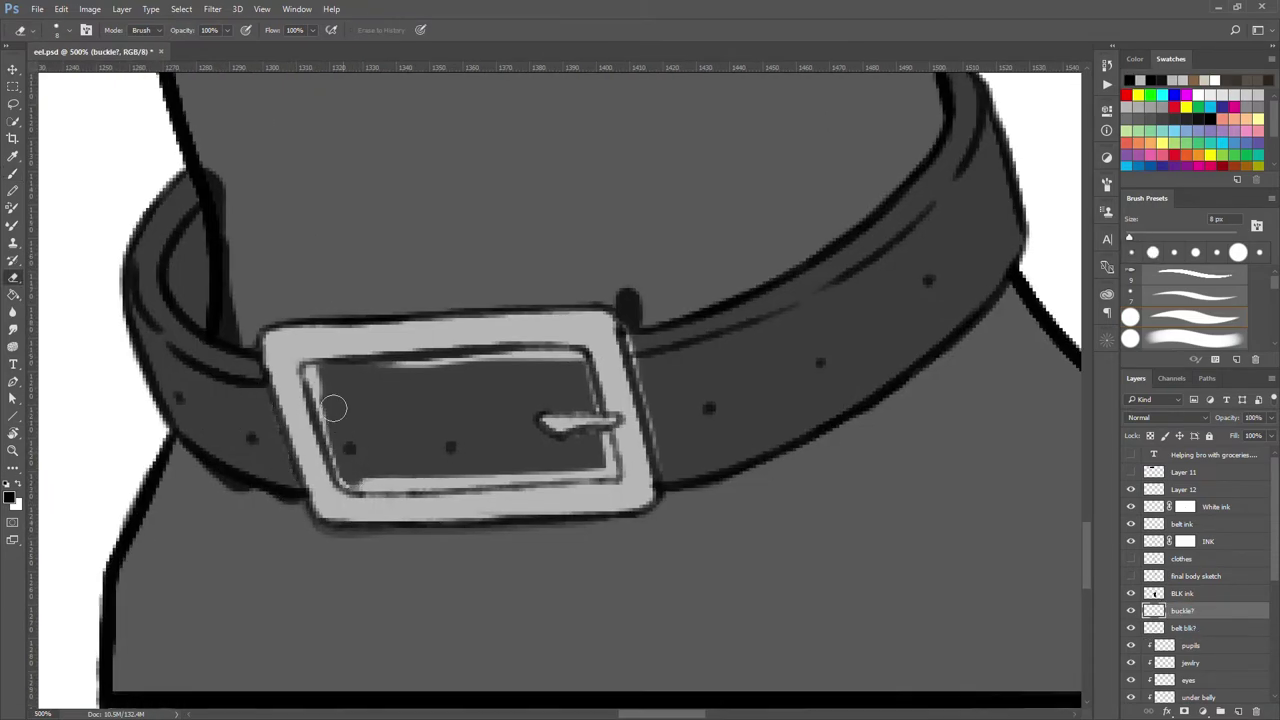
mouse_move(305, 375)
left_mouse_down()
mouse_move(610, 470)
mouse_move(643, 380)
left_mouse_up()
key("b")
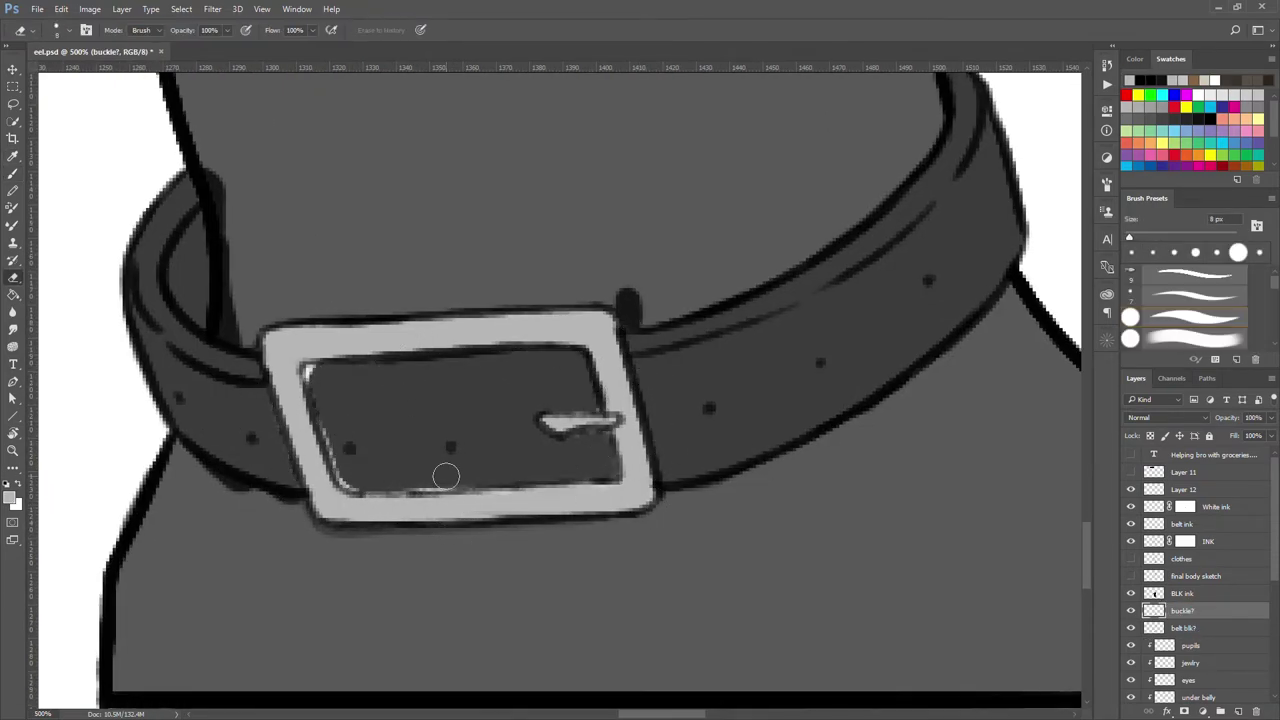
Step between the belt, buckle and black ink layers to inspect the belt
key("alt+bracketleft")
key("alt+bracketright")
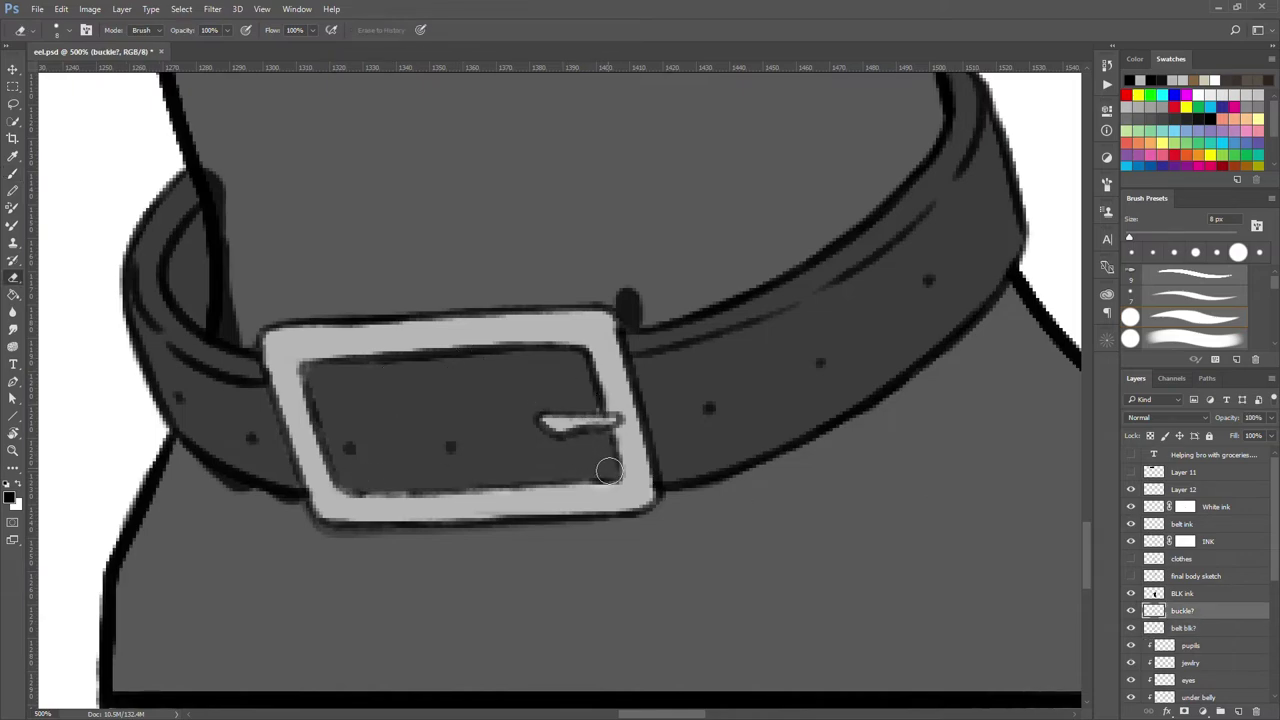
scroll(600, 457, "down", 5)
key("alt+bracketright")
key("e")
scroll(1003, 557, "up", 3)
key("b")
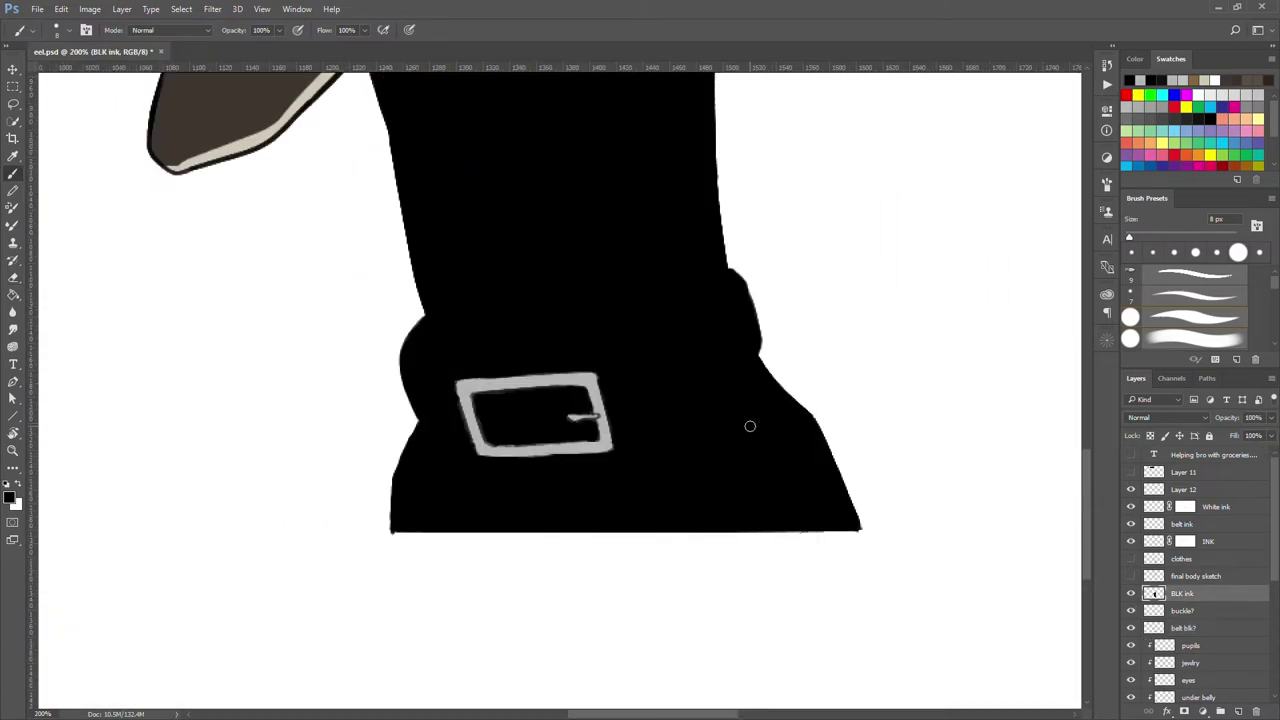
key("alt+bracketleft")
key("alt+bracketleft")
key("ctrl+plus")
key("ctrl+plus")
key("ctrl+z")
key("alt+bracketright")
key("e")
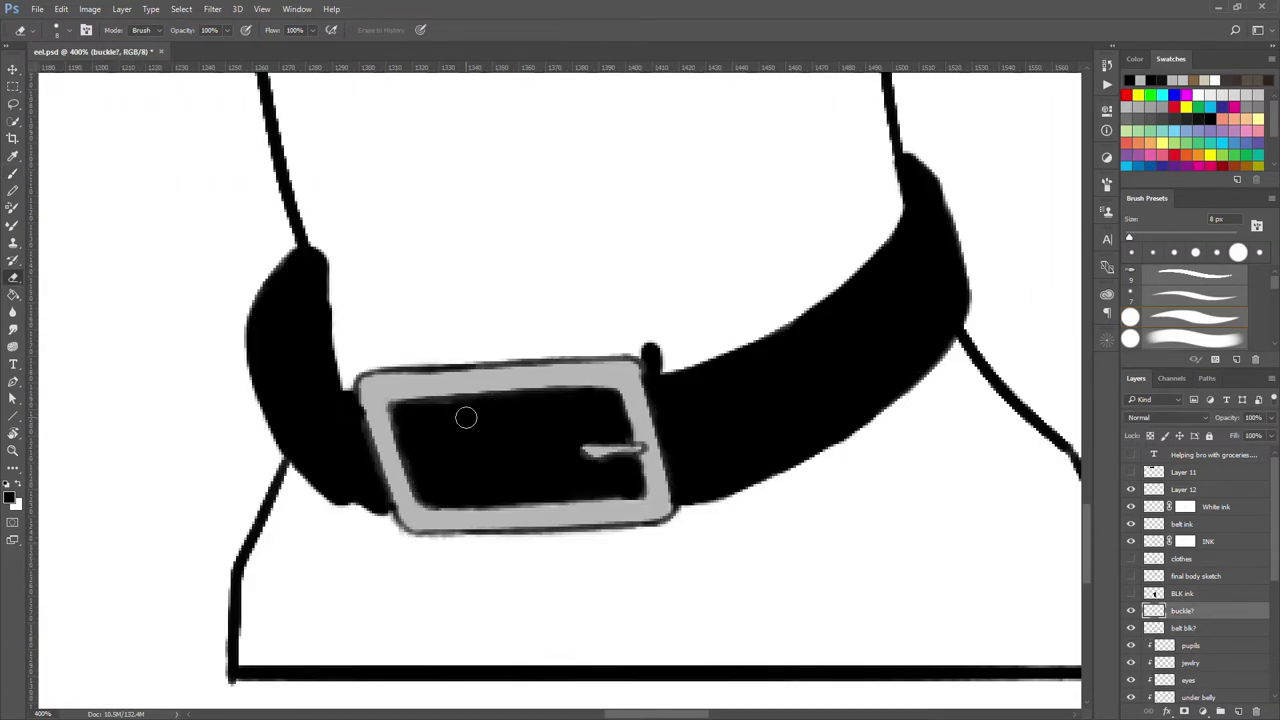
key("ctrl+z")
key("alt+bracketright")
Try the black ink layer at 63% opacity, then restore full opacity
left_click(1252, 417)
type("63")
key("Return")
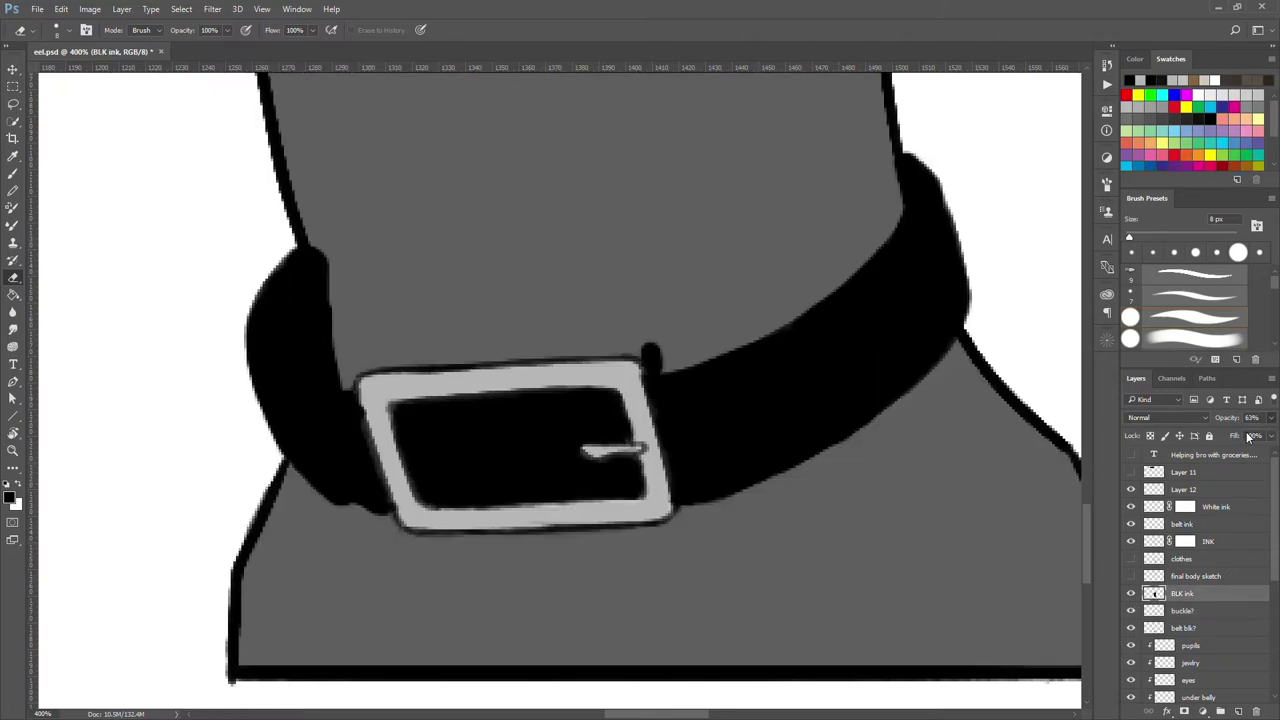
key("ctrl+z")
key("alt+bracketleft")
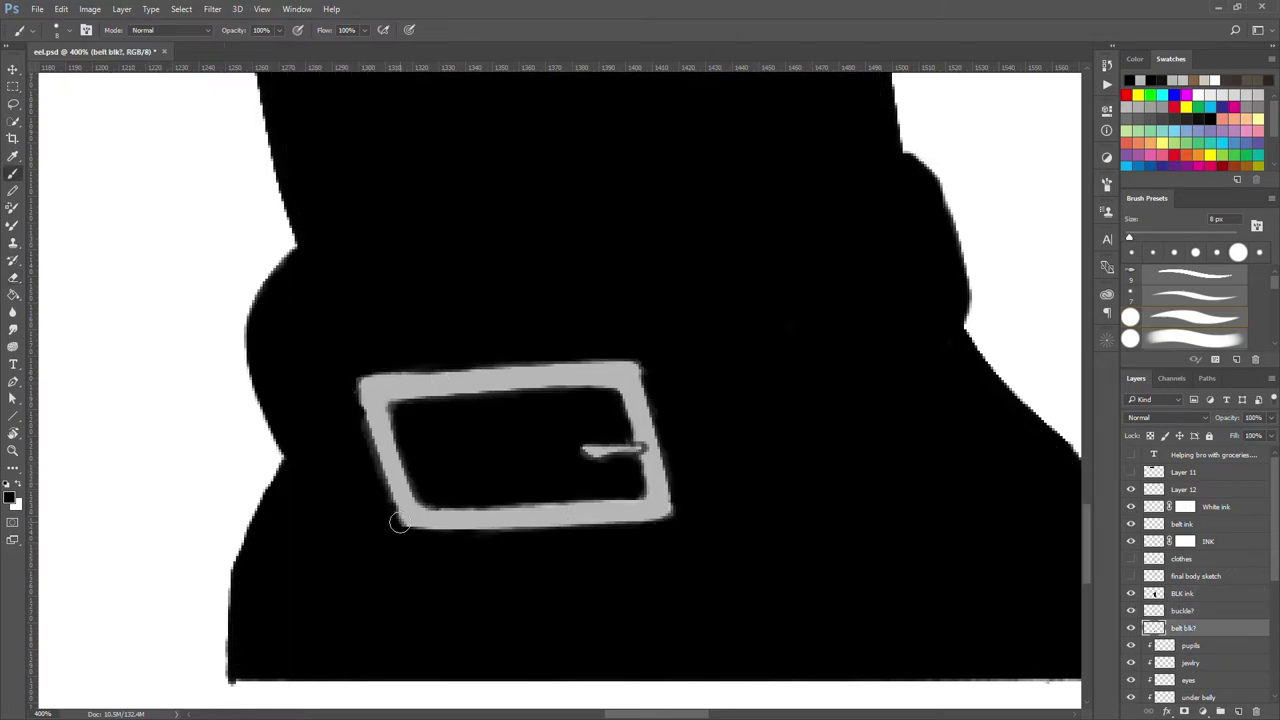
key("b")
key("alt+bracketright")
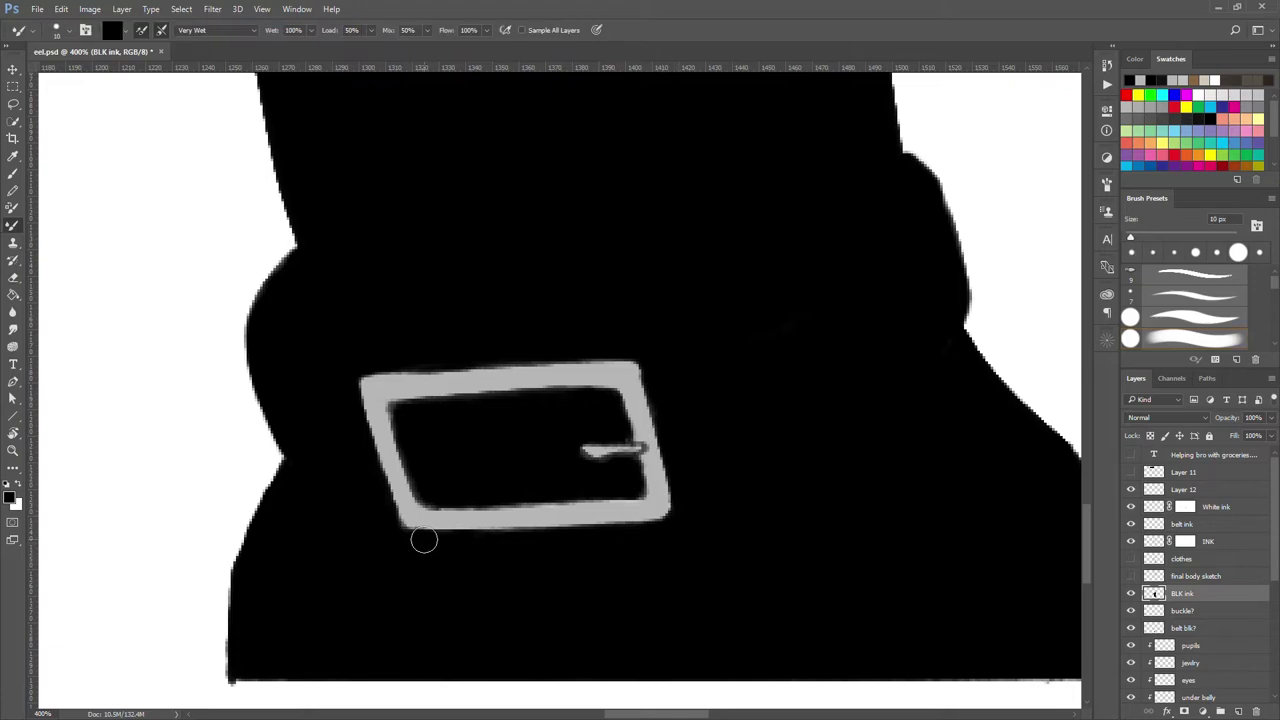
scroll(433, 503, "down", 2)
scroll(677, 281, "left", 2)
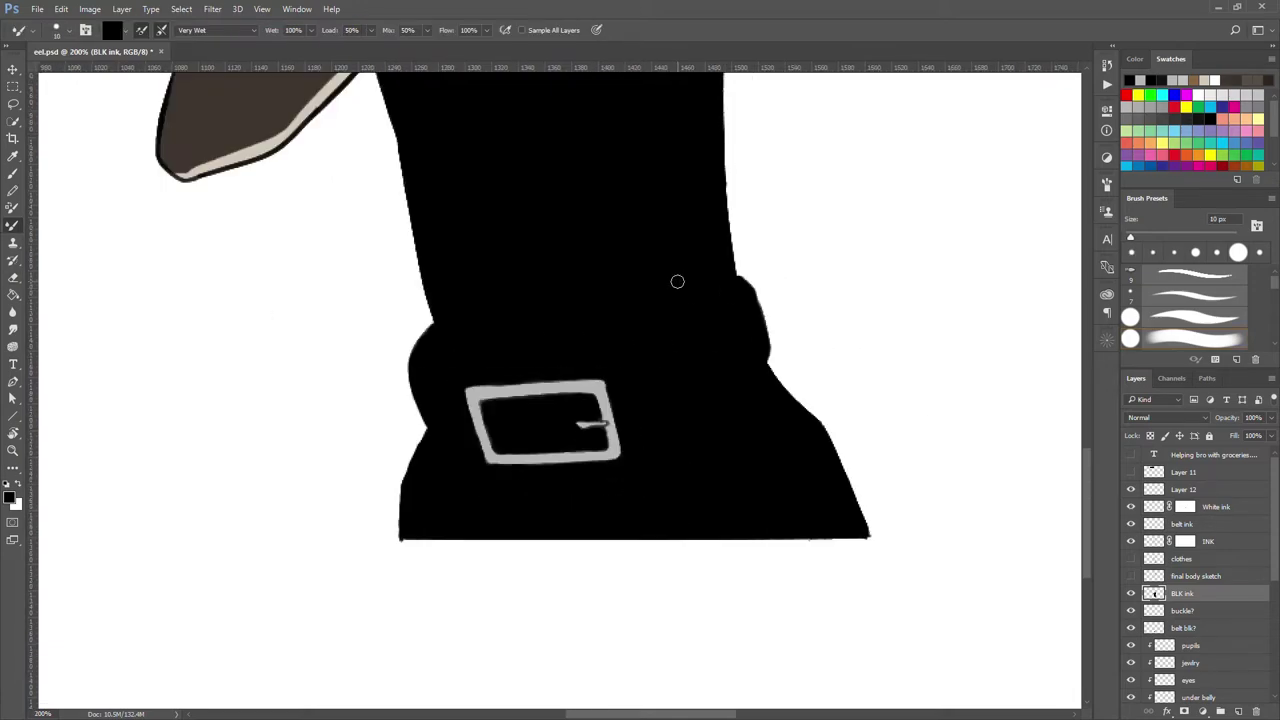
On the White ink layer, paint thin white highlight lines along the belt edges
key("alt+bracketright")
key("alt+bracketright")
key("e")
key("ctrl+shift+z")
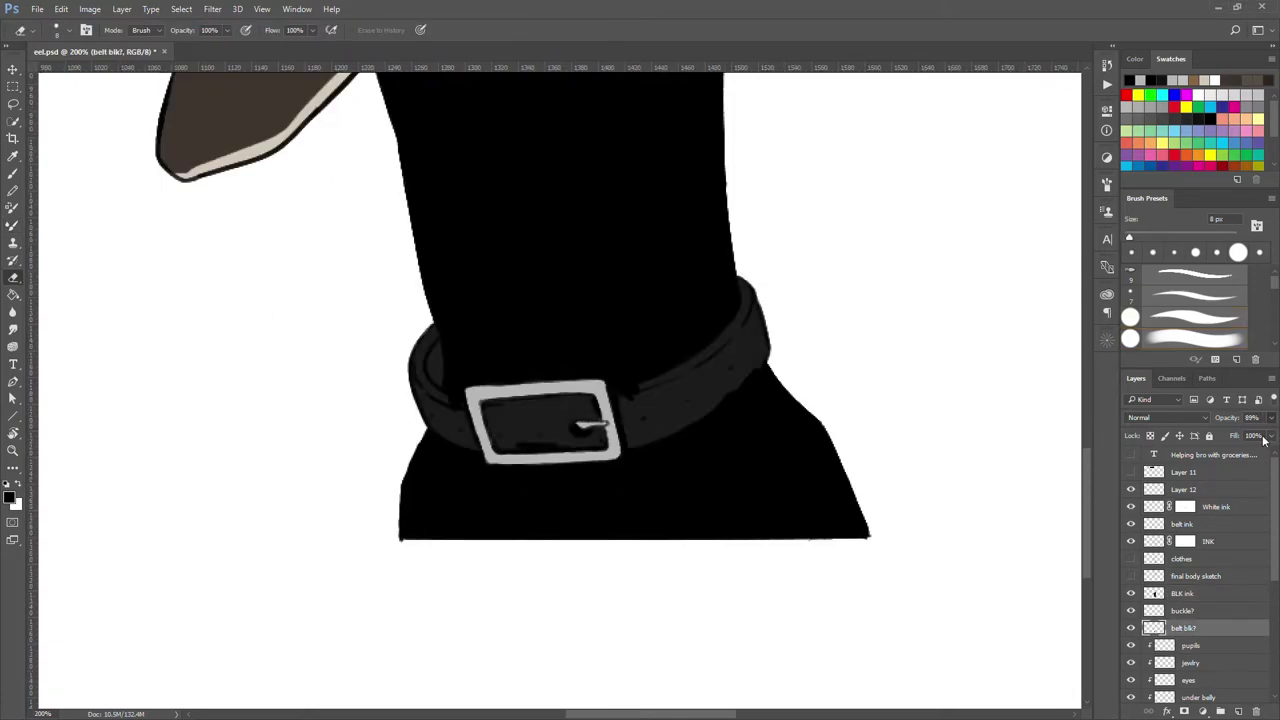
scroll(808, 290, "up", 2)
key("b")
left_click_drag(749, 337, 825, 232)
left_click_drag(704, 398, 832, 232)
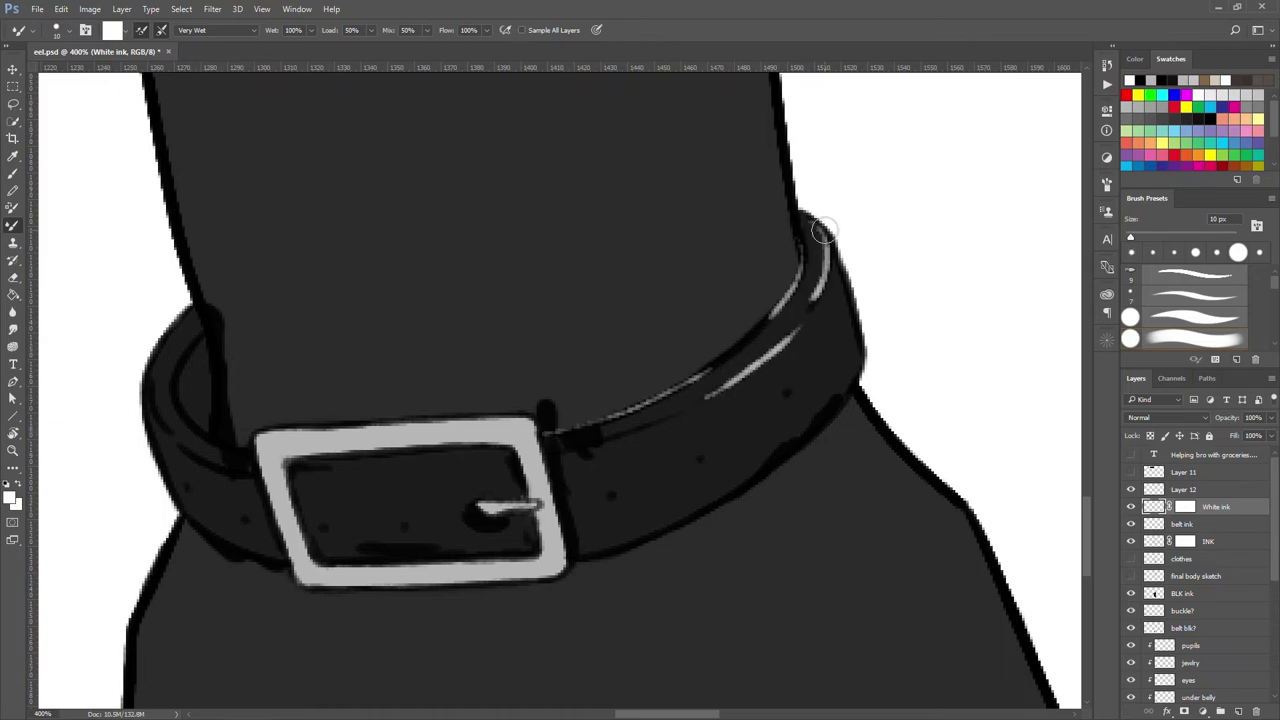
left_click_drag(794, 318, 840, 216)
left_click_drag(187, 454, 320, 456)
left_click_drag(388, 496, 306, 455)
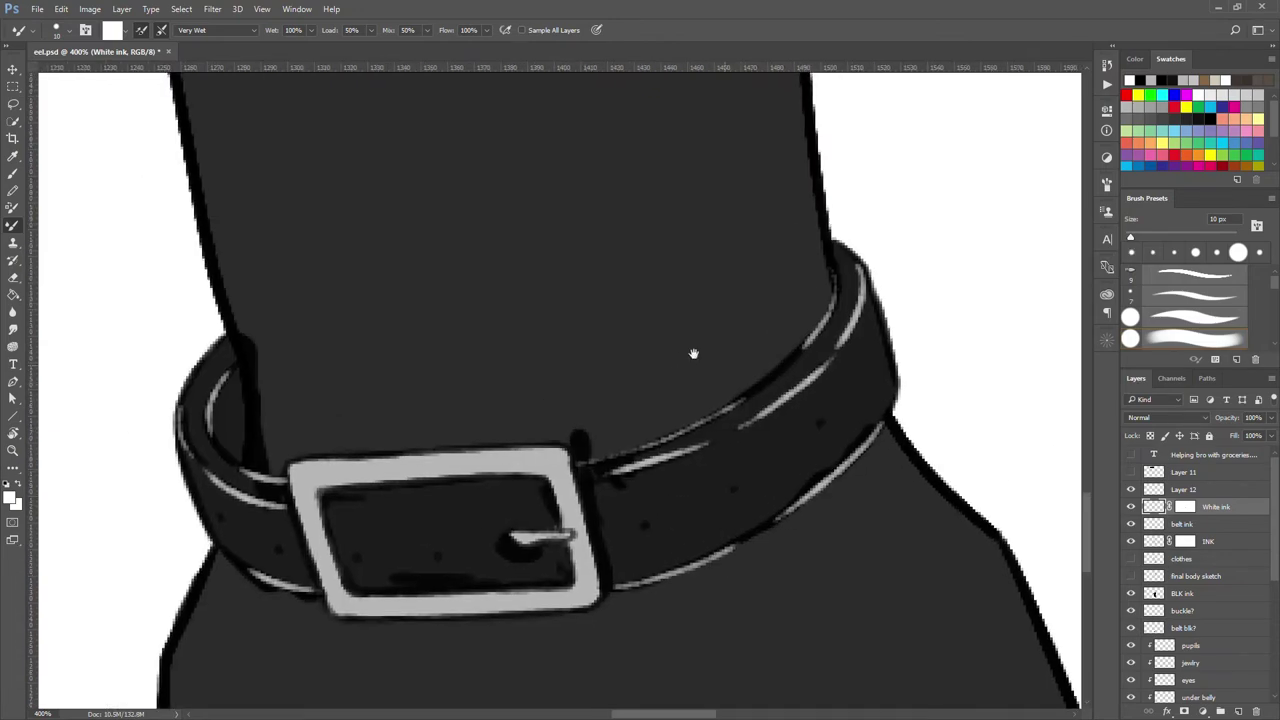
left_click_drag(694, 351, 851, 366)
Set the BLK ink layer's opacity to 100% so the black ink is fully opaque
left_click(1183, 627)
key("e")
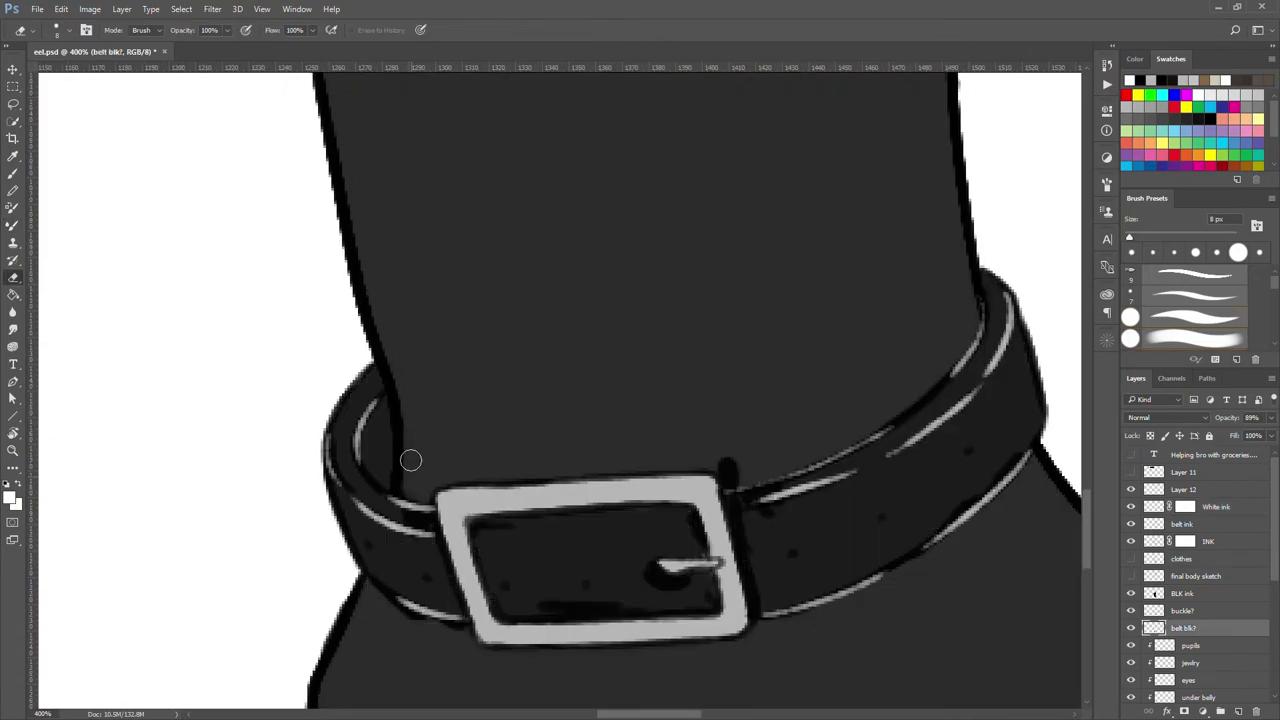
key("b")
left_click_drag(390, 387, 428, 427)
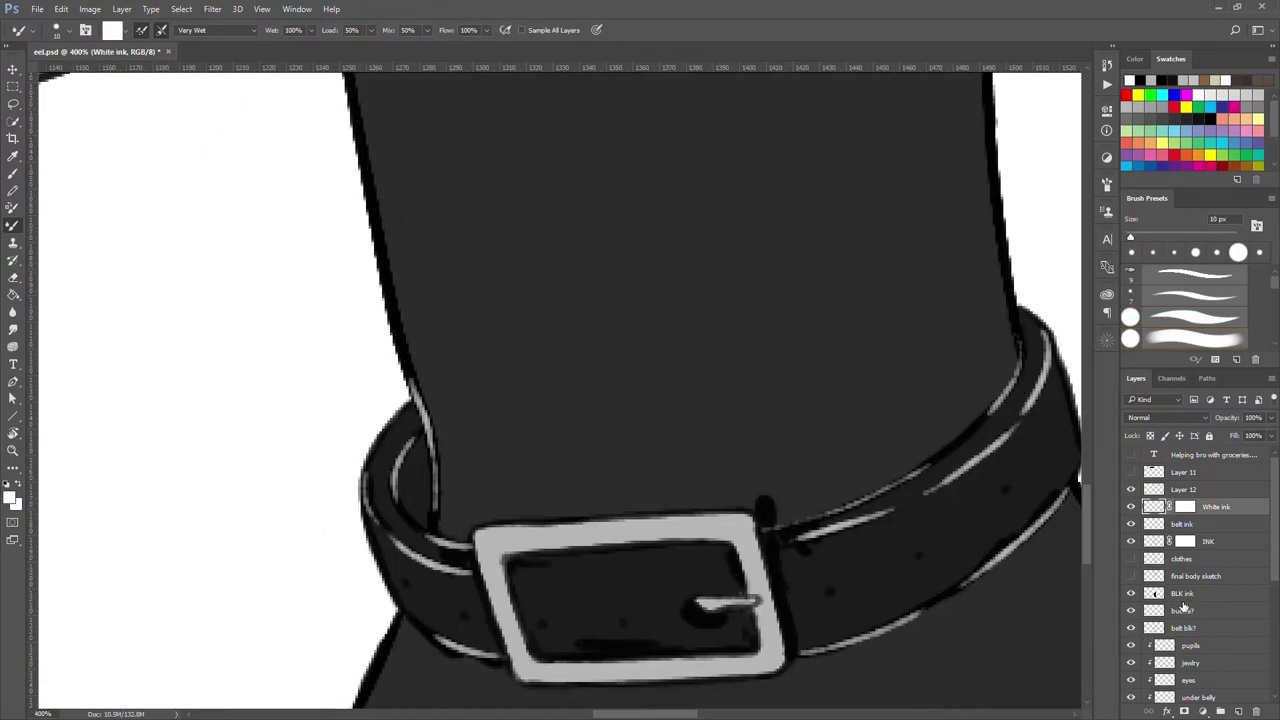
left_click(1183, 593)
left_click(1216, 506)
mouse_move(586, 434)
left_mouse_down()
mouse_move(567, 345)
mouse_move(580, 409)
mouse_move(543, 394)
mouse_move(551, 486)
left_mouse_up()
Refine the white lines on the belt loop and lower edge, then add a new layer
key("e")
key("b")
key("e")
key("b")
left_click_drag(630, 580, 557, 528)
key("e")
mouse_move(560, 408)
left_mouse_down()
mouse_move(546, 366)
mouse_move(578, 420)
left_mouse_up()
key("b")
scroll(556, 470, "down", 2)
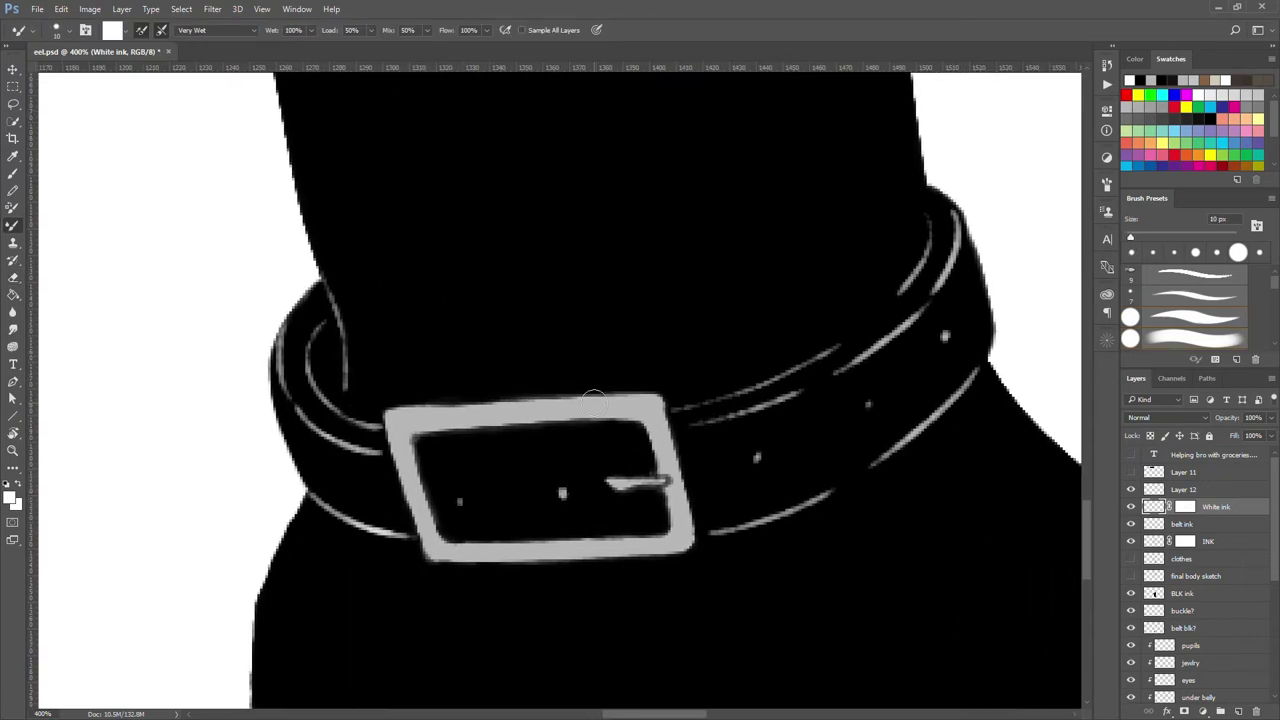
scroll(751, 283, "down", 4)
scroll(751, 283, "down", 1)
key("ctrl+shift+alt+n")
Paint white highlight dabs on the fingers and back of the hand
scroll(559, 393, "up", 4)
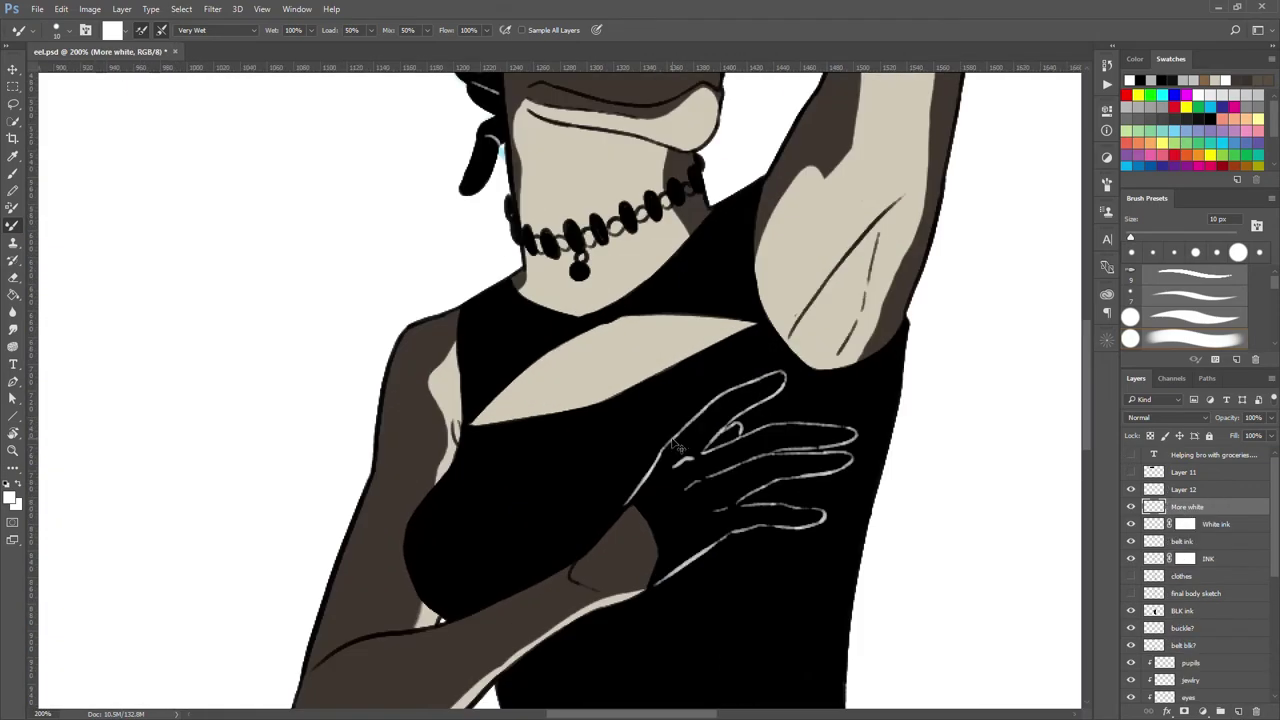
scroll(666, 417, "up", 1)
scroll(560, 470, "up", 1)
left_click_drag(588, 465, 545, 424)
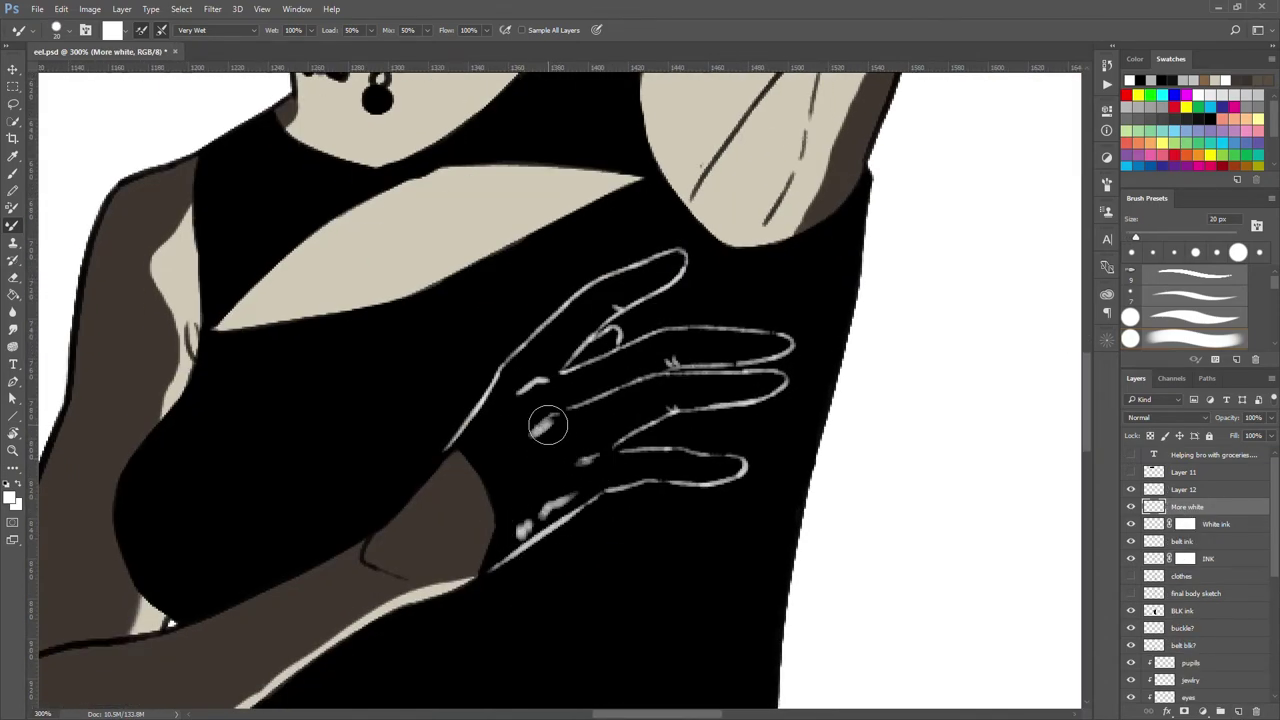
left_click_drag(630, 472, 665, 468)
left_click_drag(620, 425, 632, 418)
left_click_drag(575, 340, 590, 332)
mouse_move(600, 386)
left_mouse_down()
mouse_move(620, 344)
mouse_move(596, 366)
left_mouse_up()
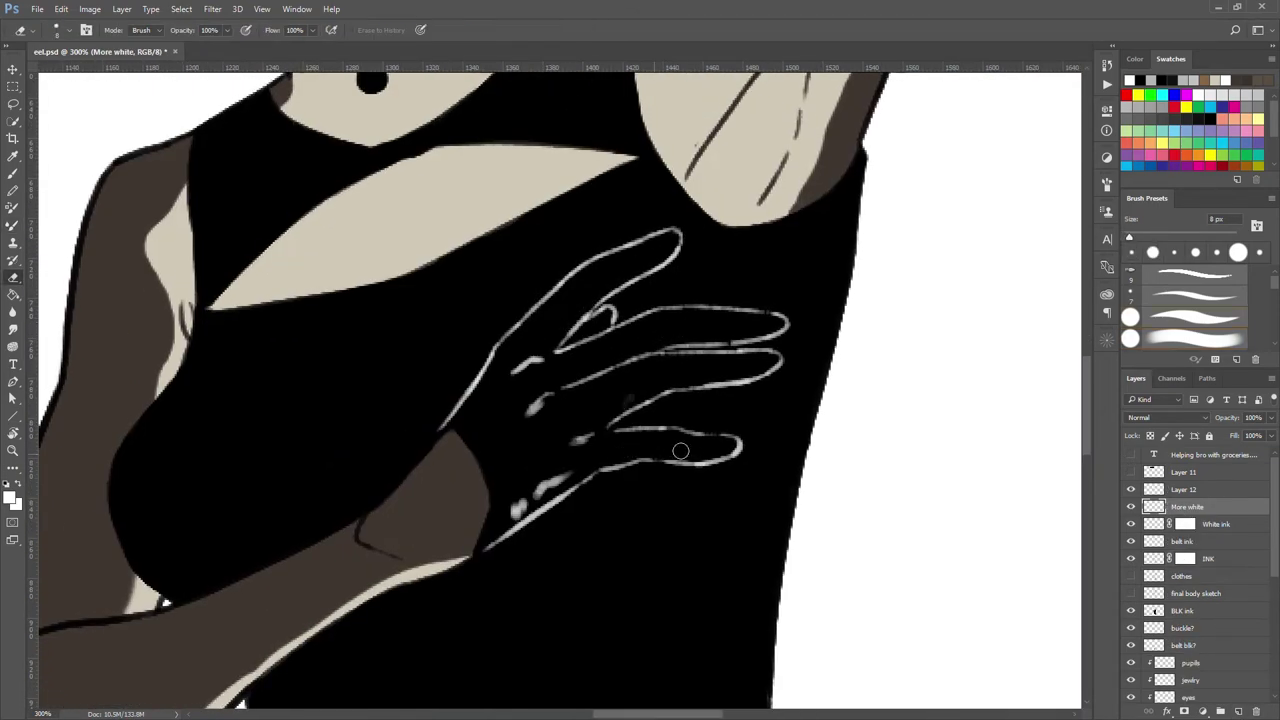
Refine the white dabs on knuckles, fingers and hand with a 9 px brush
key("bracketleft")
key("bracketleft")
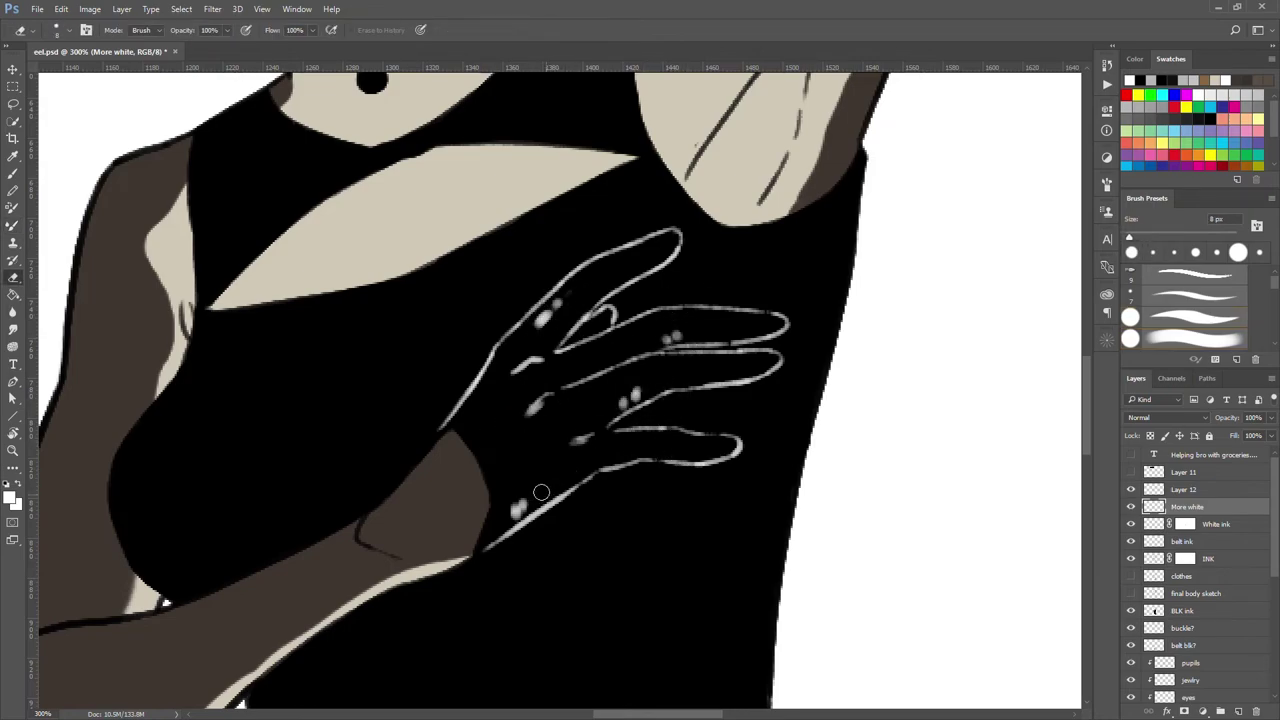
left_click_drag(545, 500, 530, 505)
left_click_drag(660, 345, 672, 338)
left_click_drag(660, 392, 668, 386)
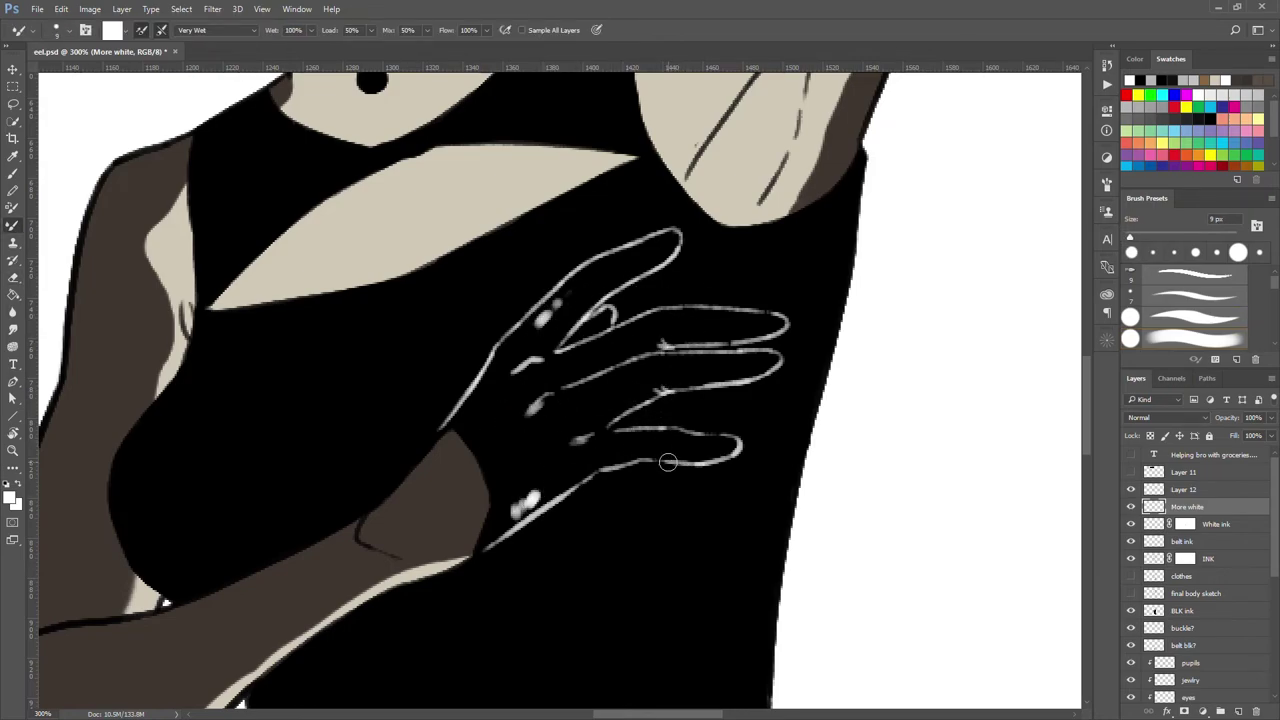
scroll(668, 462, "up", 5)
Move the More white layer above Layer 12 so the necklace beads shine
key("ctrl+bracketright")
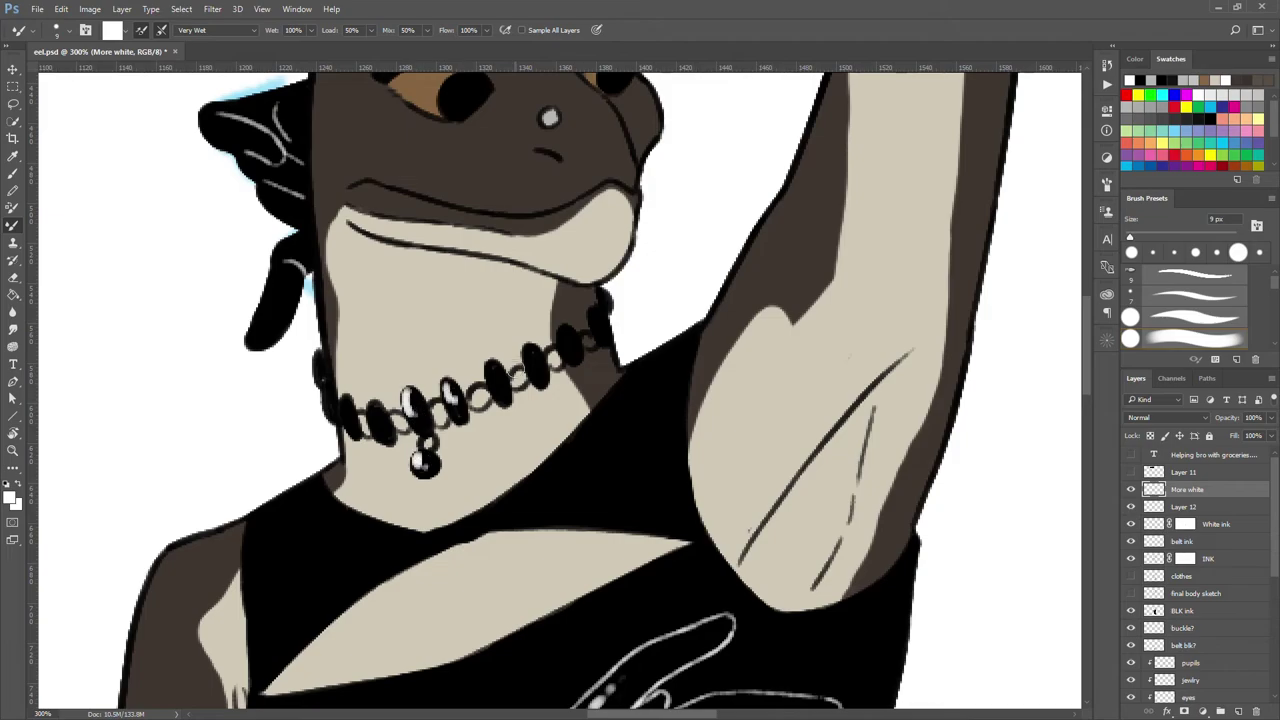
scroll(540, 225, "up", 3)
key("e")
scroll(540, 225, "up", 3)
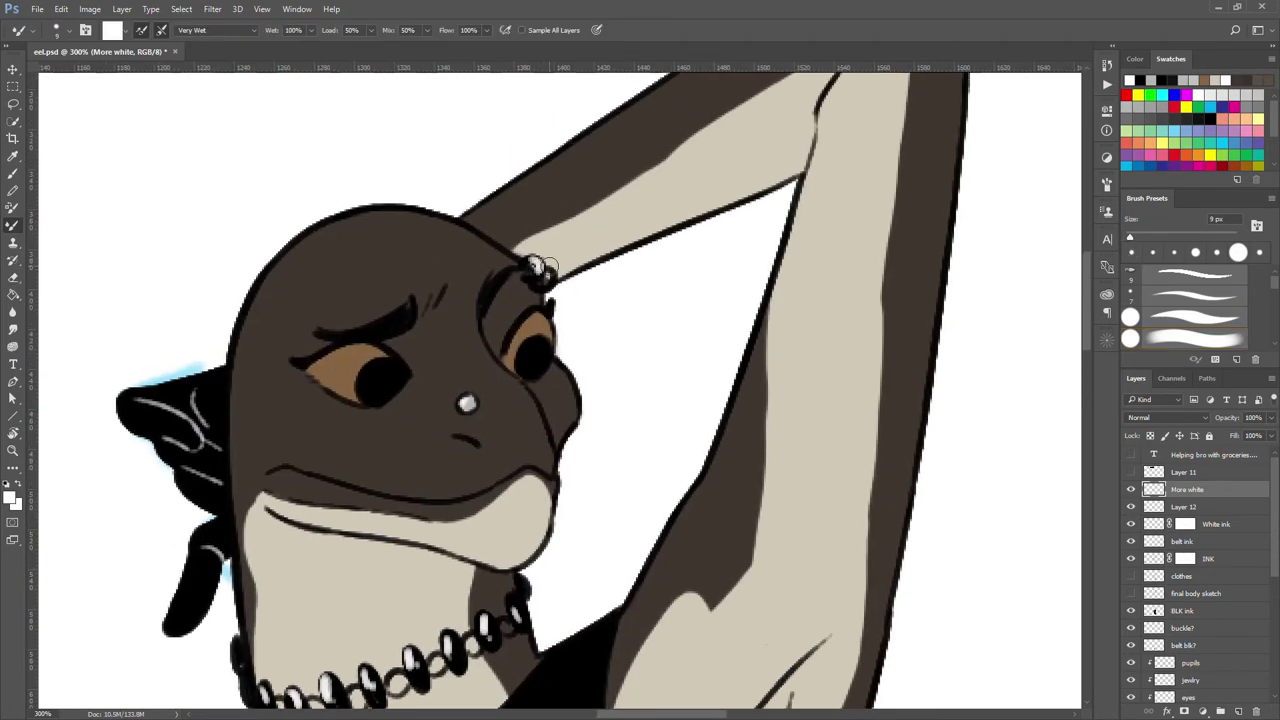
scroll(545, 230, "up", 1)
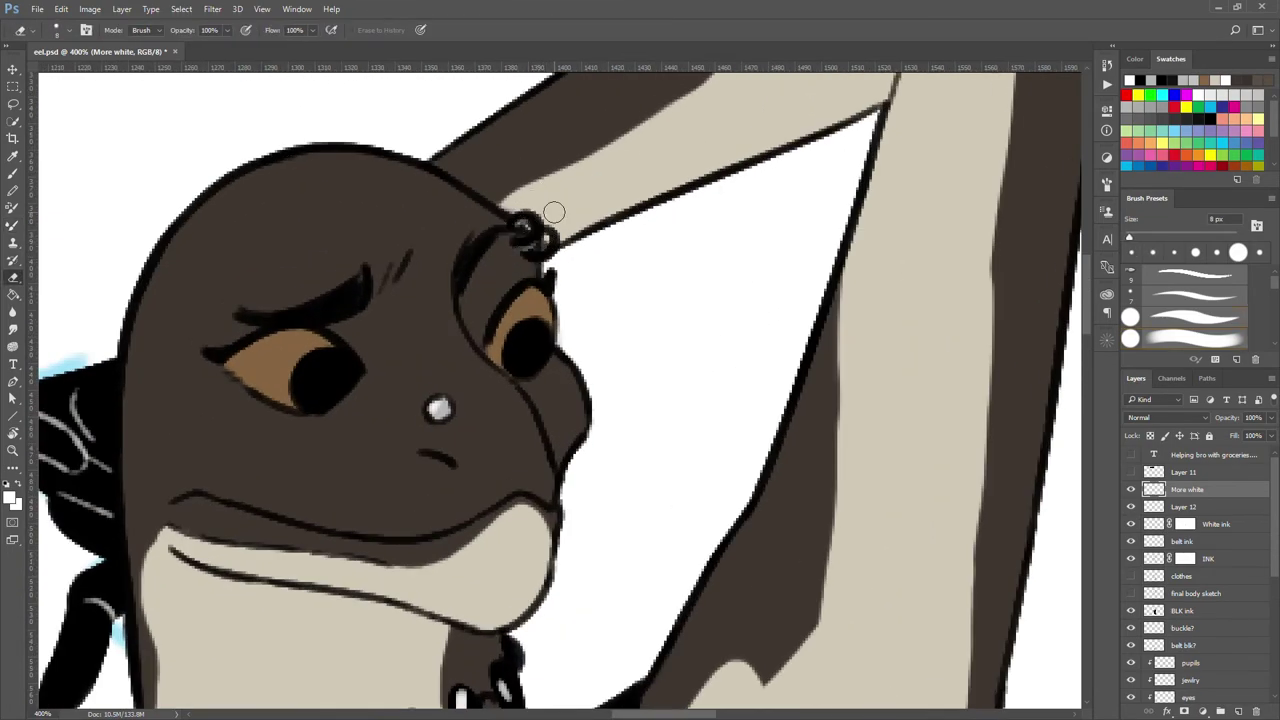
scroll(540, 230, "down", 3)
scroll(534, 263, "down", 2)
key("b")
key("ctrl+0")
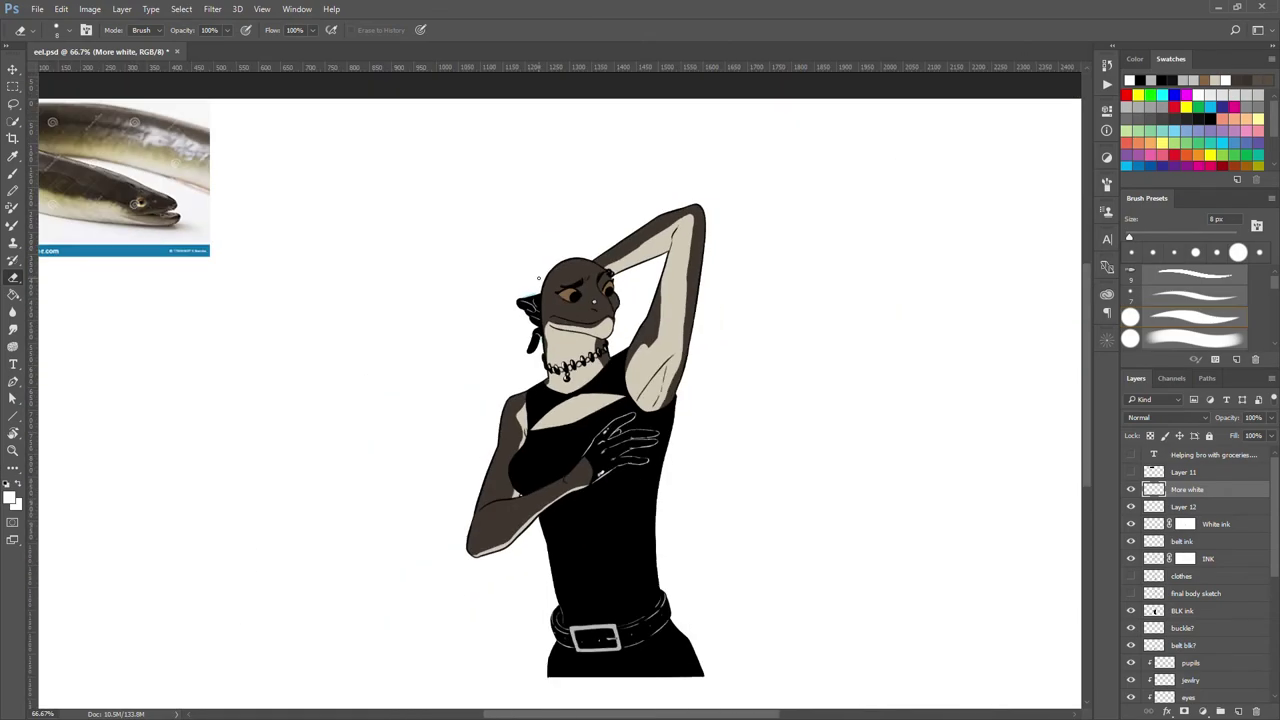
key("ctrl+1")
Lasso-select the stray white stripes across the chest and delete them
left_click_drag(561, 374, 514, 384)
scroll(584, 400, "down", 2)
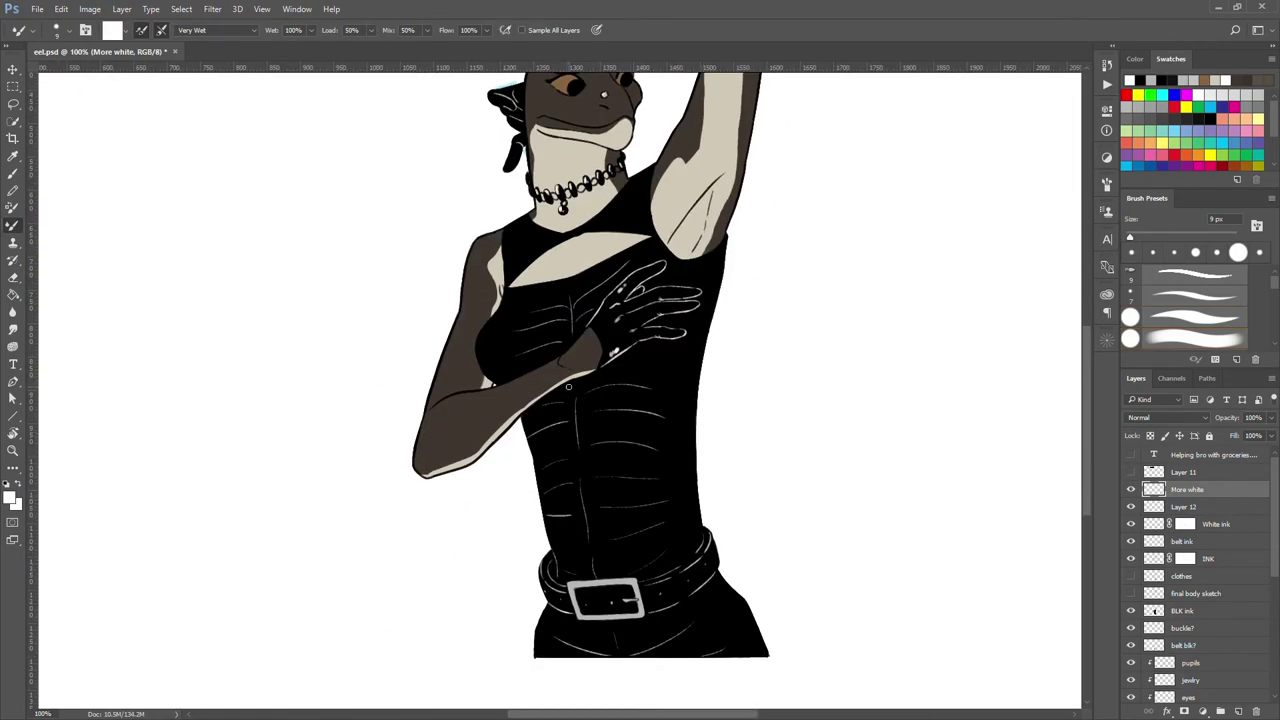
scroll(680, 368, "up", 3)
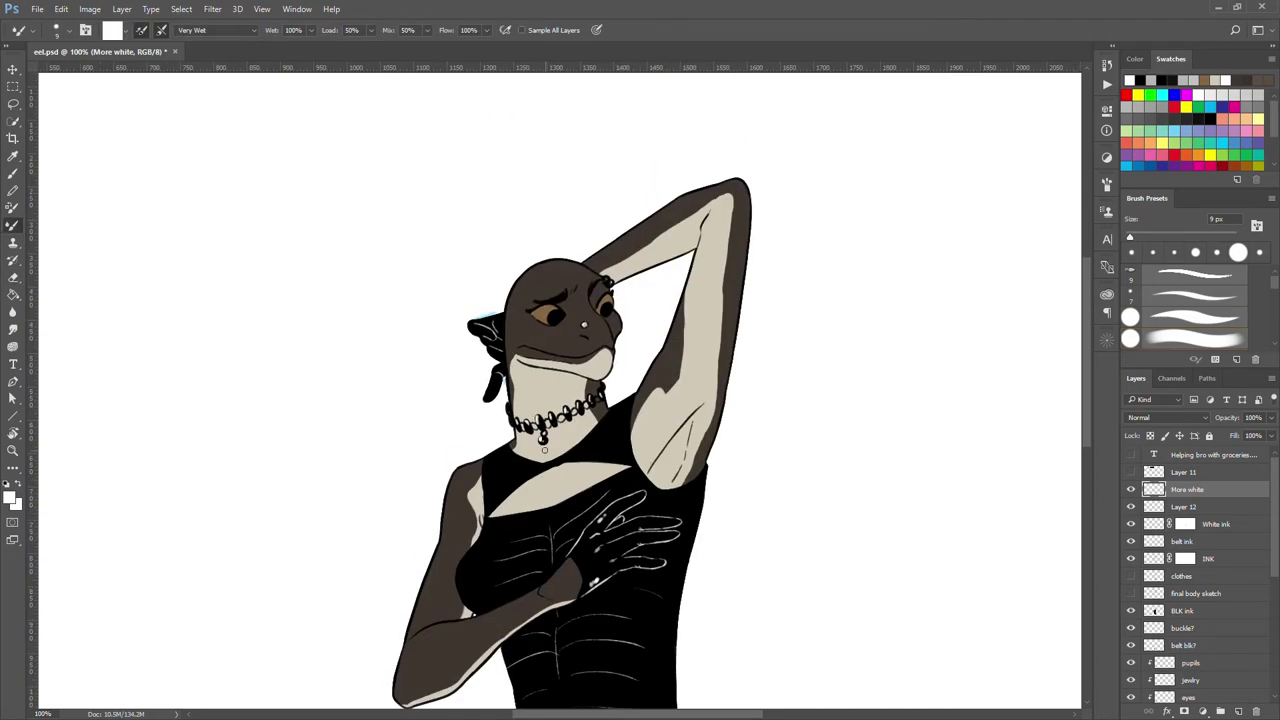
scroll(464, 441, "up", 2)
key("ctrl+0")
key("l")
left_click_drag(657, 528, 640, 440)
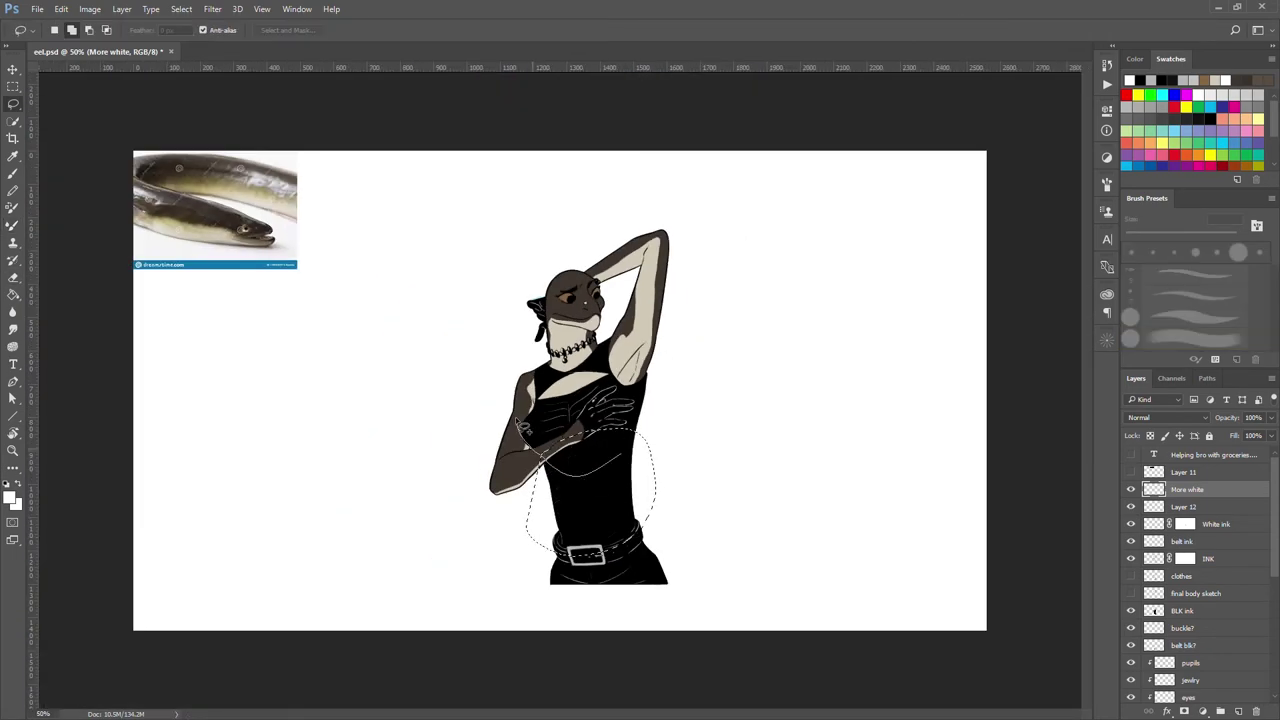
key("ctrl+1")
left_click_drag(650, 610, 557, 648)
key("b")
key("ctrl+d")
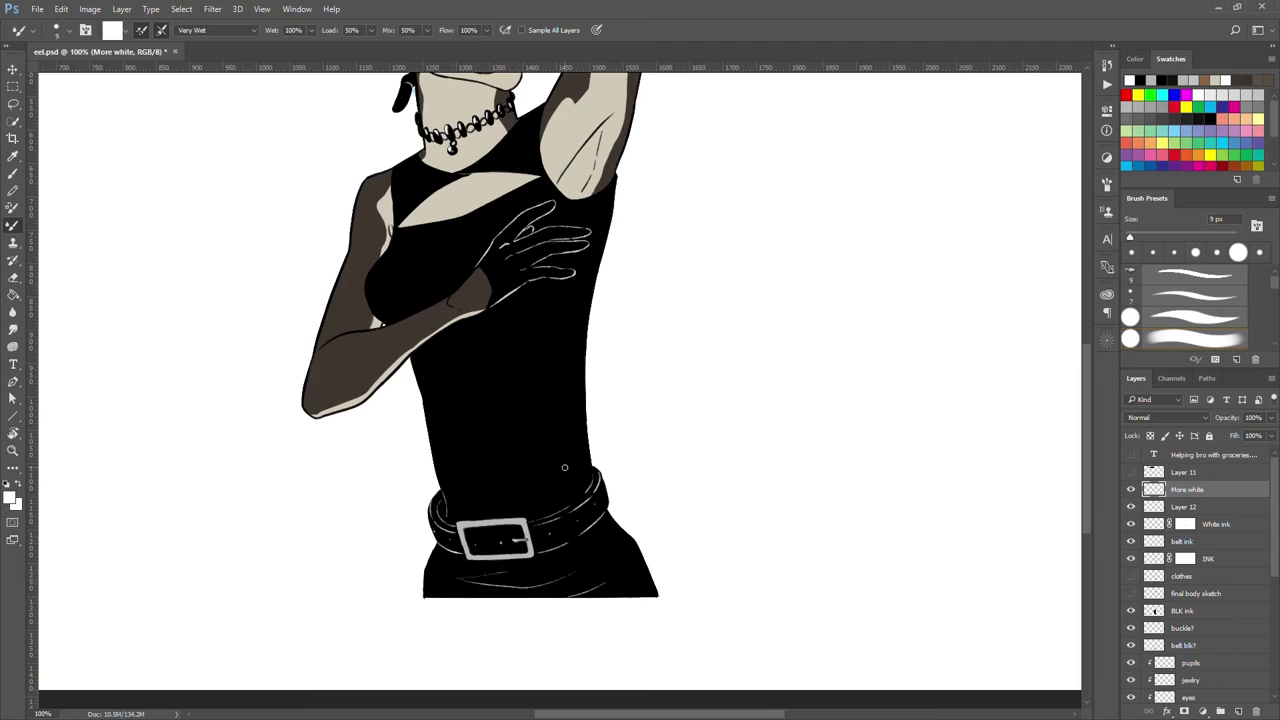
Swap the painting colour to black and zoom in on the figure's head
scroll(532, 382, "up", 3)
scroll(532, 382, "left", 2)
key("ctrl+plus")
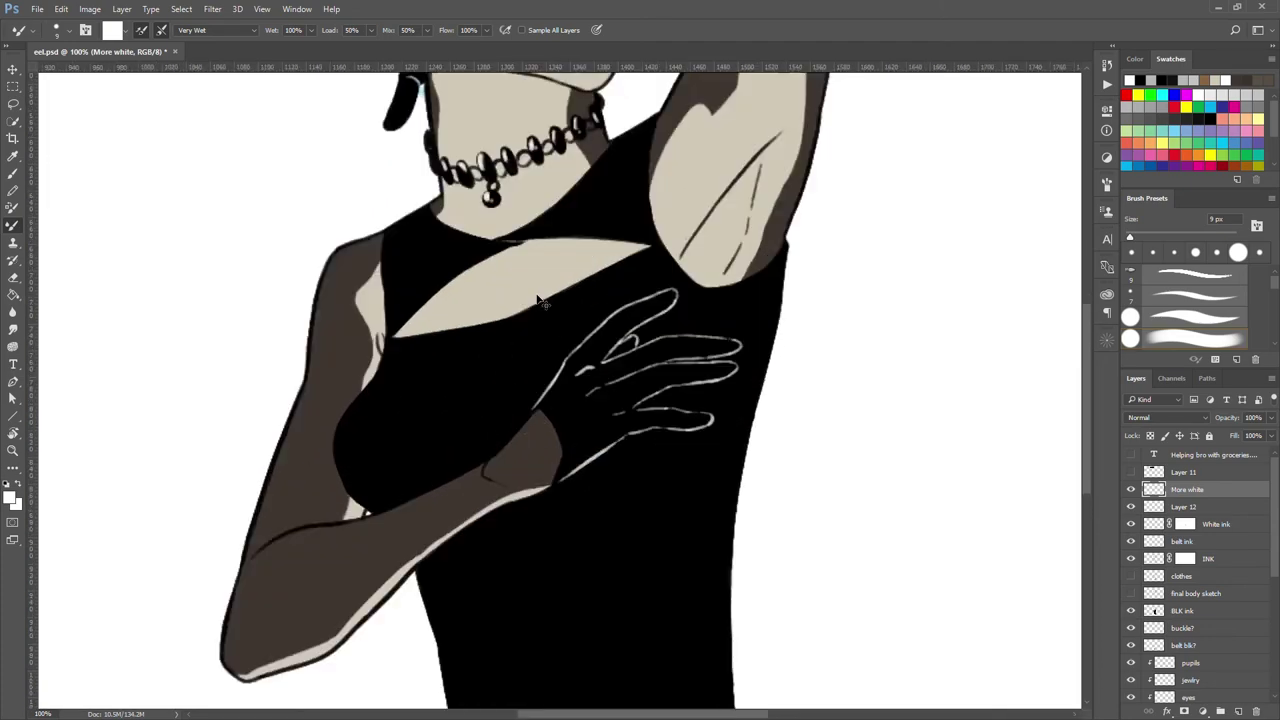
key("ctrl+plus")
key("x")
right_click(443, 563, "ctrl+alt")
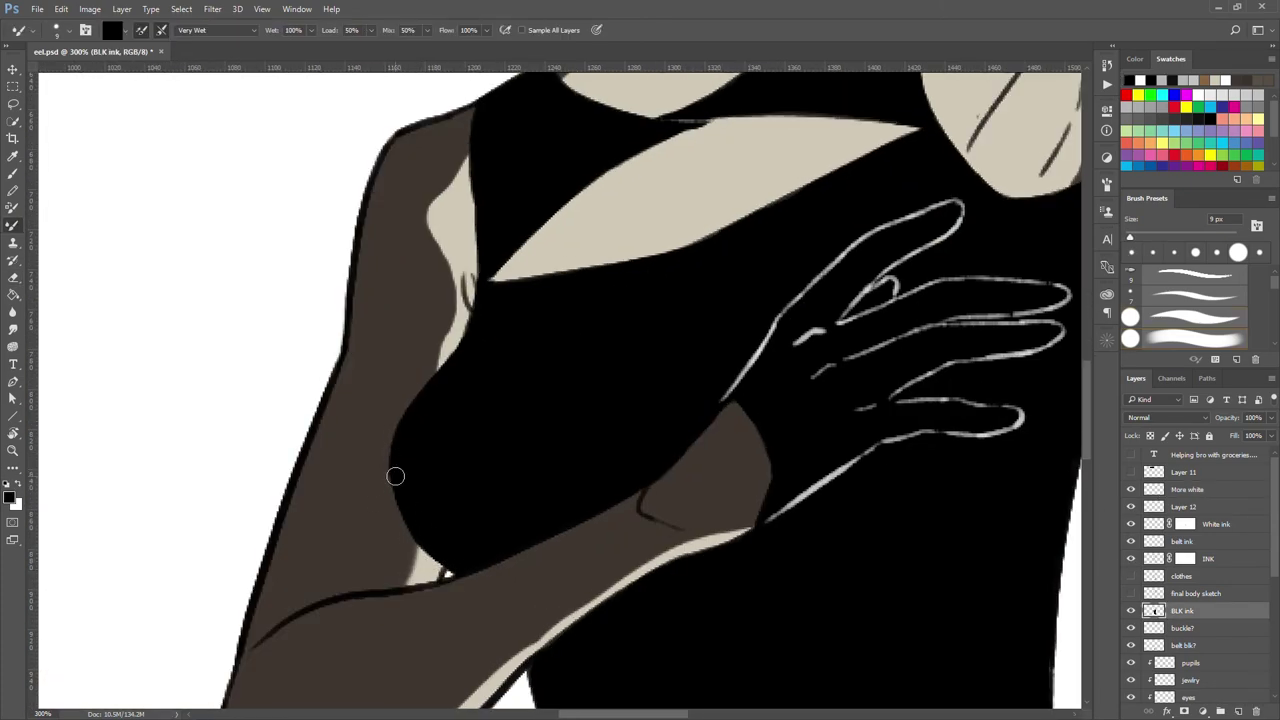
key("ctrl+0")
key("ctrl+plus")
key("ctrl+plus")
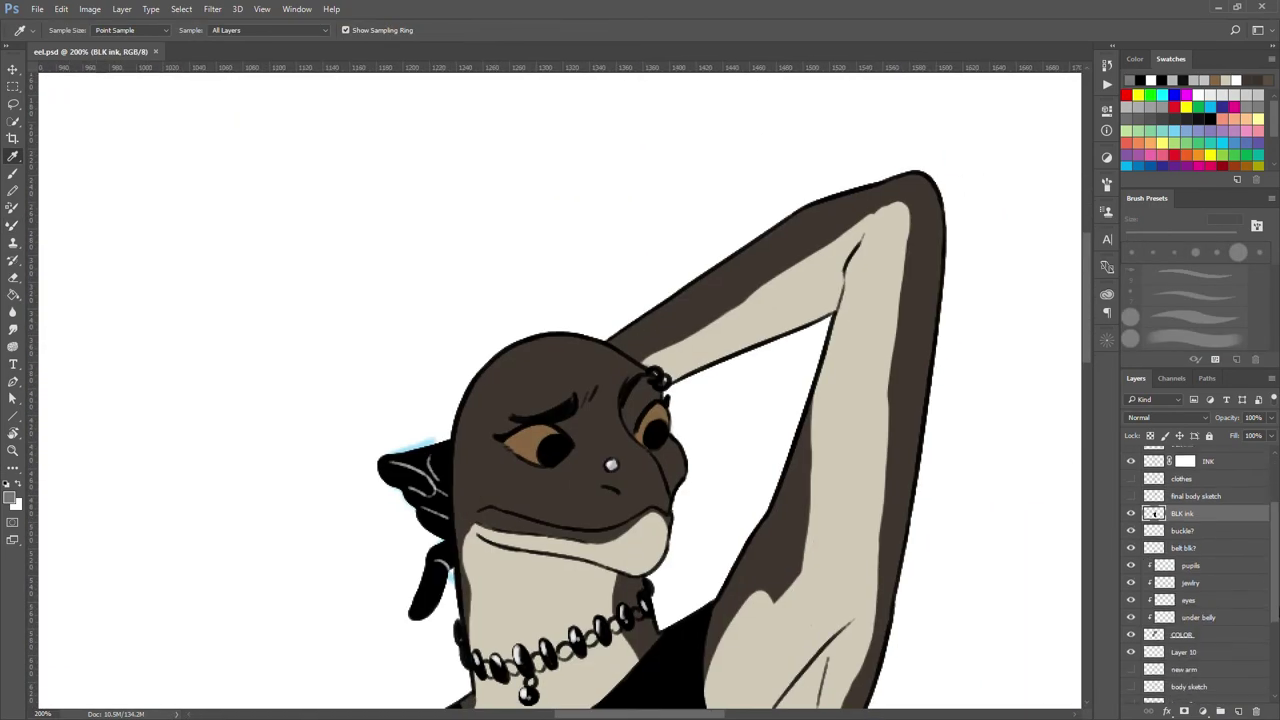
Paint soft grey shine streaks across the top of the eel head and brow
key("ctrl+minus")
mouse_move(600, 300)
left_mouse_down()
mouse_move(896, 500)
mouse_move(753, 352)
left_mouse_up()
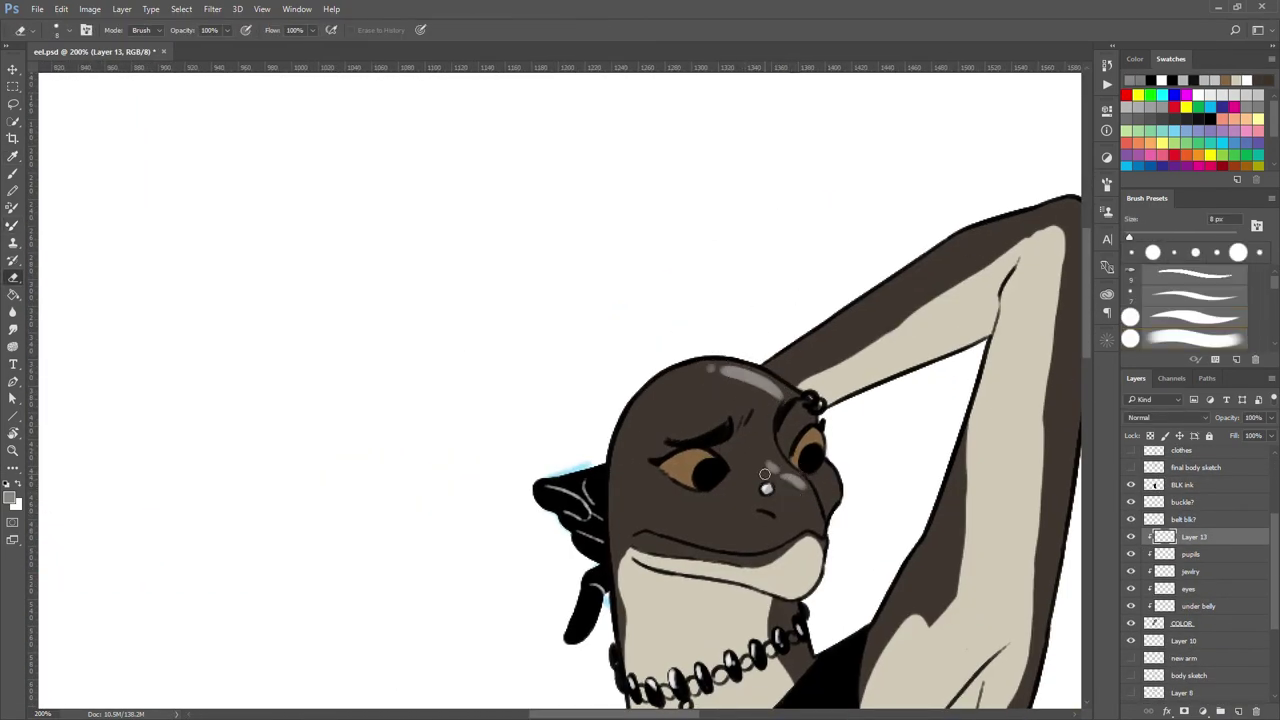
mouse_move(150, 400)
left_mouse_down()
mouse_move(751, 425)
mouse_move(160, 410)
left_mouse_up()
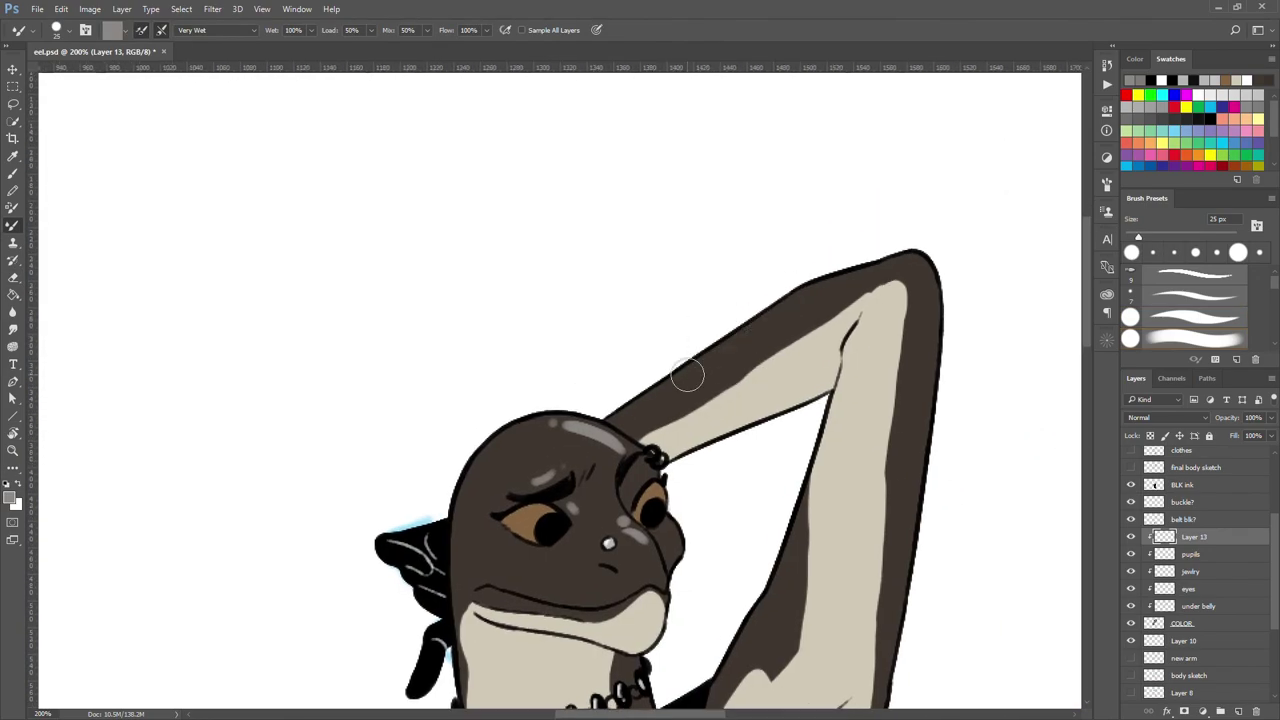